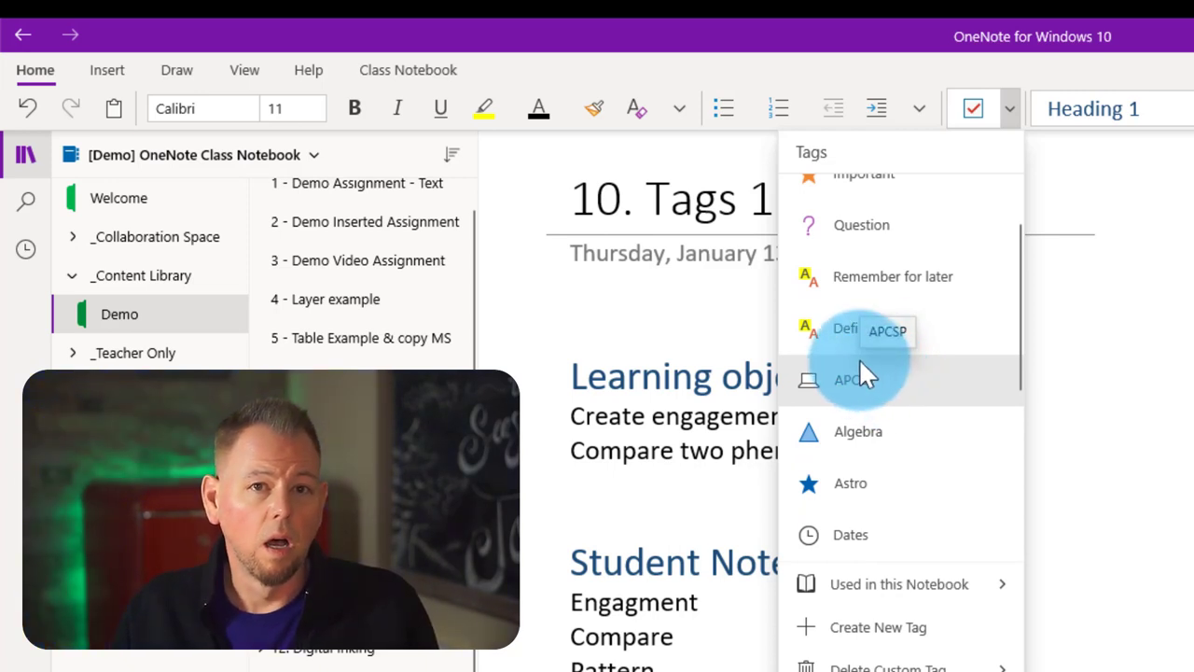
# Review the tag list, including assessment, Teacher Led, Student led and Homework, then close it without tagging.
pyautogui.scroll(-1, 878, 463)
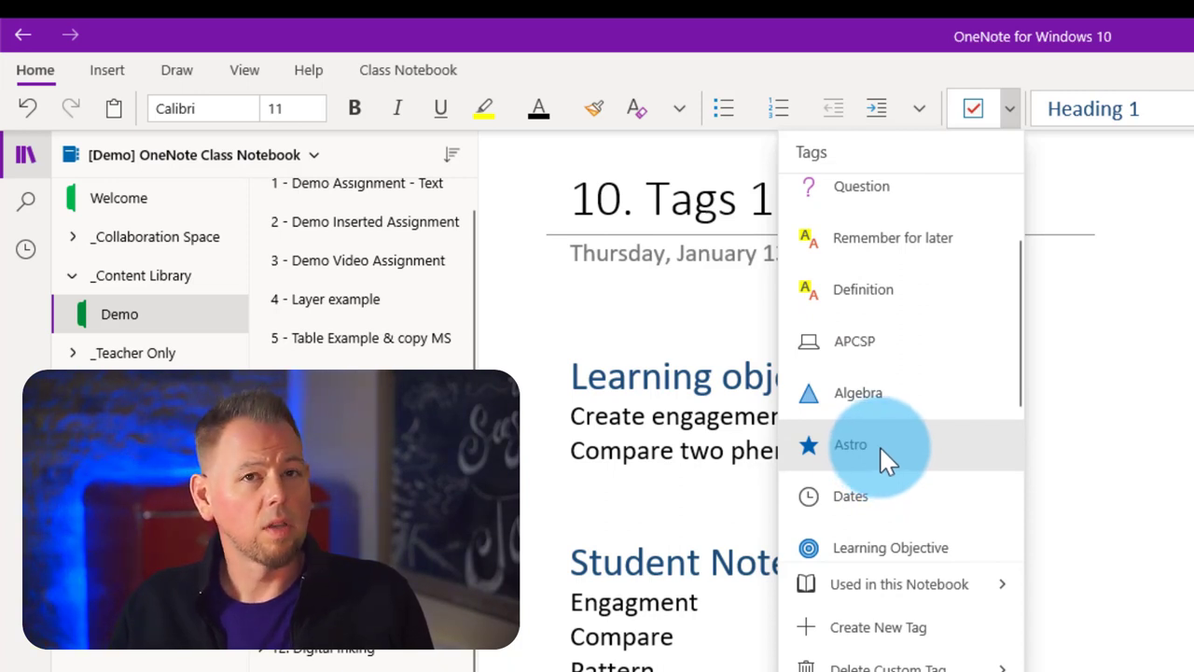
pyautogui.scroll(-1, 881, 433)
pyautogui.scroll(-1, 878, 424)
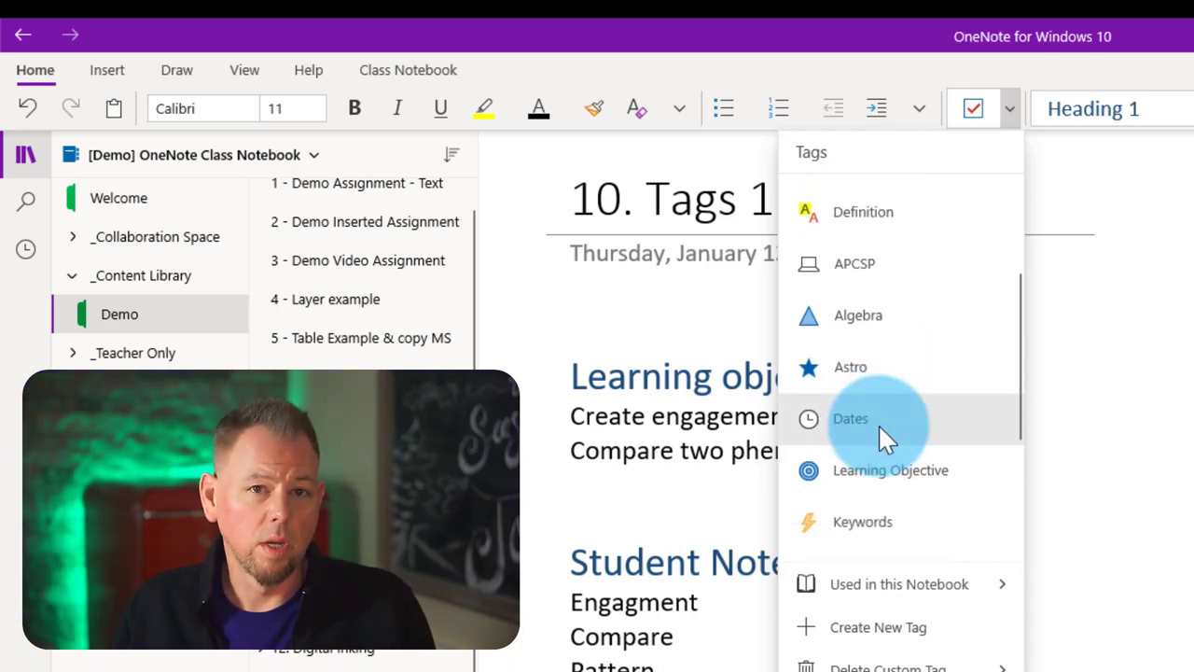
pyautogui.scroll(-1, 874, 415)
pyautogui.scroll(-2, 877, 425)
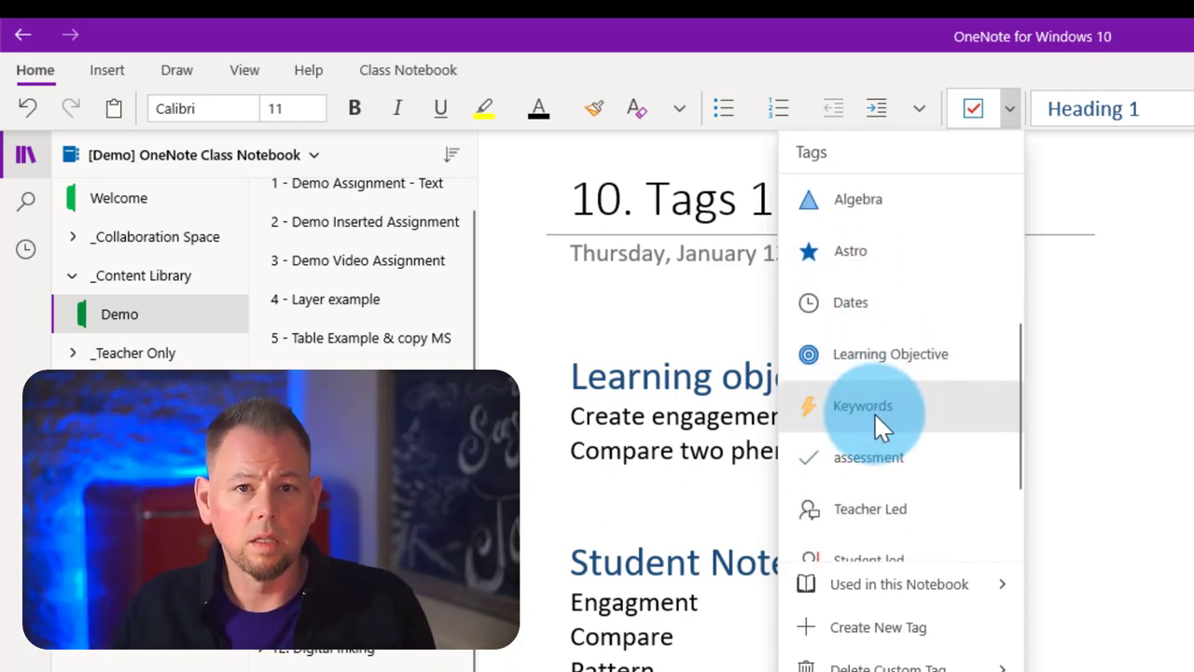
pyautogui.scroll(-2, 924, 462)
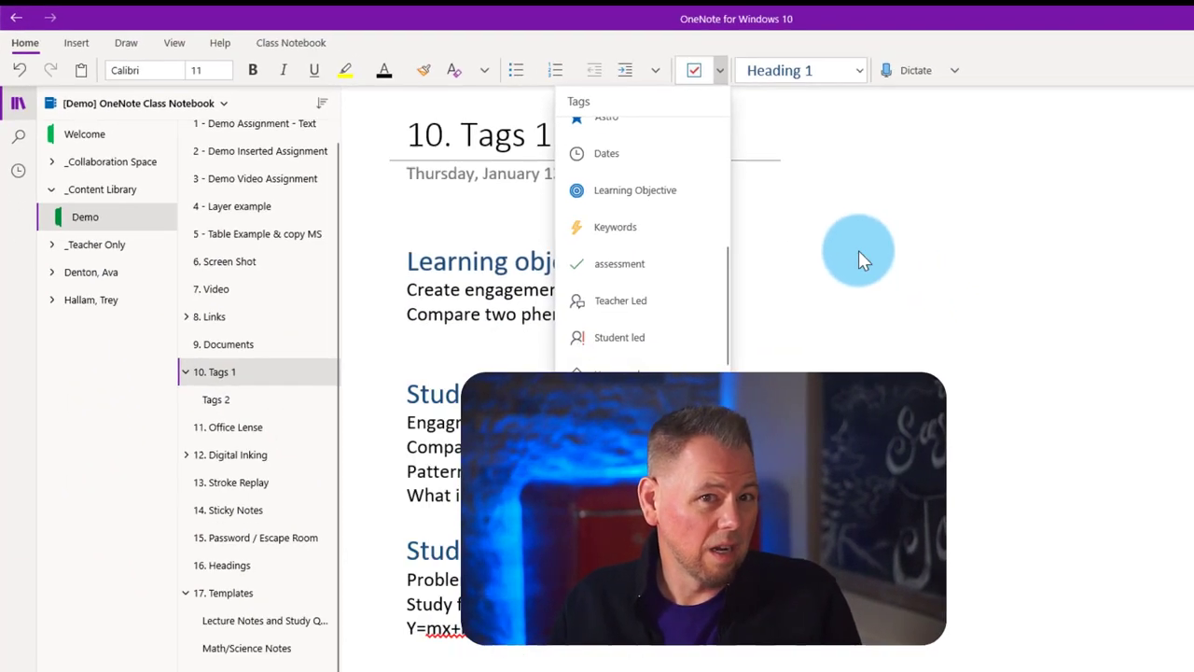
pyautogui.click(1192, 360)
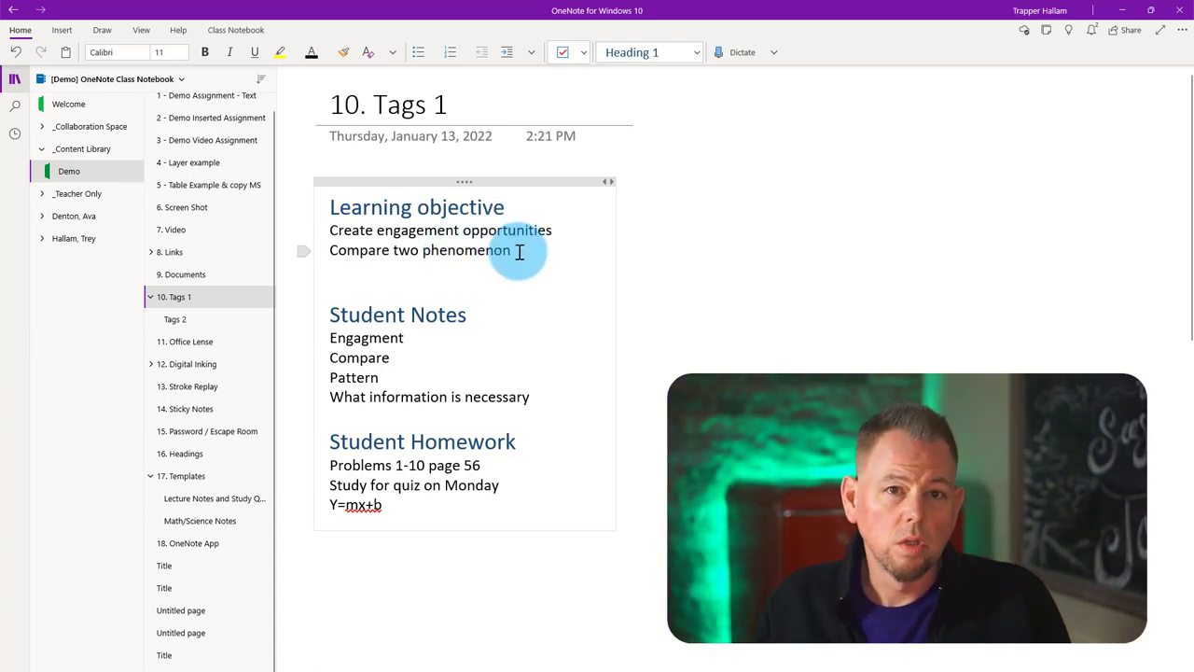
# Tag both Learning objective lines on '10. Tags 1' with the Learning Objective tag.
pyautogui.moveTo(520, 251); pyautogui.dragTo(332, 237)
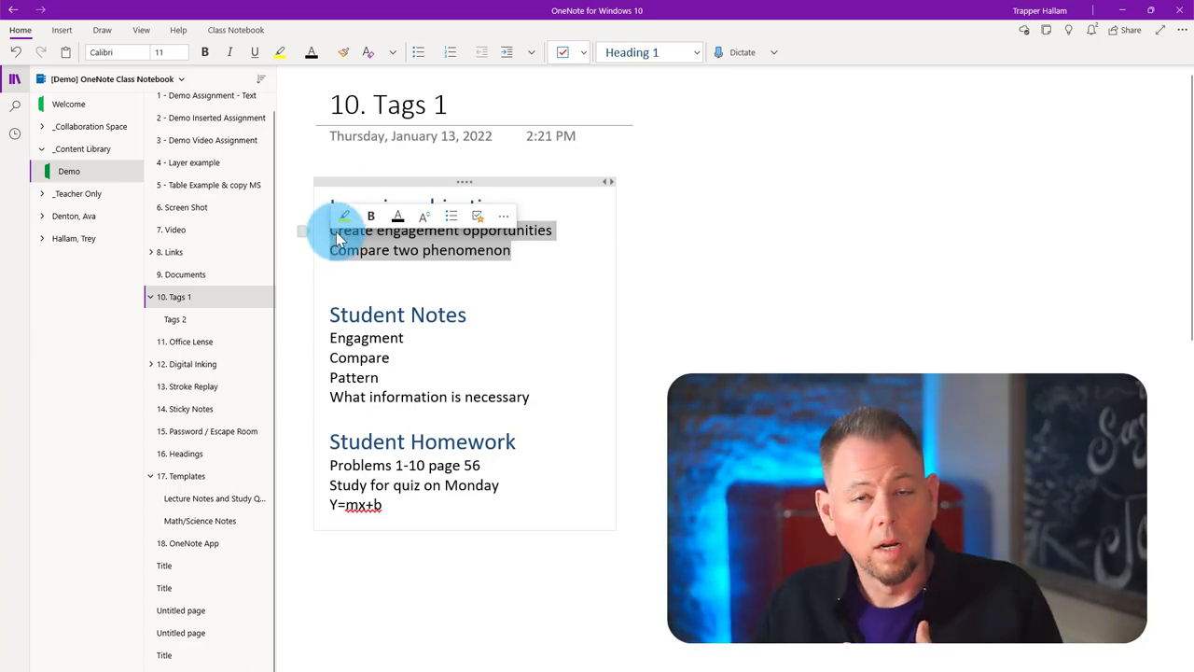
pyautogui.click(585, 53)
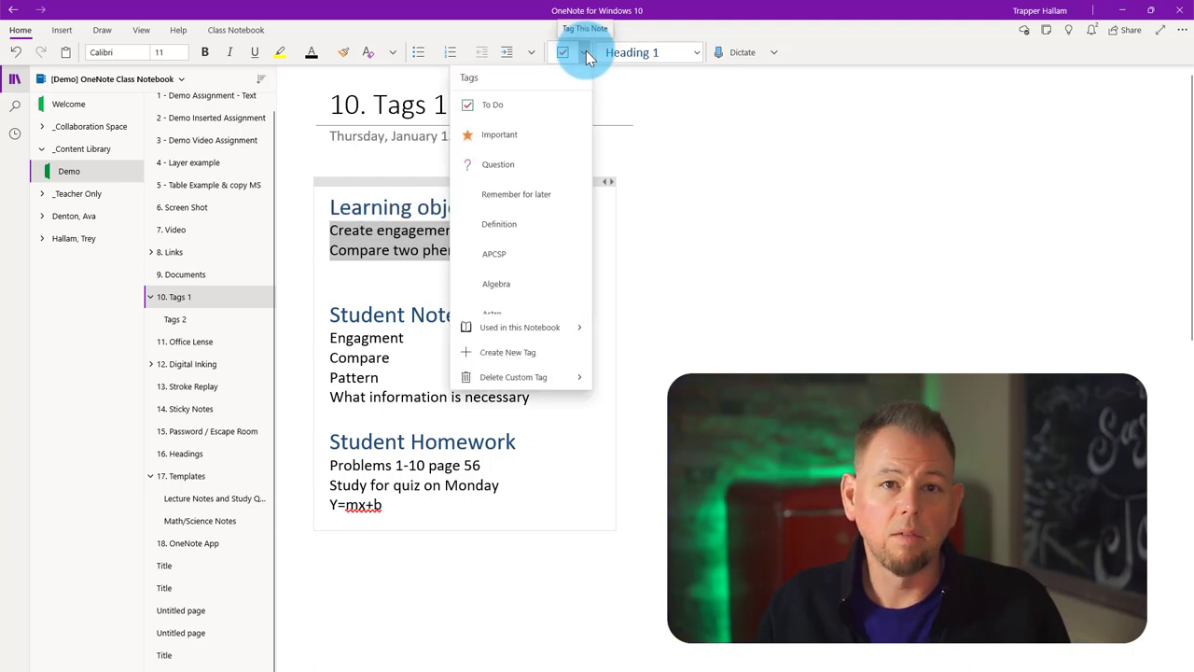
pyautogui.click(727, 163)
pyautogui.click(433, 252)
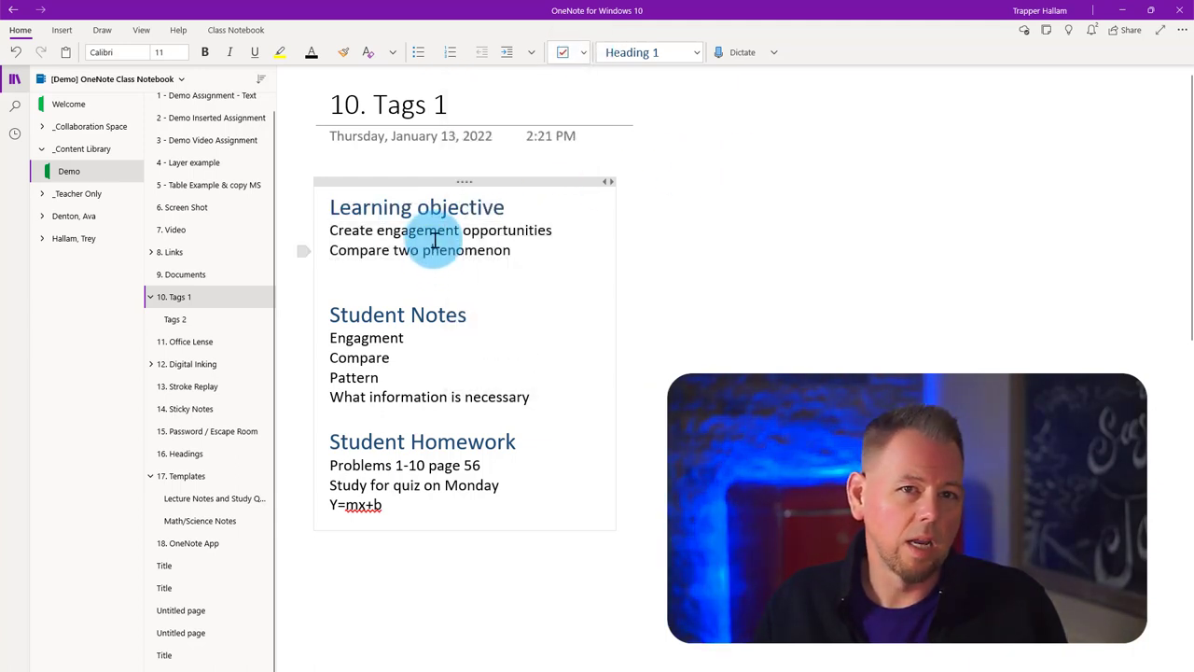
pyautogui.click(436, 229)
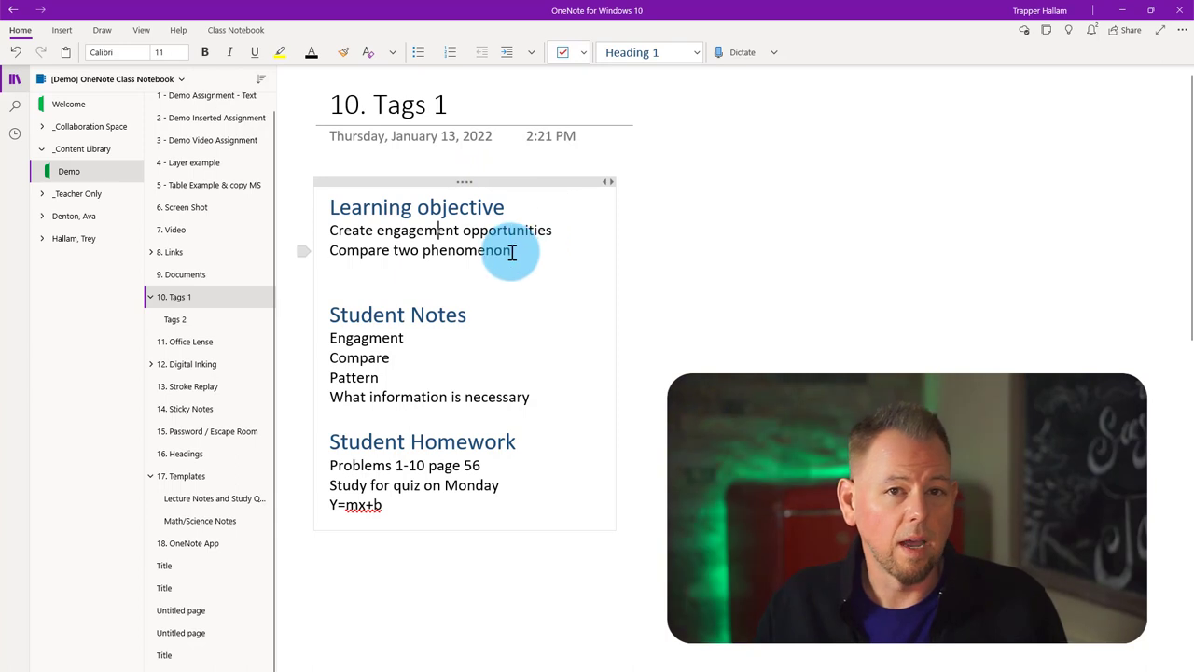
pyautogui.moveTo(512, 252); pyautogui.dragTo(335, 235)
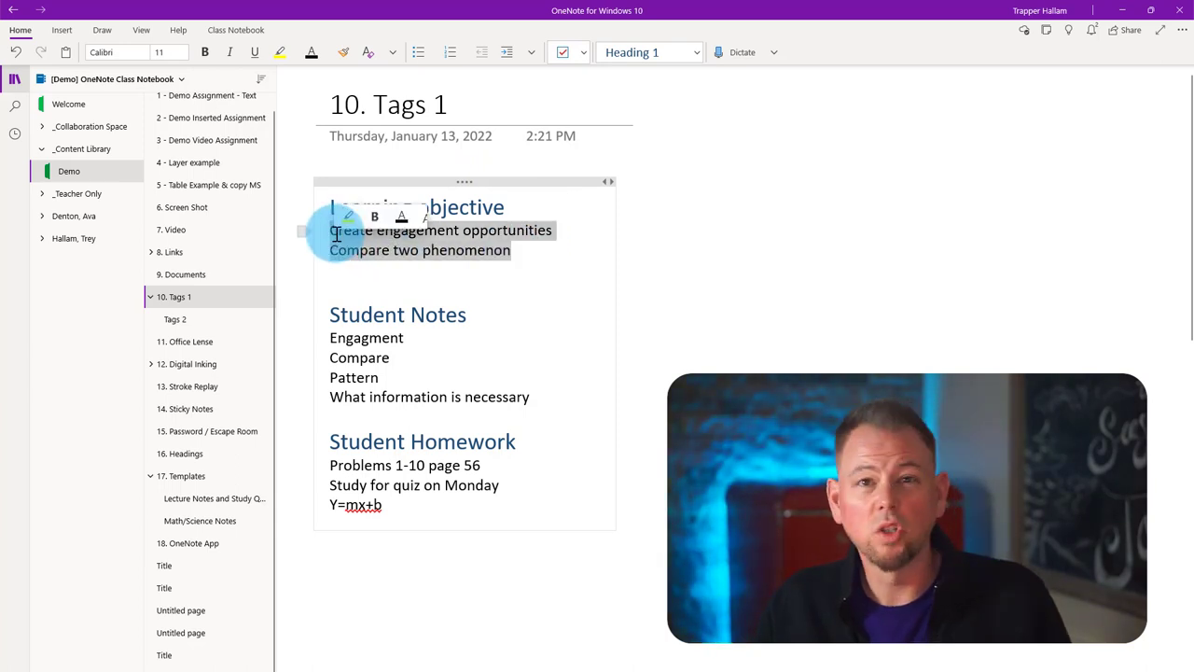
pyautogui.click(582, 52)
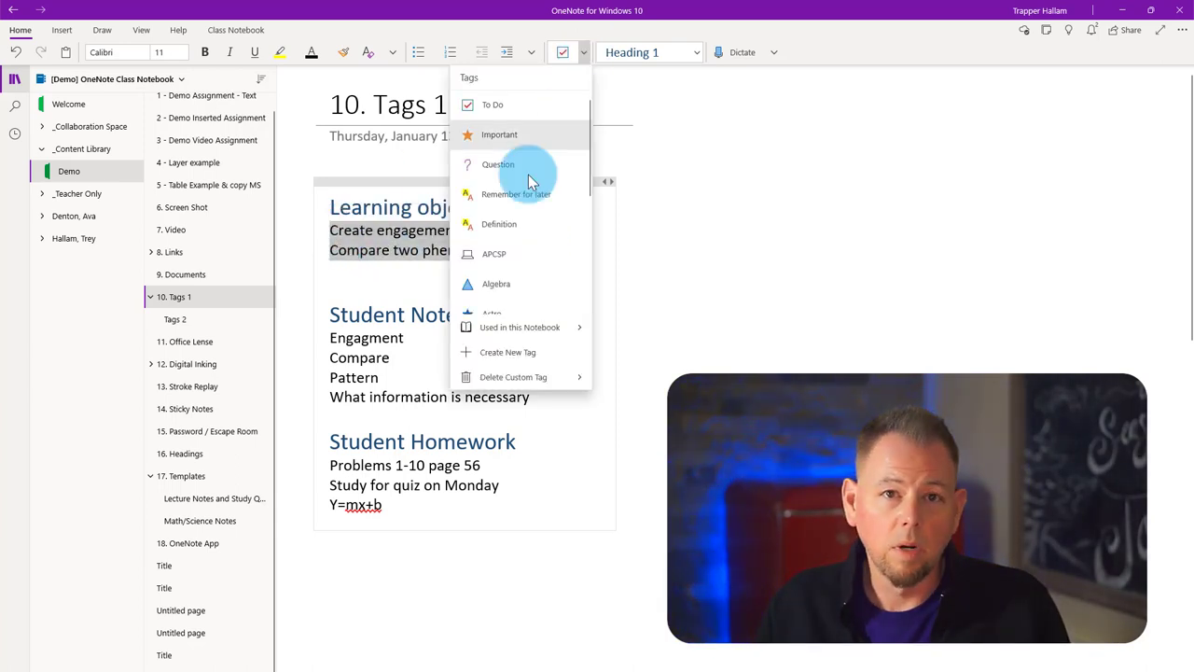
pyautogui.scroll(-3, 514, 236)
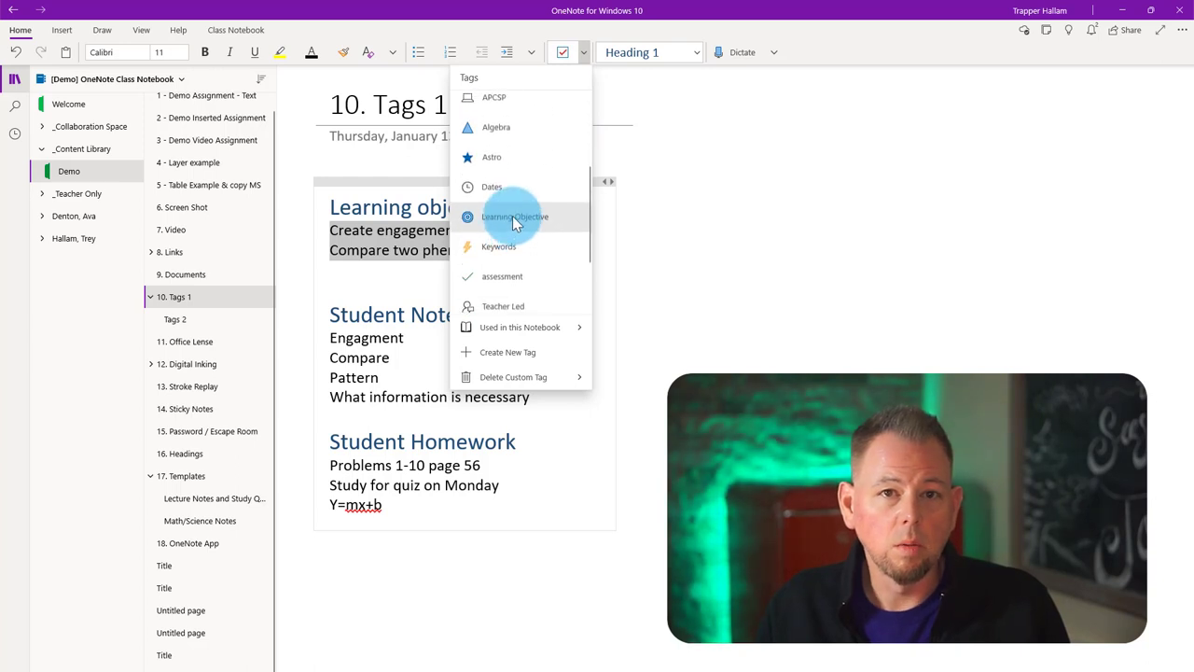
pyautogui.click(512, 216)
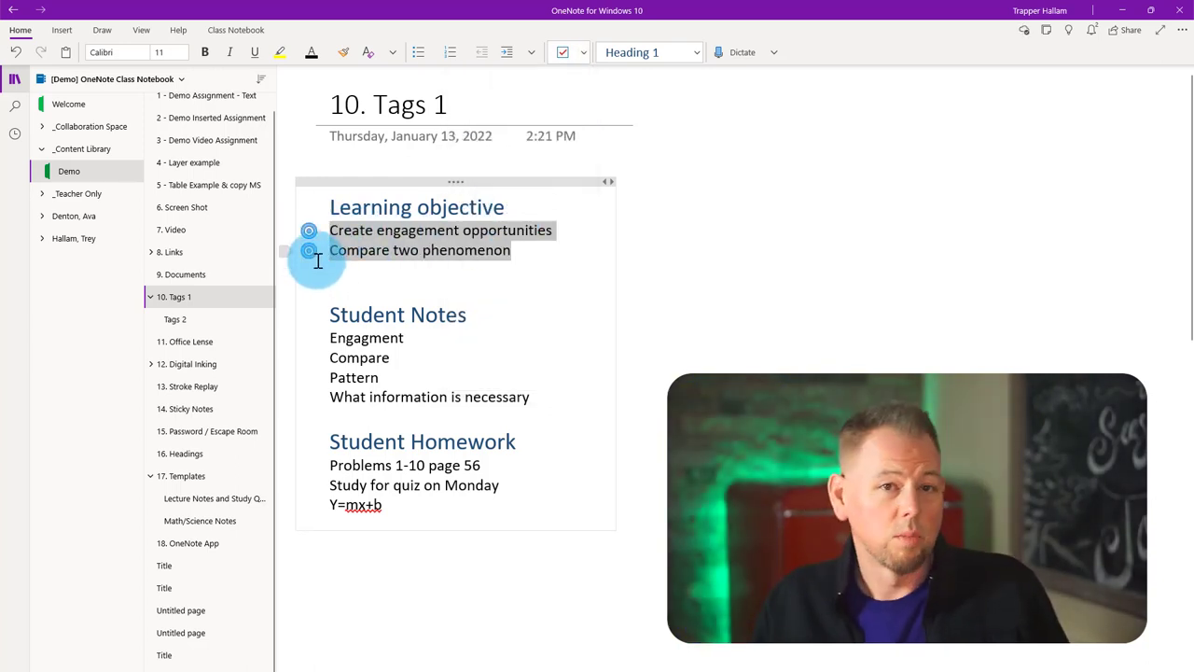
pyautogui.click(447, 244)
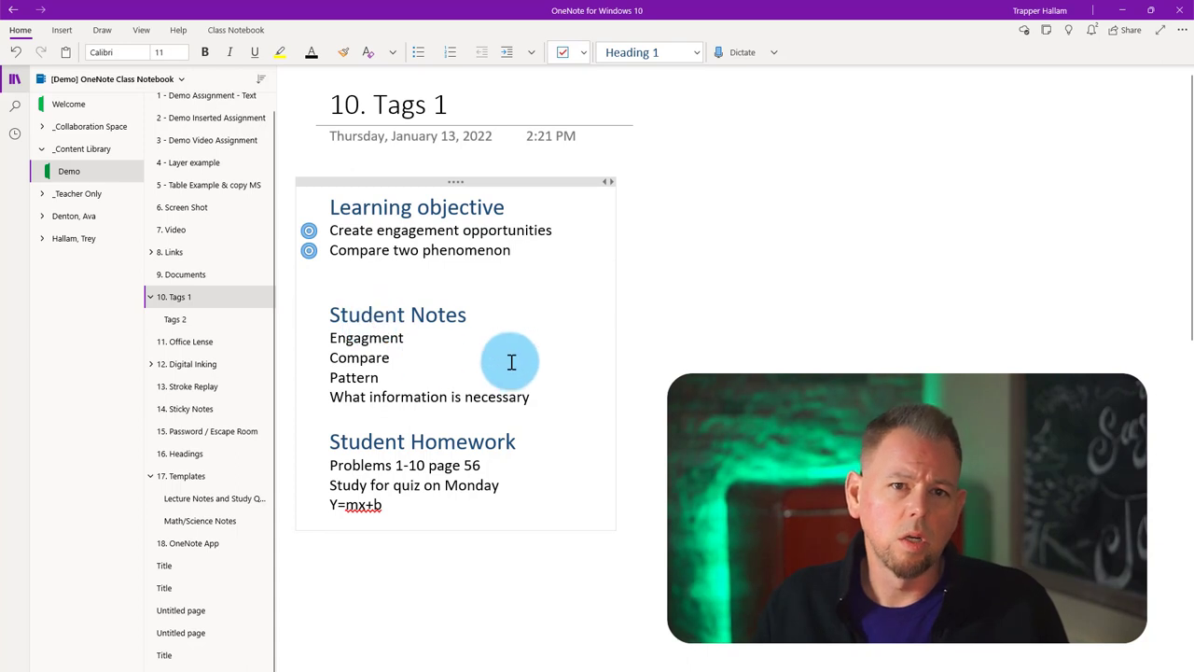
# Apply the Keywords lightning-bolt tag to all four Student Notes lines.
pyautogui.moveTo(535, 397); pyautogui.dragTo(324, 345)
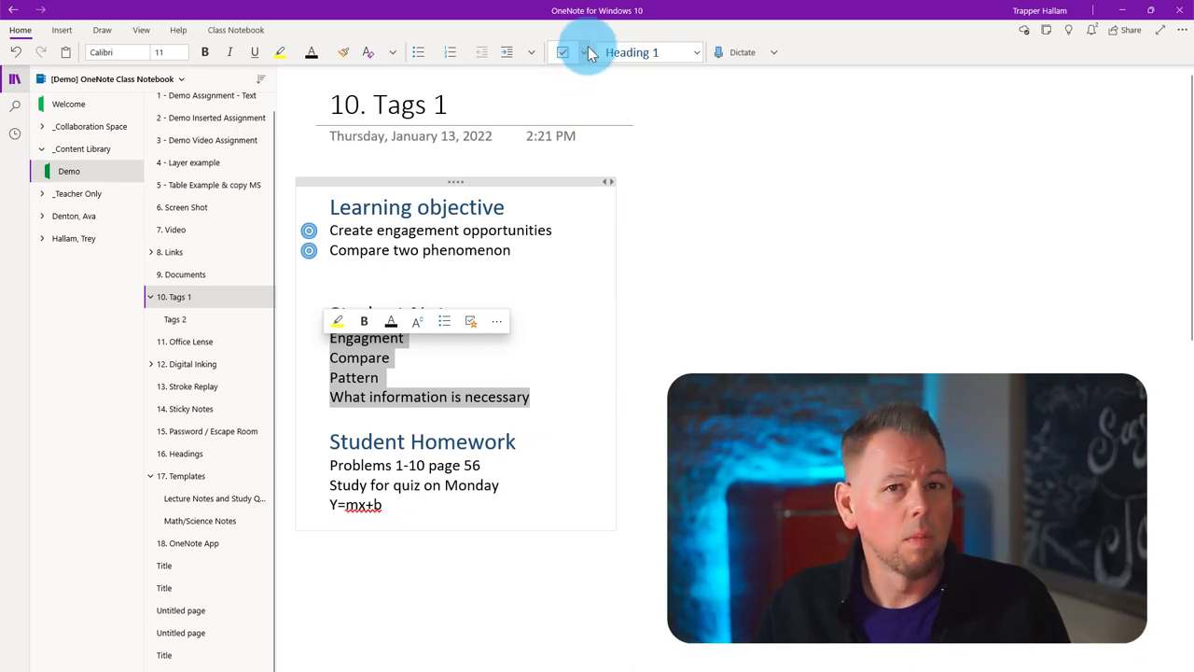
pyautogui.click(582, 53)
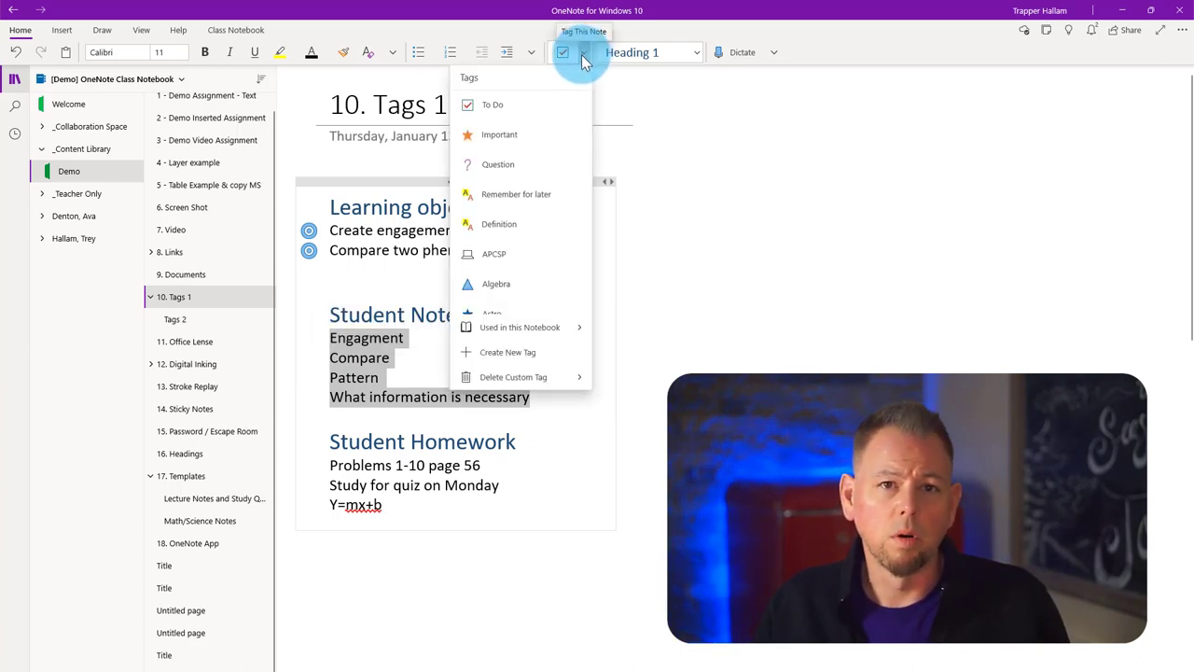
pyautogui.scroll(-4, 558, 194)
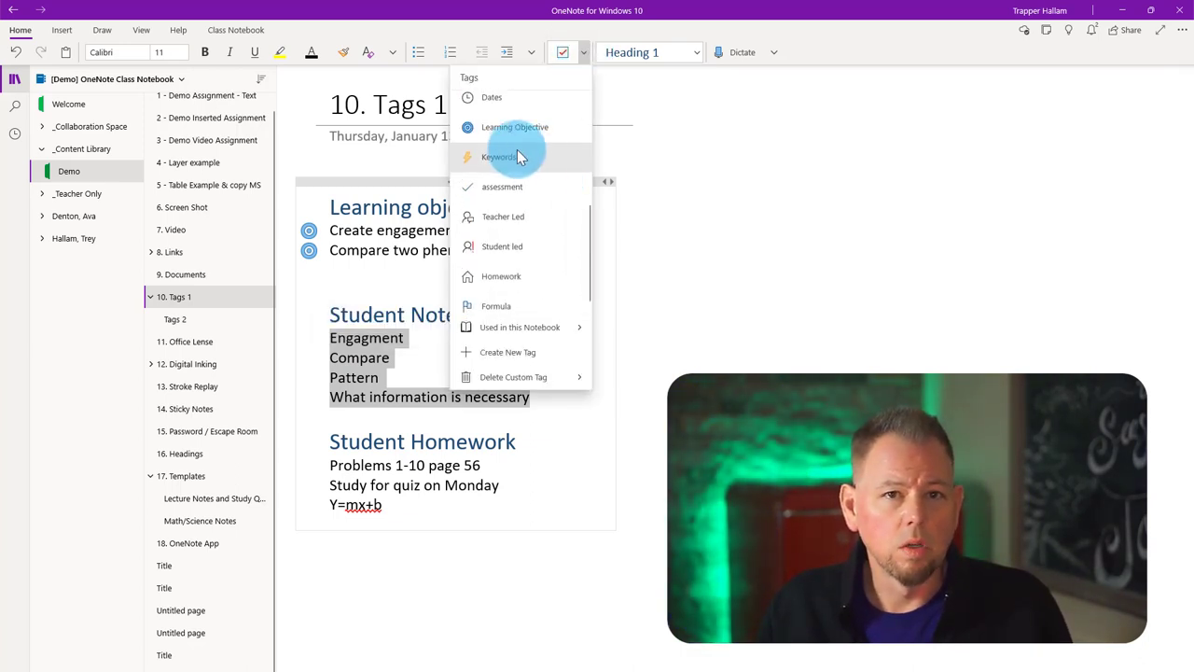
pyautogui.click(510, 156)
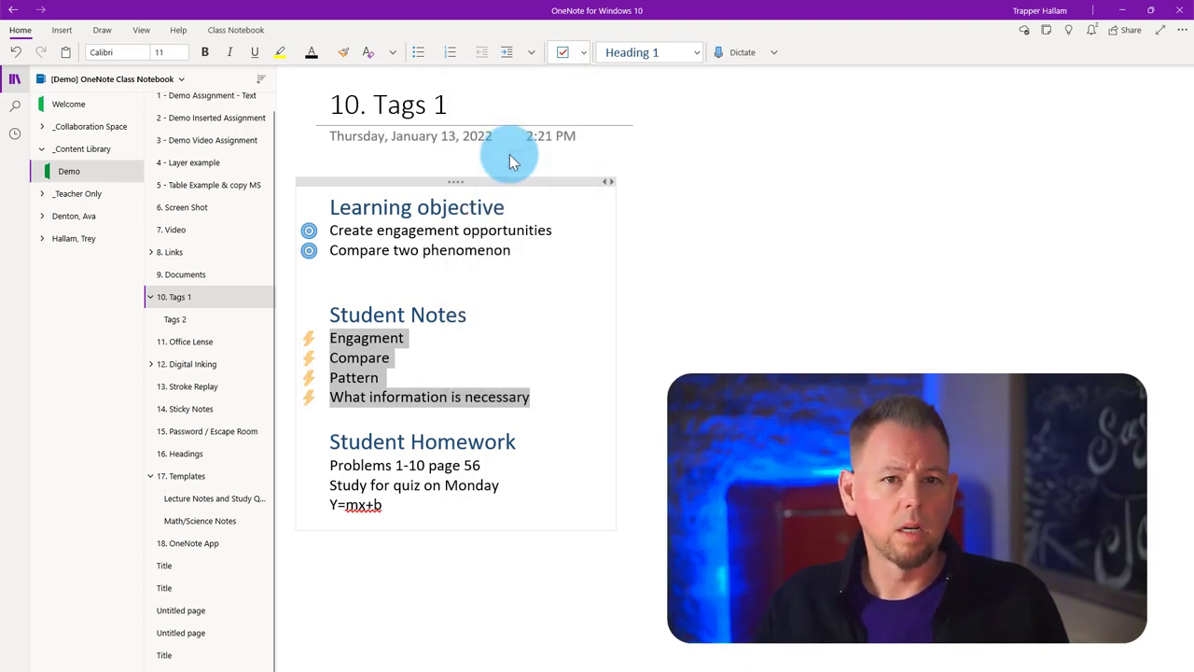
pyautogui.click(447, 364)
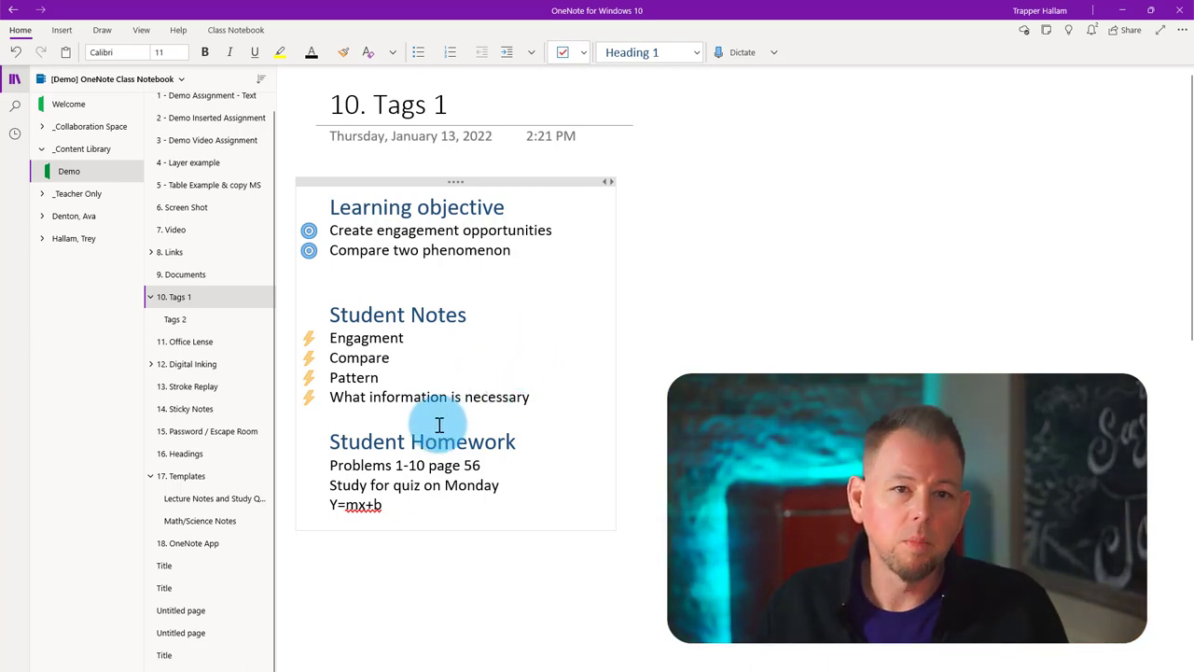
# Turn both Student Homework lines into To Do checkbox items.
pyautogui.click(498, 485)
pyautogui.moveTo(490, 485); pyautogui.dragTo(323, 475)
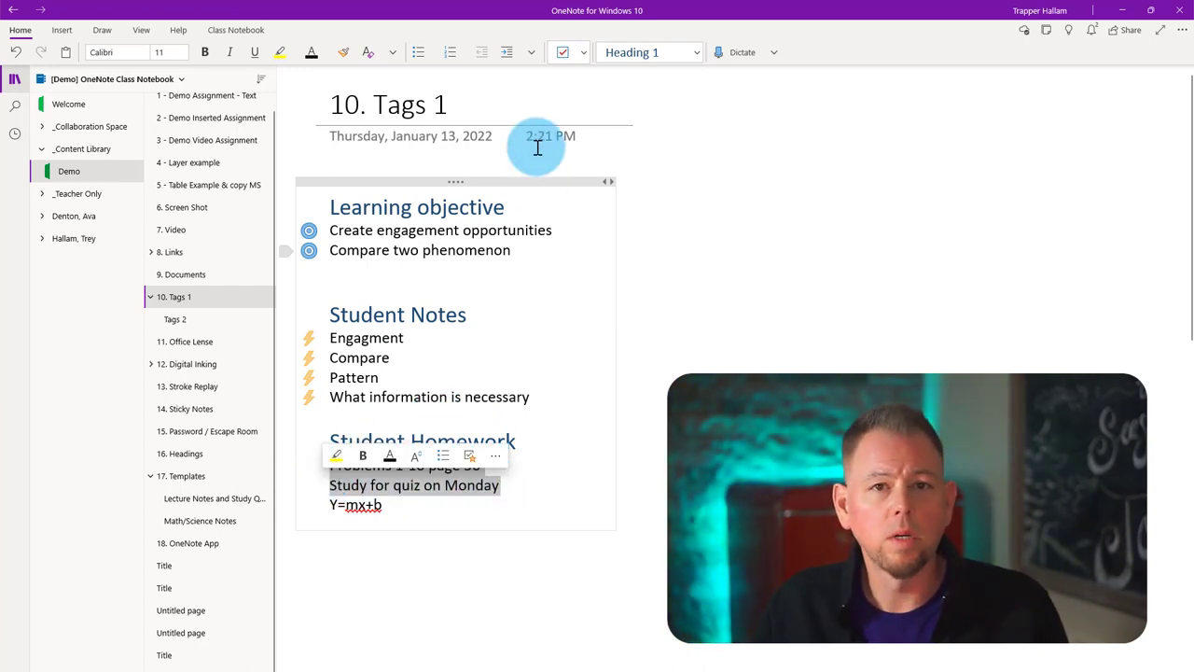
pyautogui.click(564, 52)
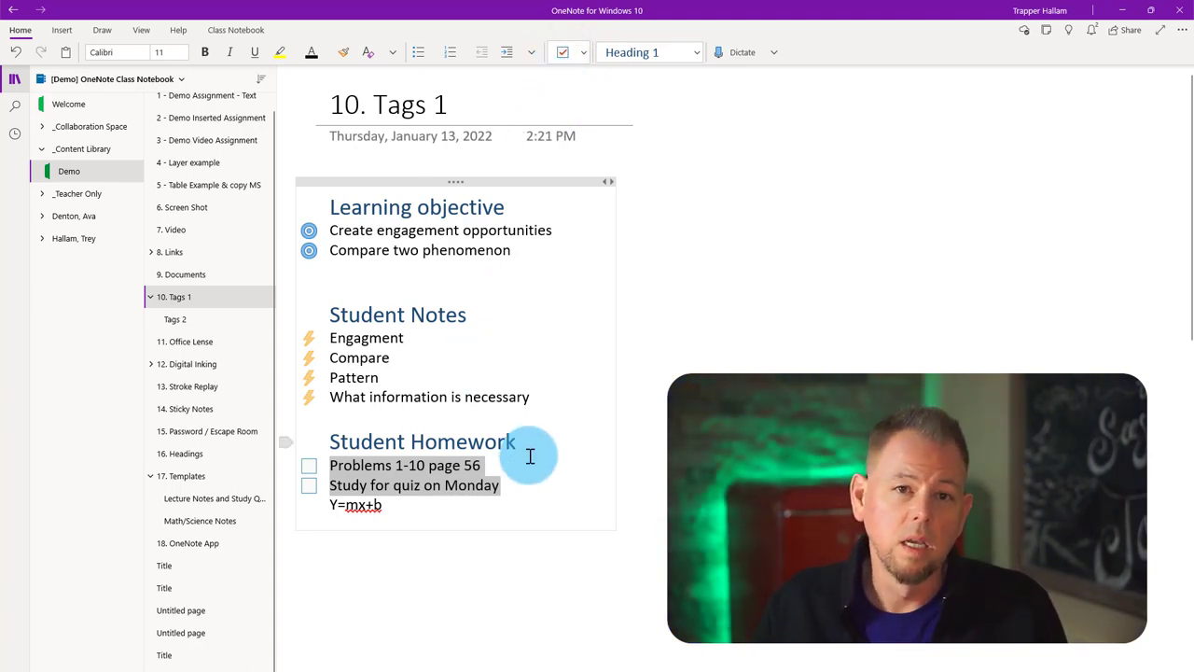
pyautogui.click(498, 469)
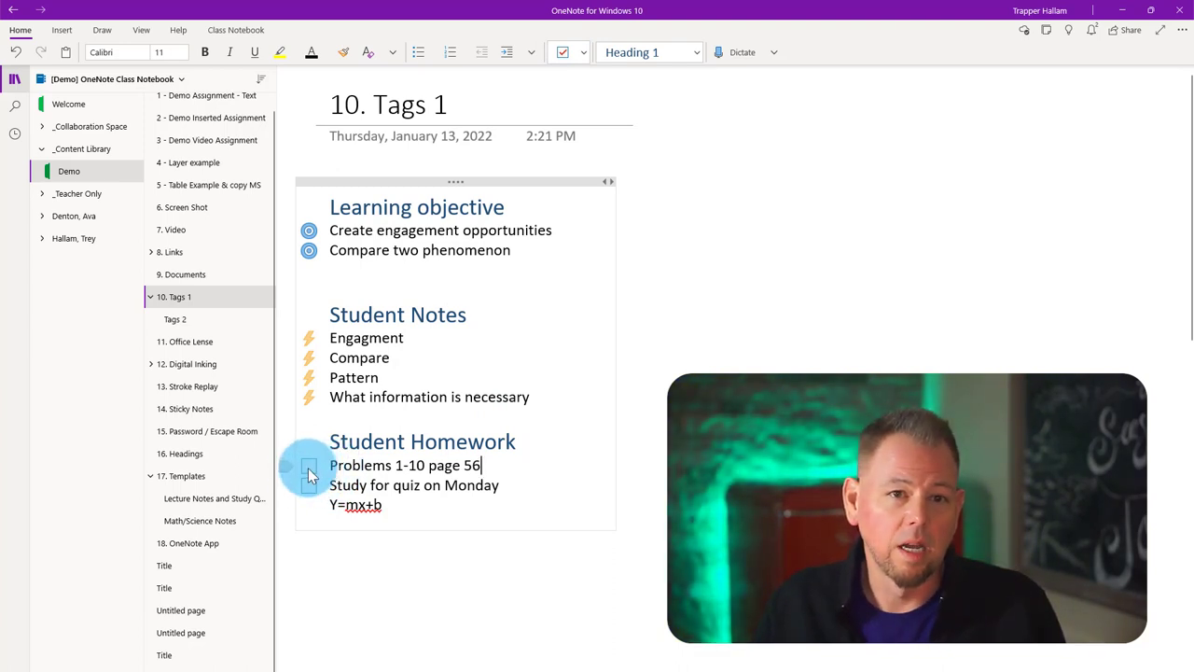
# Check off 'Study for quiz on Monday', leaving 'Problems 1-10 page 56' unchecked.
pyautogui.click(309, 469)
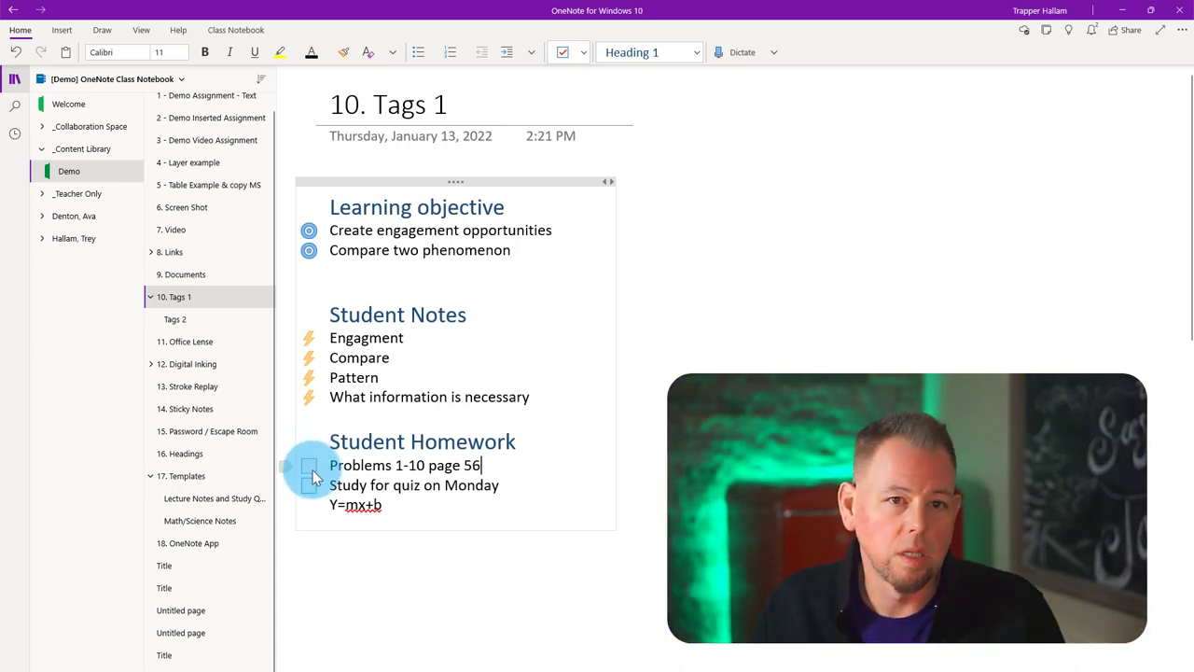
pyautogui.click(311, 466)
pyautogui.click(310, 485)
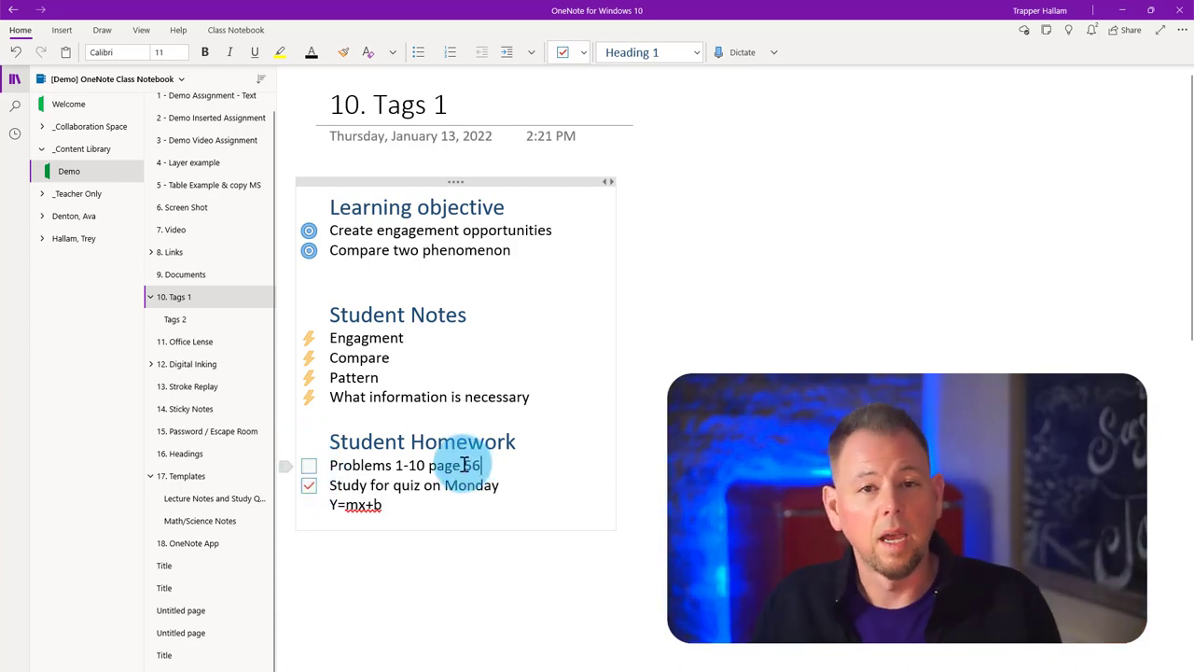
pyautogui.click(398, 506)
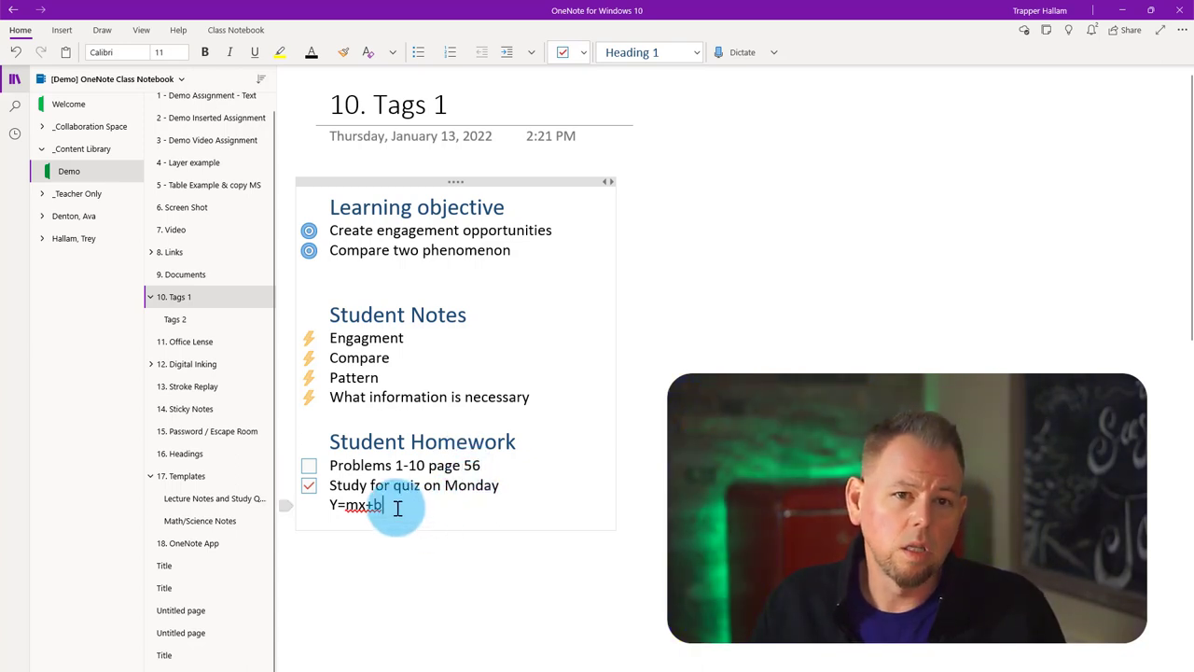
# Apply the Formula tag to the Y=mx+b line.
pyautogui.click(585, 52)
pyautogui.scroll(-4, 518, 235)
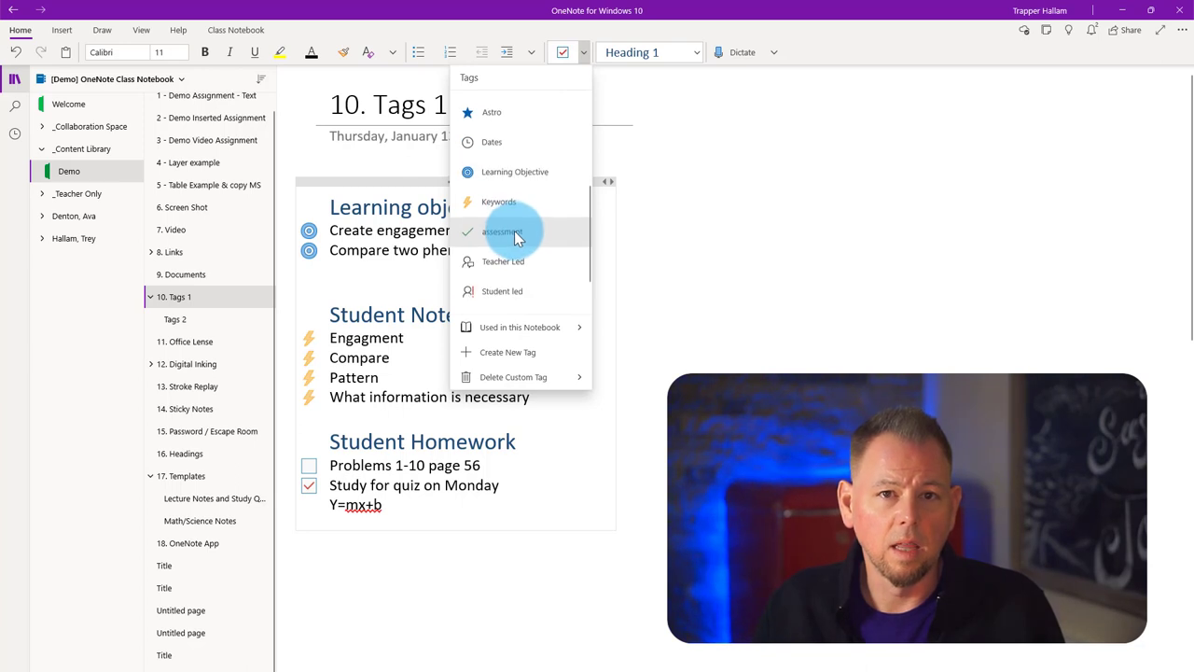
pyautogui.scroll(-2, 514, 224)
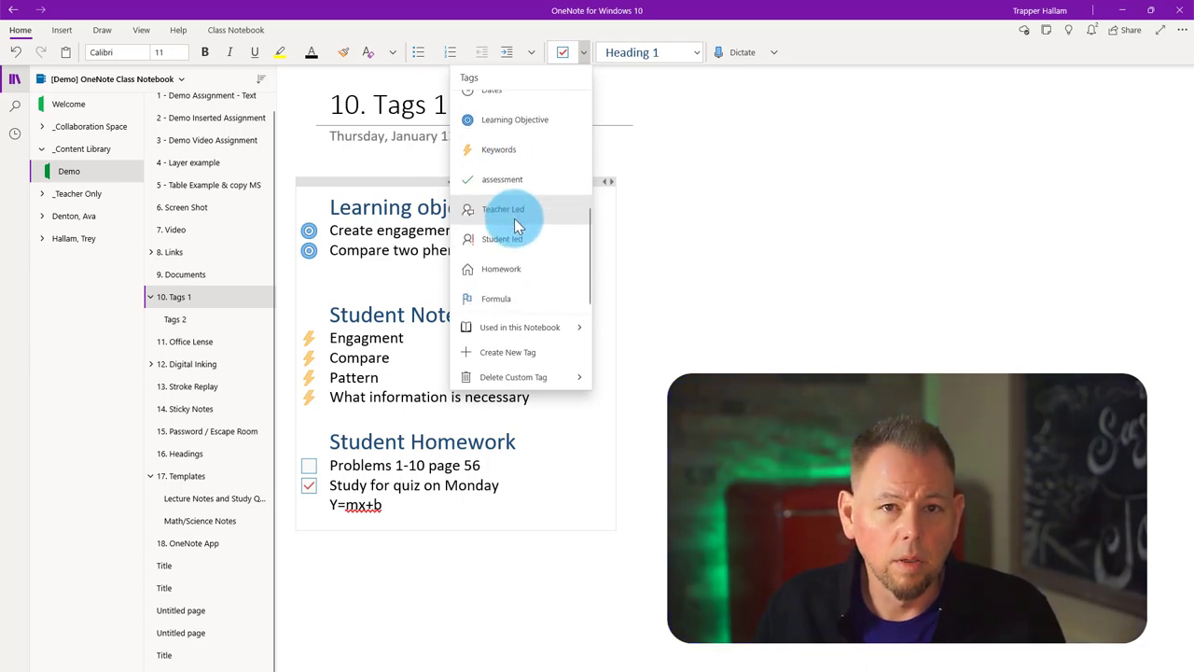
pyautogui.click(510, 303)
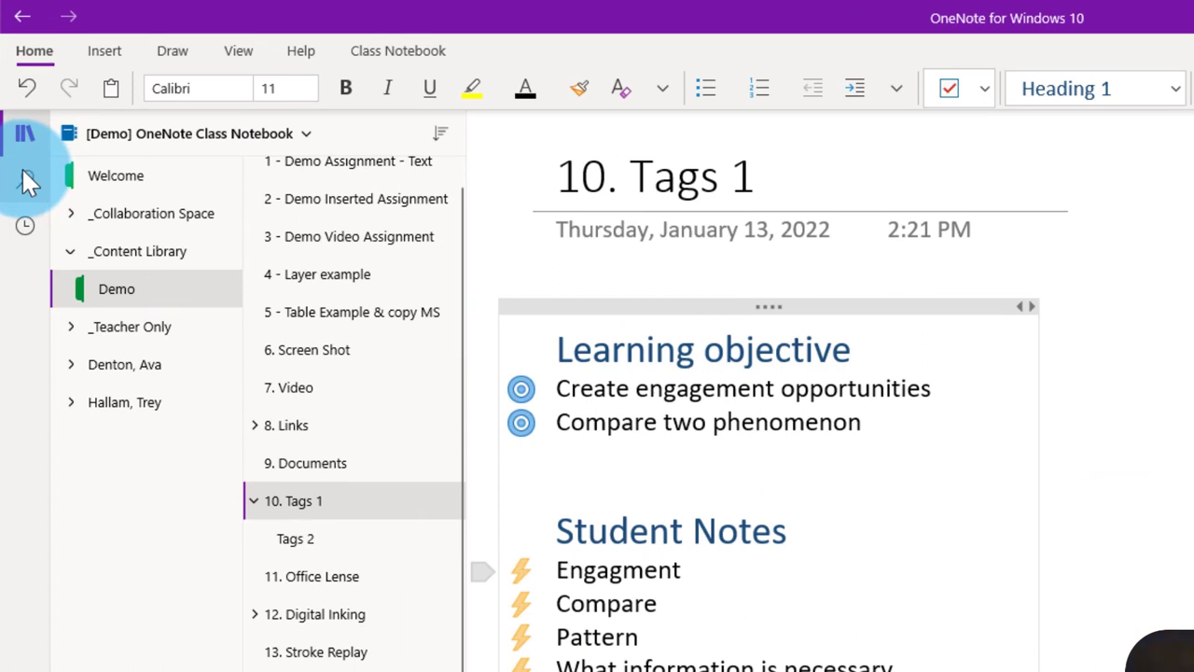
# Search all notebooks for To Do tagged items and browse the results, keeping the all-notebooks scope.
pyautogui.click(26, 179)
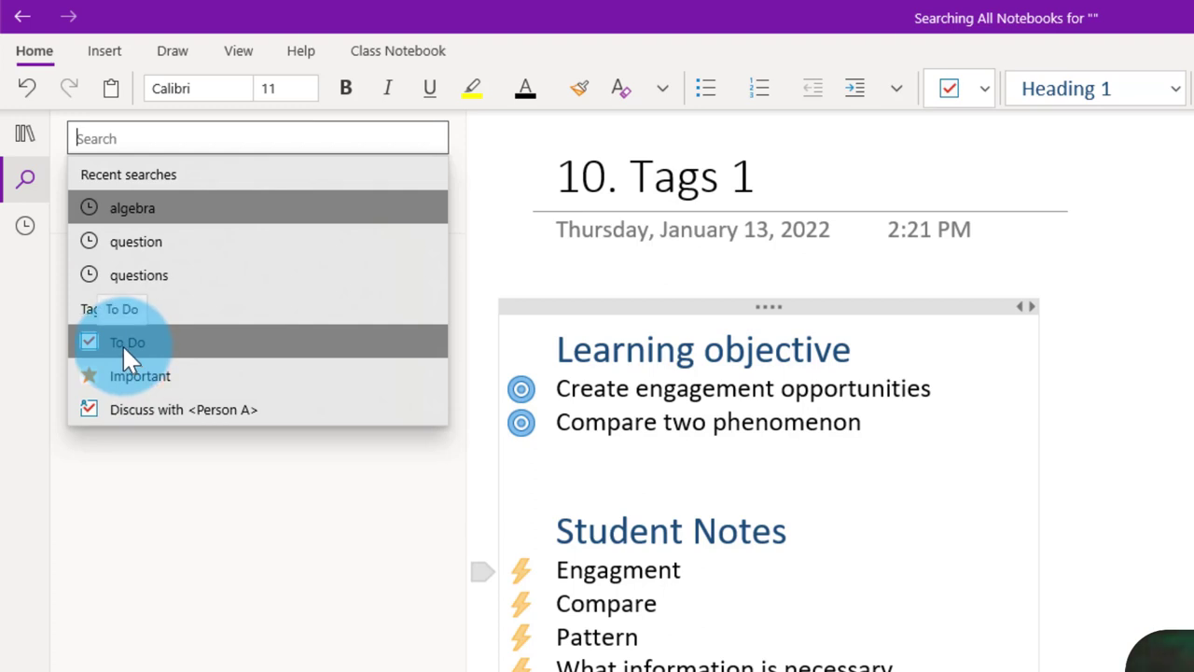
pyautogui.click(123, 344)
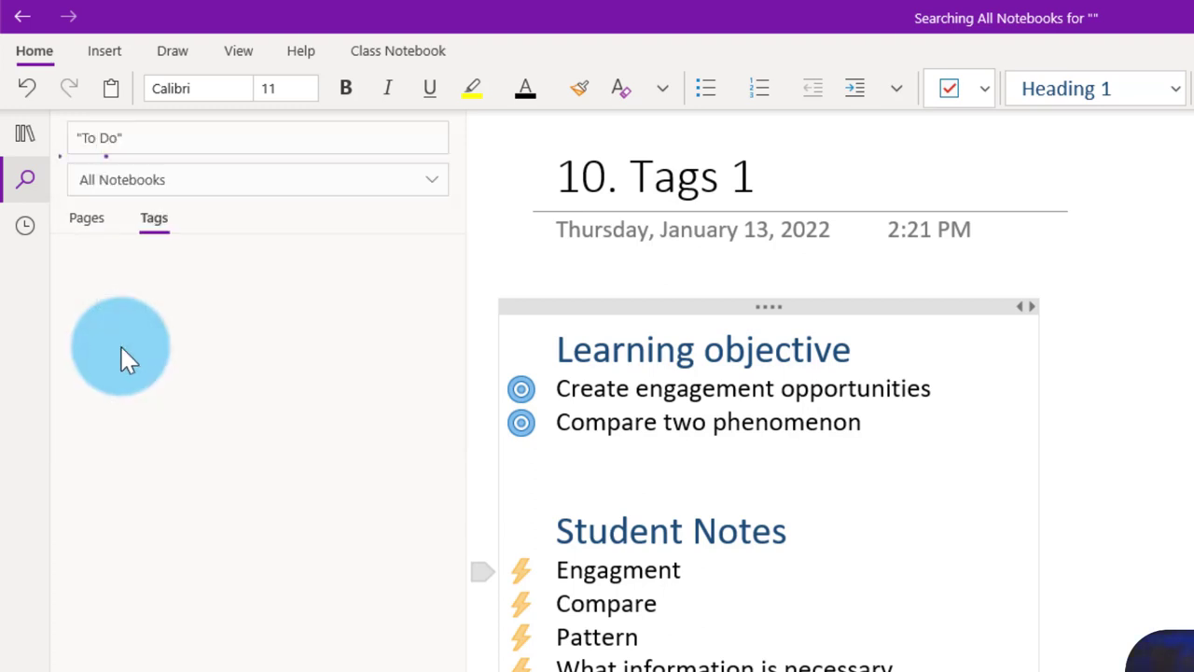
pyautogui.click(177, 222)
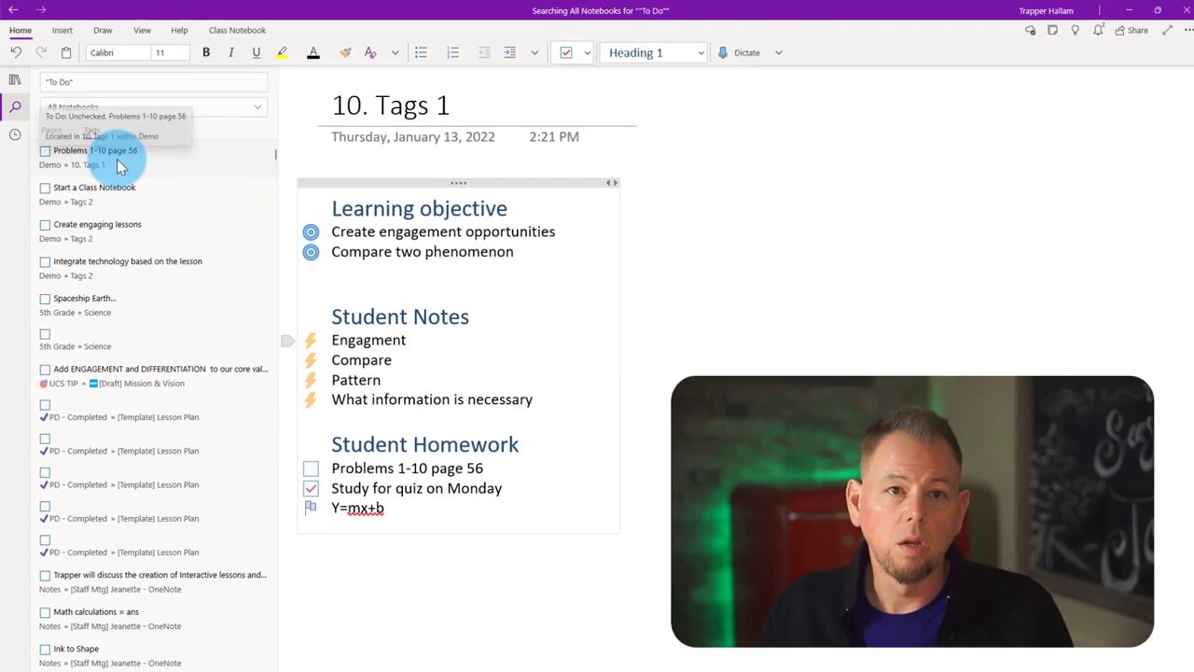
pyautogui.click(170, 228)
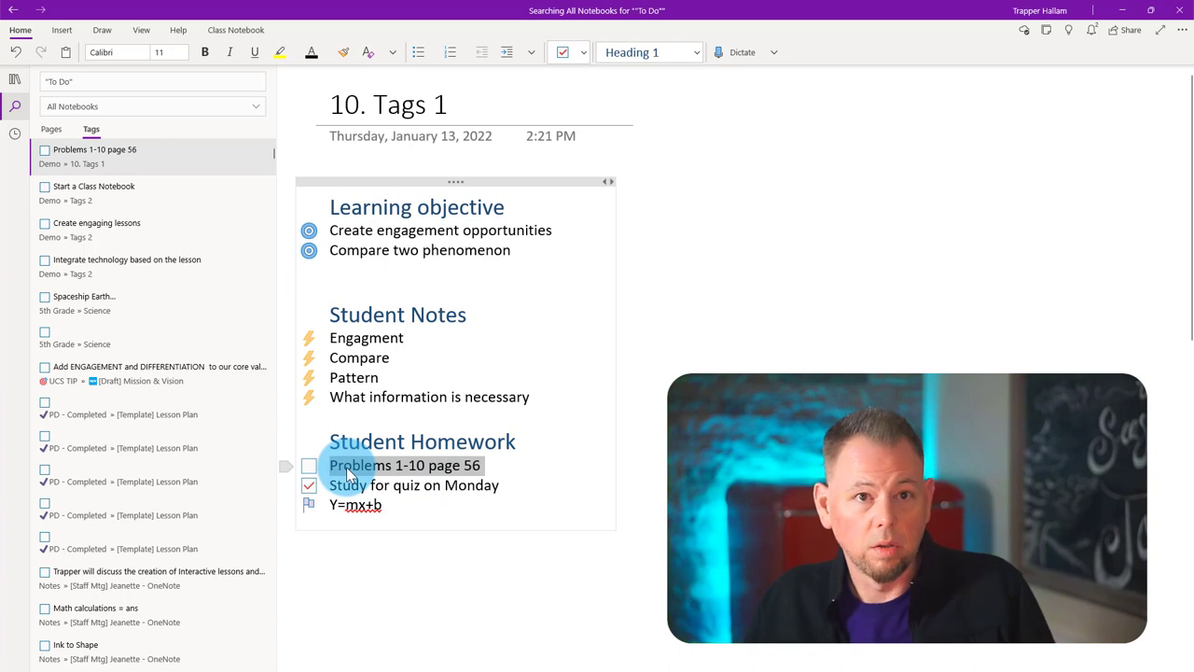
pyautogui.click(121, 208)
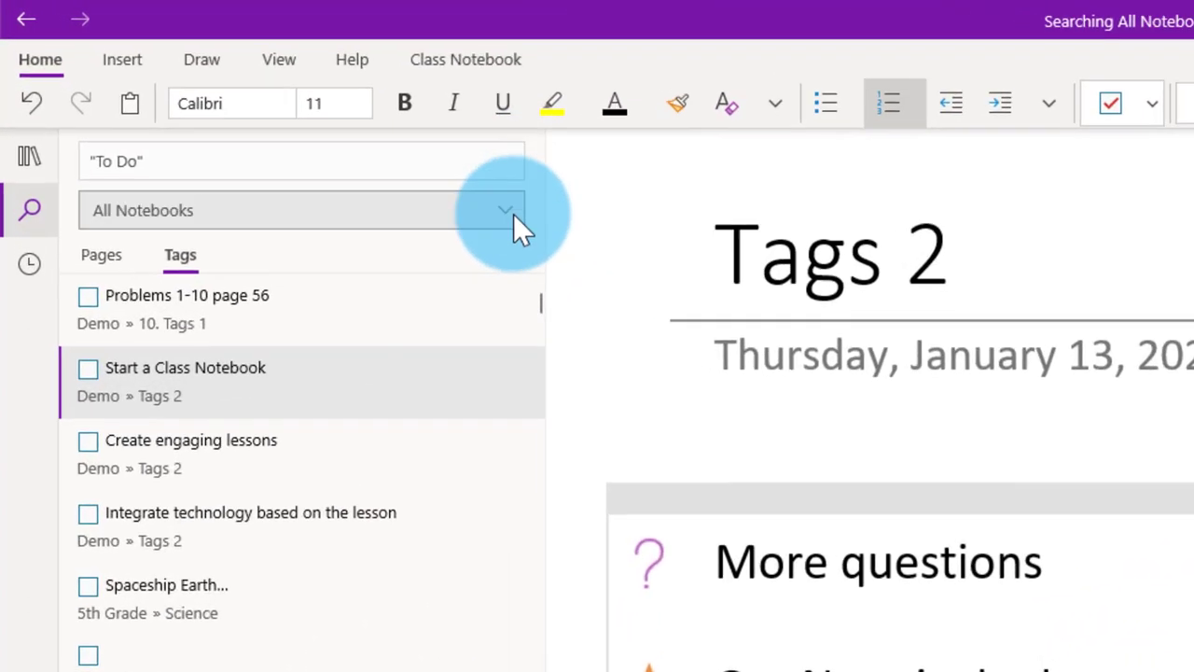
pyautogui.click(513, 213)
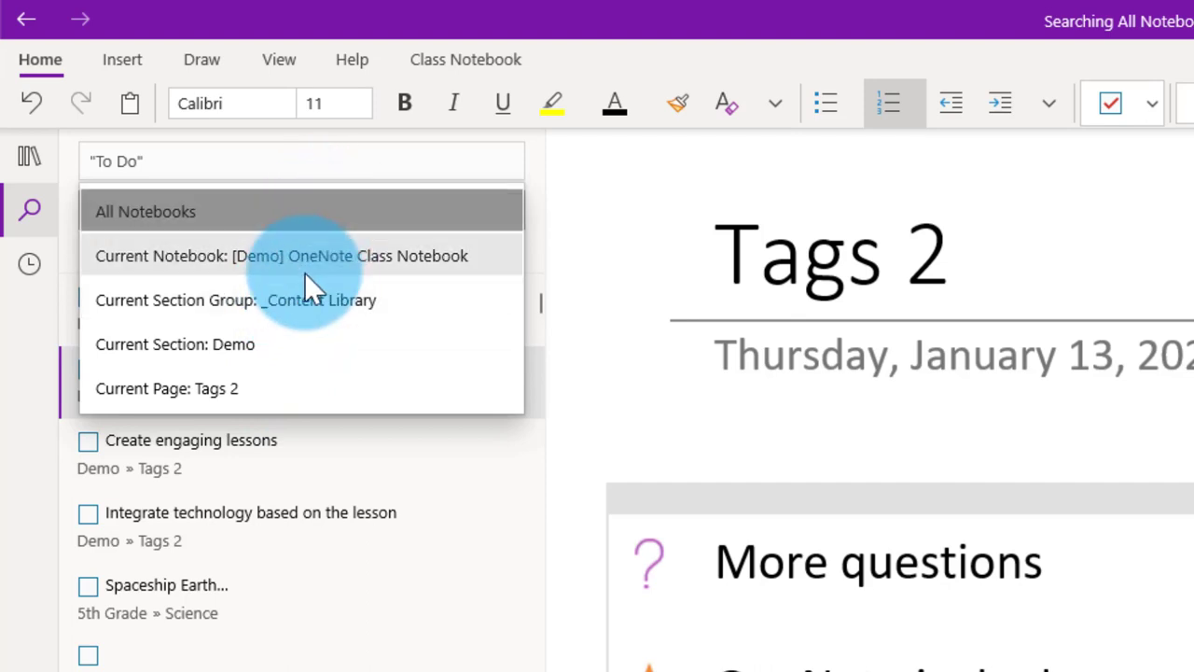
pyautogui.click(642, 186)
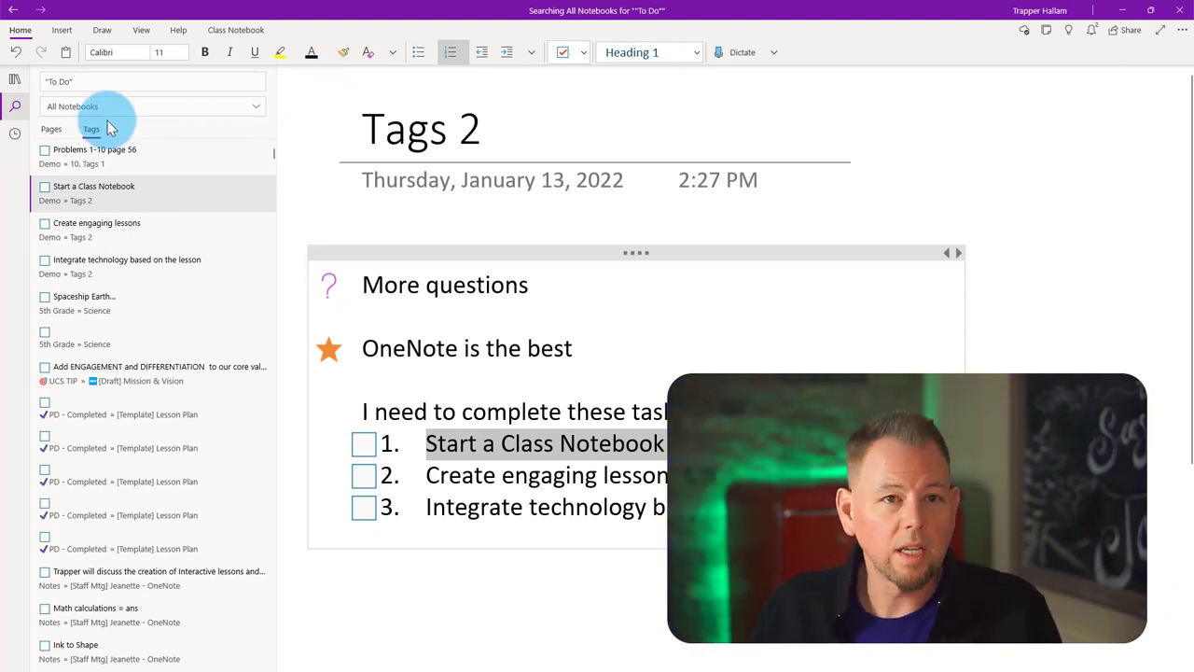
# Back on '10. Tags 1', check off 'Problems 1-10 page 56'.
pyautogui.click(13, 11)
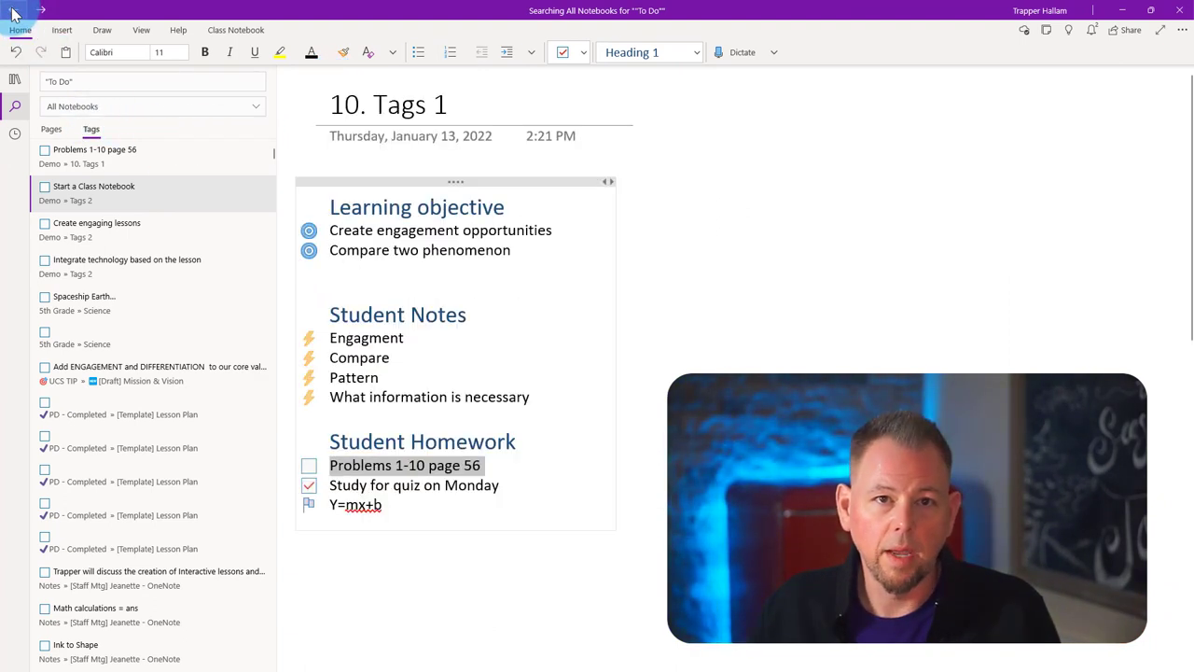
pyautogui.click(312, 463)
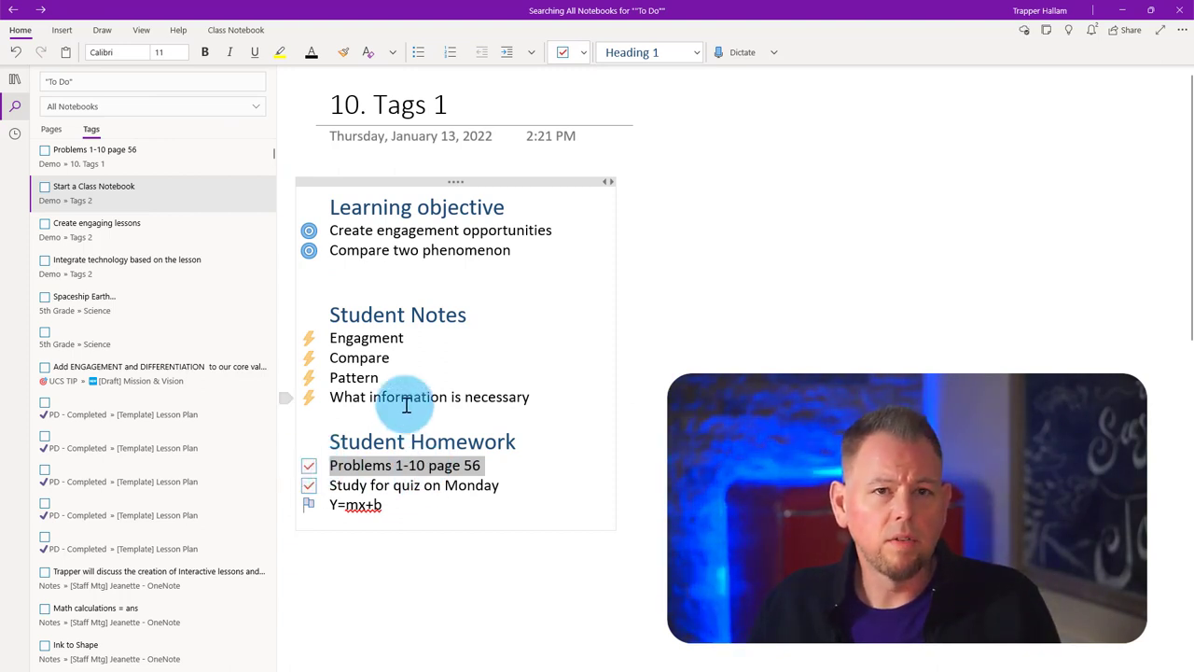
pyautogui.click(85, 83)
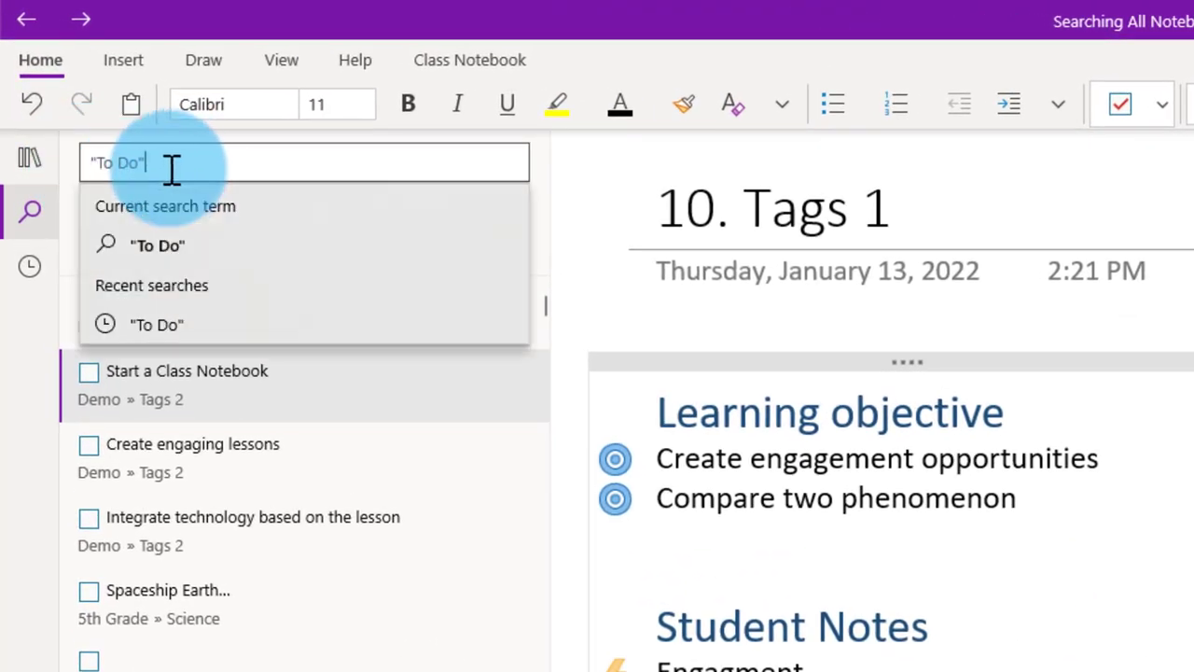
# Replace the To Do search with a search for items tagged Keywords.
pyautogui.moveTo(171, 168); pyautogui.dragTo(64, 162)
pyautogui.write('ke')
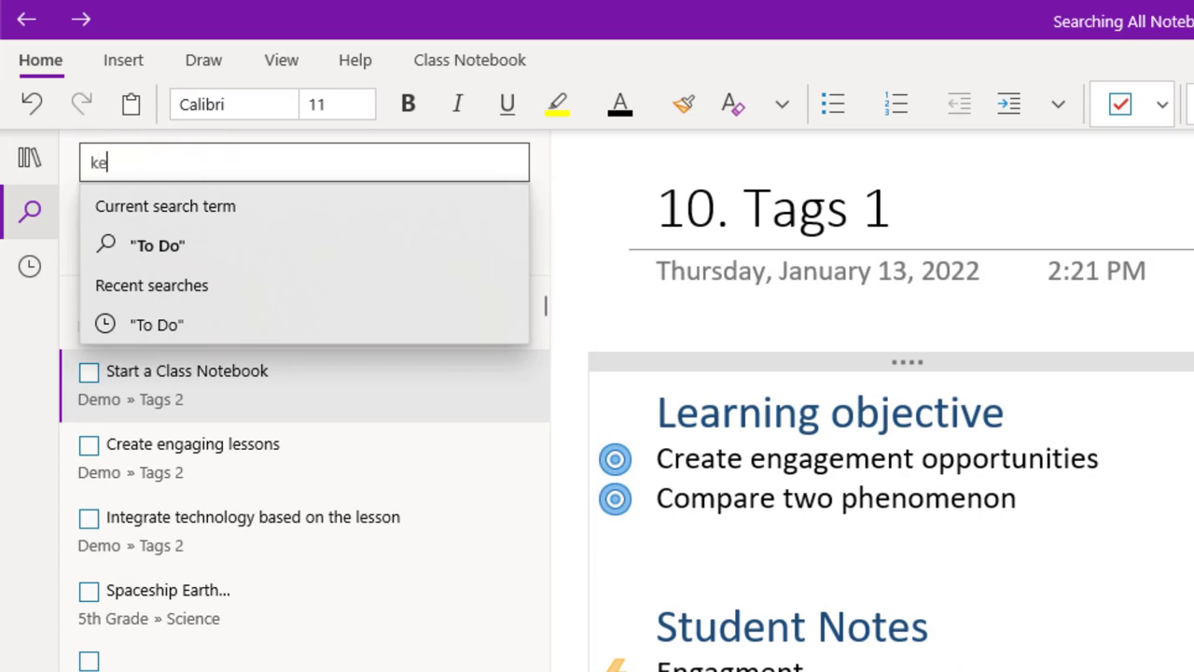
pyautogui.write('ywords')
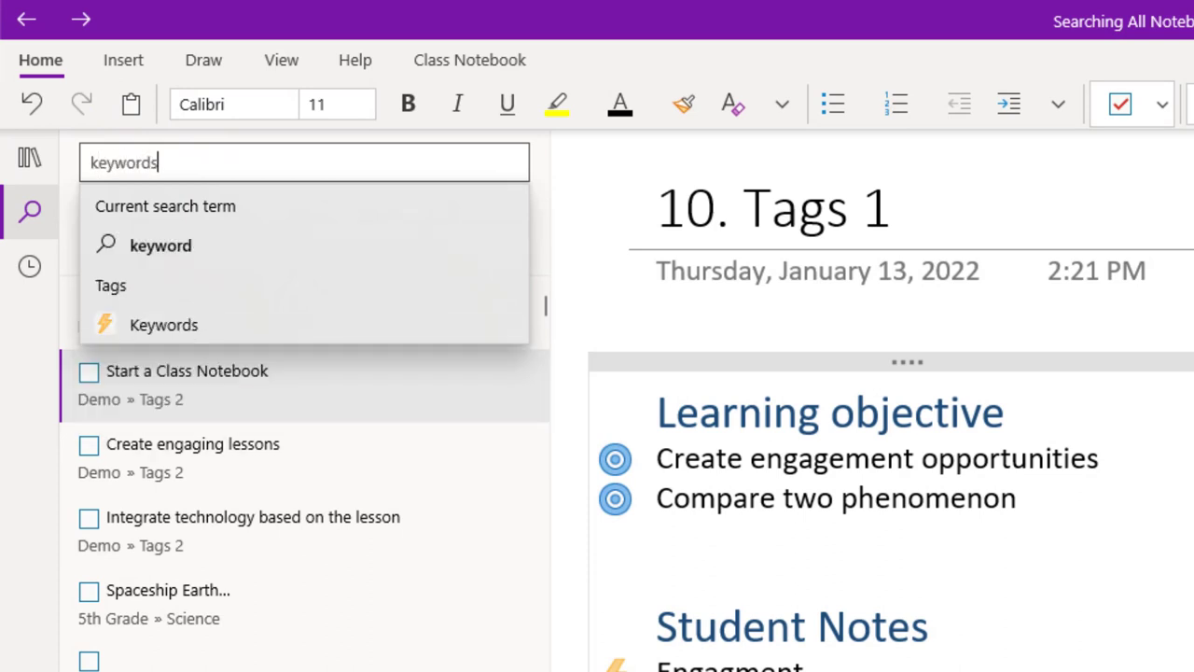
pyautogui.press('Down')
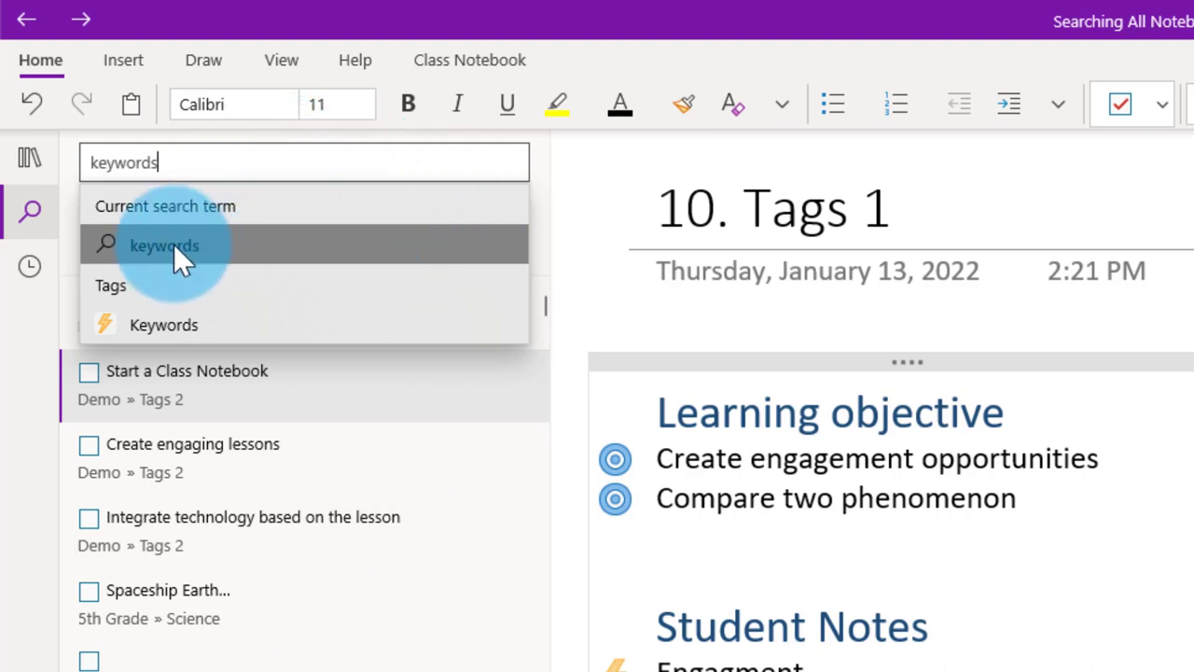
pyautogui.click(157, 326)
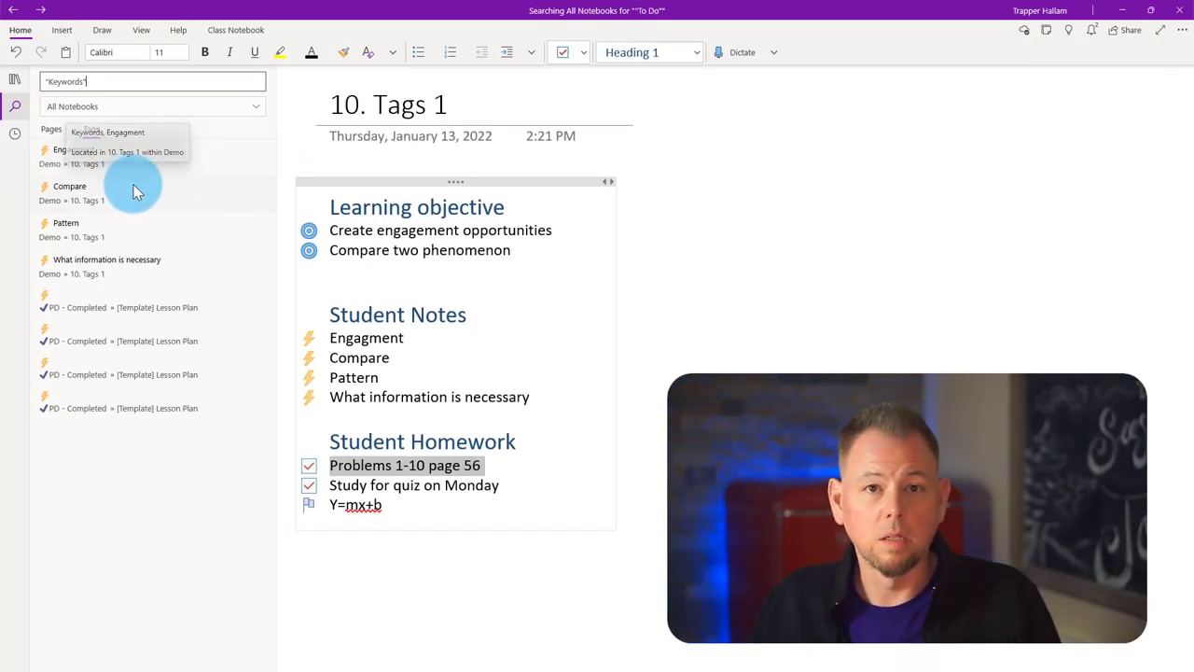
# Create a custom tag named Demo using the lightbulb icon from All Icons.
pyautogui.click(585, 52)
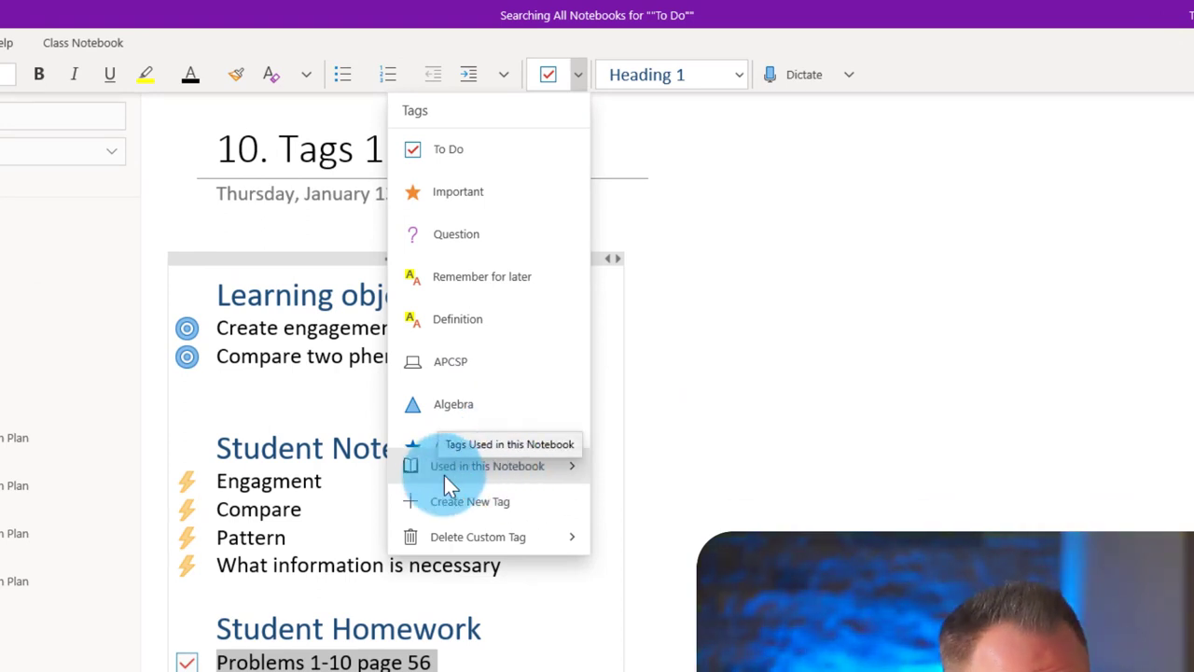
pyautogui.click(526, 475)
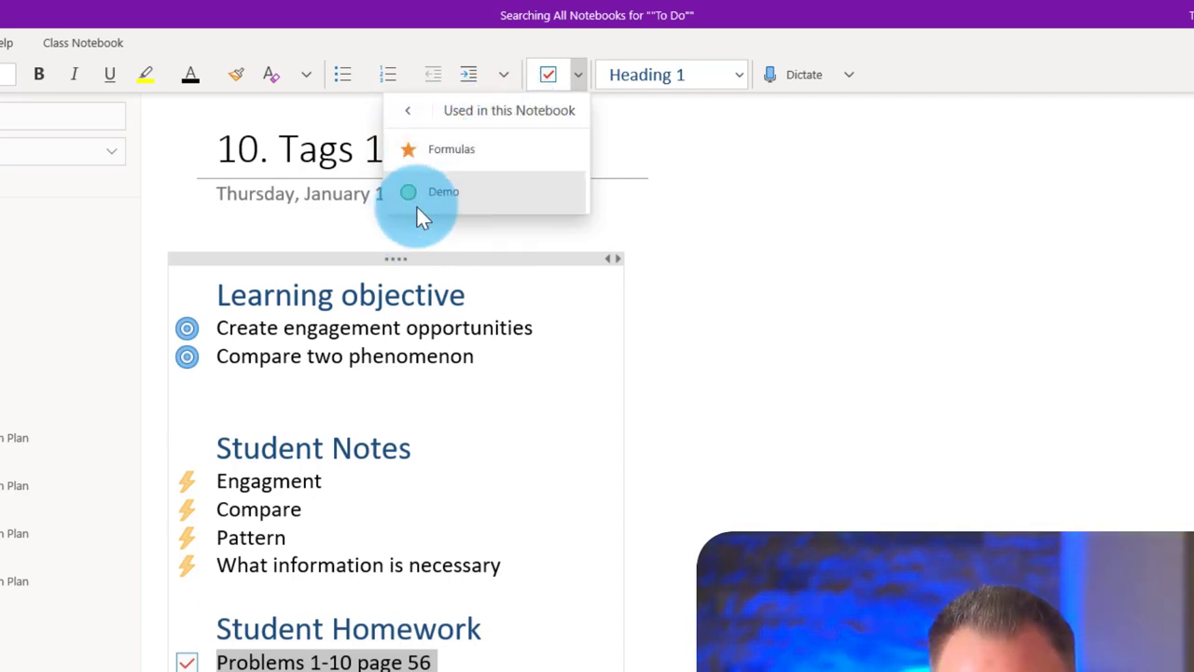
pyautogui.click(408, 110)
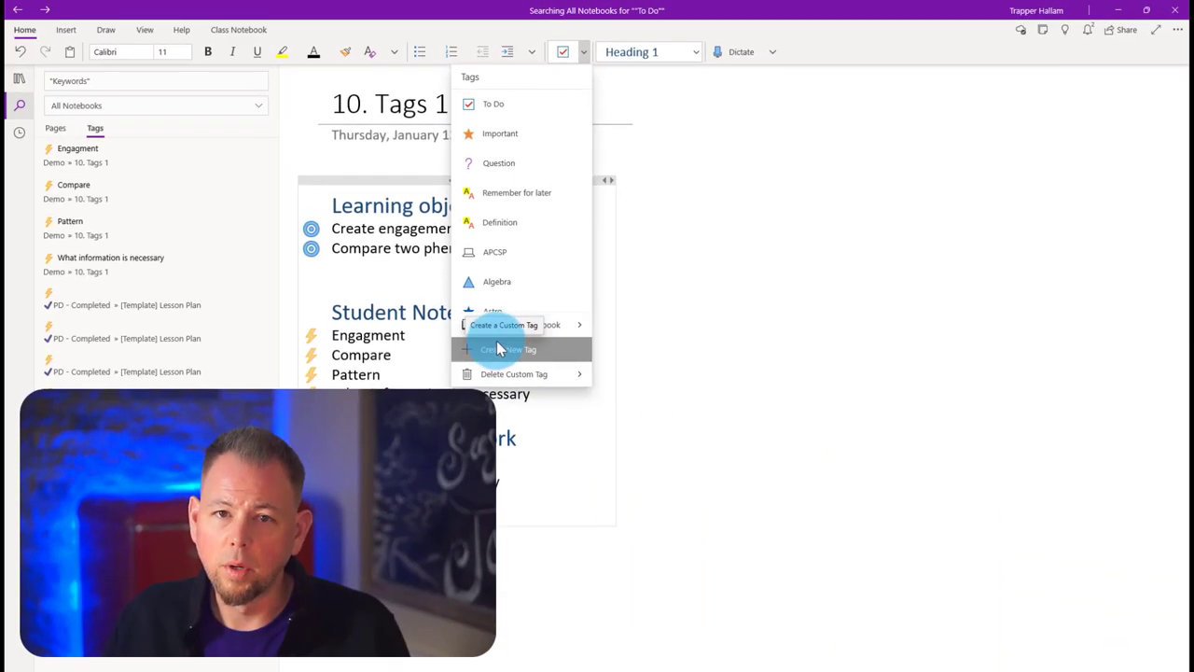
pyautogui.click(492, 398)
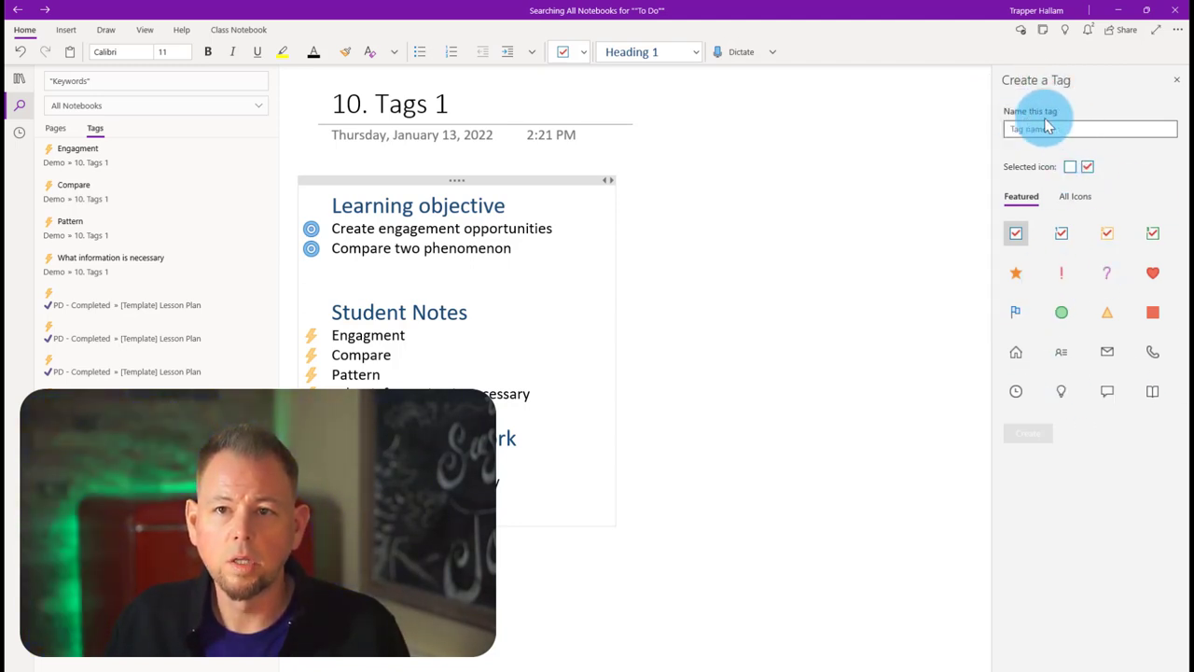
pyautogui.click(1077, 202)
pyautogui.scroll(-3, 1103, 290)
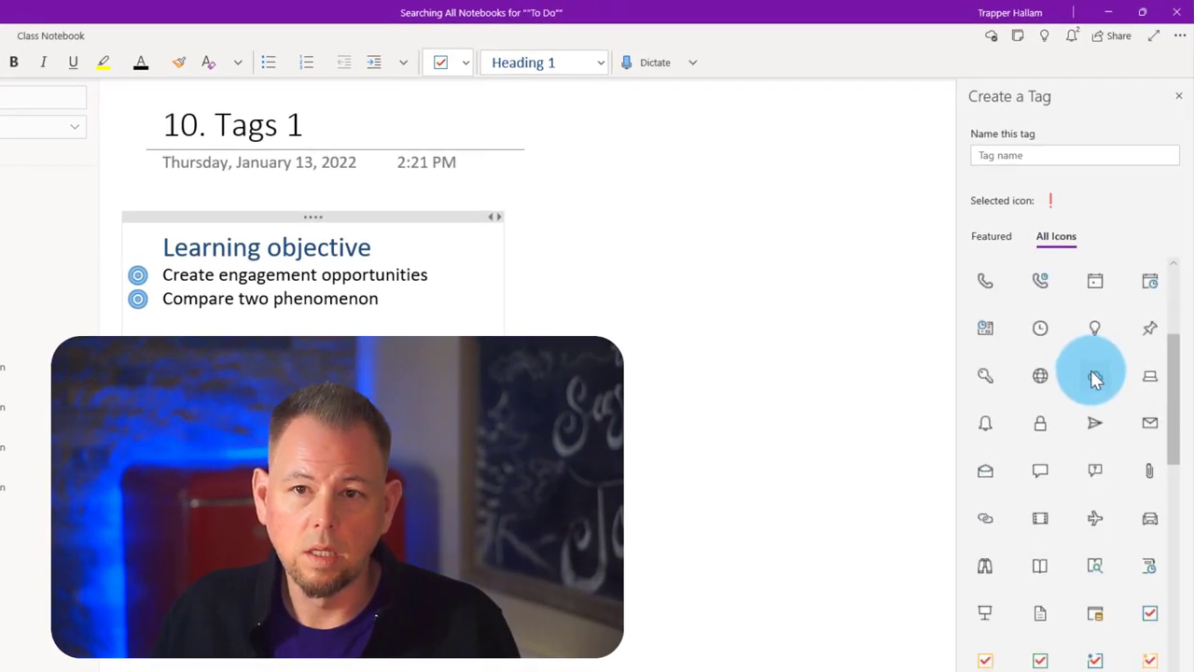
pyautogui.scroll(-15, 1092, 369)
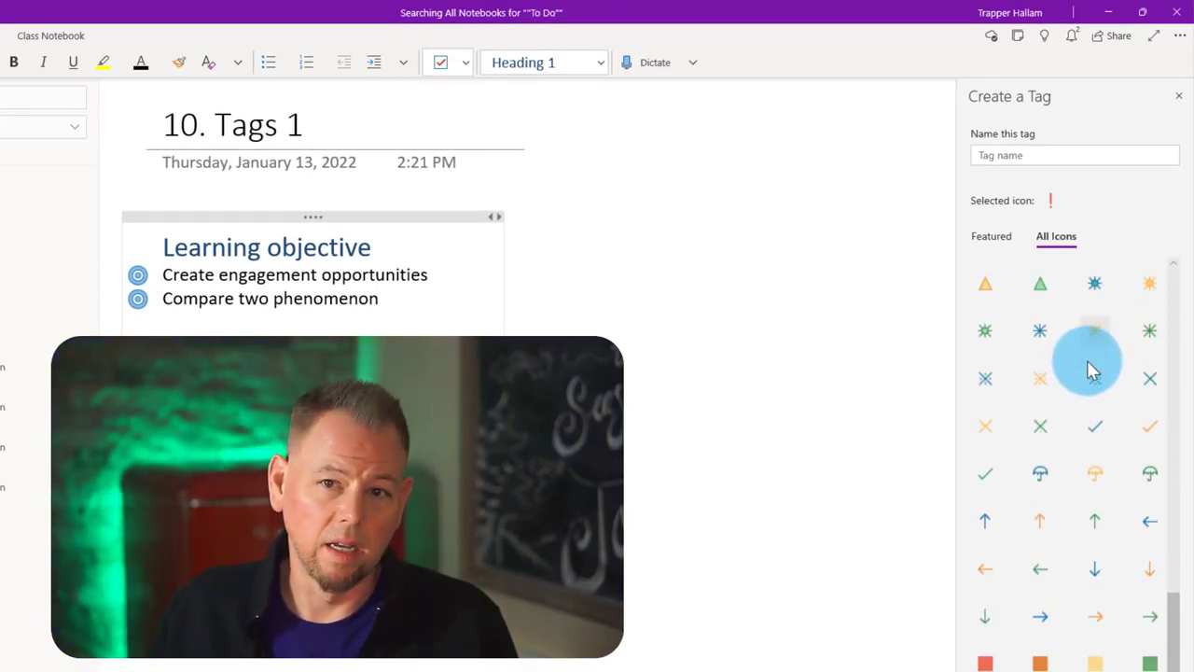
pyautogui.scroll(10, 1092, 369)
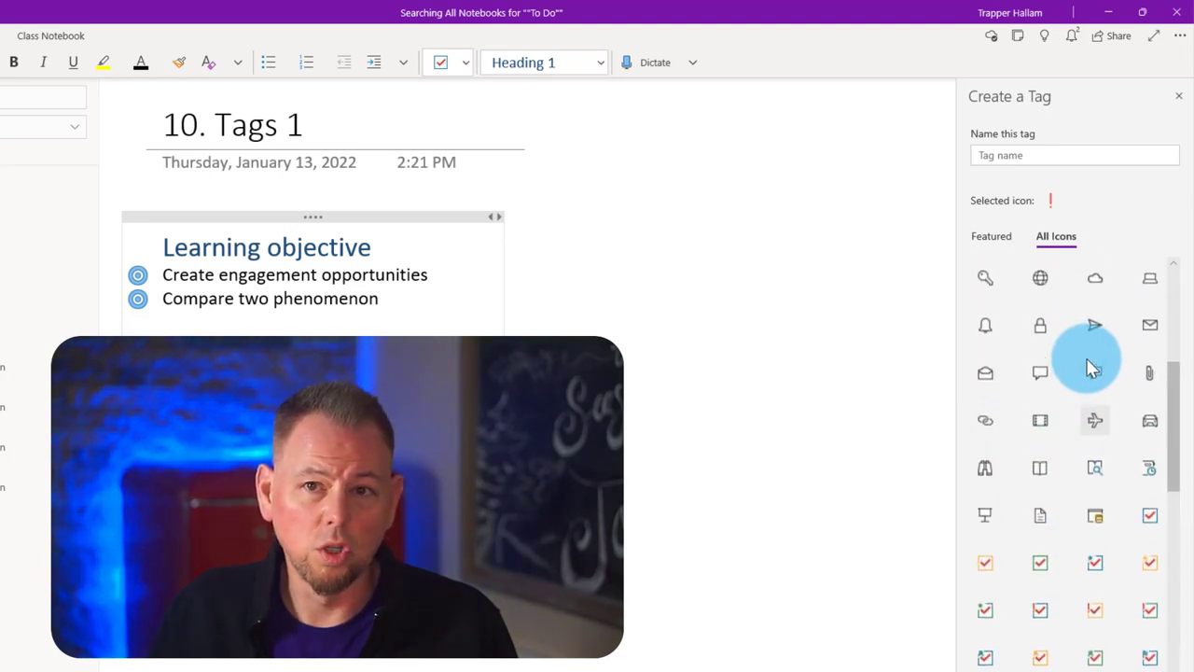
pyautogui.scroll(6, 1092, 369)
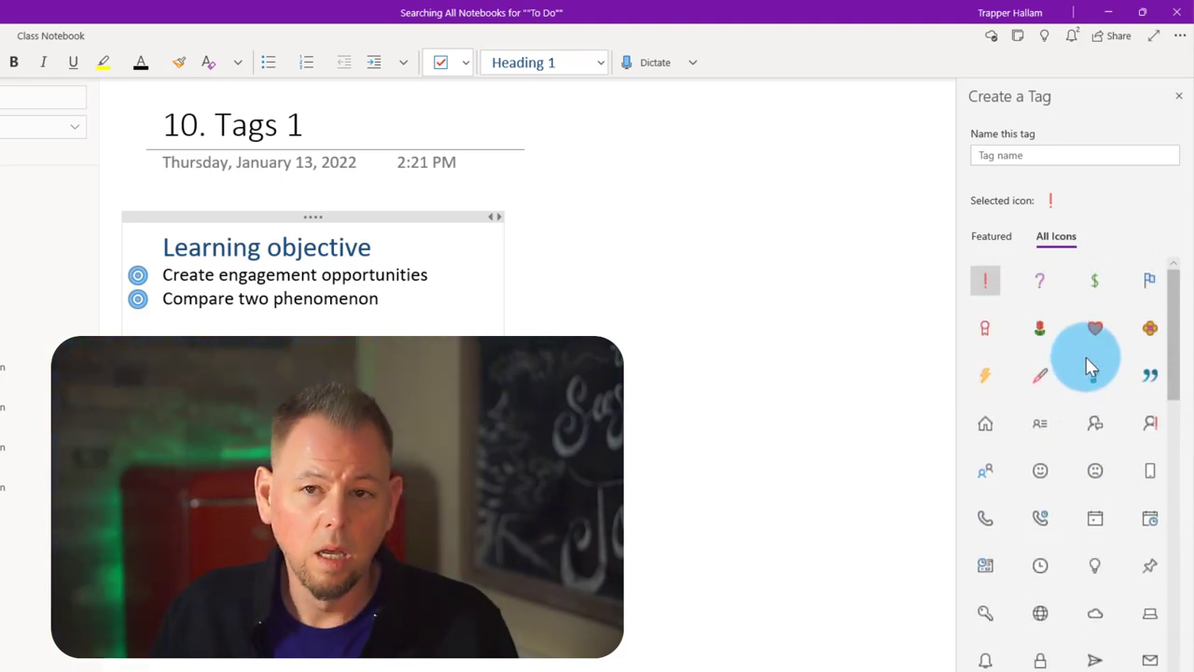
pyautogui.scroll(-3, 1086, 356)
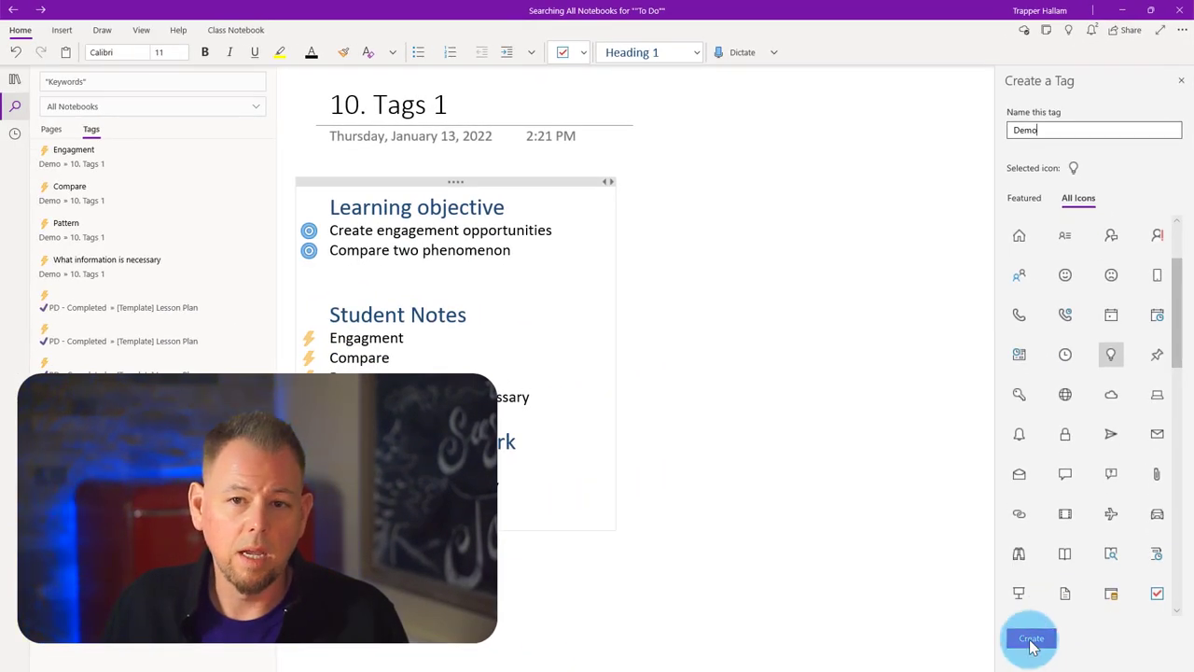
pyautogui.click(1030, 640)
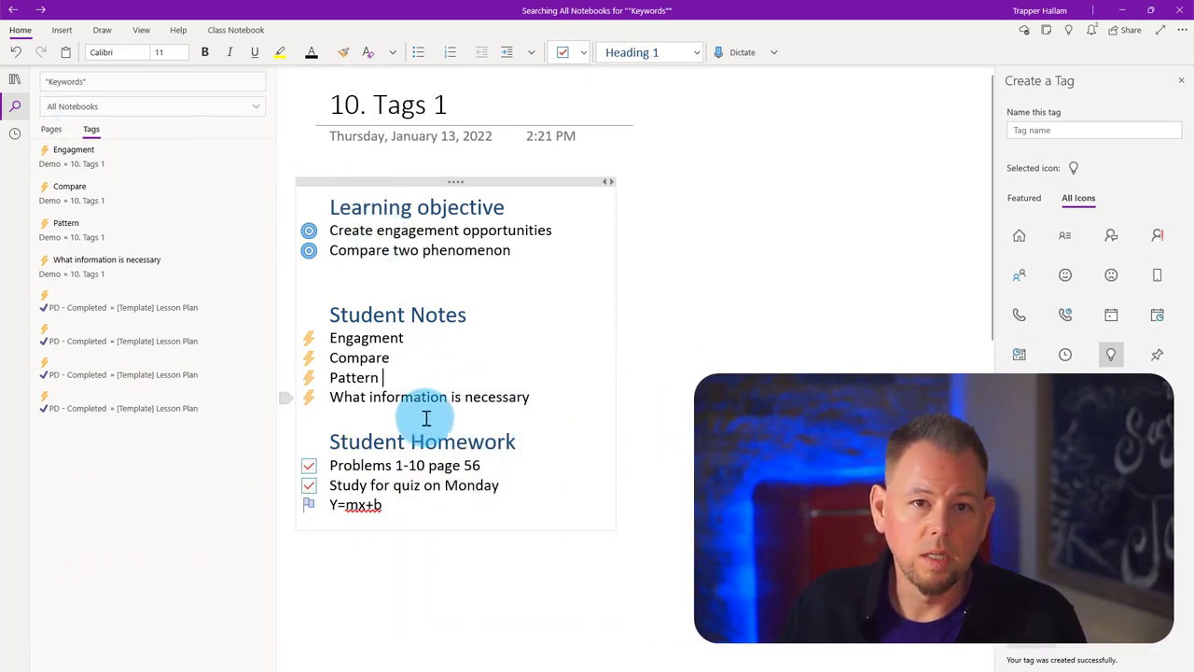
# Apply the Demo lightbulb tag to 'Study for quiz on Monday'.
pyautogui.click(515, 485)
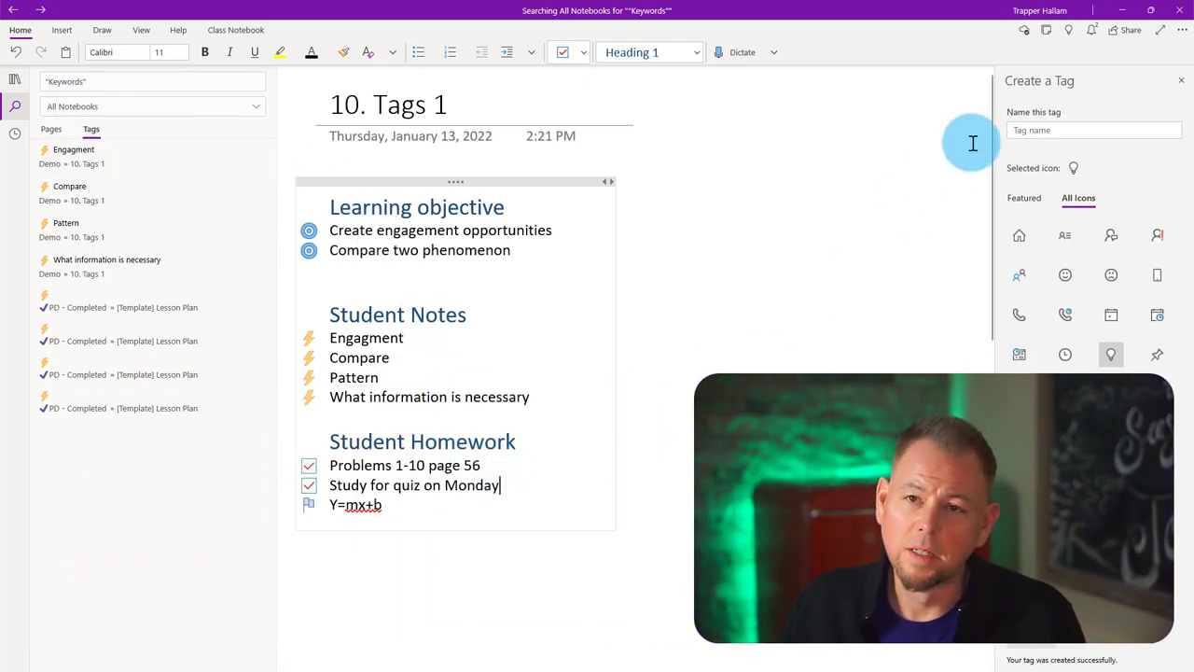
pyautogui.click(582, 56)
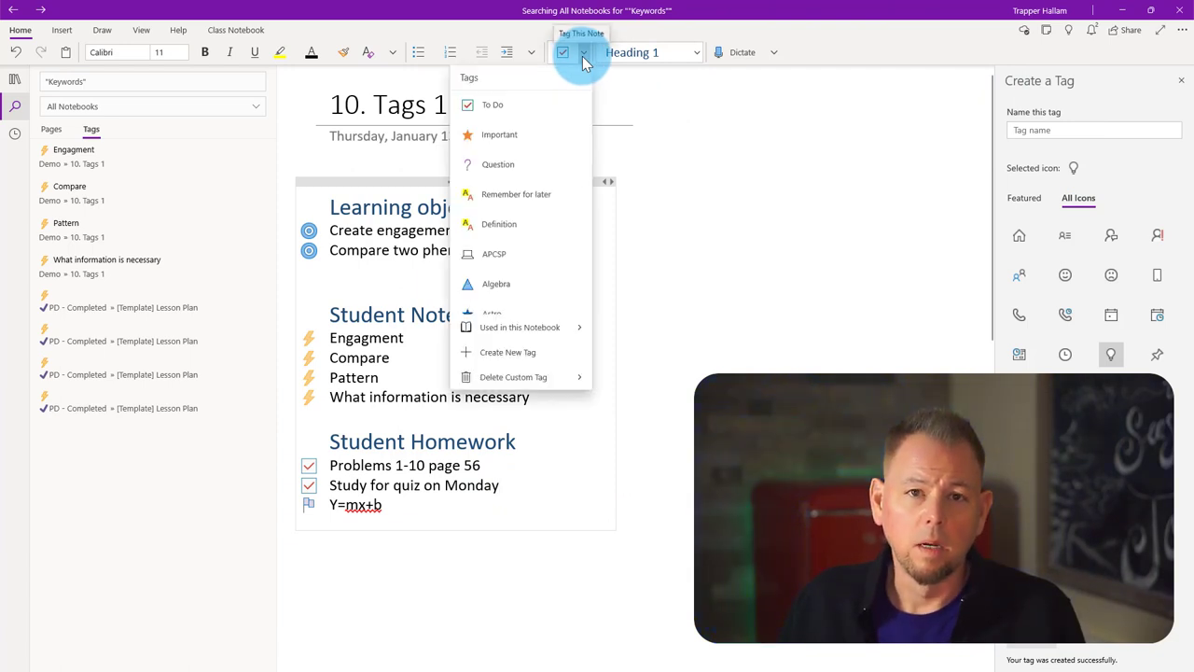
pyautogui.scroll(-1, 546, 173)
pyautogui.scroll(-4, 544, 169)
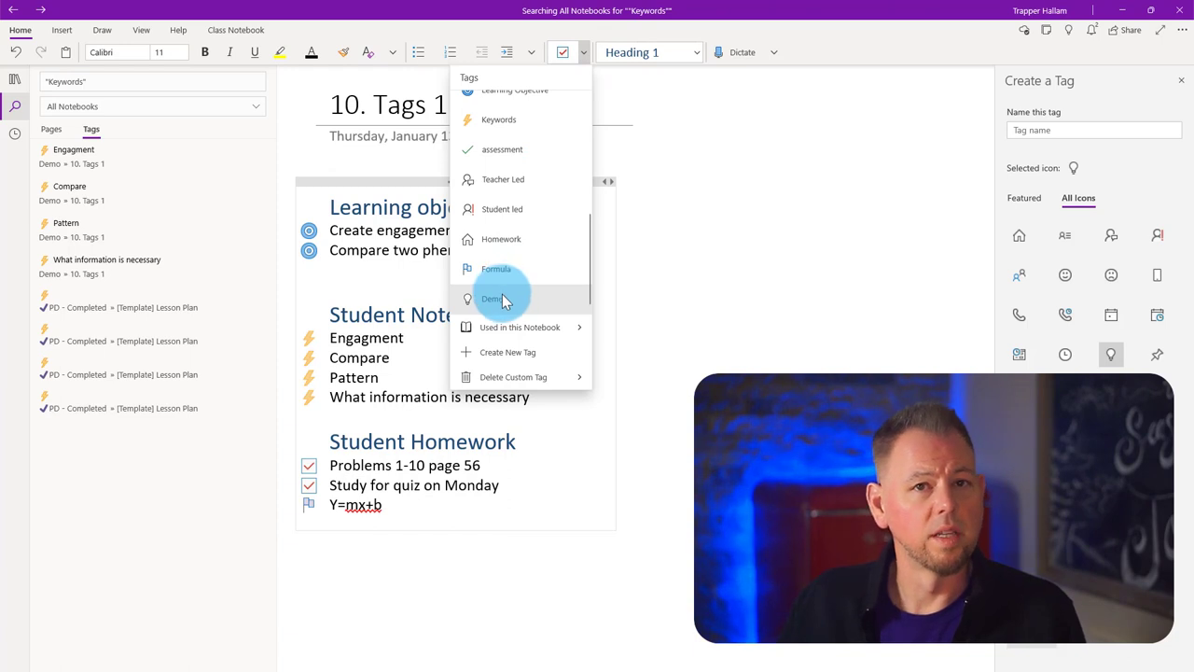
pyautogui.click(502, 296)
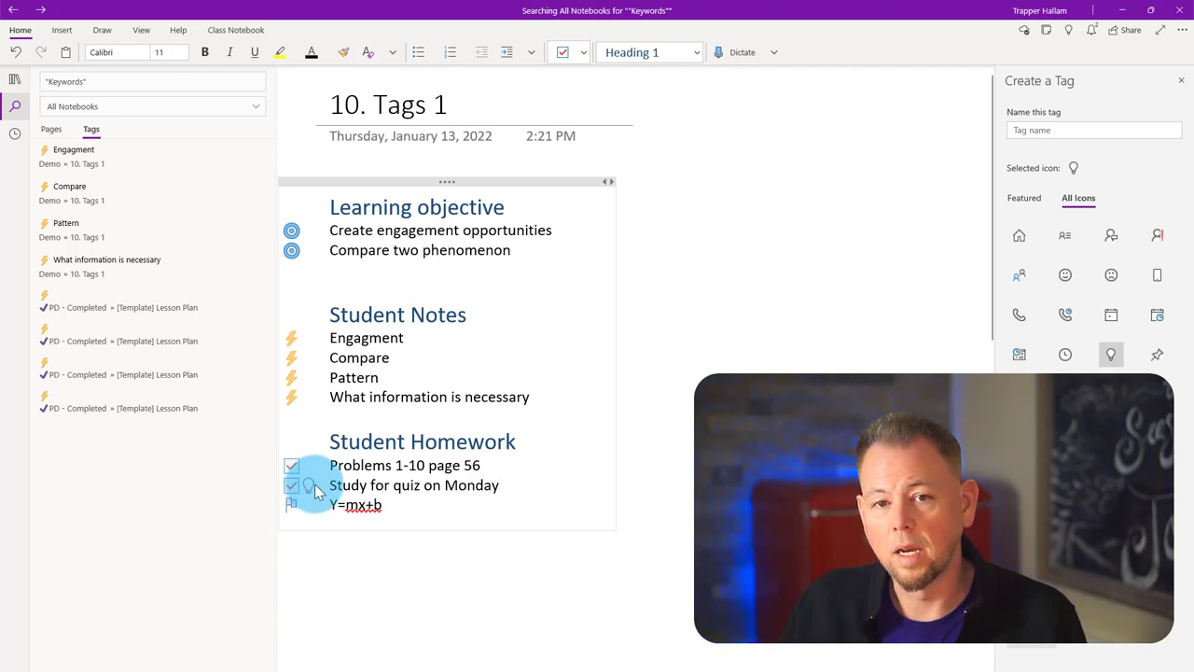
pyautogui.hscroll(1, 438, 308)
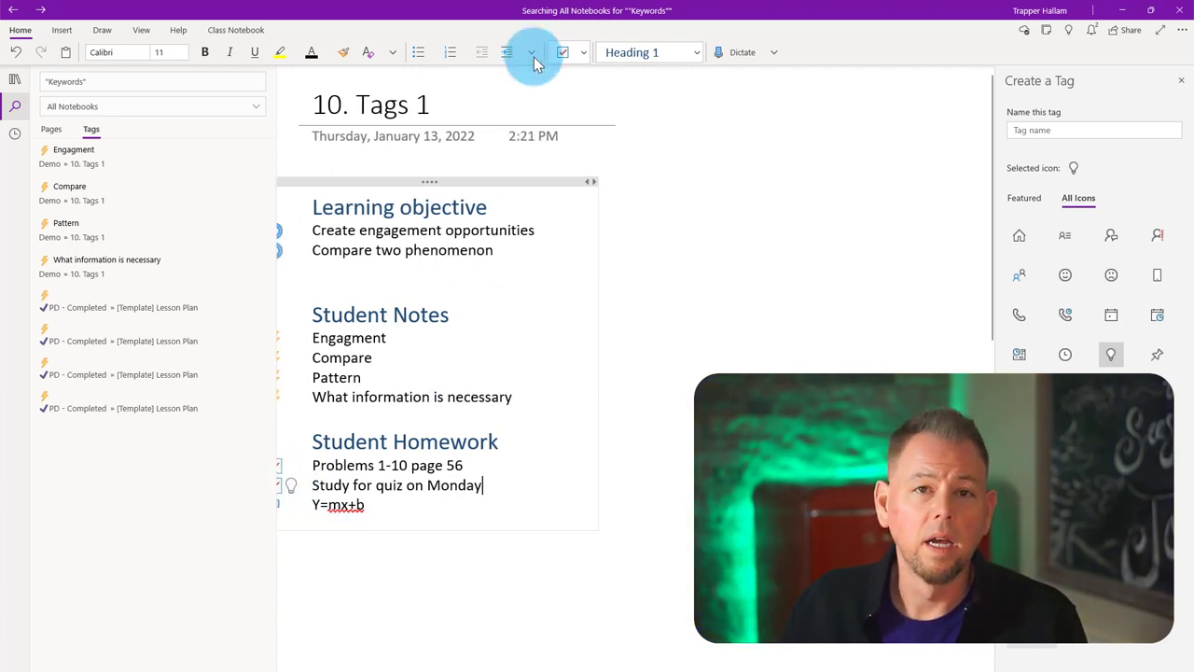
# Add the Remember for later highlight tag to the same quiz line.
pyautogui.click(585, 54)
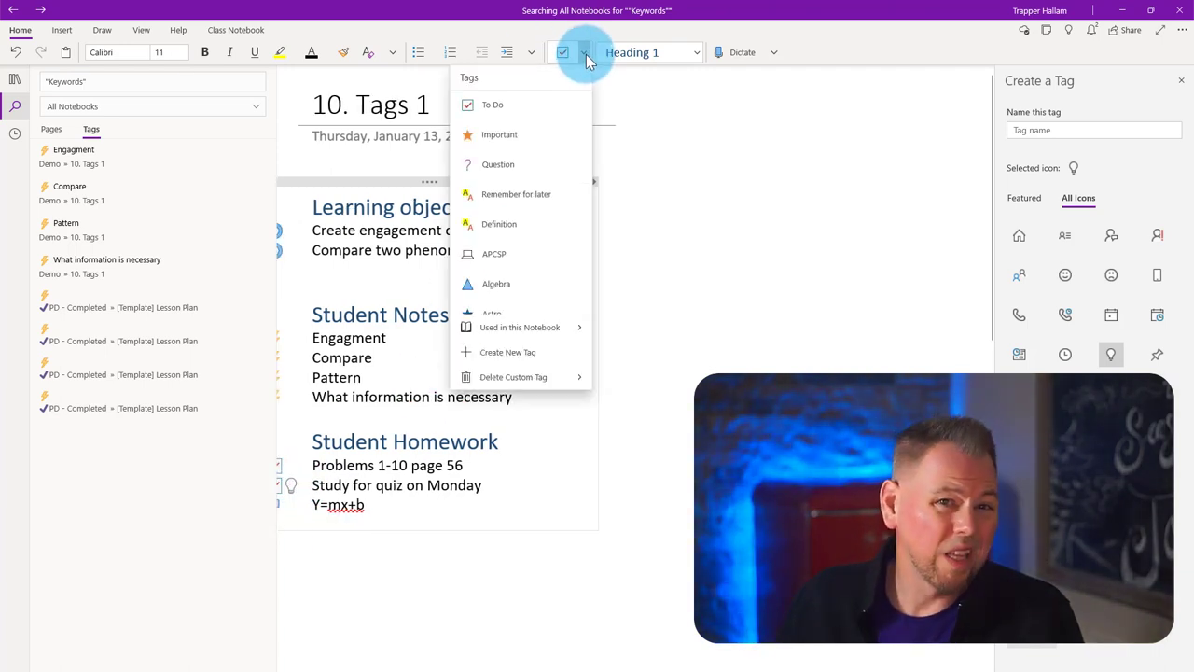
pyautogui.click(525, 194)
pyautogui.scroll(-3, 448, 448)
pyautogui.scroll(3, 457, 411)
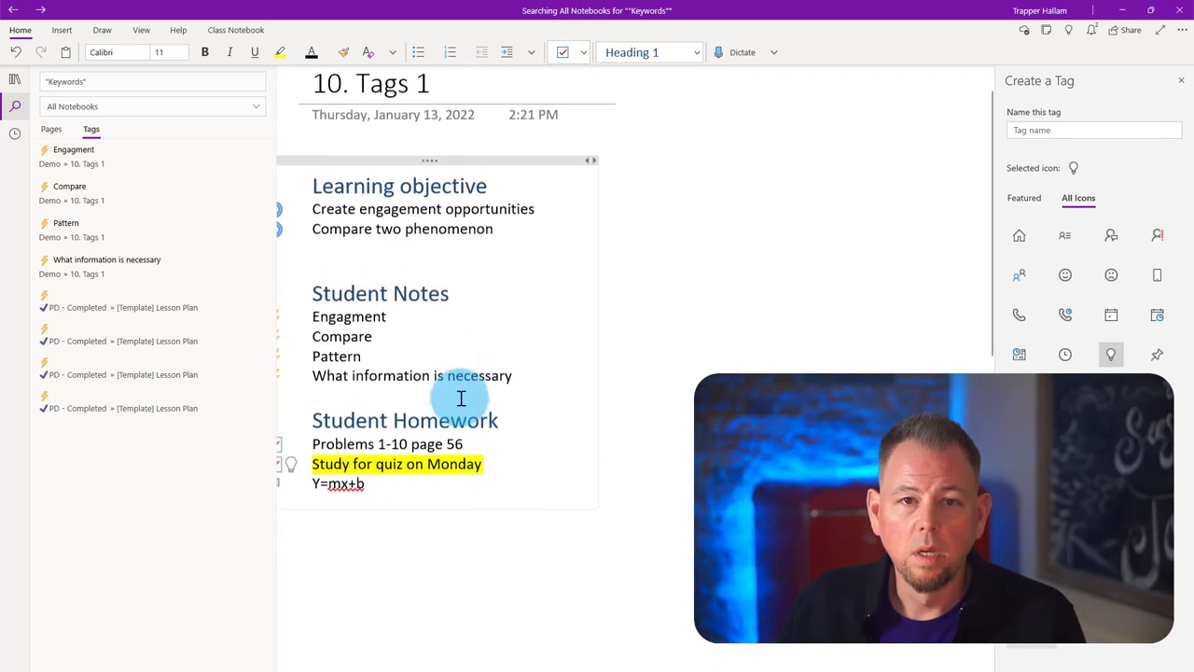
pyautogui.hscroll(-1, 452, 382)
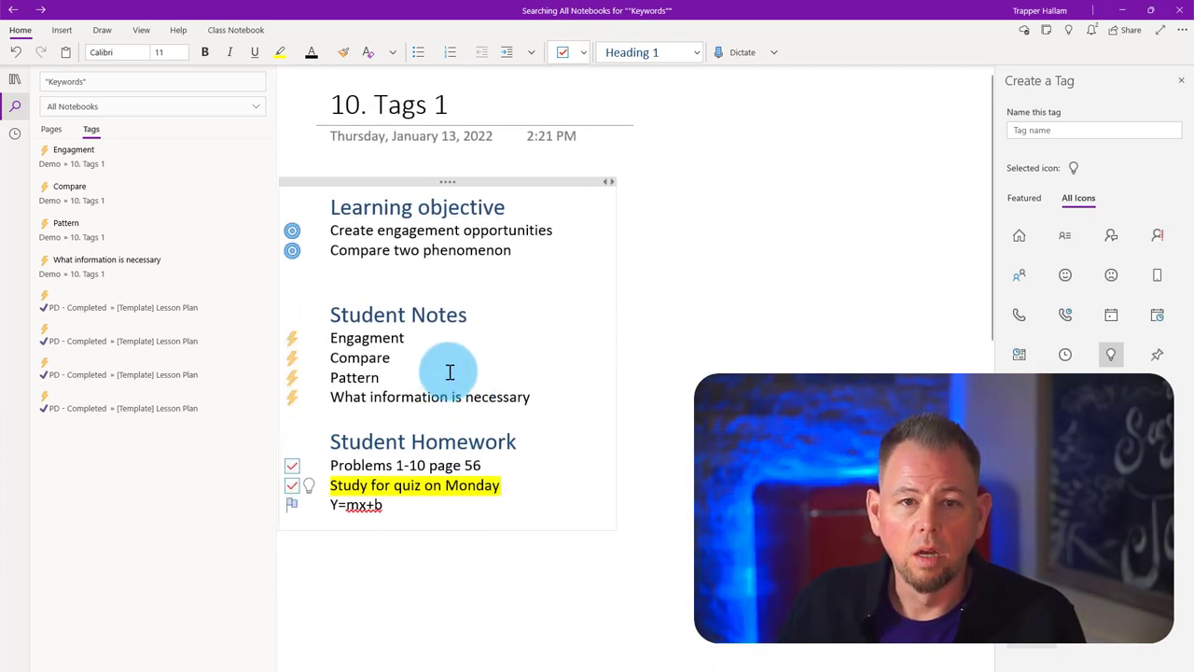
pyautogui.click(332, 489)
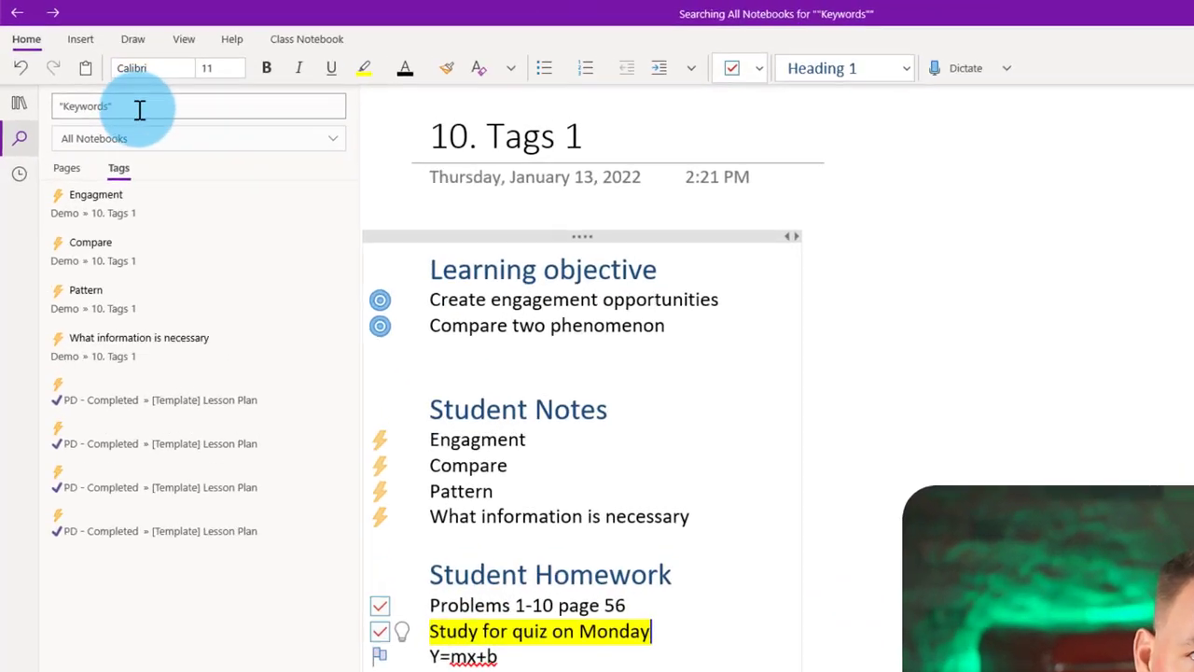
# Search for 'demo' to list the Demo-tagged quiz line.
pyautogui.click(104, 83)
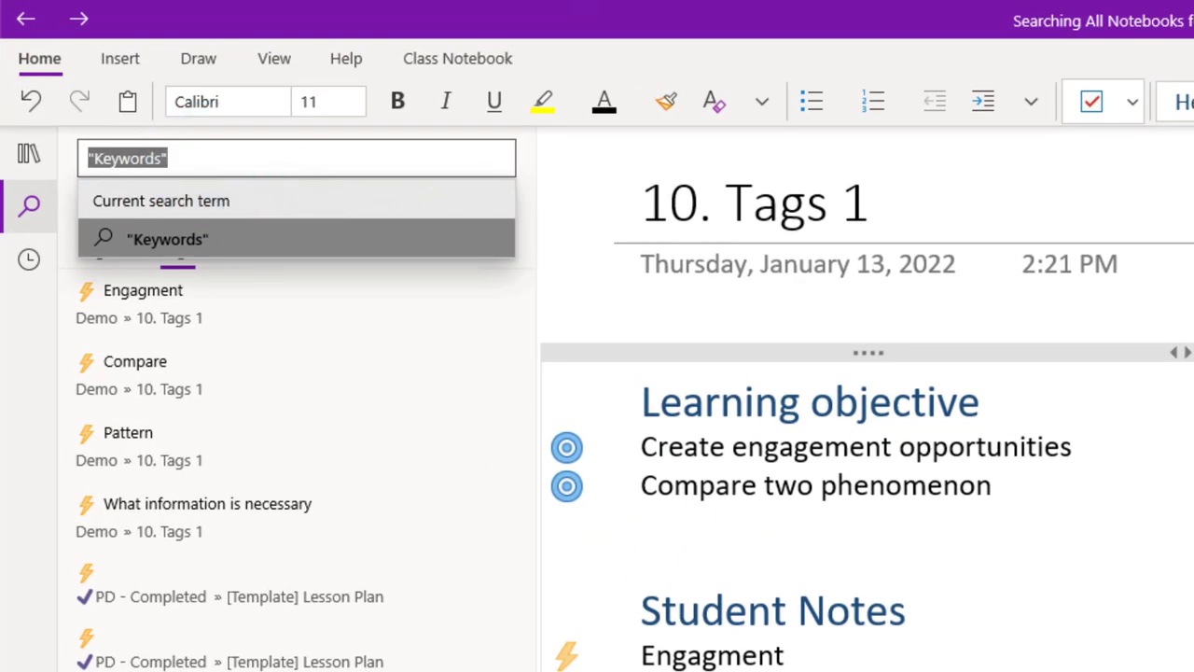
pyautogui.write('demo')
pyautogui.press('Return')
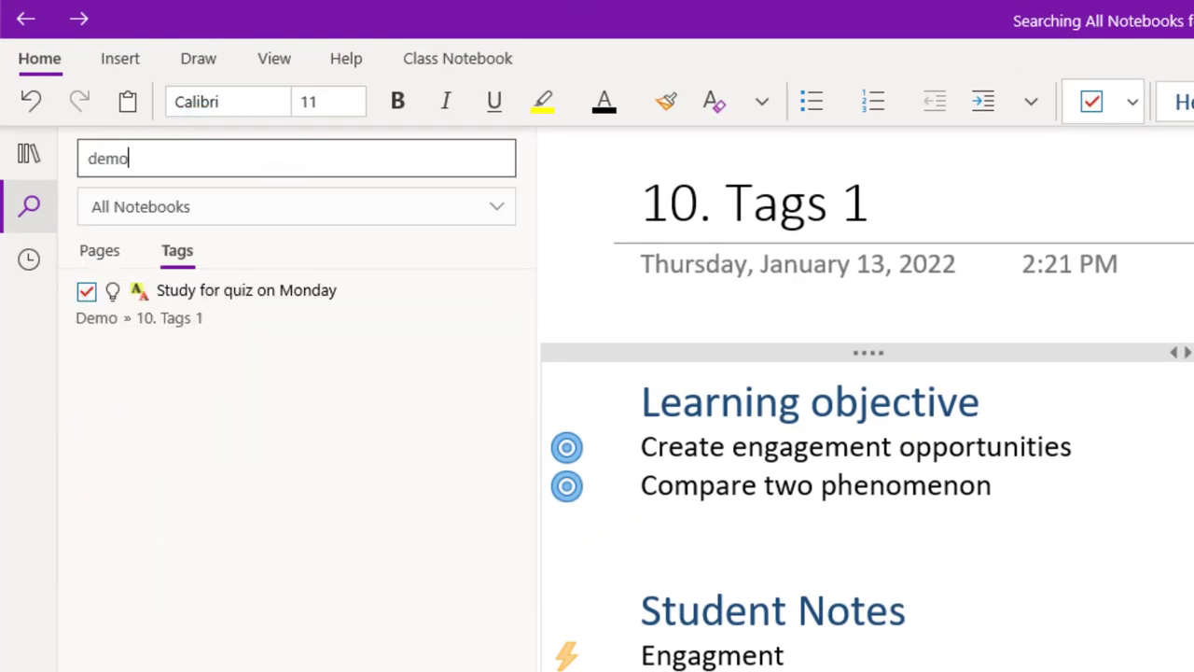
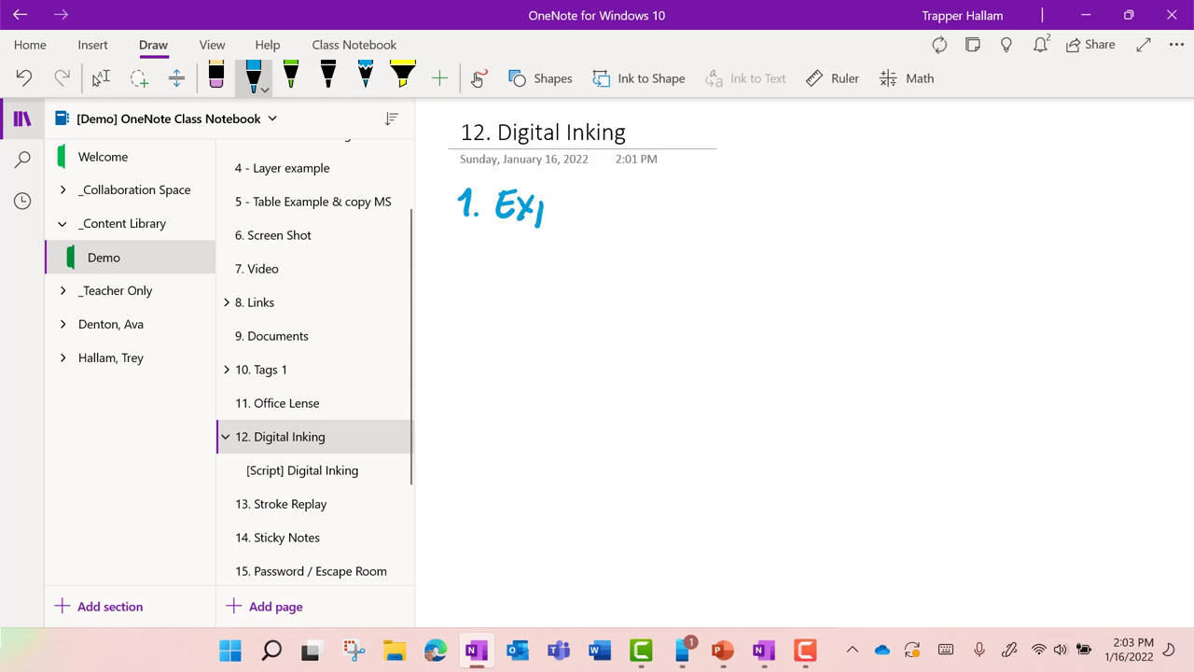
# Finish writing '1. Expand your canvas!' in blue, then collapse the notebook panes and go full screen.
pyautogui.moveTo(573, 202); pyautogui.dragTo(586, 212)
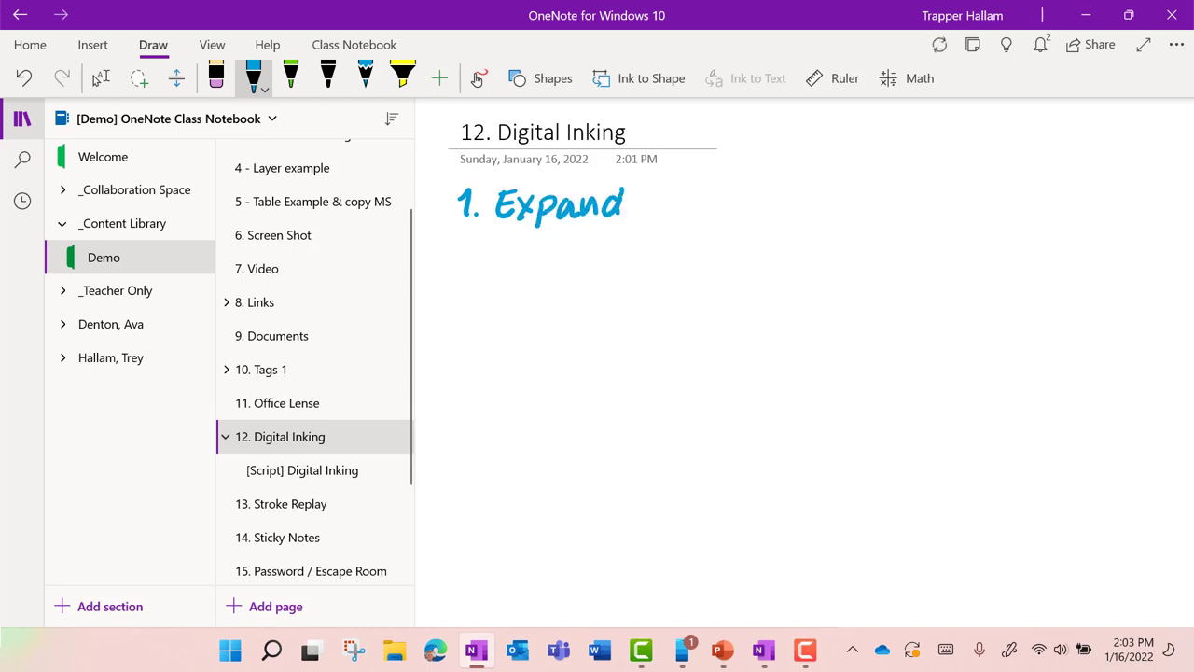
pyautogui.click(101, 78)
pyautogui.moveTo(653, 190); pyautogui.dragTo(664, 224)
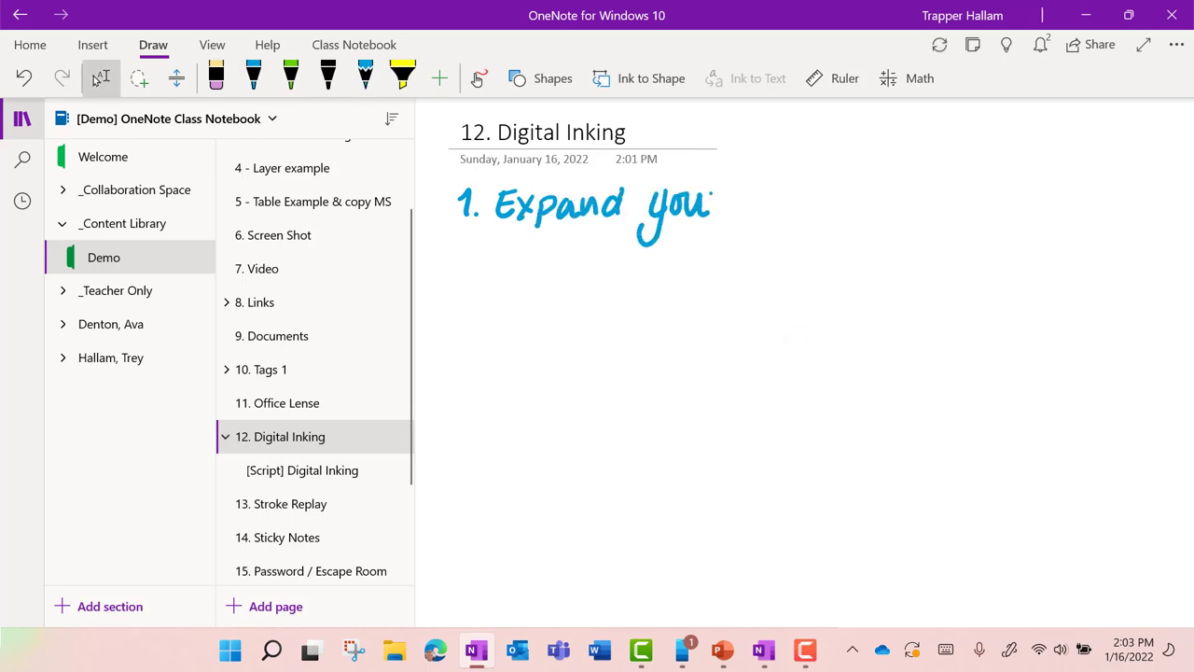
pyautogui.moveTo(783, 194); pyautogui.dragTo(794, 211)
pyautogui.moveTo(797, 192); pyautogui.dragTo(815, 191)
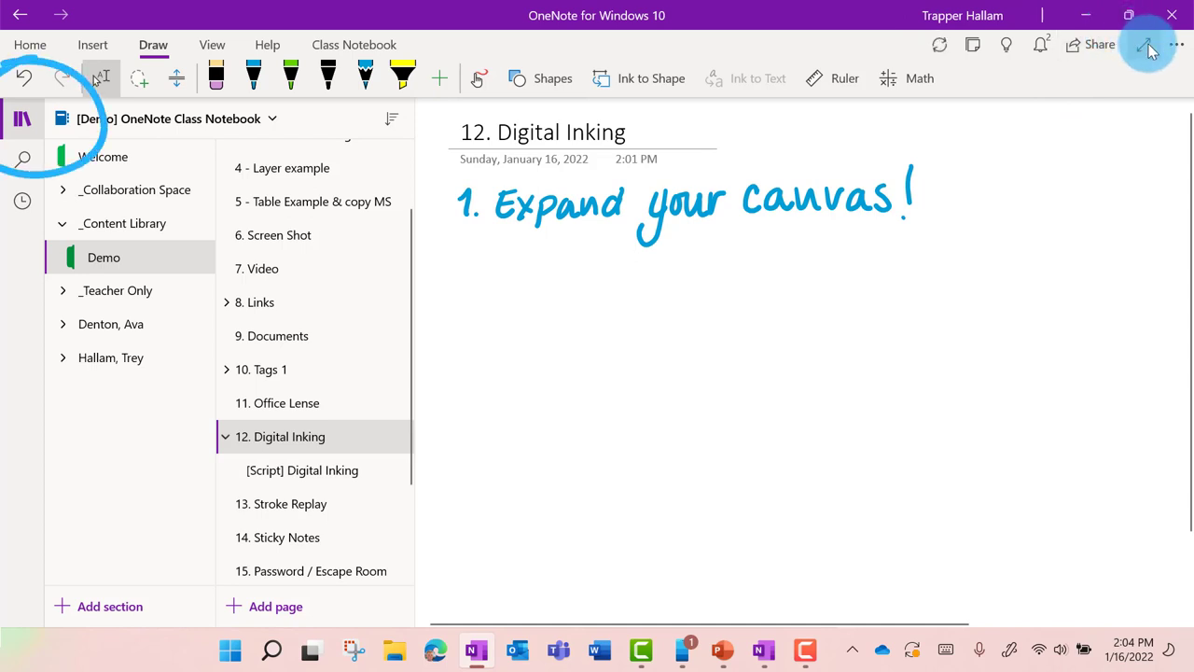
pyautogui.click(24, 119)
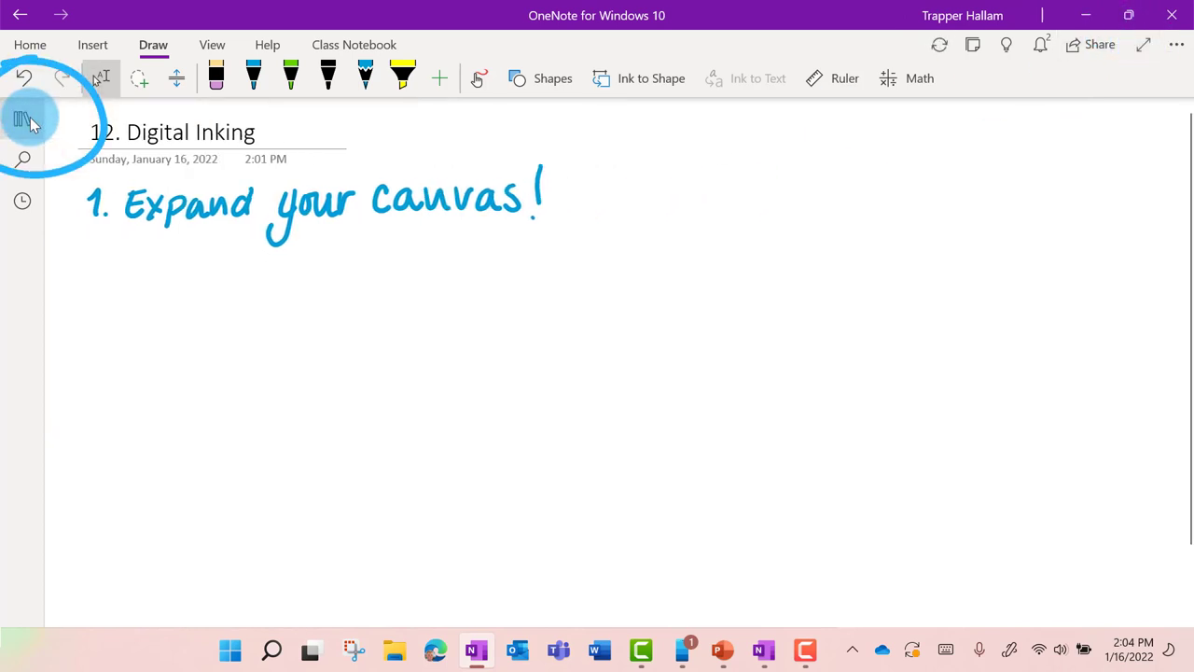
pyautogui.click(1146, 44)
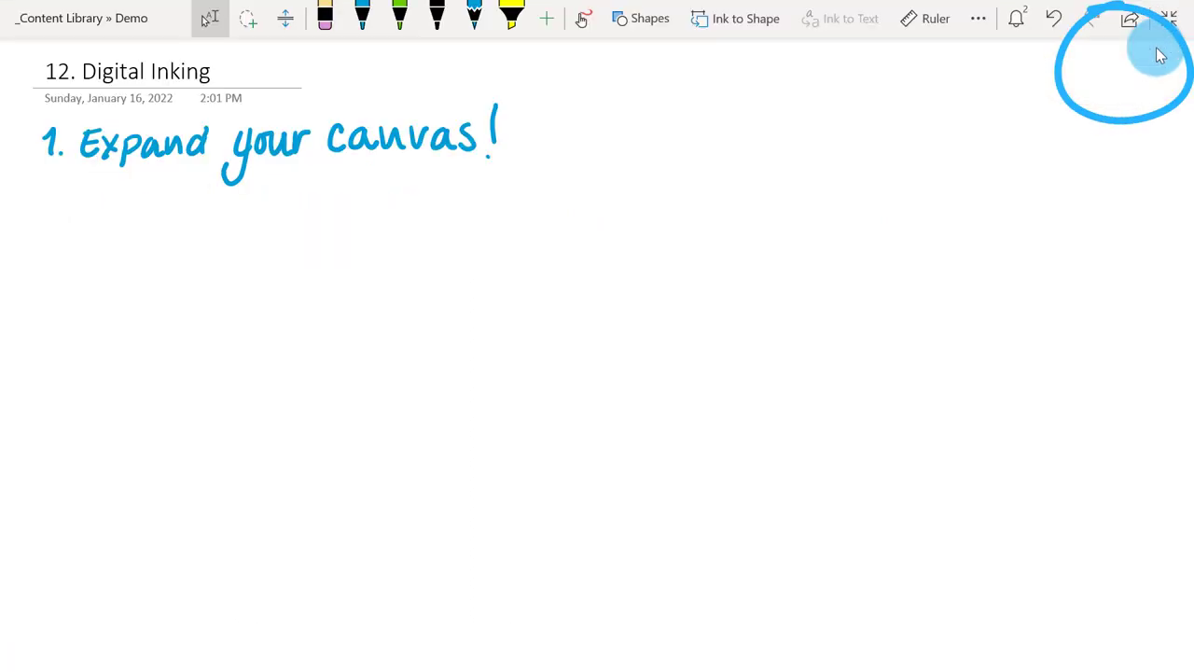
# Handwrite '2. Add rule lines' in green ink below the first tip.
pyautogui.hotkey('alt', 'd')
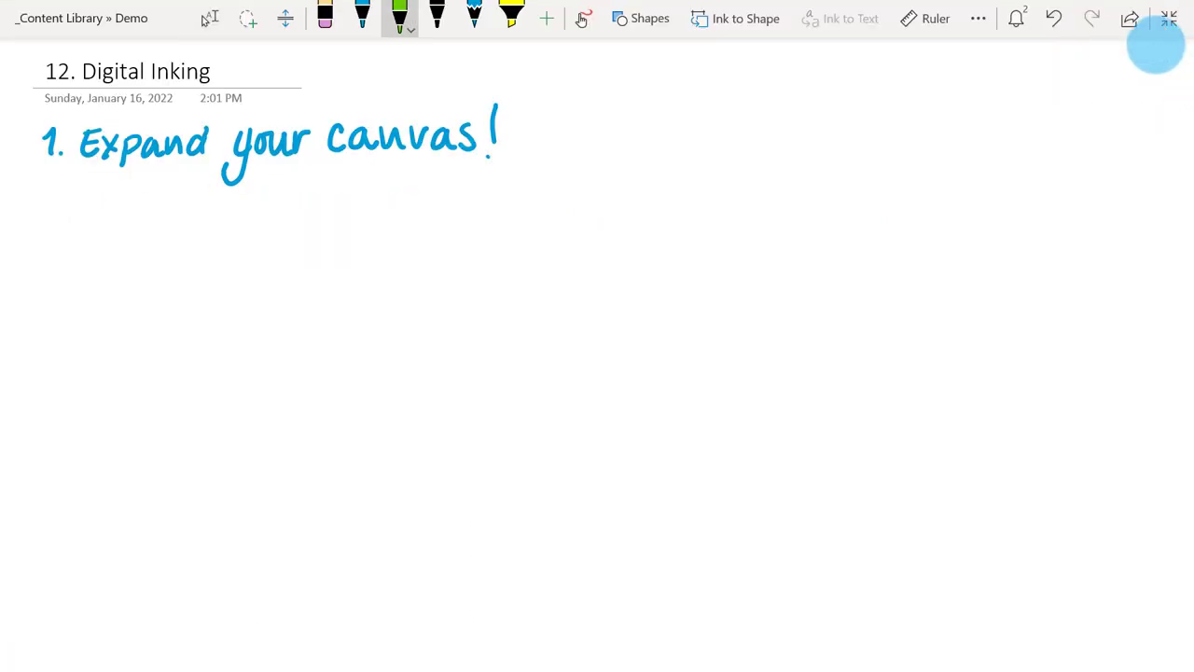
pyautogui.moveTo(47, 192); pyautogui.dragTo(49, 214)
pyautogui.hotkey('ctrl', 'z')
pyautogui.click(399, 19)
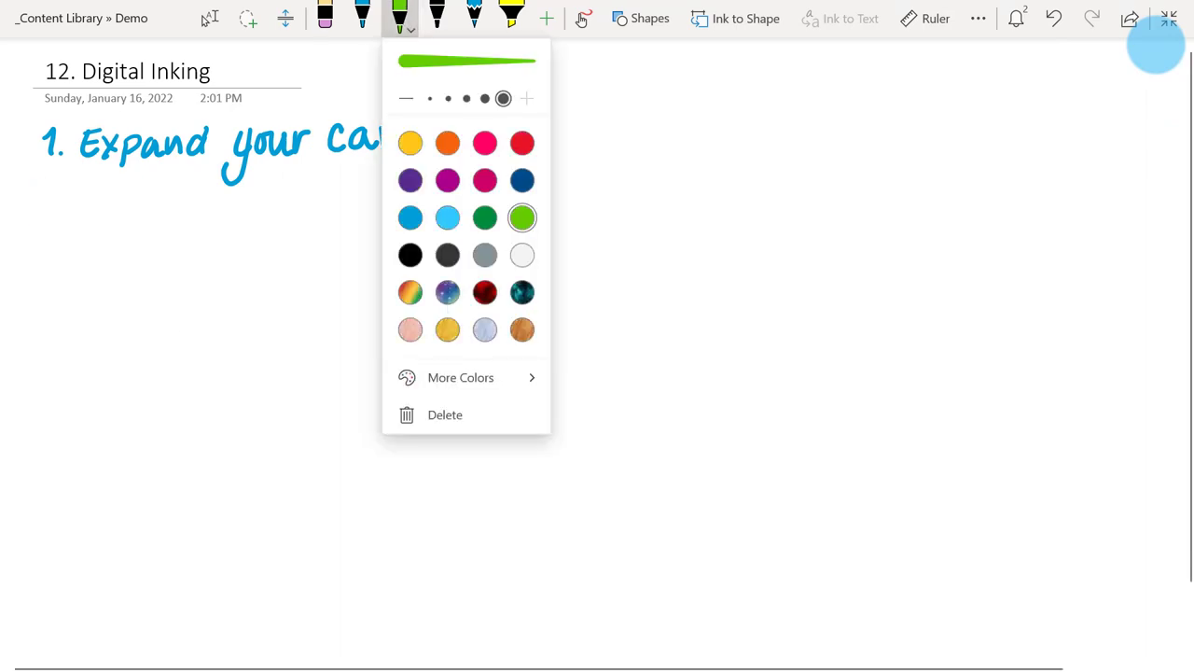
pyautogui.press('Escape')
pyautogui.moveTo(39, 192)
pyautogui.mouseDown()
pyautogui.moveTo(58, 222)
pyautogui.moveTo(106, 192)
pyautogui.moveTo(120, 223)
pyautogui.mouseUp()
pyautogui.moveTo(105, 212); pyautogui.dragTo(145, 226)
pyautogui.moveTo(166, 203)
pyautogui.mouseDown()
pyautogui.moveTo(154, 207)
pyautogui.moveTo(171, 226)
pyautogui.mouseUp()
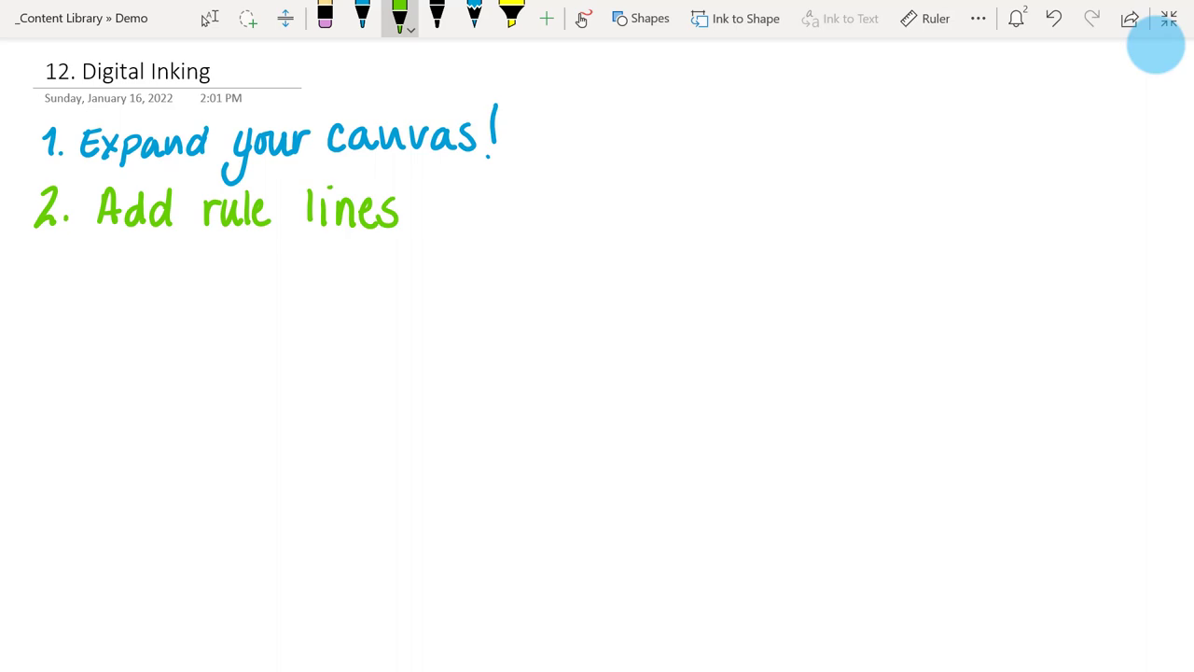
# Leave full screen and try narrow rule lines, wide rule lines and a small grid on the page.
pyautogui.click(1170, 16)
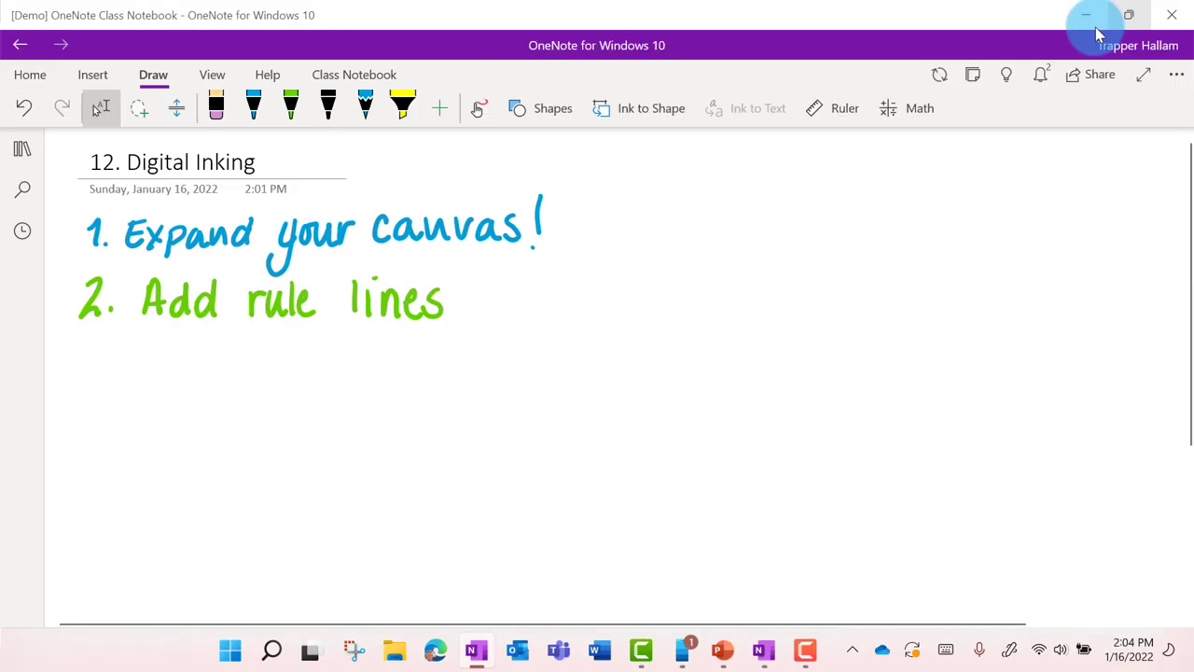
pyautogui.click(210, 44)
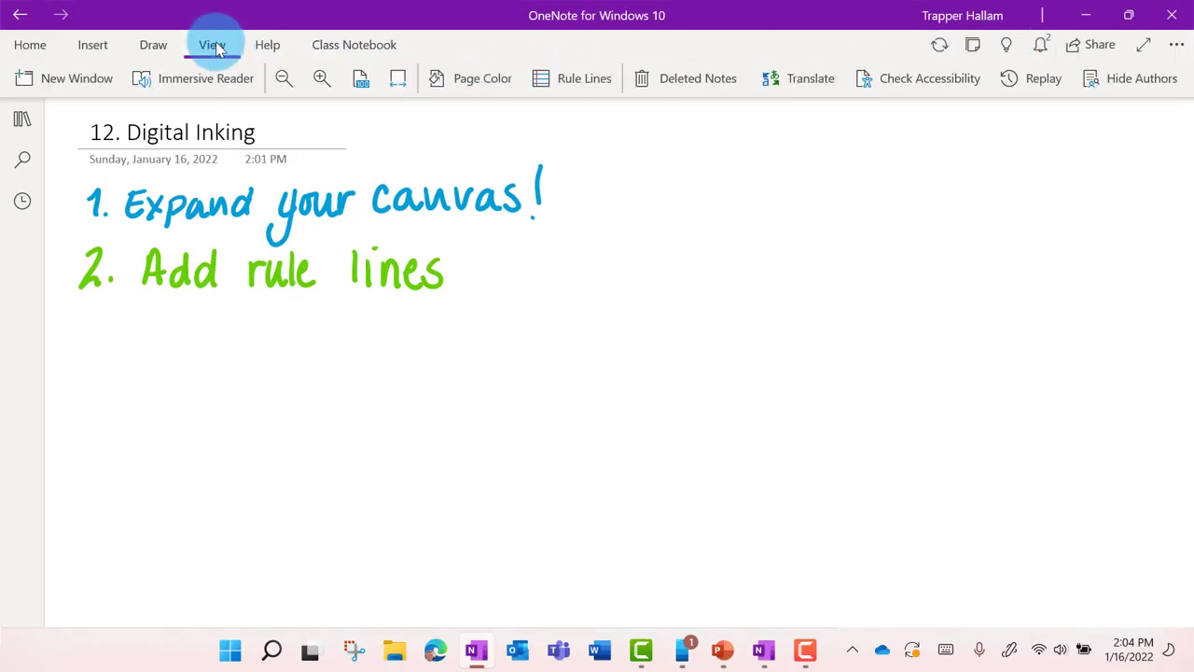
pyautogui.click(550, 92)
pyautogui.click(548, 145)
pyautogui.click(586, 82)
pyautogui.click(643, 145)
pyautogui.click(569, 81)
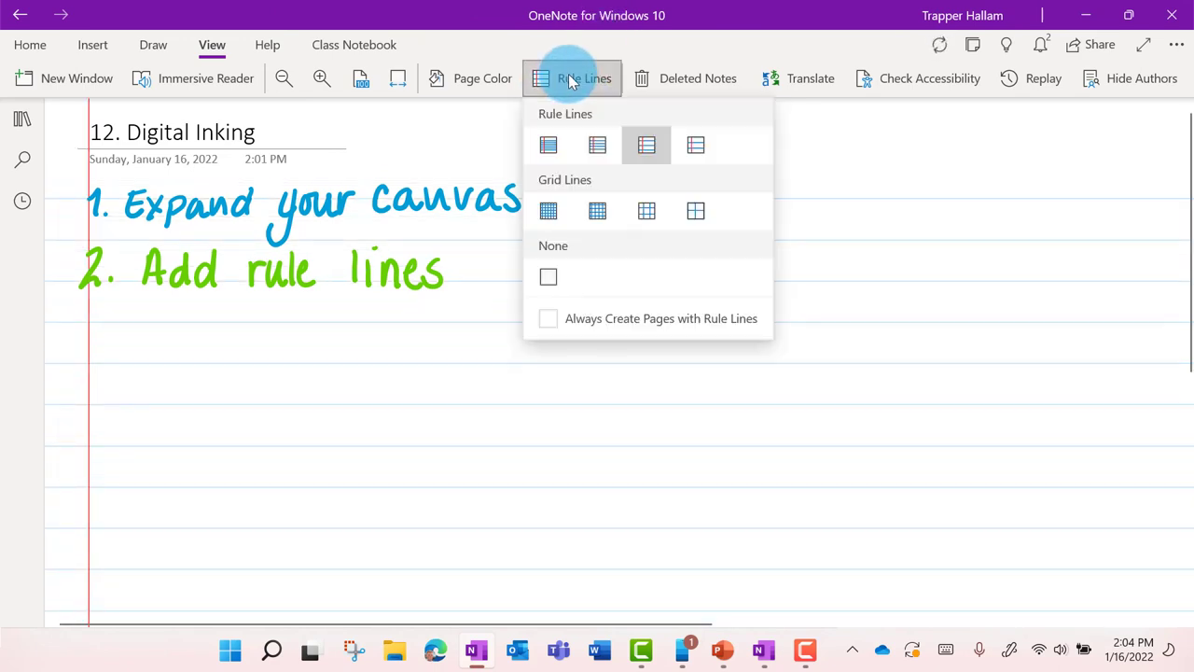
pyautogui.click(580, 211)
# Try a large grid, settle on wide rule lines with a margin, and return to full screen.
pyautogui.click(571, 82)
pyautogui.click(695, 213)
pyautogui.click(571, 84)
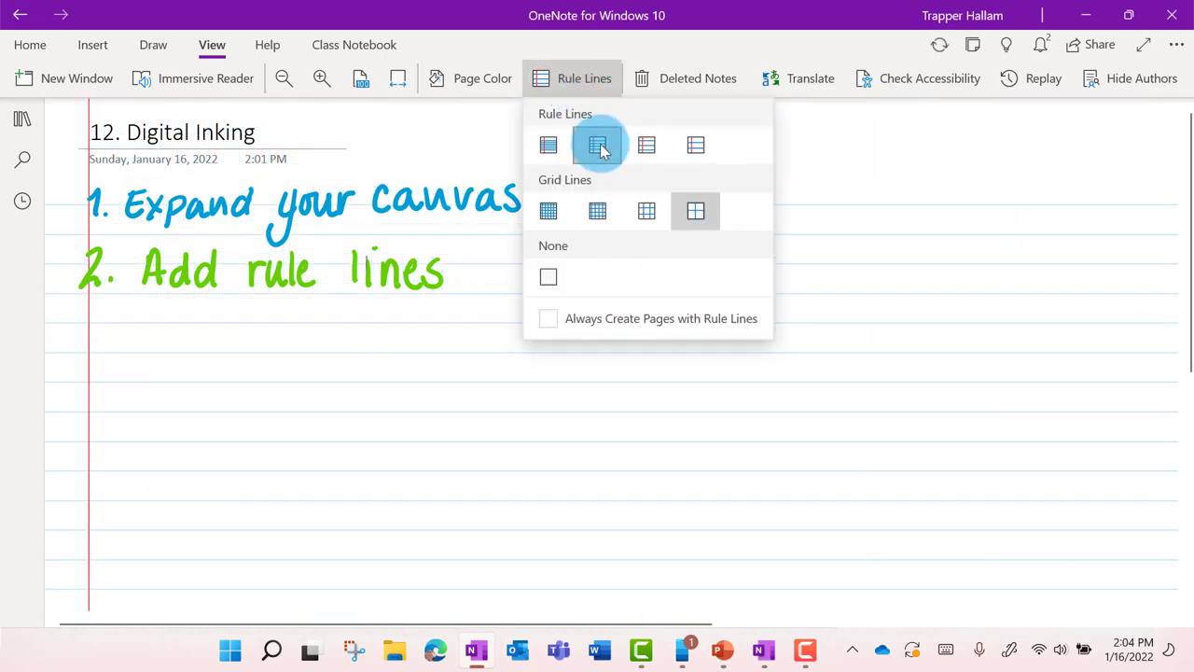
pyautogui.click(602, 144)
pyautogui.click(577, 82)
pyautogui.click(644, 145)
pyautogui.click(1144, 47)
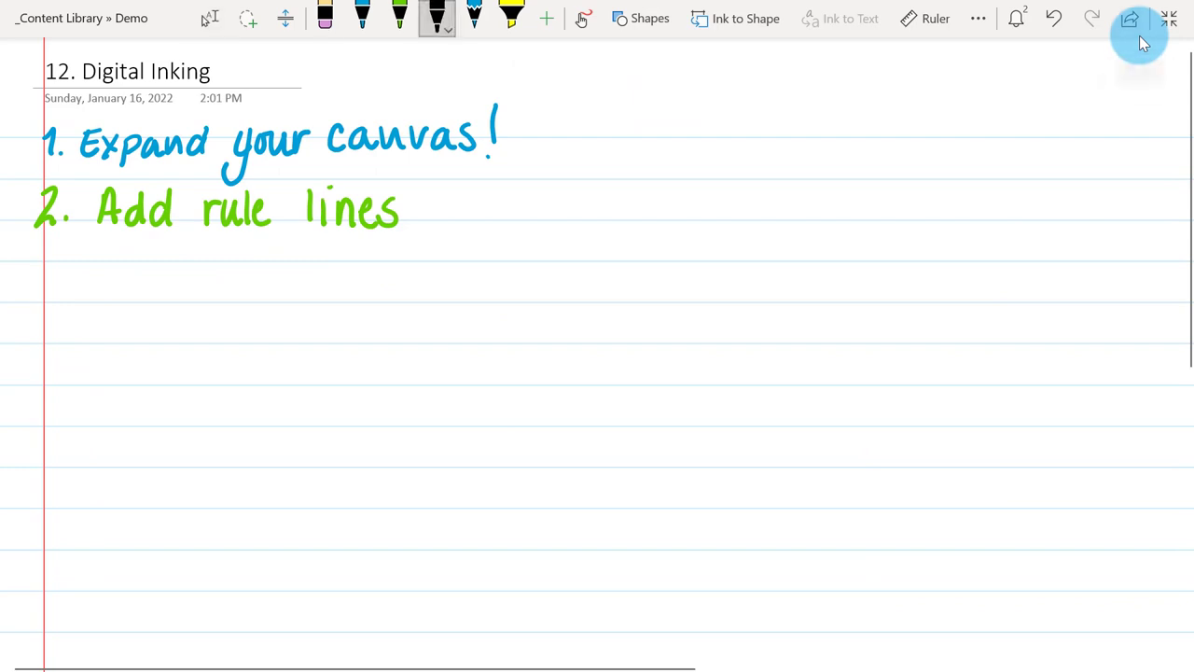
# Handwrite tip 3 in black, starting '3. Add different pens'.
pyautogui.moveTo(53, 274)
pyautogui.mouseDown()
pyautogui.moveTo(67, 271)
pyautogui.moveTo(51, 309)
pyautogui.mouseUp()
pyautogui.click(80, 300)
pyautogui.moveTo(124, 301); pyautogui.dragTo(146, 300)
pyautogui.moveTo(128, 292); pyautogui.dragTo(140, 290)
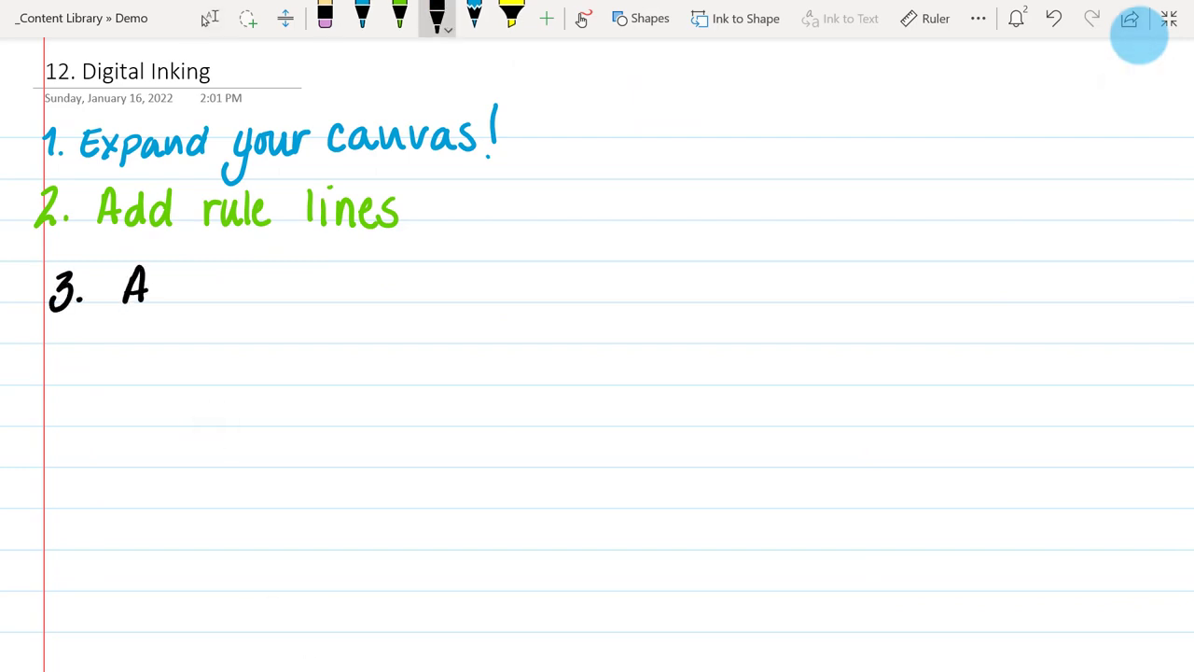
pyautogui.moveTo(245, 288); pyautogui.dragTo(265, 302)
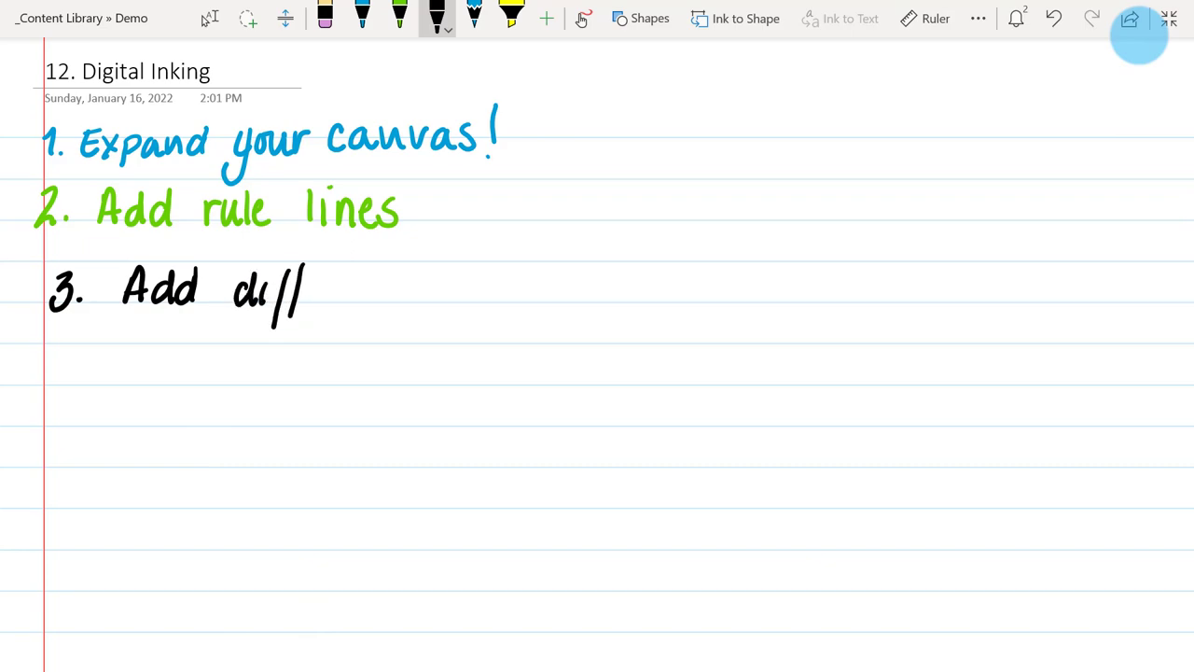
pyautogui.moveTo(347, 292)
pyautogui.mouseDown()
pyautogui.moveTo(399, 291)
pyautogui.moveTo(410, 308)
pyautogui.mouseUp()
pyautogui.moveTo(395, 285); pyautogui.dragTo(502, 308)
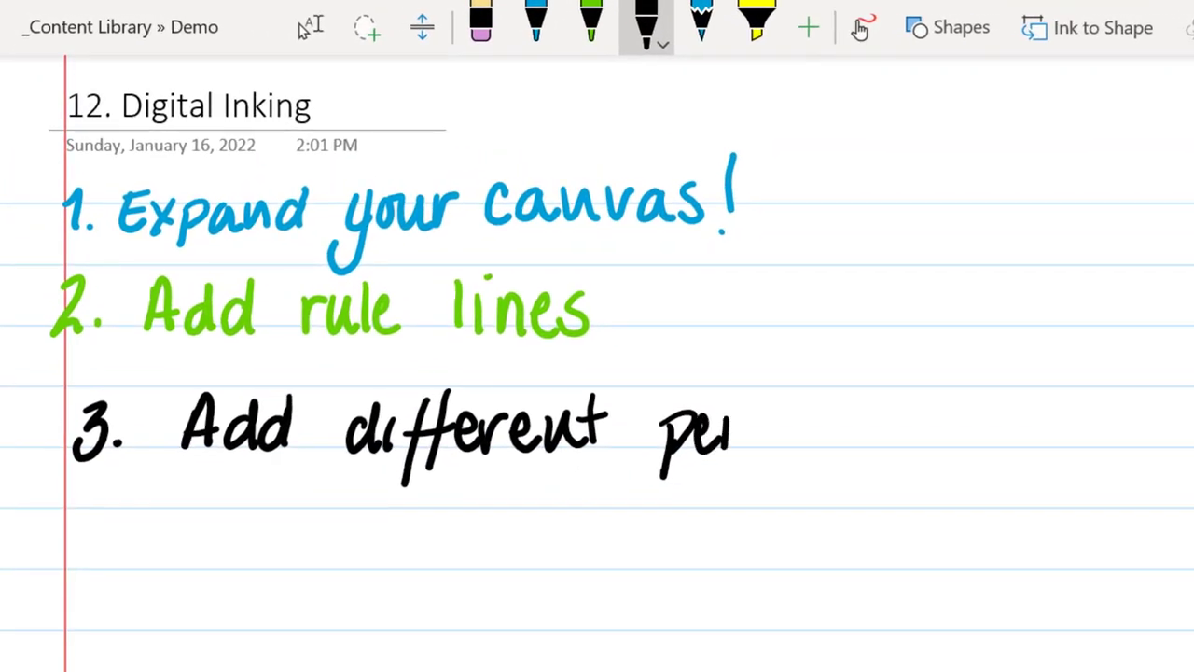
pyautogui.moveTo(724, 431); pyautogui.dragTo(776, 448)
# Continue tip 3 in black with 'pencils, and highlighters'.
pyautogui.click(646, 23)
pyautogui.moveTo(819, 415)
pyautogui.mouseDown()
pyautogui.moveTo(838, 471)
pyautogui.moveTo(910, 441)
pyautogui.moveTo(959, 447)
pyautogui.mouseUp()
pyautogui.moveTo(978, 397); pyautogui.dragTo(1011, 452)
pyautogui.moveTo(802, 432); pyautogui.dragTo(796, 457)
pyautogui.moveTo(1020, 425); pyautogui.dragTo(1012, 456)
pyautogui.moveTo(1089, 424)
pyautogui.mouseDown()
pyautogui.moveTo(1092, 454)
pyautogui.moveTo(1142, 447)
pyautogui.mouseUp()
pyautogui.moveTo(1181, 420); pyautogui.dragTo(1155, 447)
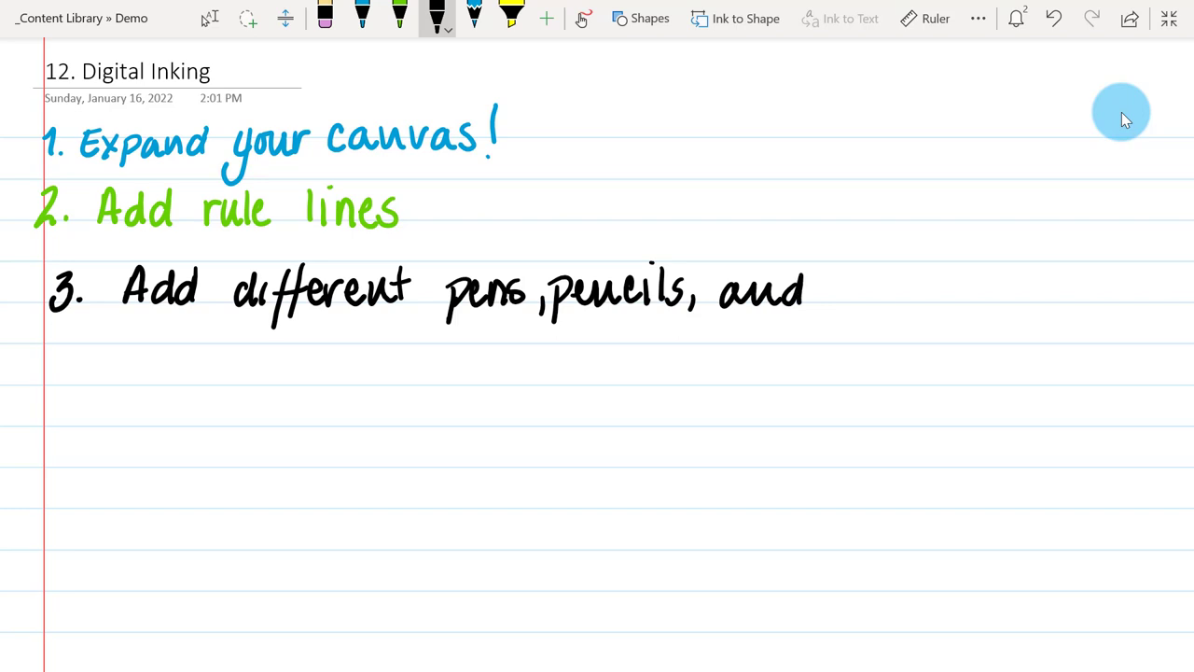
pyautogui.moveTo(952, 286); pyautogui.dragTo(937, 323)
pyautogui.moveTo(960, 272)
pyautogui.mouseDown()
pyautogui.moveTo(972, 304)
pyautogui.moveTo(1026, 304)
pyautogui.mouseUp()
pyautogui.moveTo(1024, 304)
pyautogui.mouseDown()
pyautogui.moveTo(1039, 275)
pyautogui.moveTo(1045, 302)
pyautogui.mouseUp()
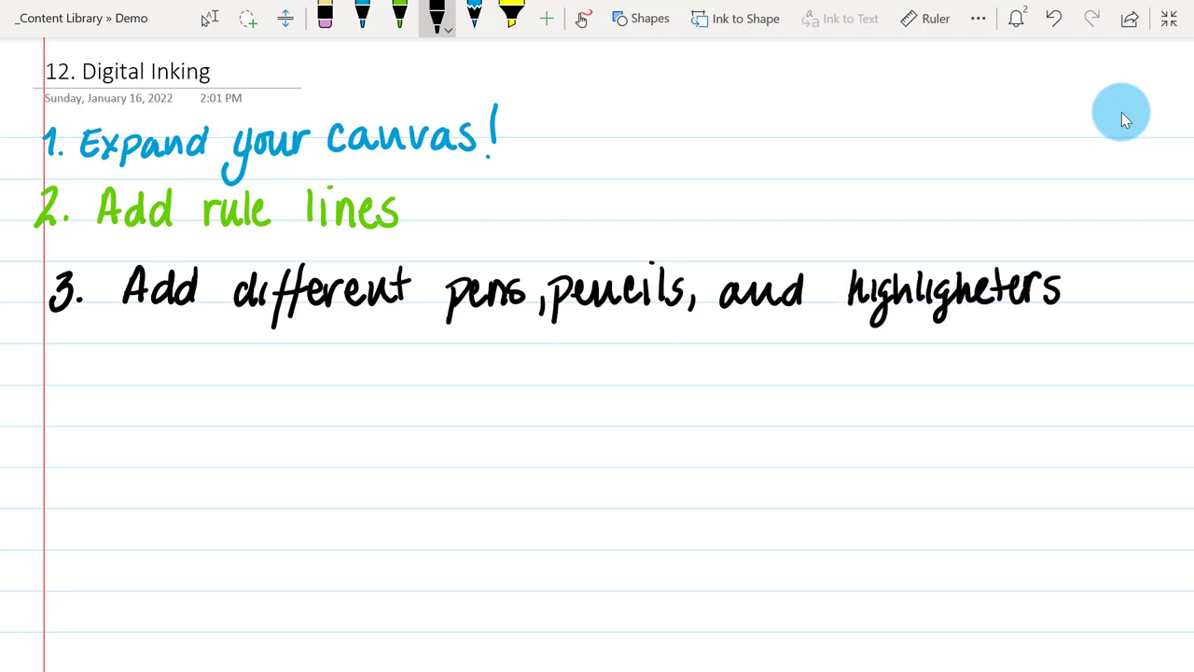
# Highlight the word 'highlighters' in yellow.
pyautogui.click(511, 17)
pyautogui.click(1060, 289)
pyautogui.moveTo(849, 285); pyautogui.dragTo(1061, 285)
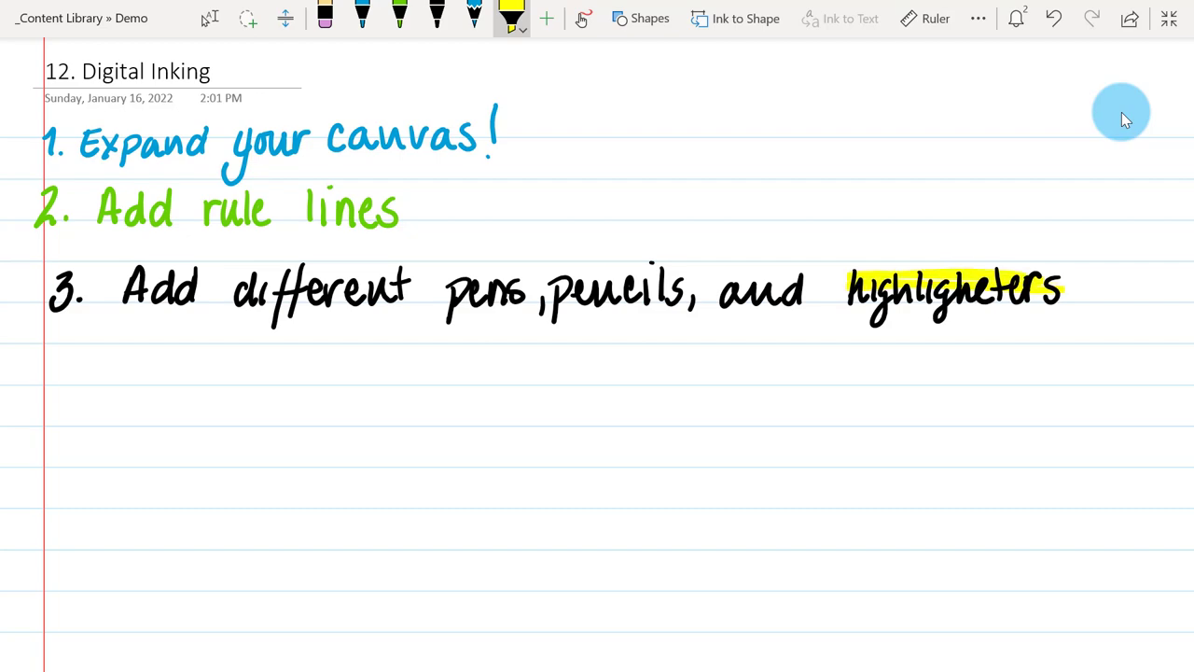
pyautogui.click(511, 16)
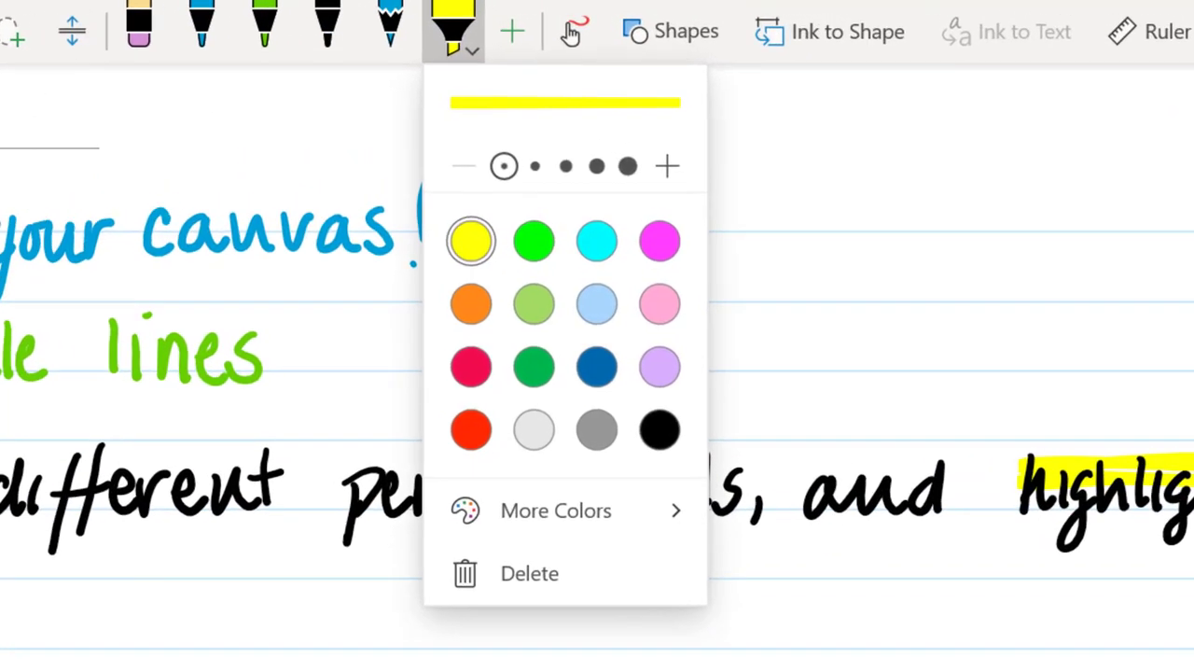
pyautogui.click(1121, 111)
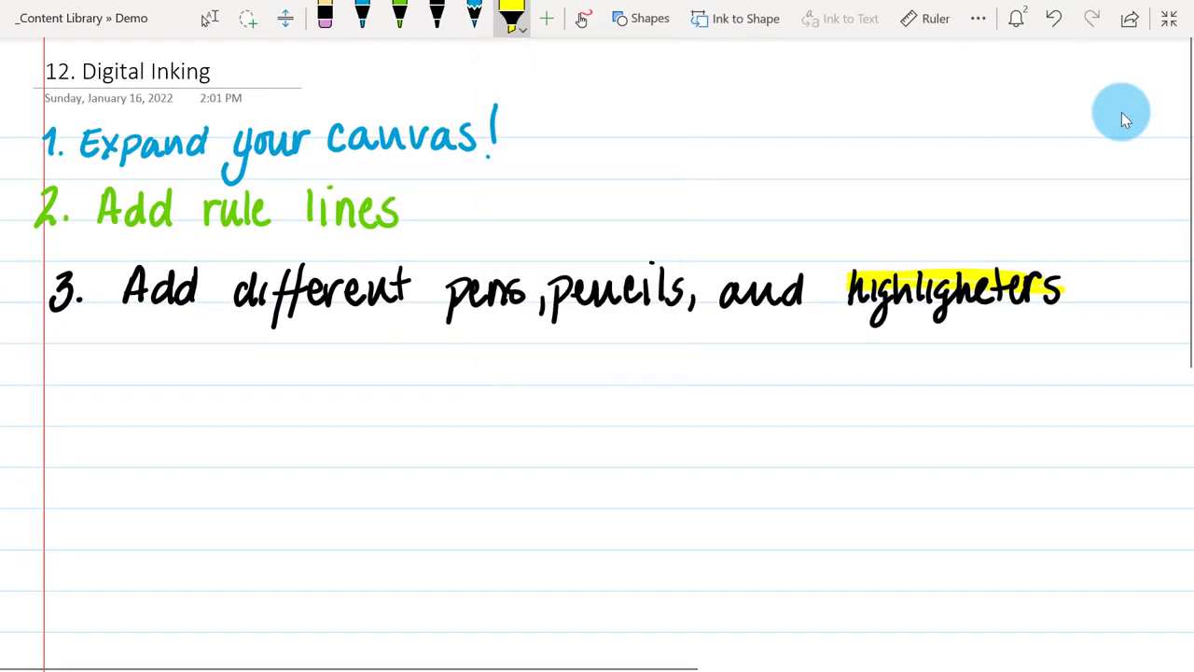
pyautogui.moveTo(853, 303); pyautogui.dragTo(1068, 280)
# Circle 'pencils' in blue and 'pens' in red.
pyautogui.click(473, 17)
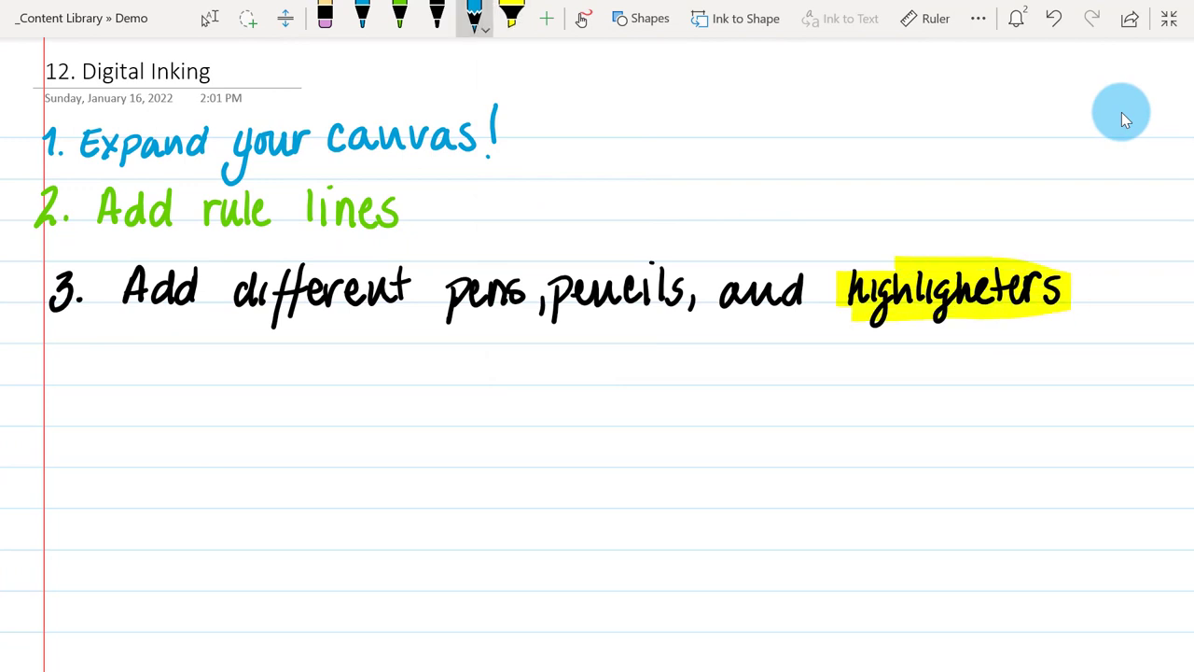
pyautogui.moveTo(695, 271); pyautogui.dragTo(685, 280)
pyautogui.click(436, 17)
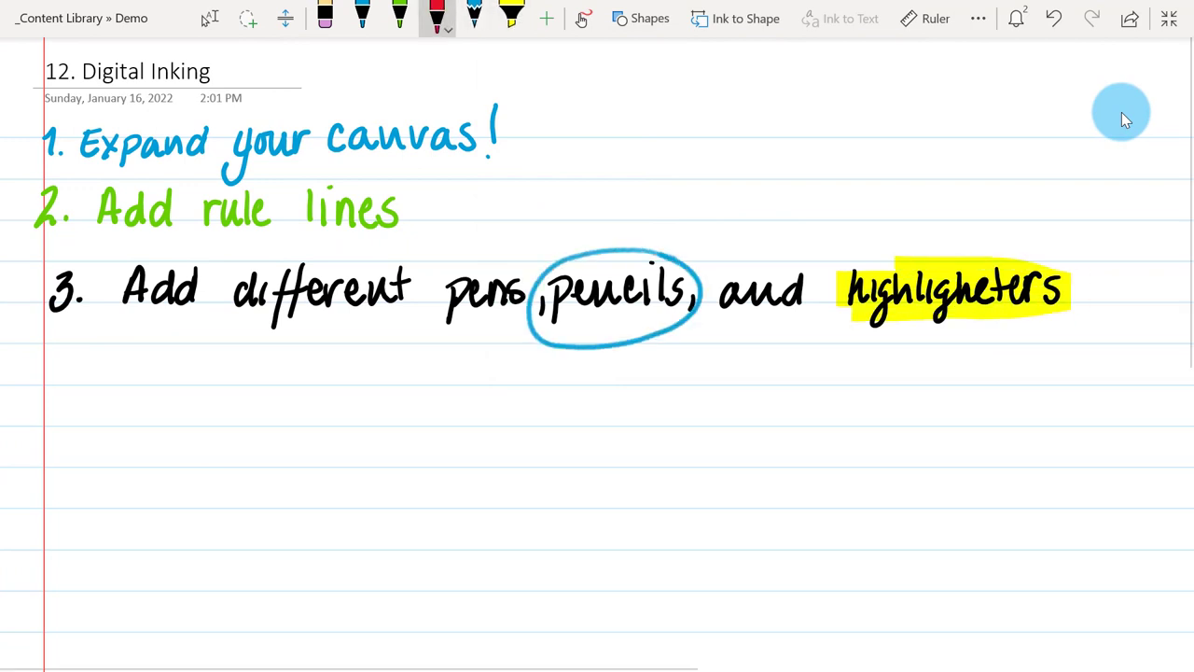
pyautogui.moveTo(527, 263); pyautogui.dragTo(539, 275)
# Handwrite '4. Change size and color' in red ink on the next line.
pyautogui.moveTo(65, 356); pyautogui.dragTo(79, 373)
pyautogui.moveTo(72, 360); pyautogui.dragTo(69, 383)
pyautogui.click(81, 379)
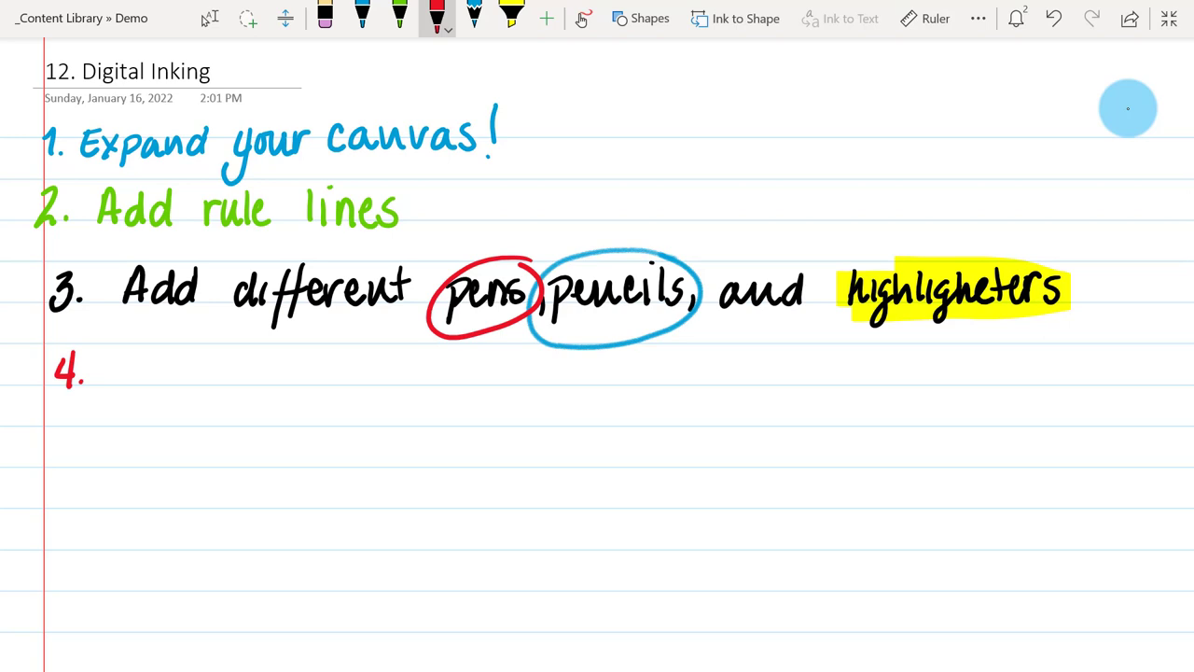
pyautogui.moveTo(192, 369); pyautogui.dragTo(220, 385)
pyautogui.moveTo(216, 384)
pyautogui.mouseDown()
pyautogui.moveTo(242, 382)
pyautogui.moveTo(229, 422)
pyautogui.mouseUp()
pyautogui.moveTo(250, 378); pyautogui.dragTo(304, 395)
pyautogui.moveTo(326, 362); pyautogui.dragTo(329, 396)
pyautogui.moveTo(435, 366); pyautogui.dragTo(465, 386)
pyautogui.moveTo(486, 367); pyautogui.dragTo(499, 386)
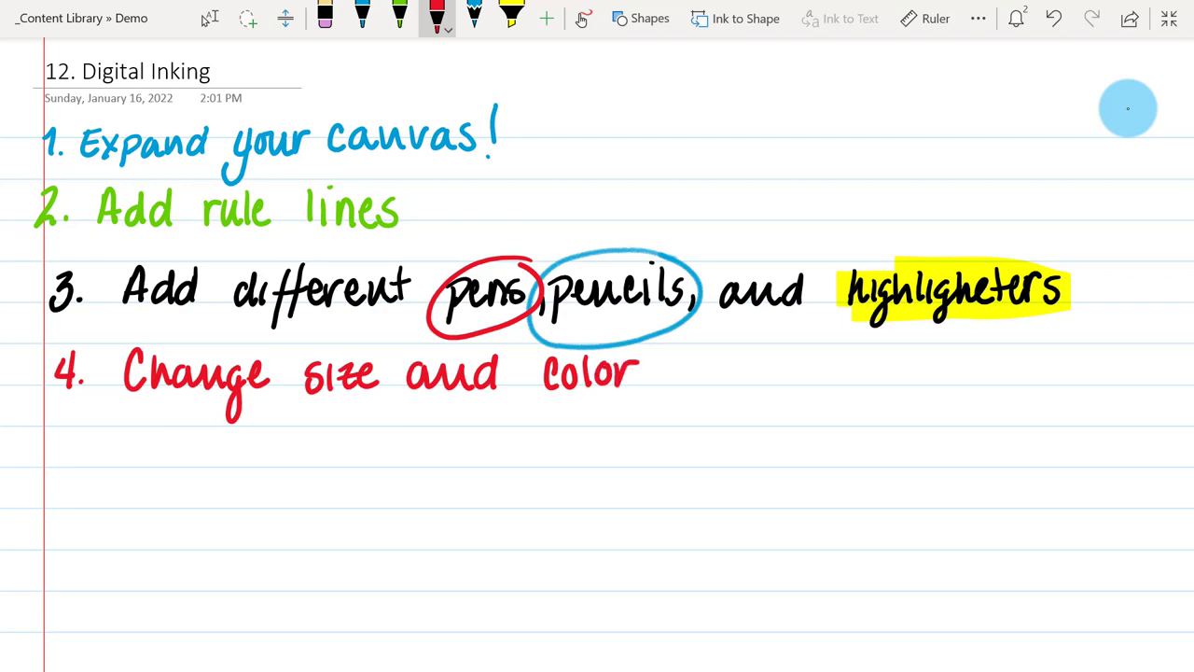
pyautogui.click(247, 17)
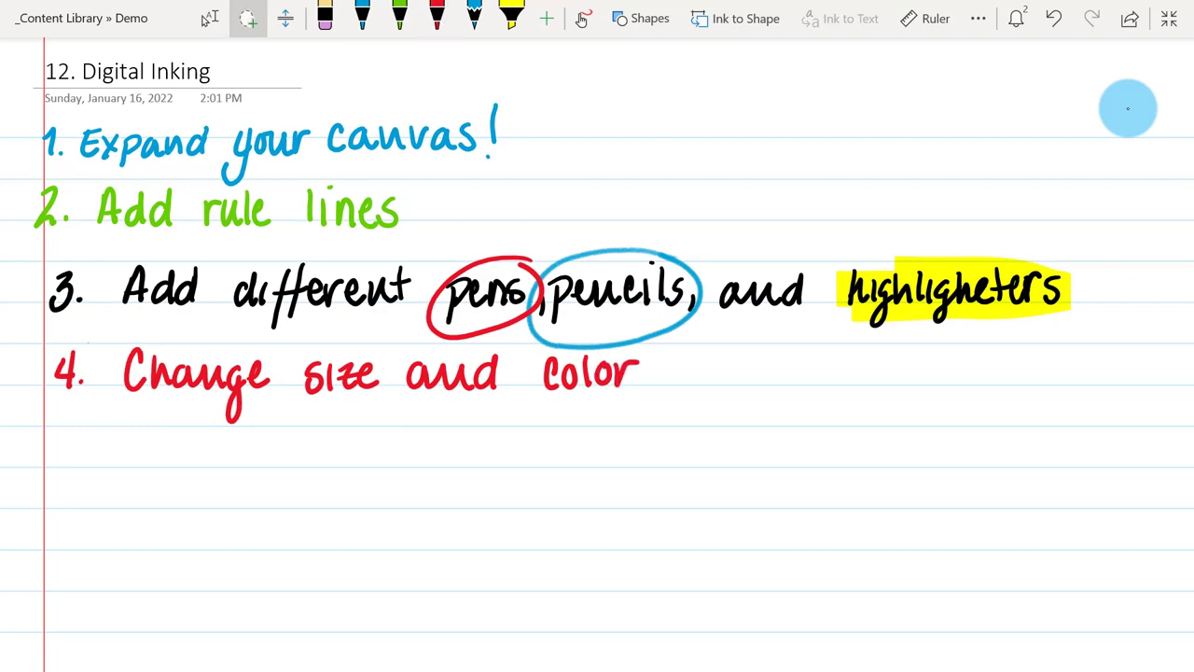
pyautogui.click(436, 14)
# Browse the ink colours and pen types to set up the rainbow glitter pen.
pyautogui.click(436, 14)
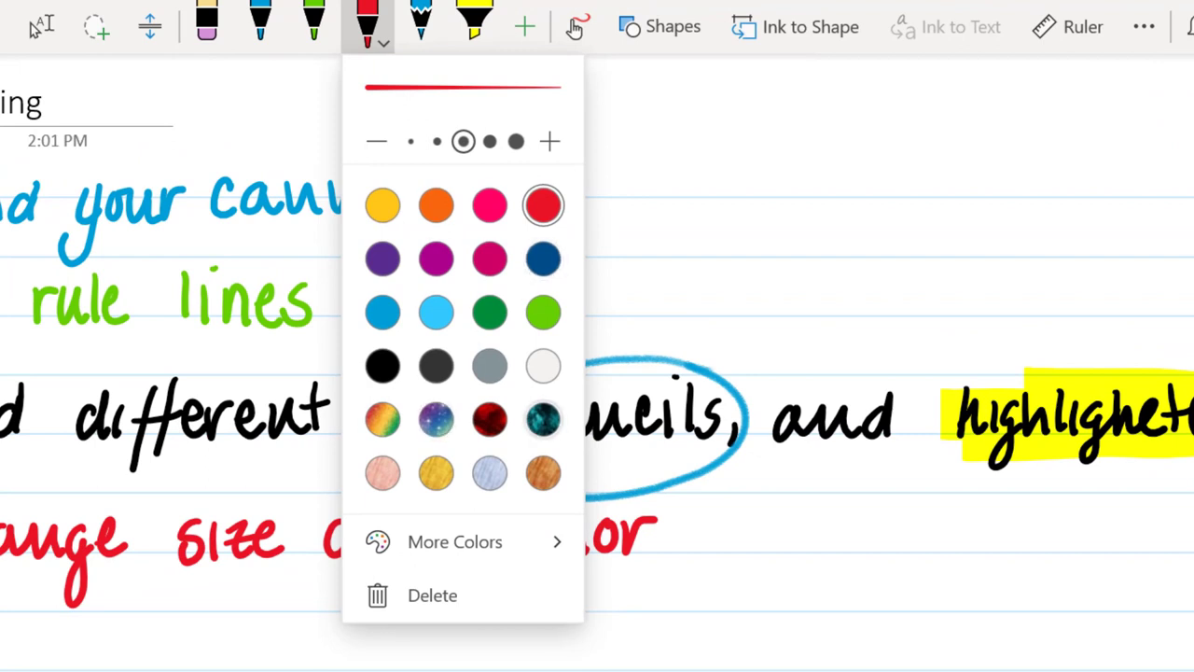
pyautogui.click(454, 541)
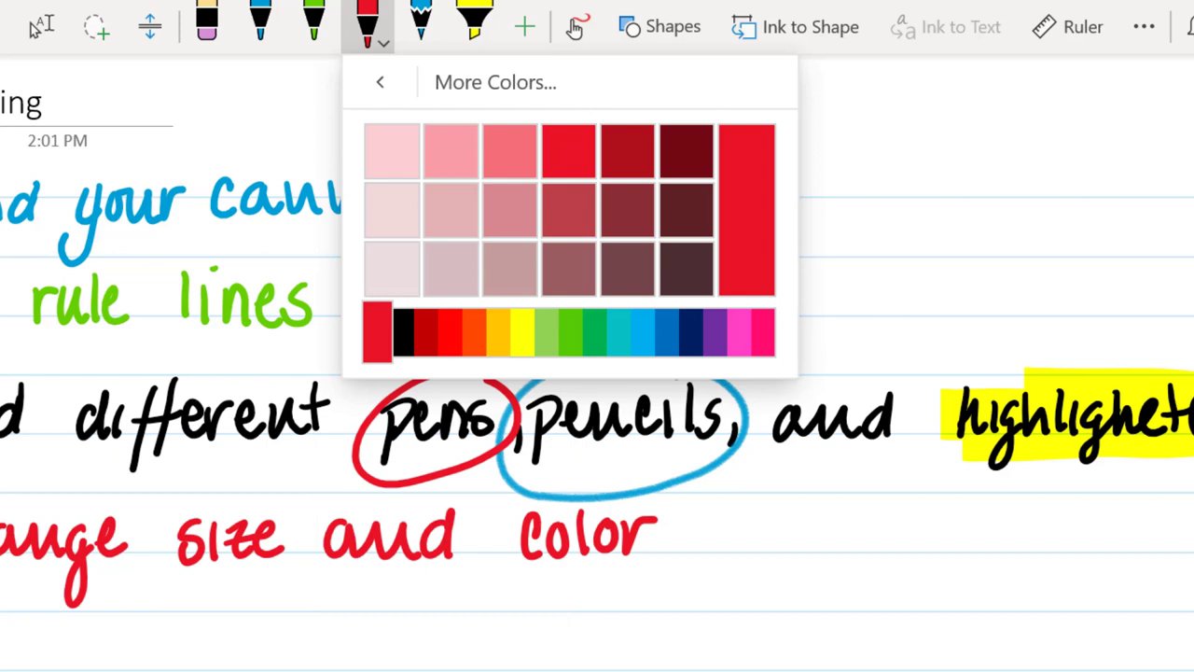
pyautogui.click(379, 82)
pyautogui.click(368, 26)
pyautogui.click(523, 26)
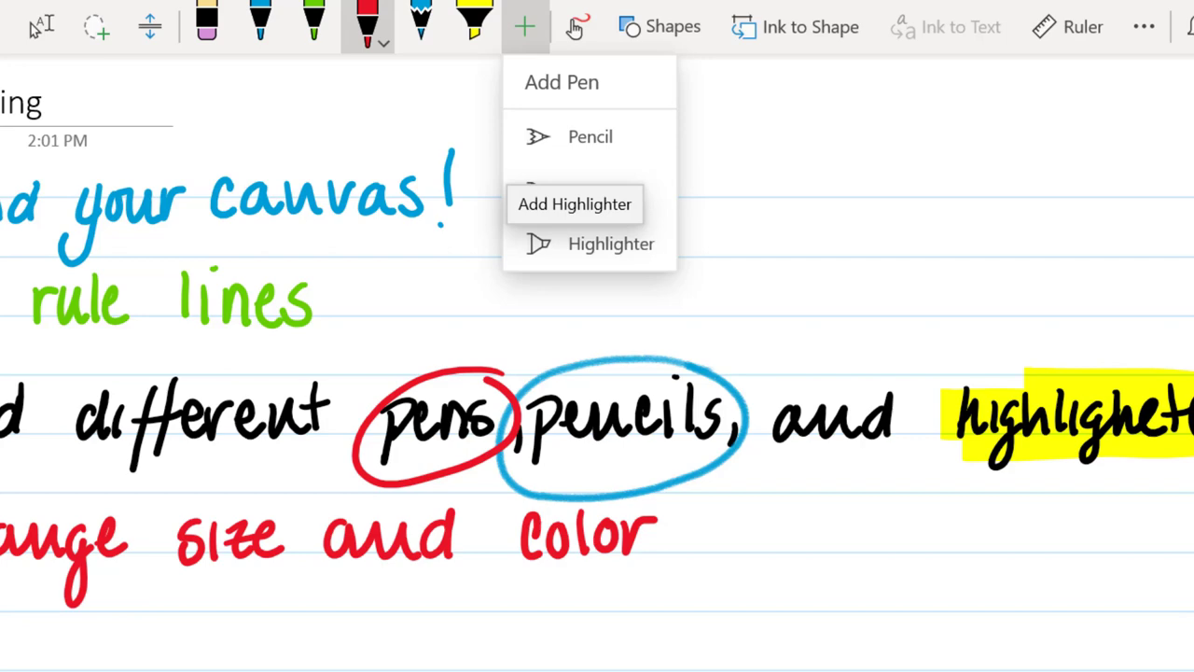
pyautogui.click(260, 26)
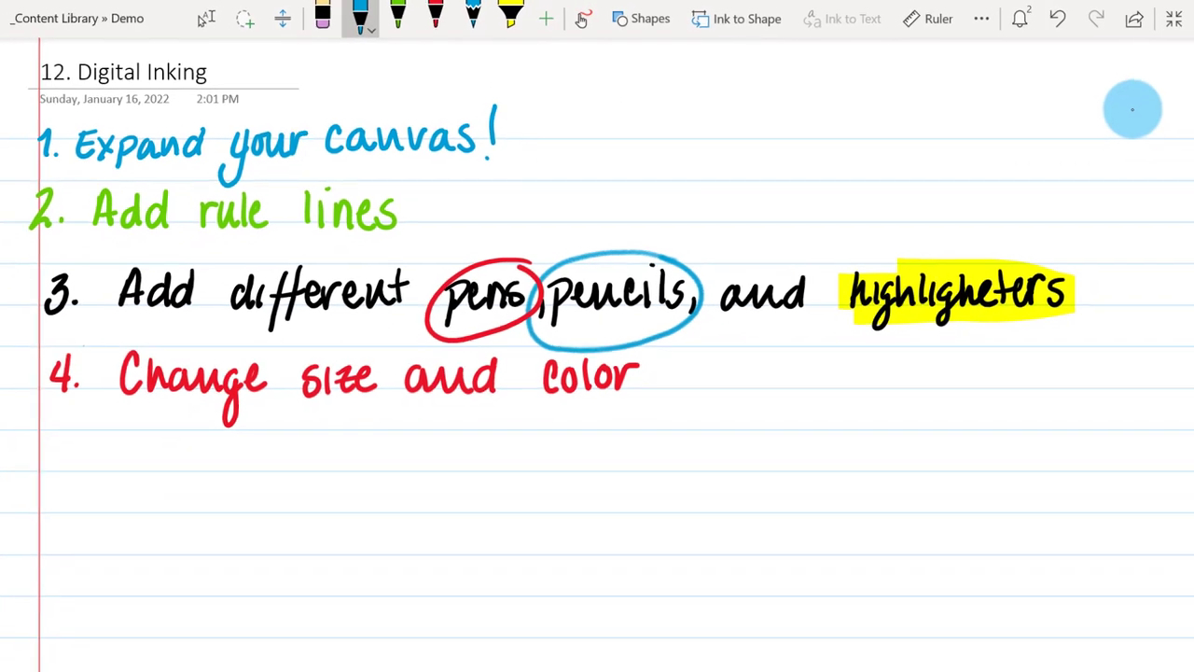
pyautogui.click(360, 17)
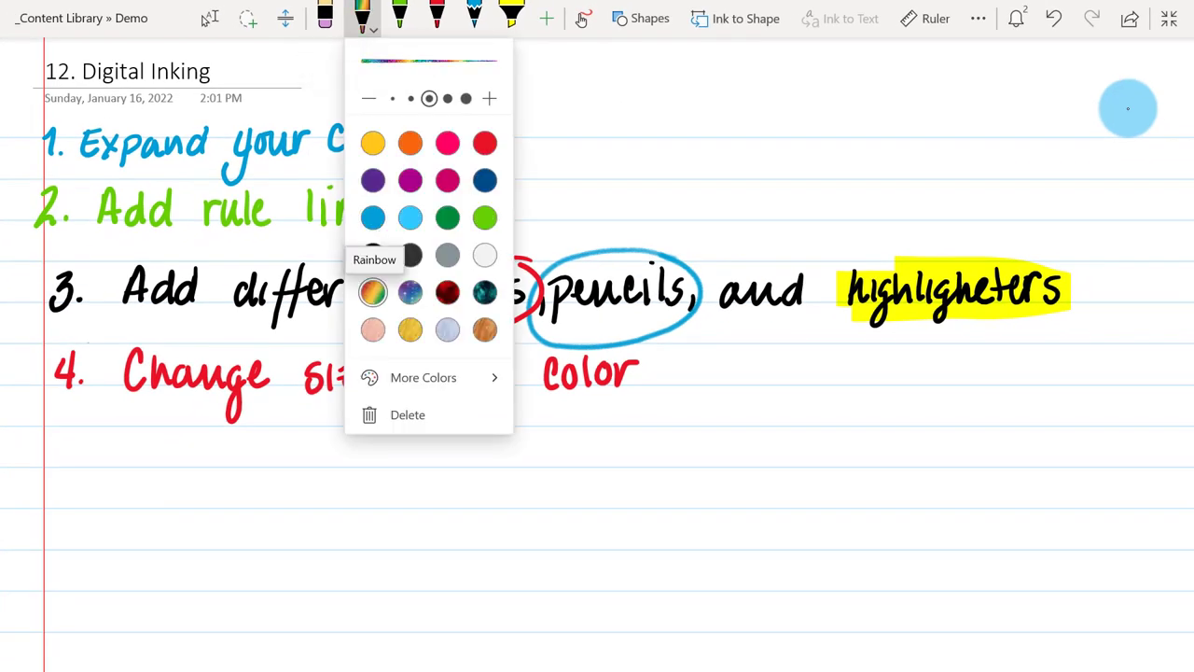
pyautogui.press('Escape')
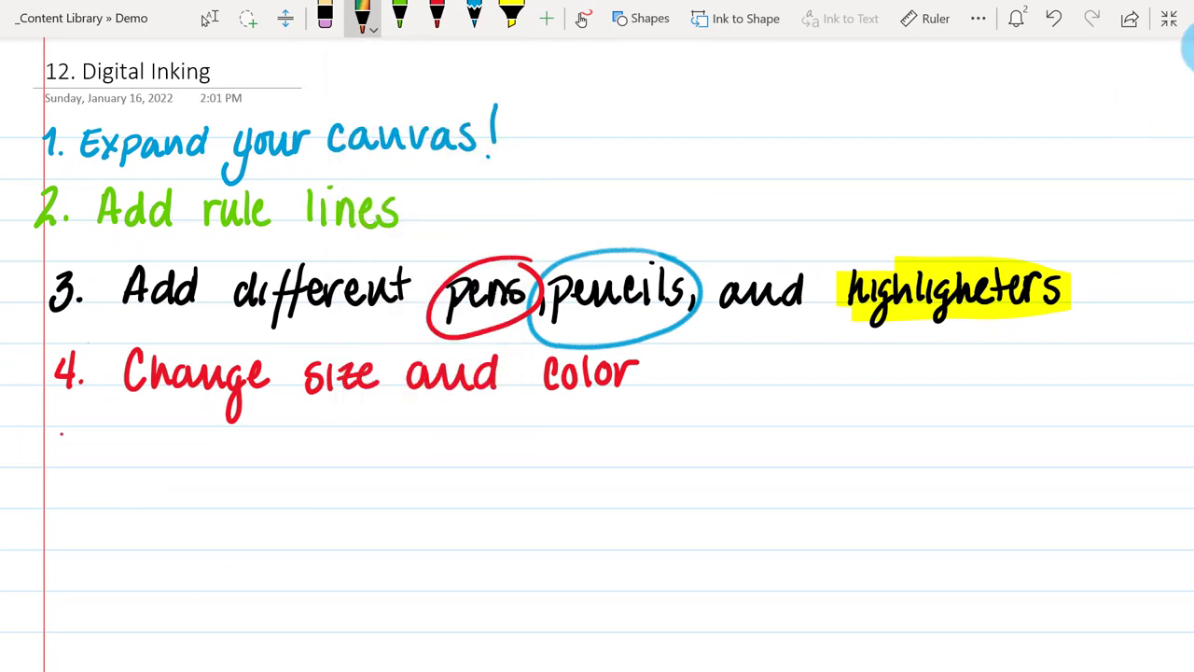
# Handwrite '5. Select and Change existing text' in glitter ink and lasso the whole line.
pyautogui.scroll(-3, 597, 336)
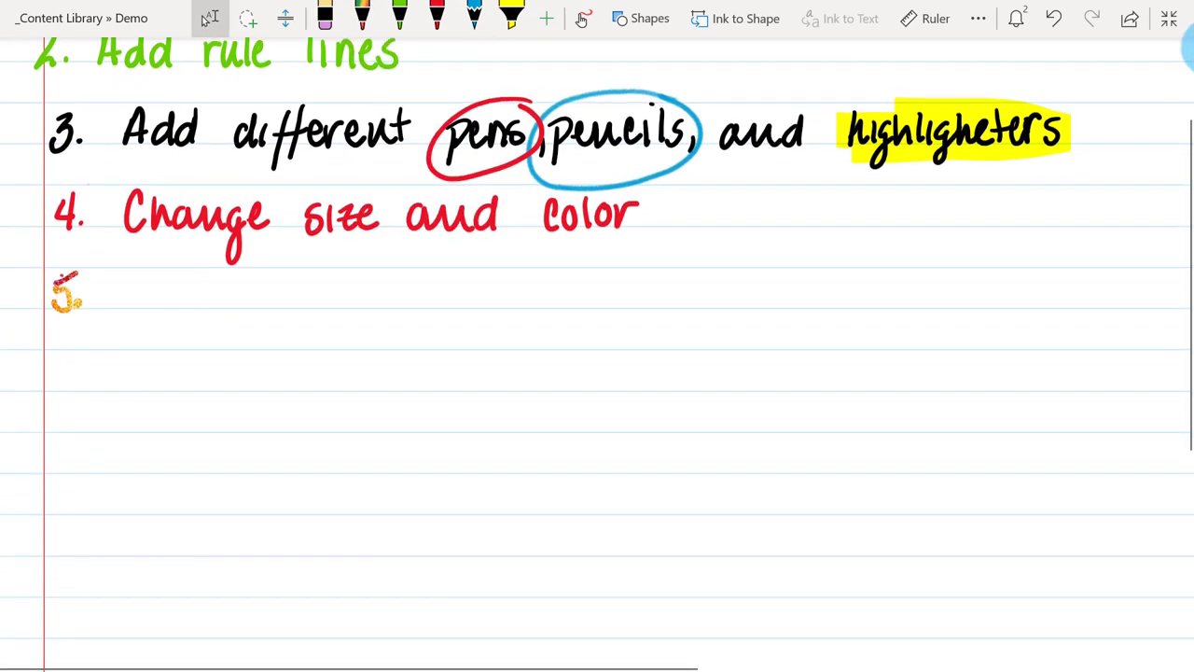
pyautogui.moveTo(130, 278); pyautogui.dragTo(110, 311)
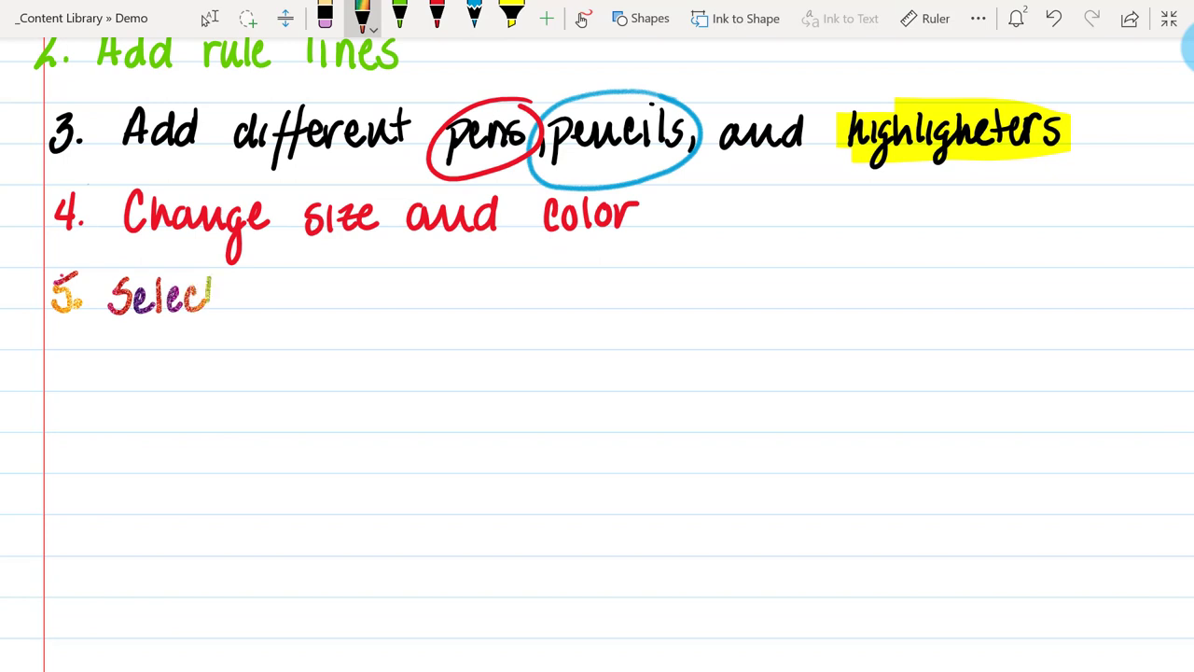
pyautogui.moveTo(269, 300); pyautogui.dragTo(530, 297)
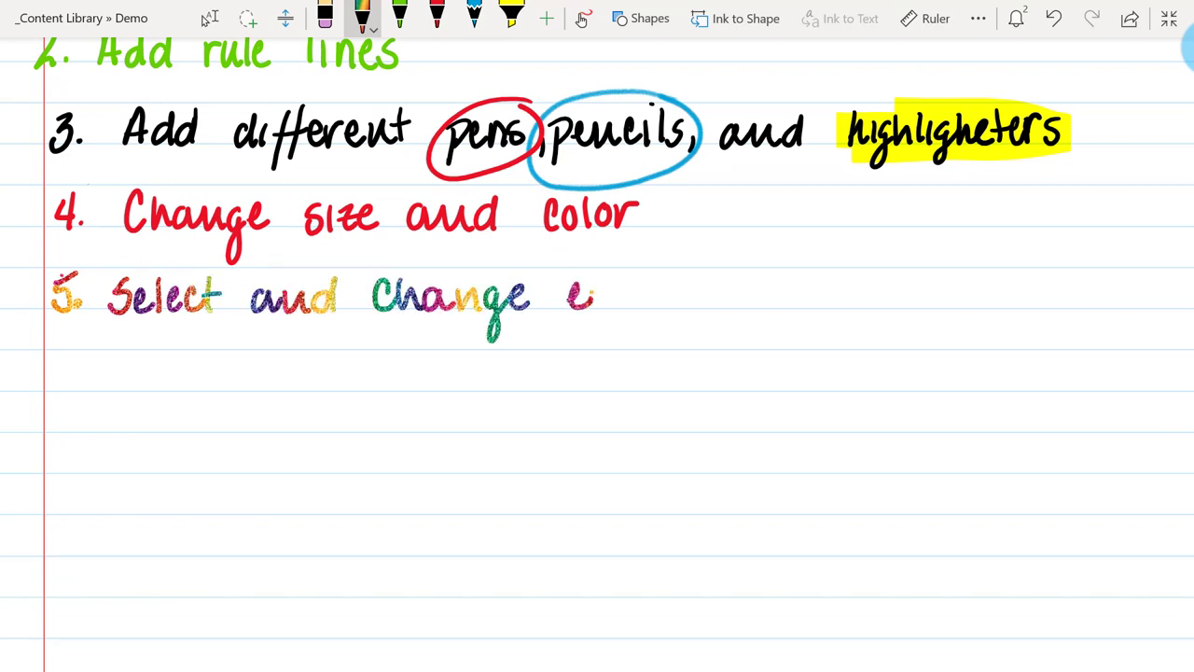
pyautogui.moveTo(733, 291); pyautogui.dragTo(716, 337)
pyautogui.moveTo(787, 278); pyautogui.dragTo(788, 295)
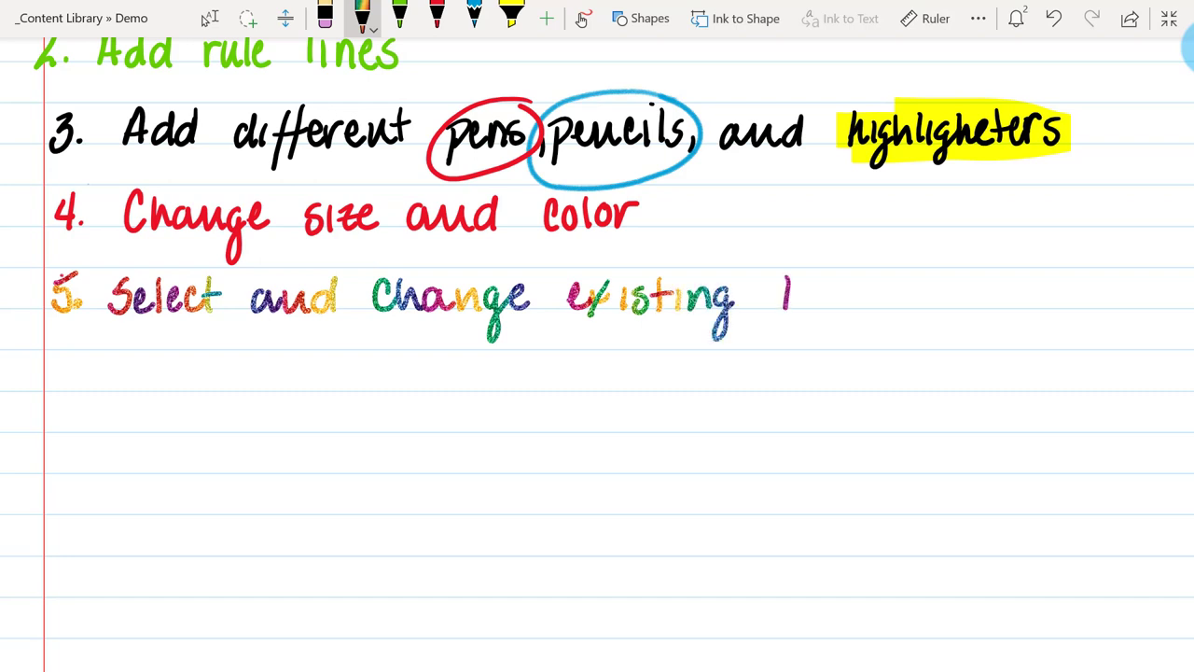
pyautogui.click(247, 19)
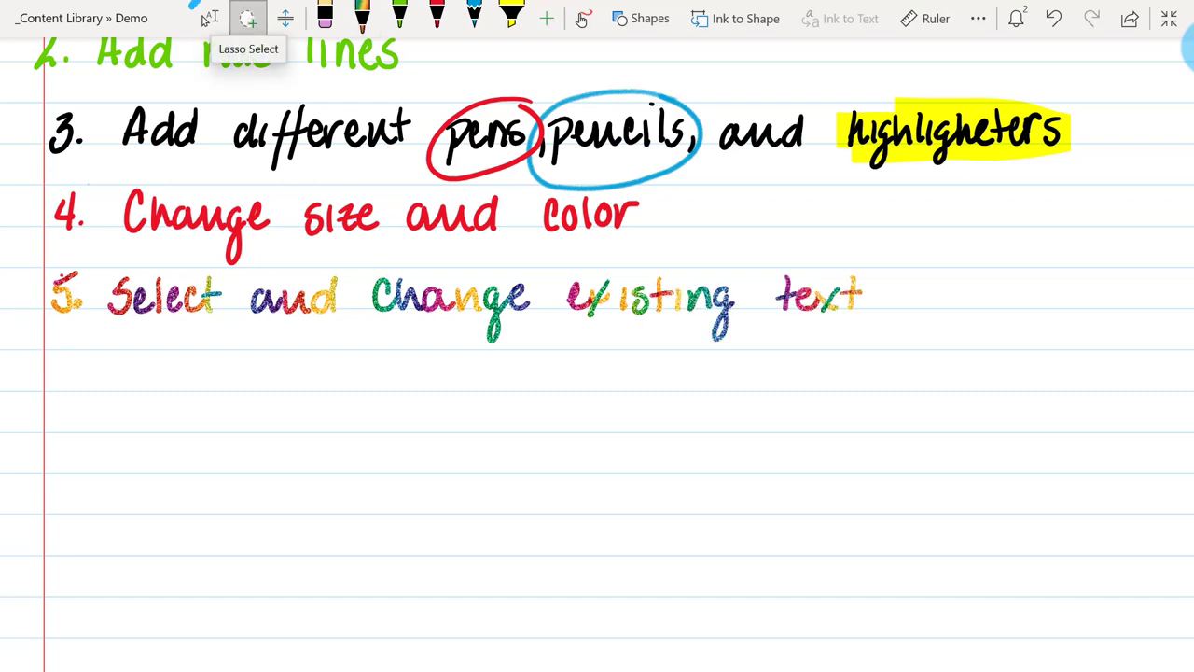
pyautogui.moveTo(146, 250)
pyautogui.mouseDown()
pyautogui.moveTo(34, 320)
pyautogui.moveTo(559, 384)
pyautogui.moveTo(243, 252)
pyautogui.moveTo(56, 262)
pyautogui.mouseUp()
# Make the lassoed tip 5 pink with thin ink, after trying other colours and thicknesses.
pyautogui.click(361, 14)
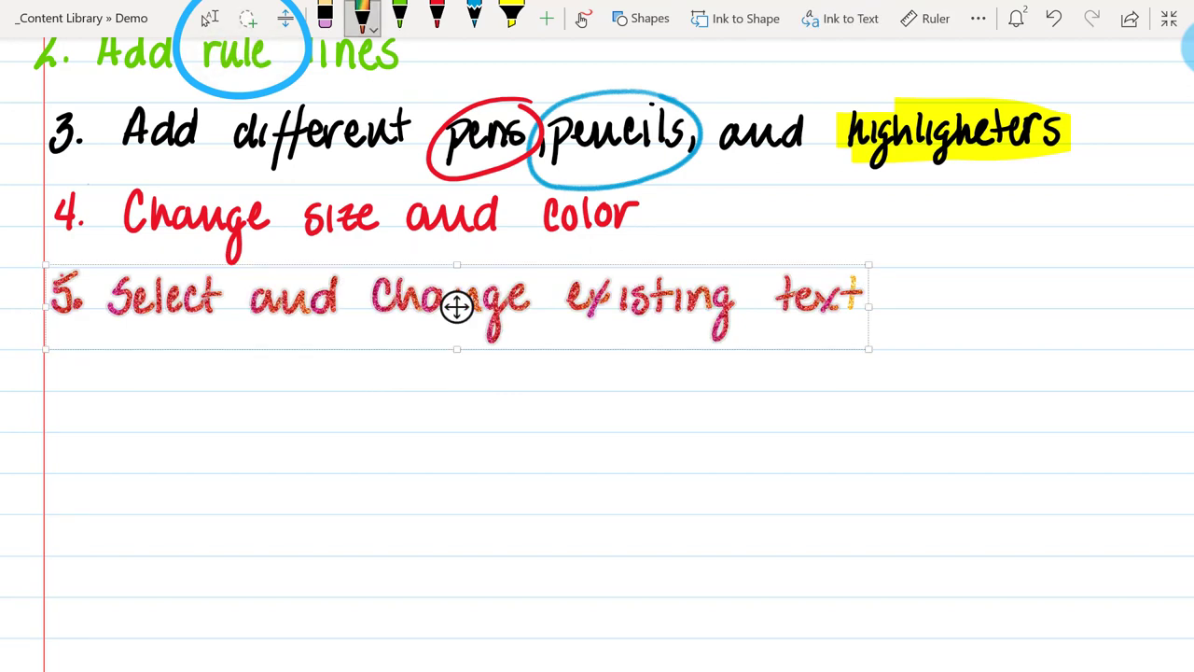
pyautogui.click(362, 14)
pyautogui.click(372, 179)
pyautogui.click(484, 179)
pyautogui.click(447, 328)
pyautogui.click(372, 328)
pyautogui.click(447, 142)
pyautogui.click(466, 98)
pyautogui.click(429, 98)
pyautogui.click(392, 98)
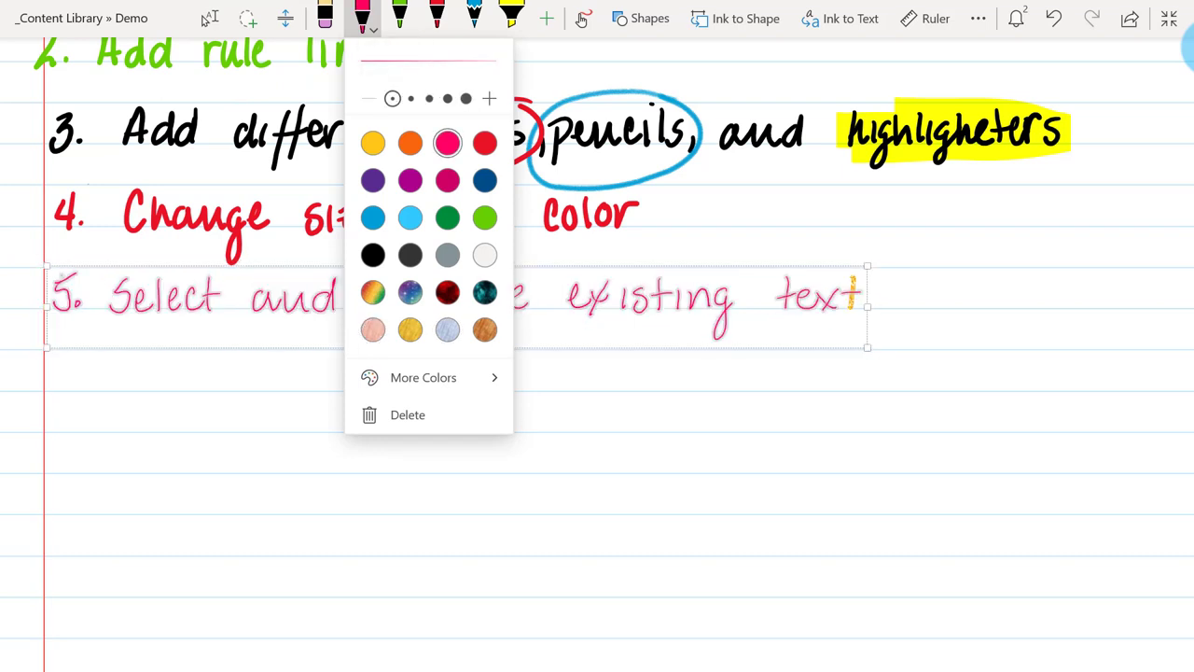
pyautogui.press('Escape')
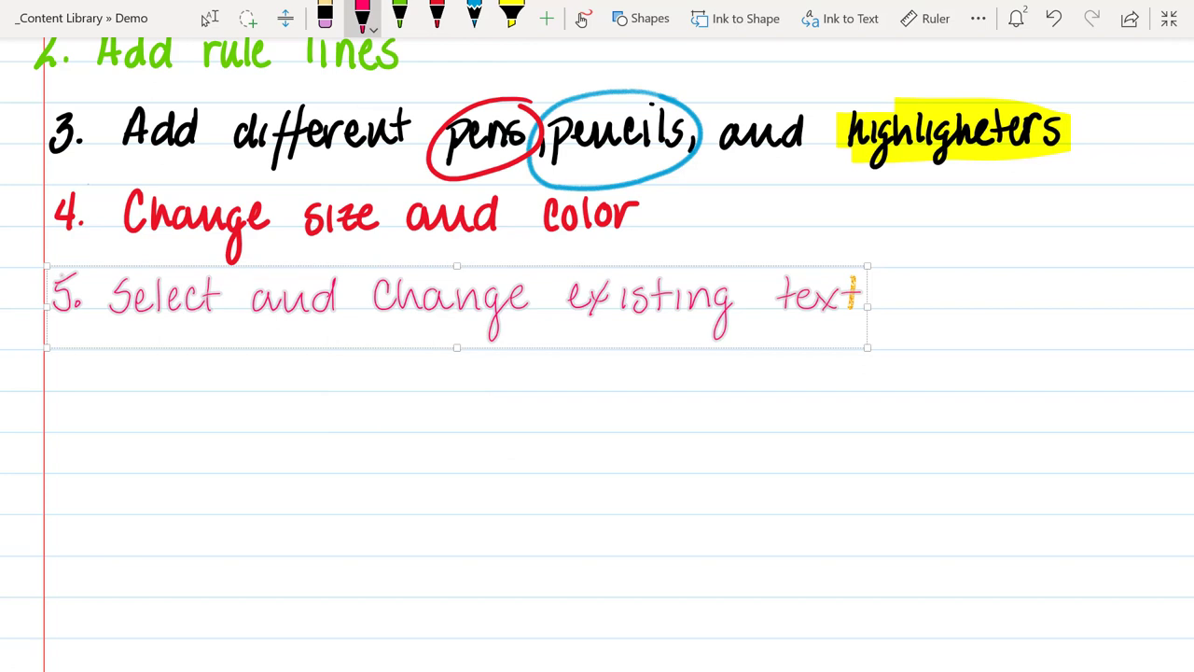
pyautogui.click(209, 17)
# Handwrite the heading '6. INK TO SHAPE' in purple ink.
pyautogui.click(362, 14)
pyautogui.click(362, 14)
pyautogui.click(379, 179)
pyautogui.moveTo(77, 355); pyautogui.dragTo(64, 378)
pyautogui.click(104, 385)
pyautogui.moveTo(194, 352)
pyautogui.mouseDown()
pyautogui.moveTo(194, 395)
pyautogui.moveTo(252, 392)
pyautogui.mouseUp()
pyautogui.moveTo(308, 350); pyautogui.dragTo(303, 397)
pyautogui.moveTo(371, 347)
pyautogui.mouseDown()
pyautogui.moveTo(376, 392)
pyautogui.moveTo(400, 351)
pyautogui.mouseUp()
pyautogui.moveTo(416, 355)
pyautogui.mouseDown()
pyautogui.moveTo(391, 382)
pyautogui.moveTo(416, 356)
pyautogui.mouseUp()
pyautogui.moveTo(511, 355)
pyautogui.mouseDown()
pyautogui.moveTo(480, 392)
pyautogui.moveTo(525, 395)
pyautogui.mouseUp()
pyautogui.moveTo(548, 347)
pyautogui.mouseDown()
pyautogui.moveTo(551, 396)
pyautogui.moveTo(553, 376)
pyautogui.mouseUp()
pyautogui.moveTo(579, 345)
pyautogui.mouseDown()
pyautogui.moveTo(563, 388)
pyautogui.moveTo(603, 388)
pyautogui.mouseUp()
pyautogui.moveTo(620, 347)
pyautogui.mouseDown()
pyautogui.moveTo(620, 392)
pyautogui.moveTo(621, 371)
pyautogui.mouseUp()
pyautogui.moveTo(667, 357); pyautogui.dragTo(690, 388)
# With Ink to Shape on, draw a purple rectangle, a blue circle inside it and a blue triangle beside it.
pyautogui.click(745, 19)
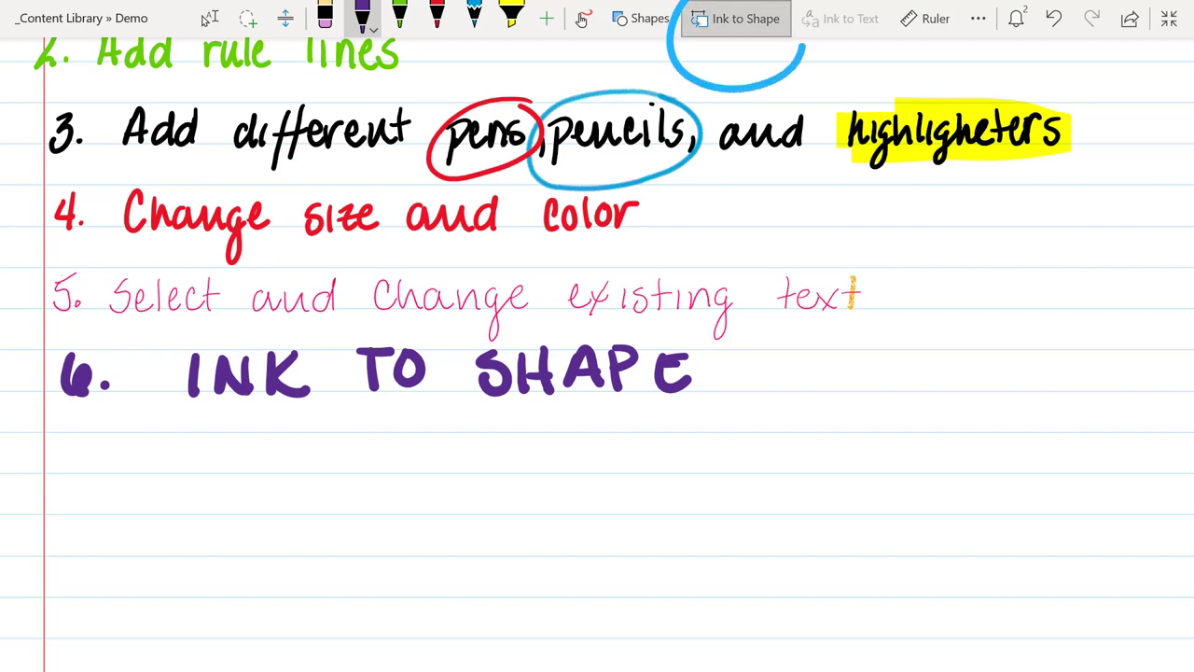
pyautogui.moveTo(761, 345)
pyautogui.mouseDown()
pyautogui.moveTo(761, 434)
pyautogui.moveTo(886, 347)
pyautogui.moveTo(880, 435)
pyautogui.mouseUp()
pyautogui.moveTo(880, 435); pyautogui.dragTo(761, 435)
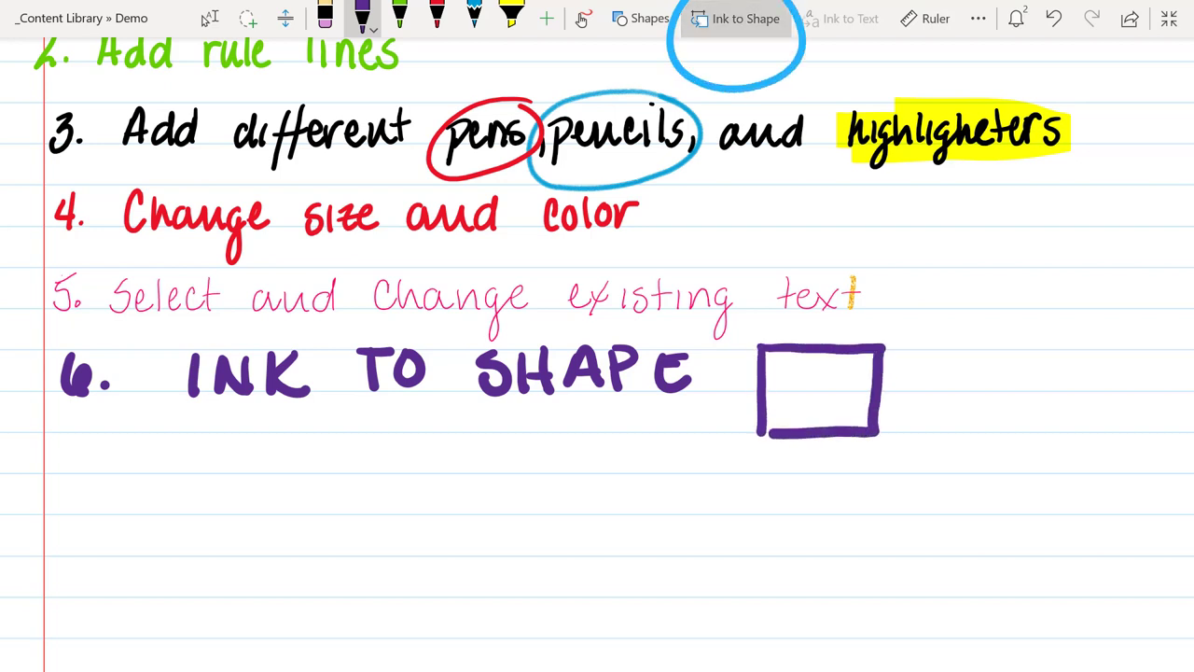
pyautogui.click(474, 14)
pyautogui.moveTo(810, 368); pyautogui.dragTo(810, 367)
pyautogui.moveTo(881, 347)
pyautogui.mouseDown()
pyautogui.moveTo(970, 384)
pyautogui.moveTo(880, 429)
pyautogui.moveTo(880, 347)
pyautogui.mouseUp()
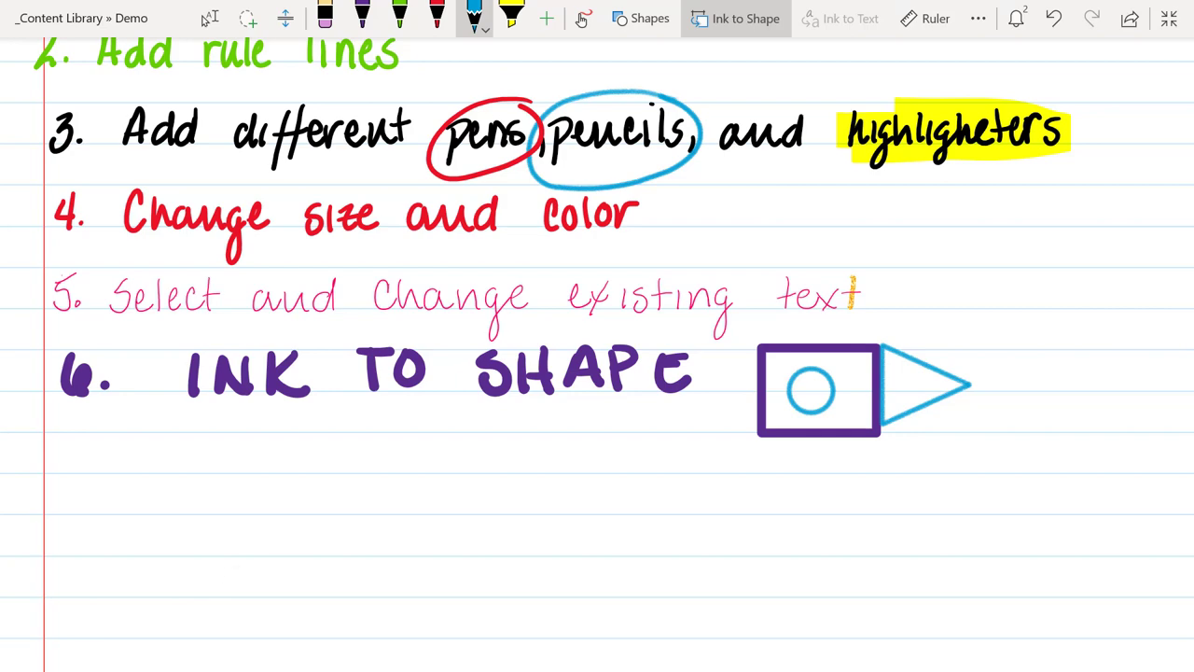
# Start handwriting '7. INK TO' in blue below tip 6.
pyautogui.moveTo(217, 444); pyautogui.dragTo(217, 476)
pyautogui.moveTo(238, 444)
pyautogui.mouseDown()
pyautogui.moveTo(237, 475)
pyautogui.moveTo(296, 447)
pyautogui.mouseUp()
pyautogui.moveTo(286, 447); pyautogui.dragTo(286, 478)
pyautogui.moveTo(312, 448)
pyautogui.mouseDown()
pyautogui.moveTo(382, 447)
pyautogui.moveTo(408, 475)
pyautogui.mouseUp()
# Finish handwriting the word TEXT for item 7.
pyautogui.moveTo(412, 450); pyautogui.dragTo(431, 473)
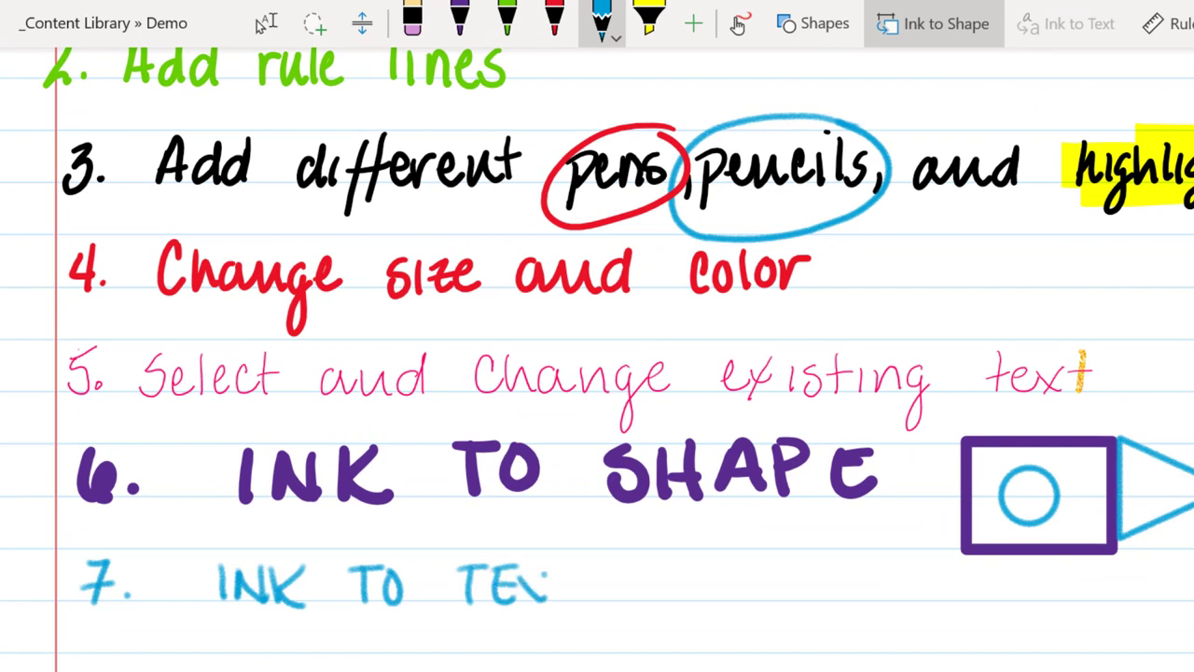
pyautogui.moveTo(547, 572); pyautogui.dragTo(523, 606)
pyautogui.moveTo(571, 564); pyautogui.dragTo(571, 601)
pyautogui.moveTo(553, 566); pyautogui.dragTo(593, 565)
# Lasso item 7 and convert it to typed text reading '7. INK To TEXT'.
pyautogui.click(314, 23)
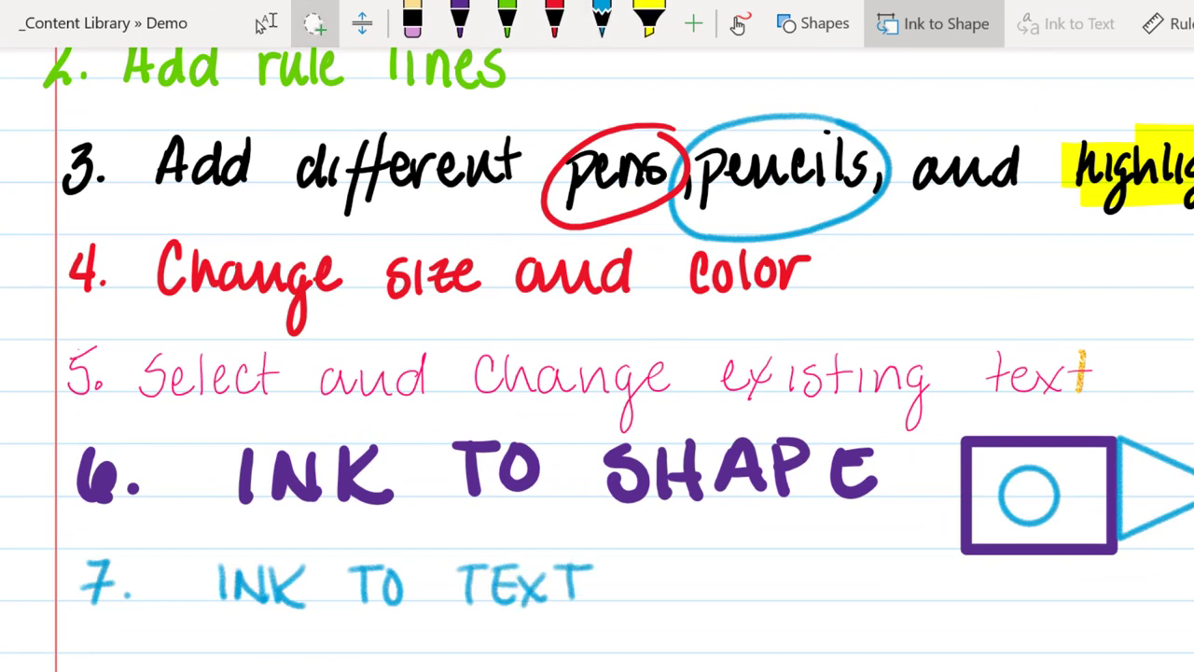
pyautogui.moveTo(457, 523)
pyautogui.mouseDown()
pyautogui.moveTo(105, 530)
pyautogui.moveTo(642, 623)
pyautogui.moveTo(644, 588)
pyautogui.mouseUp()
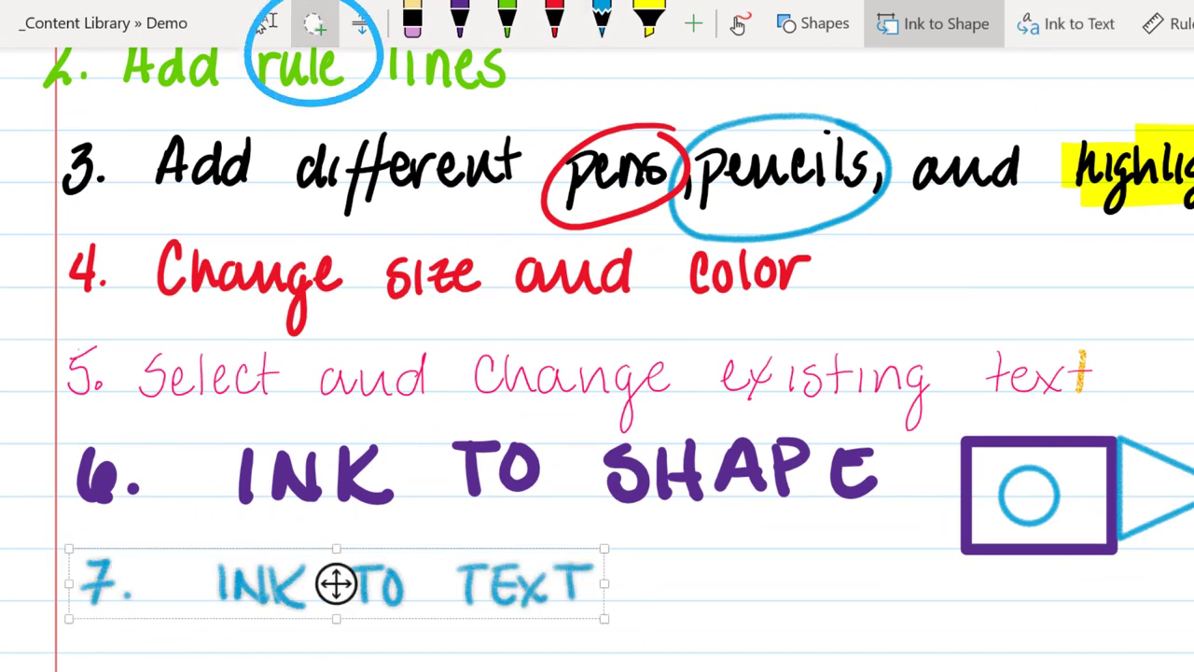
pyautogui.click(1066, 23)
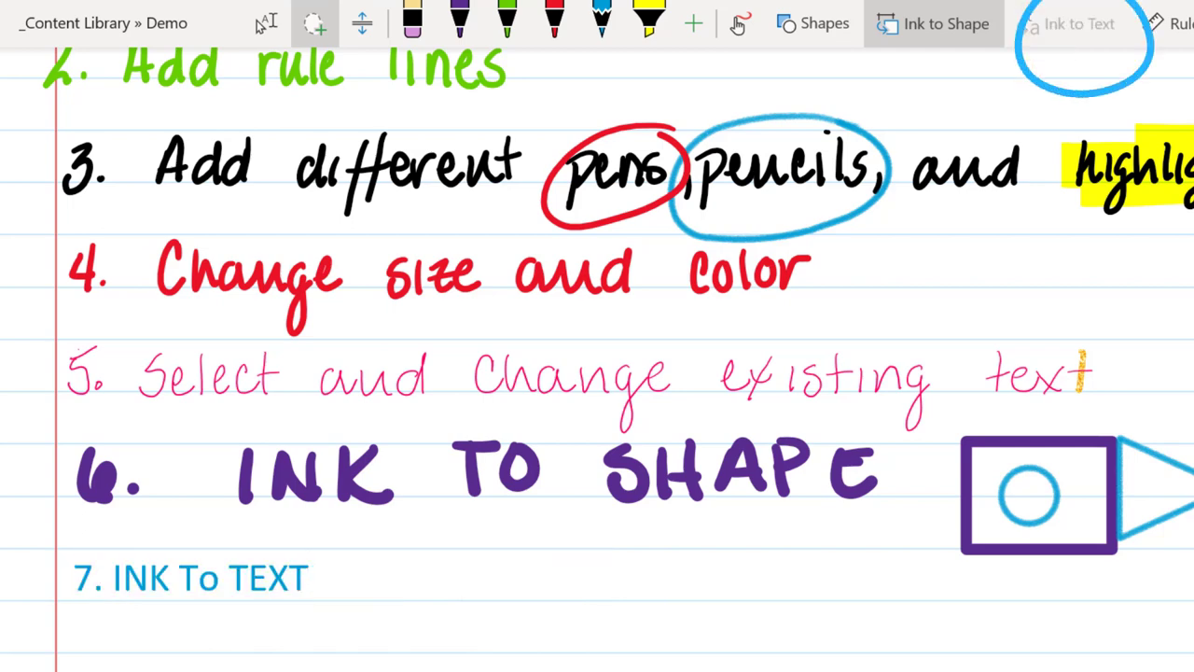
pyautogui.scroll(-3, 260, 24)
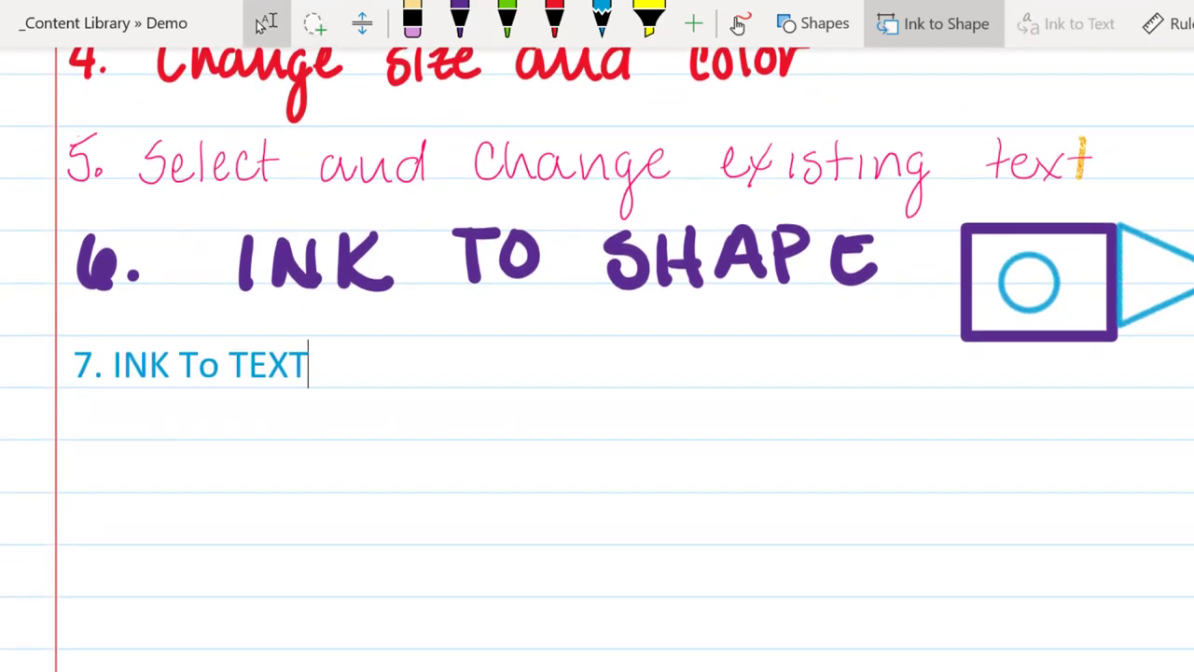
# Switch to copper ink and handwrite the heading '8. RULER'.
pyautogui.click(460, 18)
pyautogui.click(616, 415)
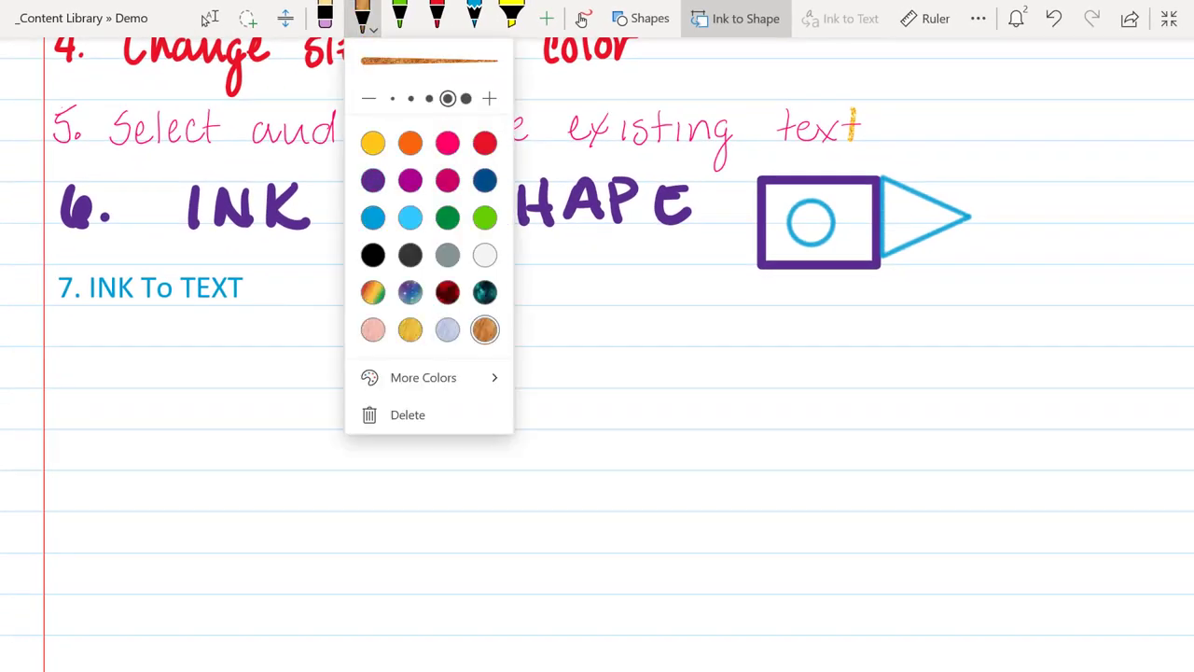
pyautogui.moveTo(77, 354)
pyautogui.mouseDown()
pyautogui.moveTo(69, 366)
pyautogui.moveTo(78, 354)
pyautogui.mouseUp()
pyautogui.click(99, 388)
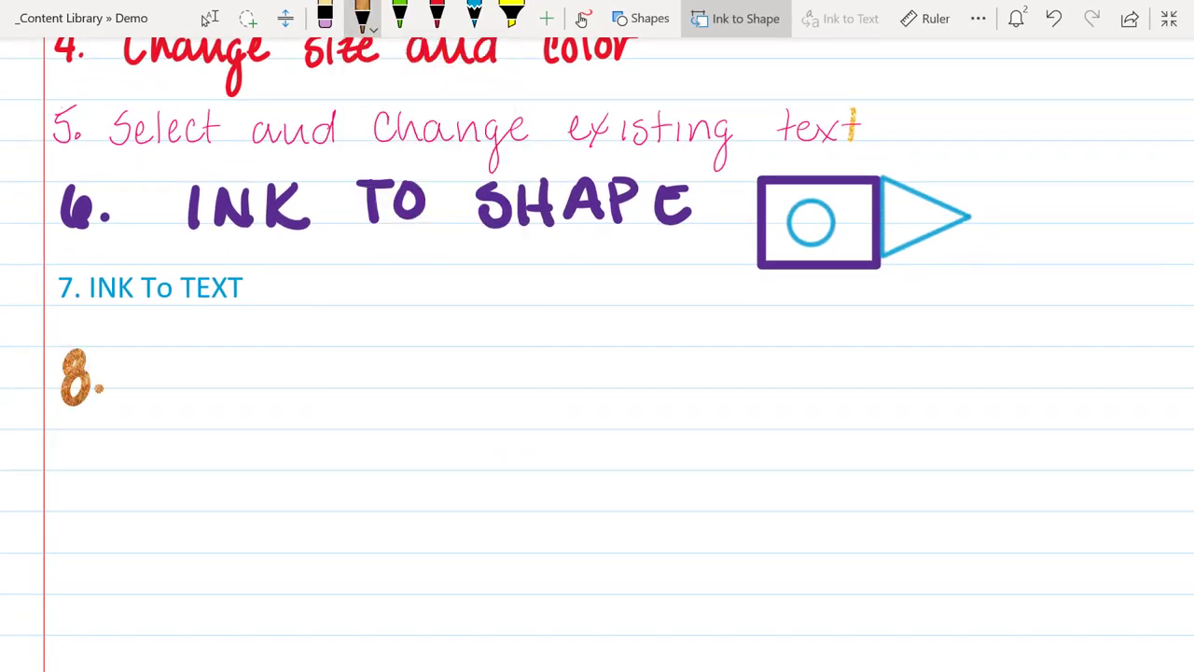
pyautogui.moveTo(160, 343)
pyautogui.mouseDown()
pyautogui.moveTo(205, 360)
pyautogui.moveTo(292, 354)
pyautogui.moveTo(354, 384)
pyautogui.mouseUp()
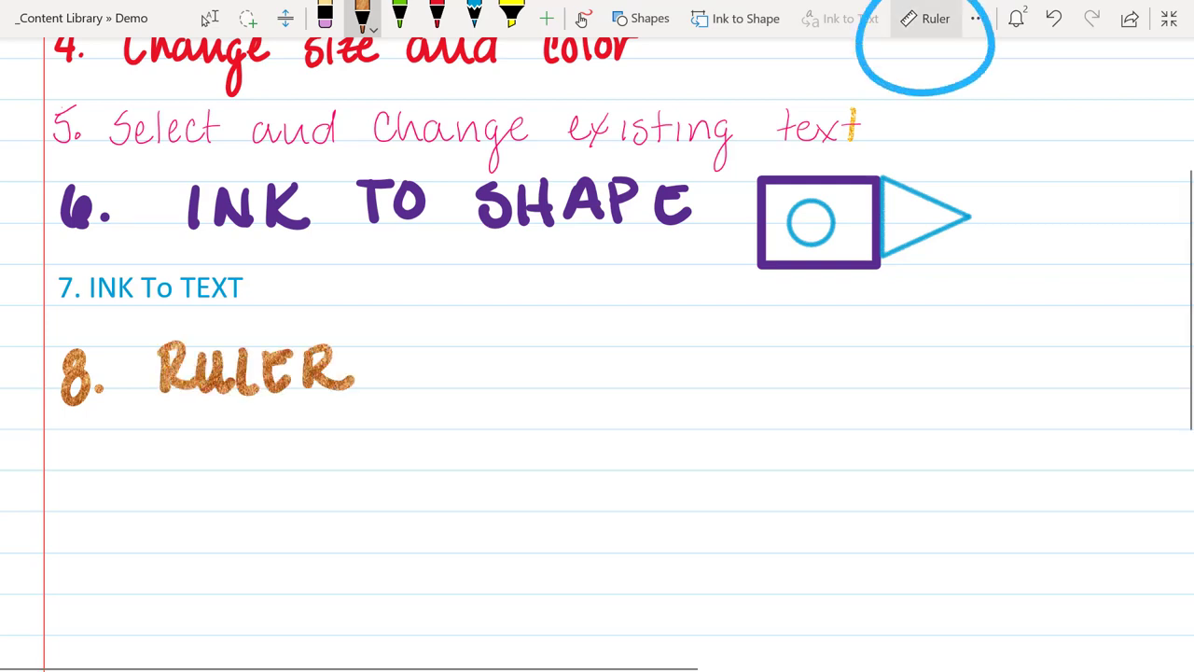
# Place the ruler beside RULER and draw a straight horizontal copper line along it.
pyautogui.click(928, 18)
pyautogui.moveTo(287, 323); pyautogui.dragTo(678, 419)
pyautogui.scroll(-10, 690, 413)
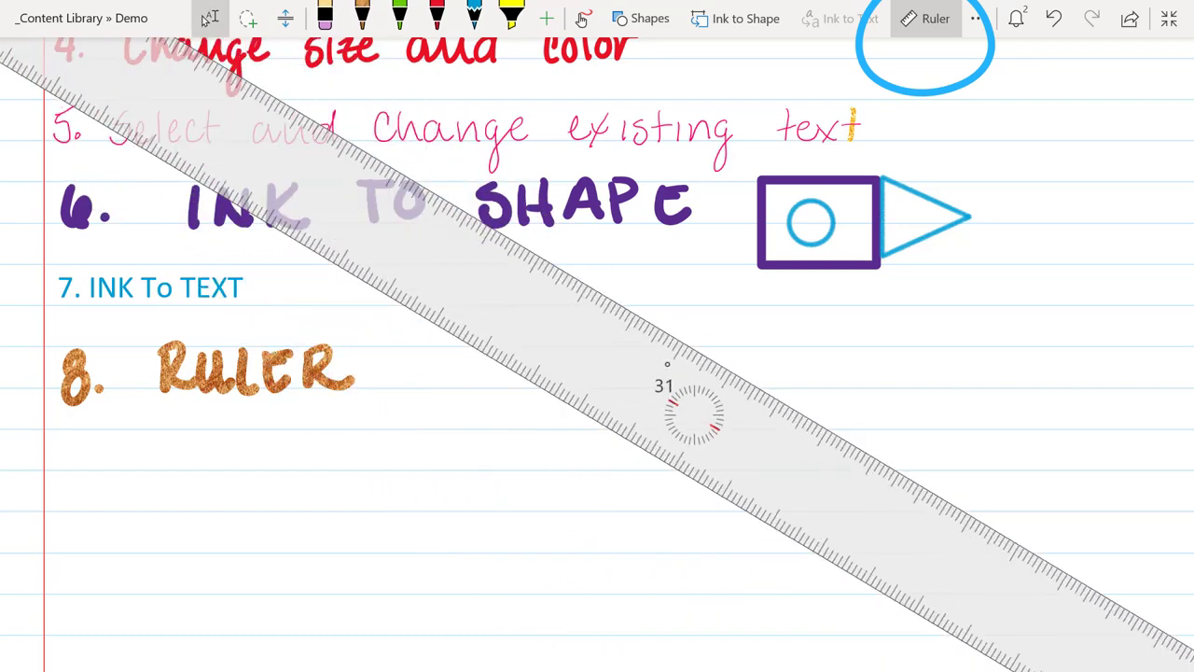
pyautogui.scroll(5, 695, 429)
pyautogui.click(362, 14)
pyautogui.moveTo(443, 359); pyautogui.dragTo(828, 358)
# Rotate the ruler to draw a diagonal and a near-vertical copper line crossing the first.
pyautogui.scroll(-15, 699, 410)
pyautogui.scroll(5, 691, 397)
pyautogui.scroll(-1, 691, 401)
pyautogui.scroll(-3, 691, 401)
pyautogui.moveTo(707, 306); pyautogui.dragTo(590, 422)
pyautogui.scroll(-9, 672, 341)
pyautogui.scroll(2, 681, 331)
pyautogui.scroll(-1, 687, 323)
pyautogui.scroll(-1, 686, 323)
pyautogui.moveTo(632, 298); pyautogui.dragTo(669, 437)
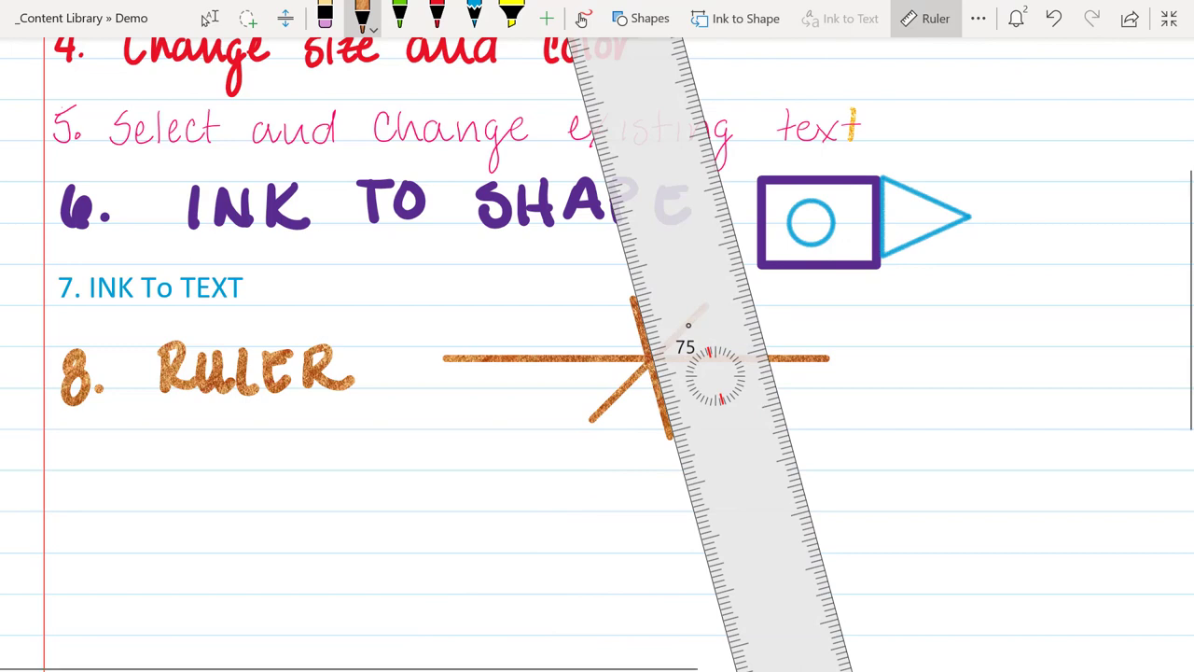
# Hide the ruler and change the pen colour to dark red.
pyautogui.click(924, 19)
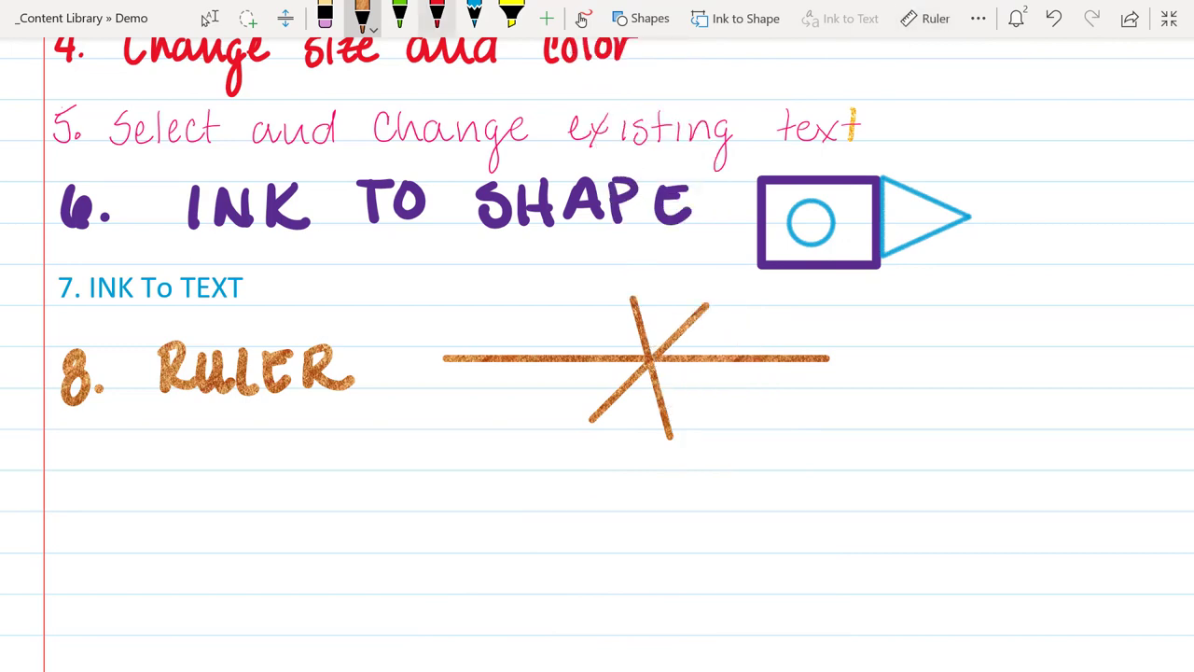
pyautogui.click(362, 14)
pyautogui.click(448, 292)
# Handwrite '9. ADD A SPACE' with the dark red pen.
pyautogui.scroll(-2, 597, 373)
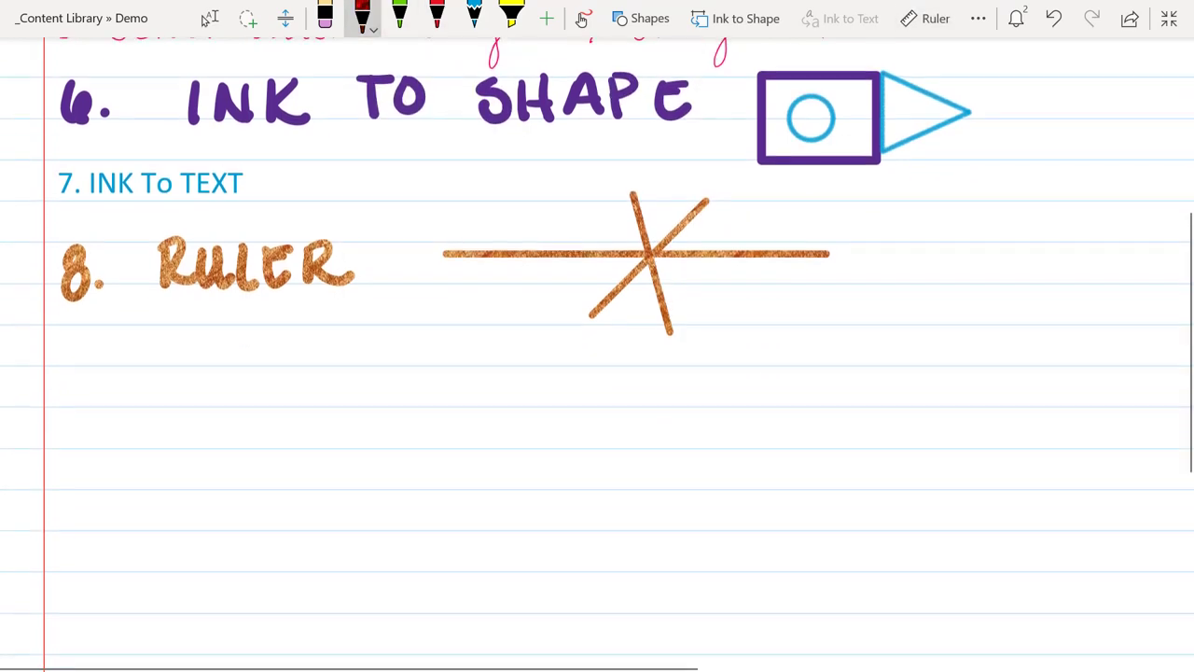
pyautogui.click(209, 18)
pyautogui.click(103, 401)
pyautogui.moveTo(82, 367)
pyautogui.mouseDown()
pyautogui.moveTo(83, 409)
pyautogui.moveTo(184, 408)
pyautogui.mouseUp()
pyautogui.moveTo(155, 392); pyautogui.dragTo(179, 392)
pyautogui.moveTo(229, 371); pyautogui.dragTo(231, 410)
pyautogui.moveTo(319, 411); pyautogui.dragTo(353, 410)
pyautogui.moveTo(439, 366); pyautogui.dragTo(411, 401)
pyautogui.moveTo(455, 371)
pyautogui.mouseDown()
pyautogui.moveTo(457, 412)
pyautogui.moveTo(462, 389)
pyautogui.mouseUp()
pyautogui.moveTo(485, 410)
pyautogui.mouseDown()
pyautogui.moveTo(517, 411)
pyautogui.moveTo(506, 390)
pyautogui.mouseUp()
pyautogui.moveTo(554, 373); pyautogui.dragTo(554, 407)
pyautogui.moveTo(567, 370)
pyautogui.mouseDown()
pyautogui.moveTo(567, 408)
pyautogui.moveTo(601, 407)
pyautogui.mouseUp()
pyautogui.moveTo(569, 371); pyautogui.dragTo(603, 371)
pyautogui.moveTo(571, 386); pyautogui.dragTo(597, 386)
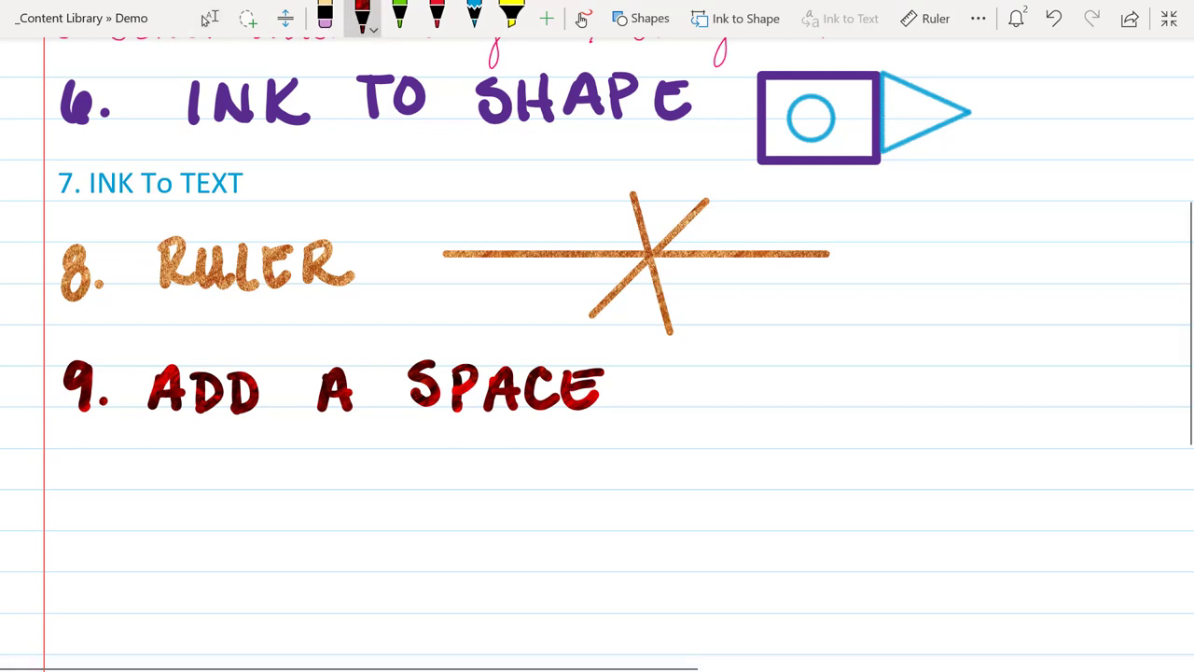
# Insert space to push item 9 down and draw a smiley face in the gap.
pyautogui.click(285, 19)
pyautogui.moveTo(615, 321); pyautogui.dragTo(616, 497)
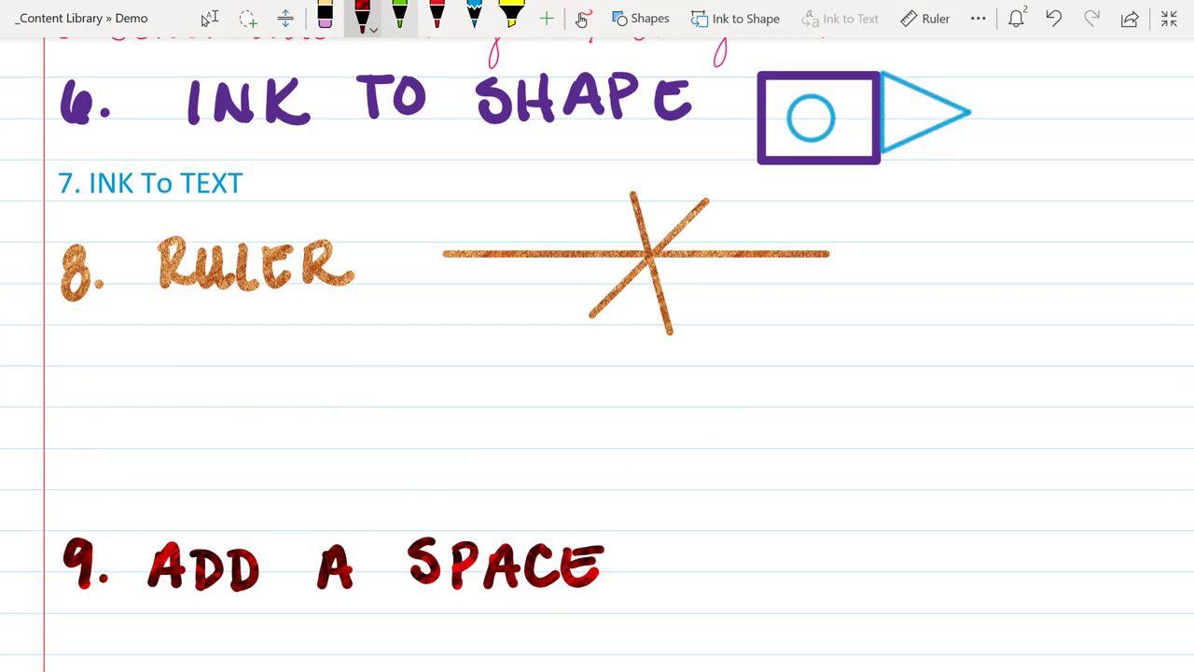
pyautogui.moveTo(334, 352)
pyautogui.mouseDown()
pyautogui.moveTo(266, 462)
pyautogui.moveTo(332, 354)
pyautogui.mouseUp()
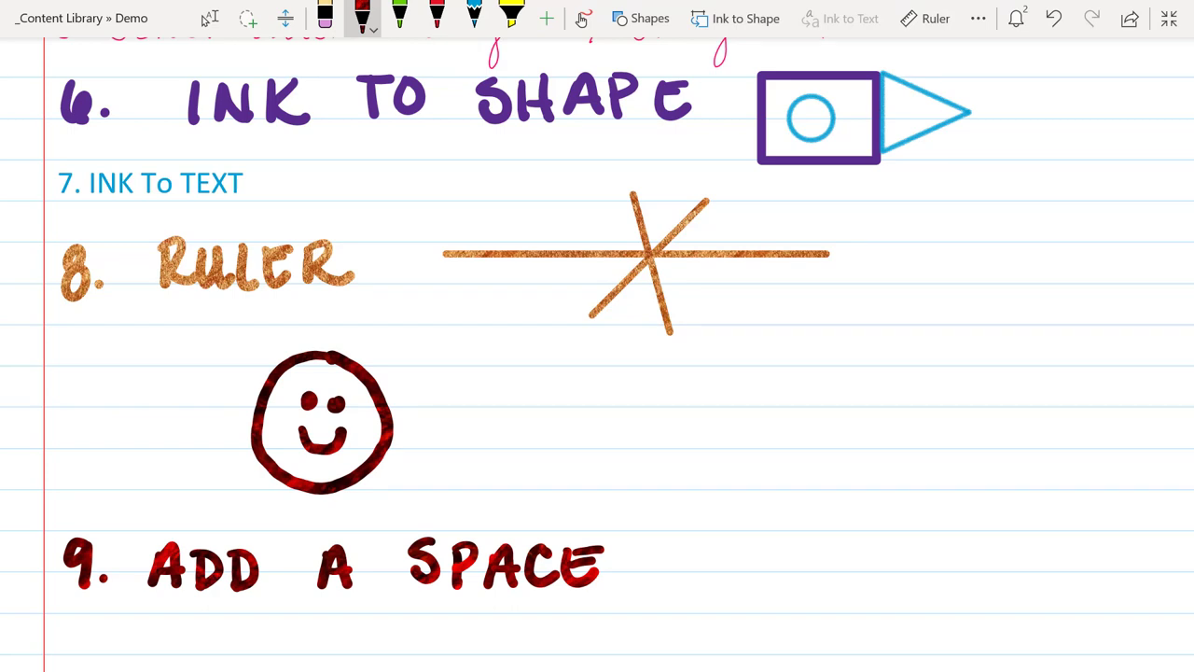
pyautogui.scroll(-4, 597, 355)
# Switch to dark teal ink and handwrite the heading '10. MATH SOLVER'.
pyautogui.click(362, 17)
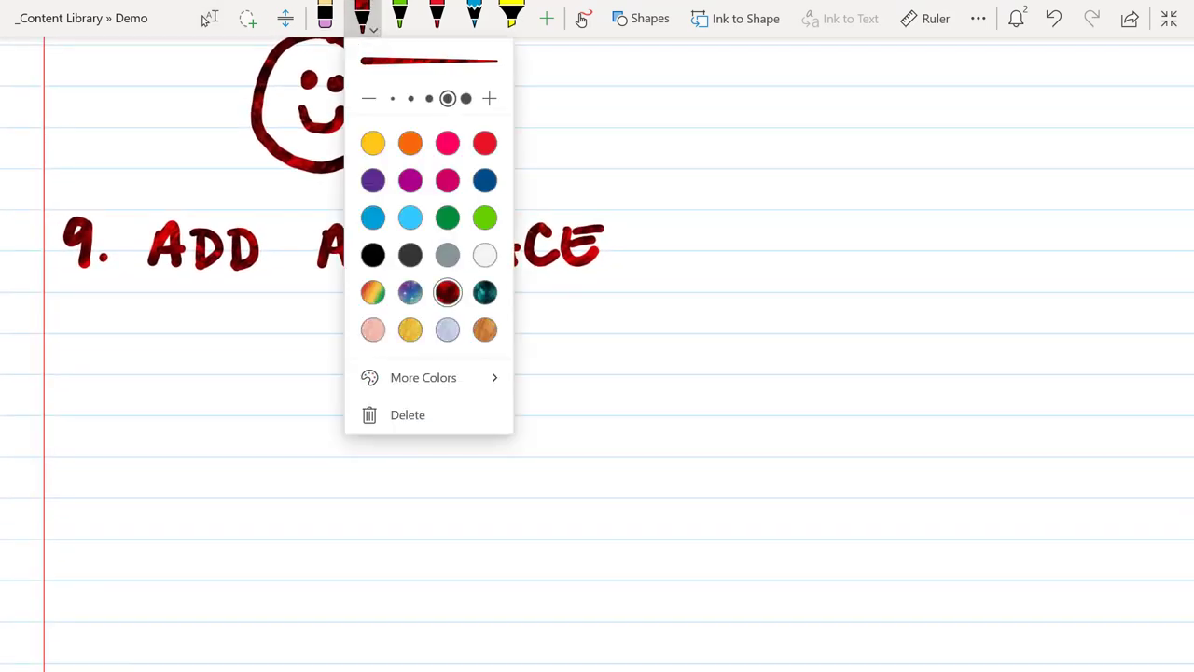
pyautogui.click(484, 292)
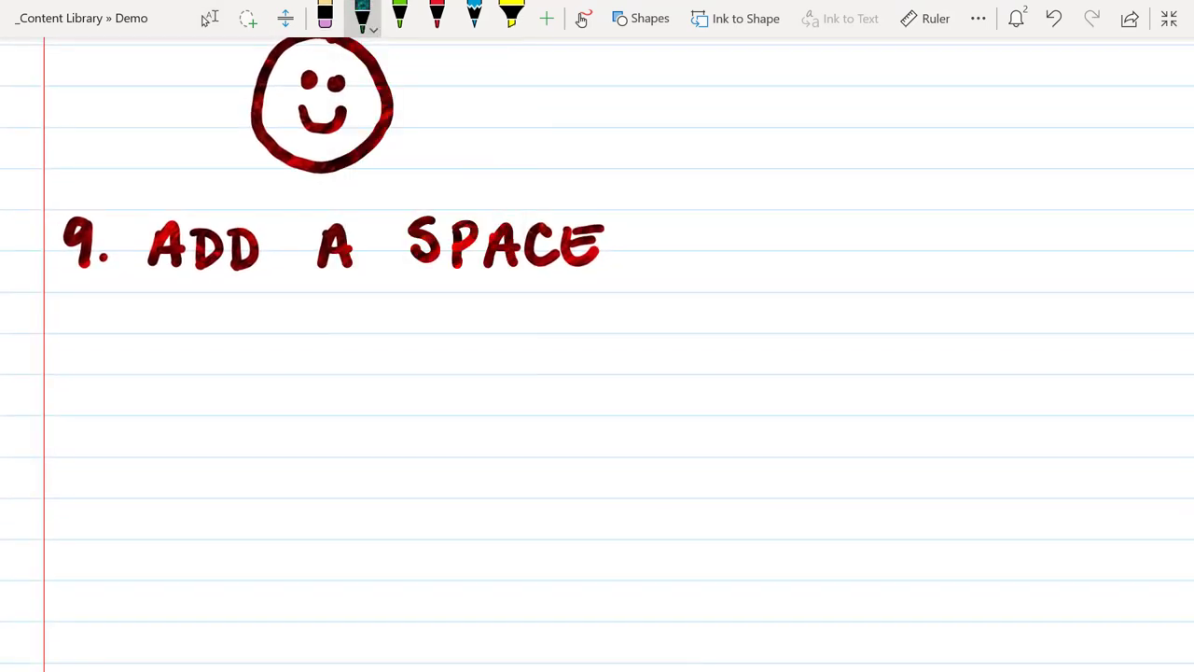
pyautogui.scroll(-2, 597, 354)
pyautogui.moveTo(80, 196)
pyautogui.mouseDown()
pyautogui.moveTo(75, 231)
pyautogui.moveTo(101, 200)
pyautogui.mouseUp()
pyautogui.click(128, 223)
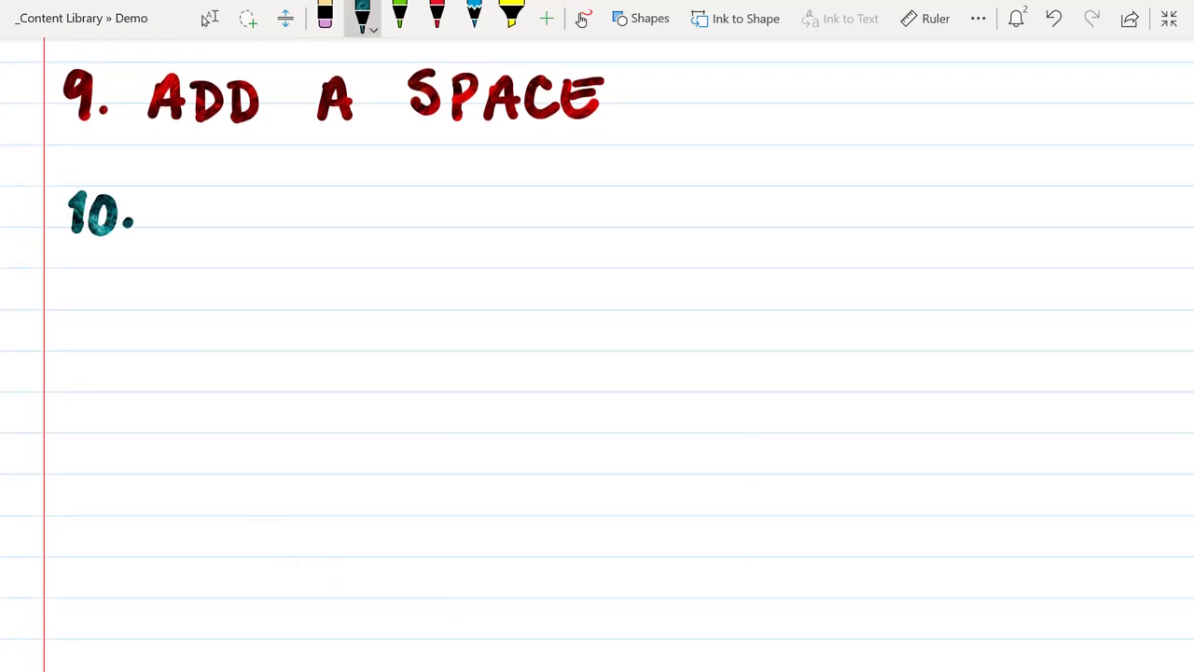
pyautogui.moveTo(179, 194)
pyautogui.mouseDown()
pyautogui.moveTo(172, 229)
pyautogui.moveTo(209, 229)
pyautogui.mouseUp()
pyautogui.moveTo(216, 230)
pyautogui.mouseDown()
pyautogui.moveTo(228, 189)
pyautogui.moveTo(241, 230)
pyautogui.mouseUp()
pyautogui.moveTo(222, 212); pyautogui.dragTo(279, 192)
pyautogui.moveTo(263, 193); pyautogui.dragTo(263, 230)
pyautogui.moveTo(288, 191)
pyautogui.mouseDown()
pyautogui.moveTo(287, 230)
pyautogui.moveTo(307, 229)
pyautogui.mouseUp()
pyautogui.moveTo(289, 209); pyautogui.dragTo(316, 206)
pyautogui.moveTo(401, 188)
pyautogui.mouseDown()
pyautogui.moveTo(373, 229)
pyautogui.moveTo(414, 200)
pyautogui.mouseUp()
pyautogui.moveTo(436, 190)
pyautogui.mouseDown()
pyautogui.moveTo(434, 213)
pyautogui.moveTo(458, 227)
pyautogui.mouseUp()
pyautogui.moveTo(461, 190)
pyautogui.mouseDown()
pyautogui.moveTo(491, 191)
pyautogui.moveTo(528, 227)
pyautogui.moveTo(521, 204)
pyautogui.mouseUp()
pyautogui.moveTo(534, 189); pyautogui.dragTo(534, 228)
pyautogui.moveTo(534, 189); pyautogui.dragTo(560, 228)
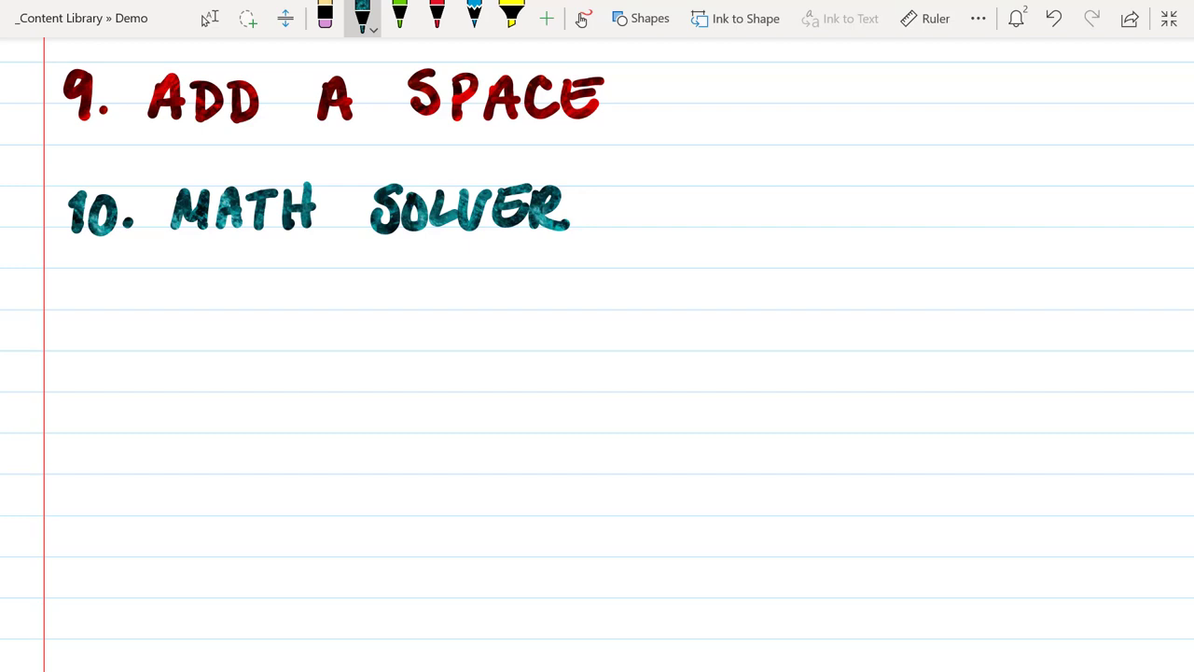
# Handwrite the equation x + 4 = 2 in blue below the heading.
pyautogui.click(474, 15)
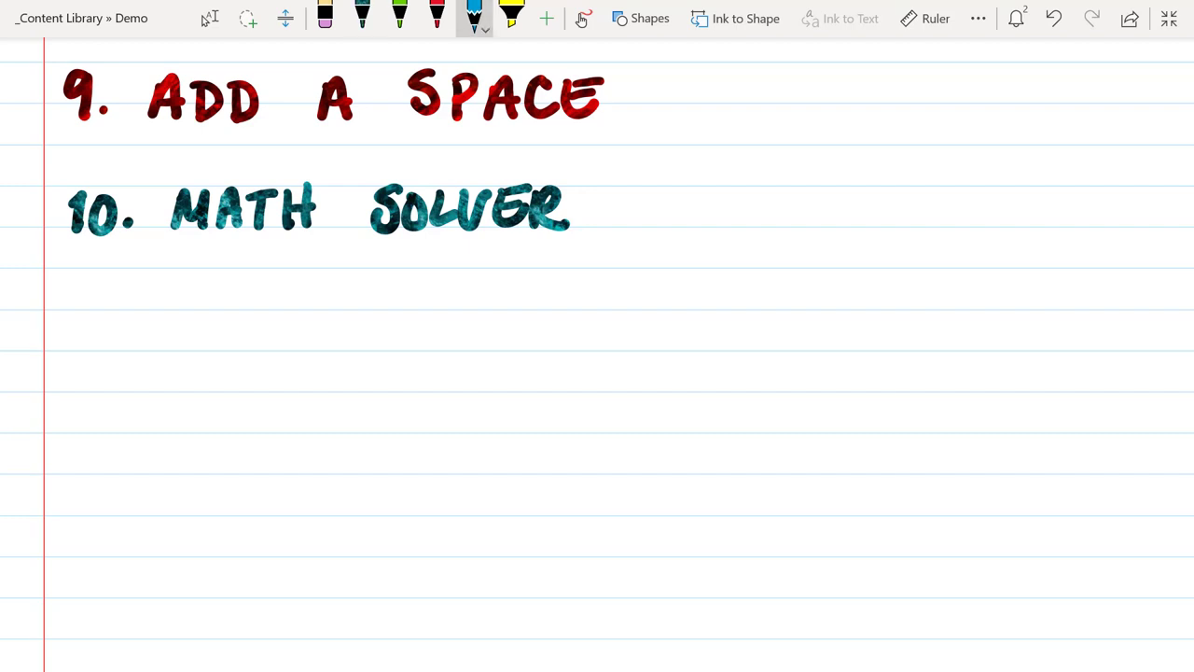
pyautogui.moveTo(217, 279)
pyautogui.mouseDown()
pyautogui.moveTo(192, 308)
pyautogui.moveTo(247, 305)
pyautogui.mouseUp()
pyautogui.moveTo(236, 292); pyautogui.dragTo(307, 295)
pyautogui.moveTo(300, 277); pyautogui.dragTo(300, 311)
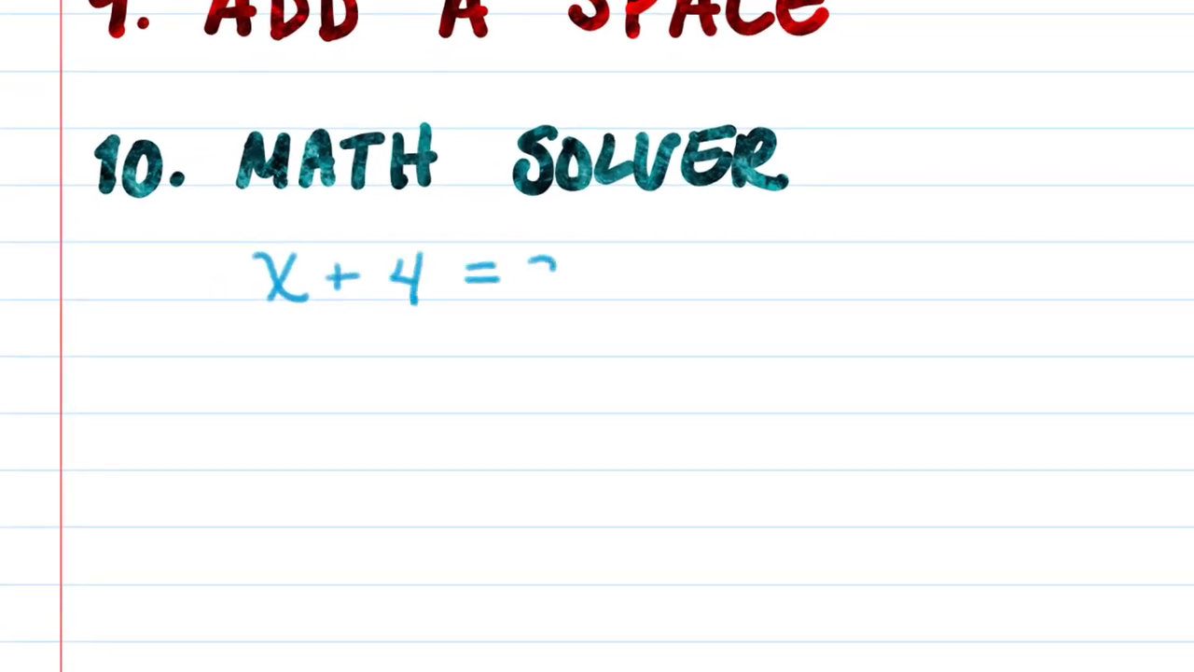
pyautogui.moveTo(552, 265); pyautogui.dragTo(577, 298)
pyautogui.click(248, 18)
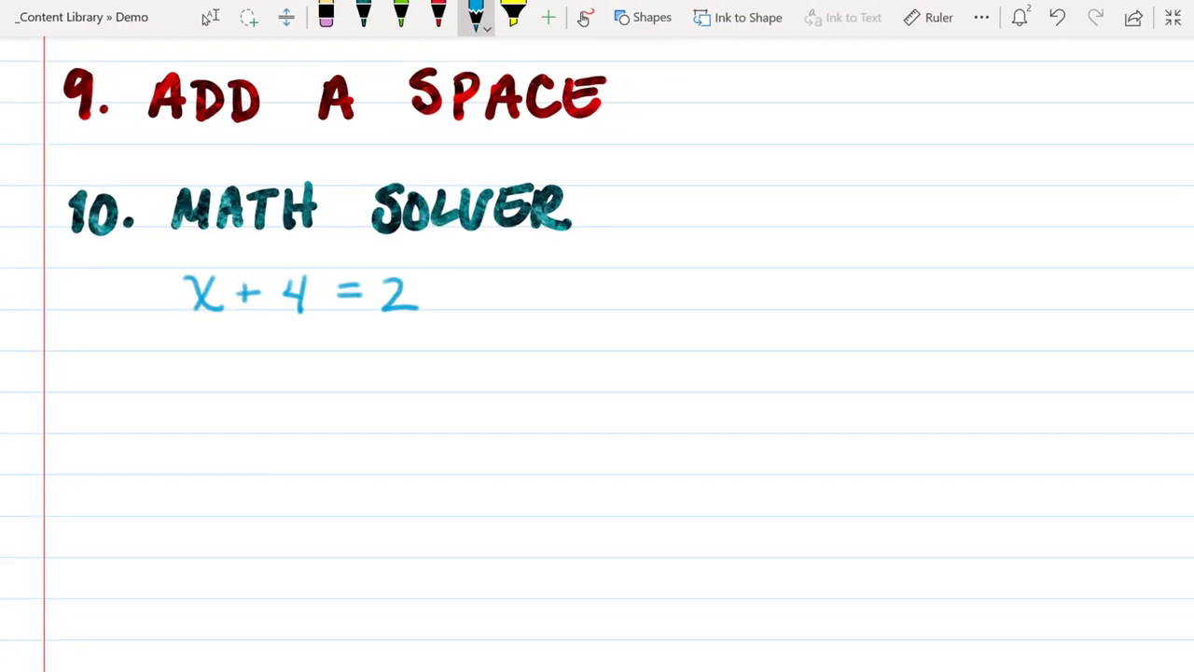
# Convert the lassoed ink equation to typed math and choose Solve for x.
pyautogui.moveTo(308, 254)
pyautogui.mouseDown()
pyautogui.moveTo(155, 266)
pyautogui.moveTo(467, 338)
pyautogui.moveTo(317, 256)
pyautogui.mouseUp()
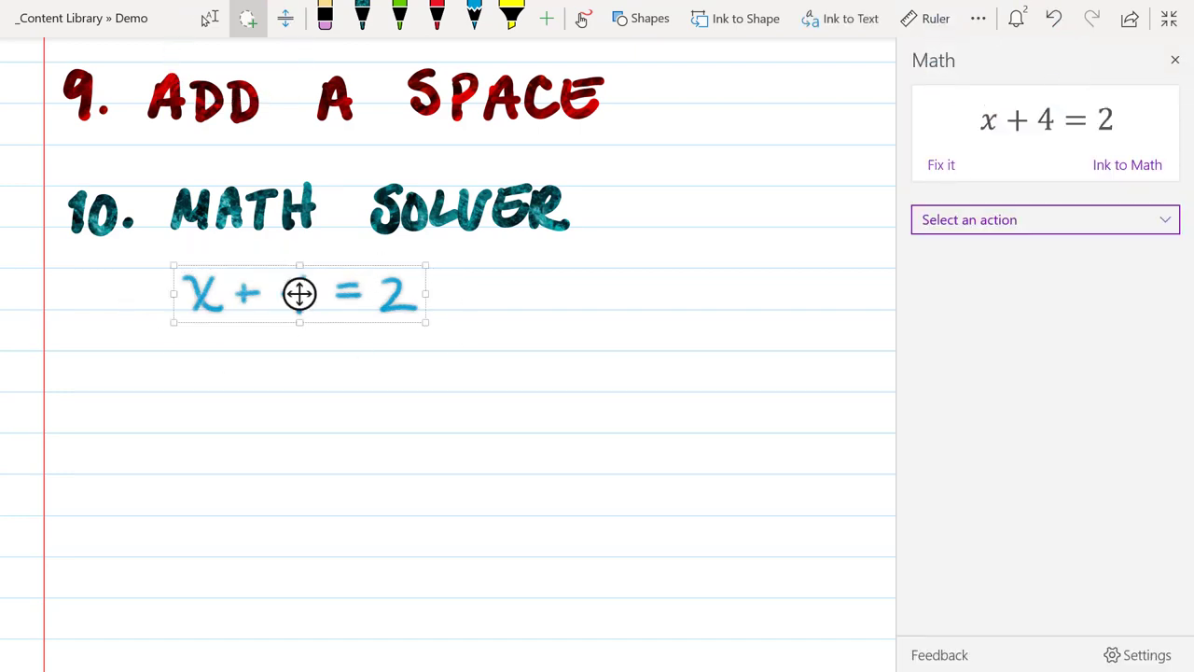
pyautogui.click(1127, 164)
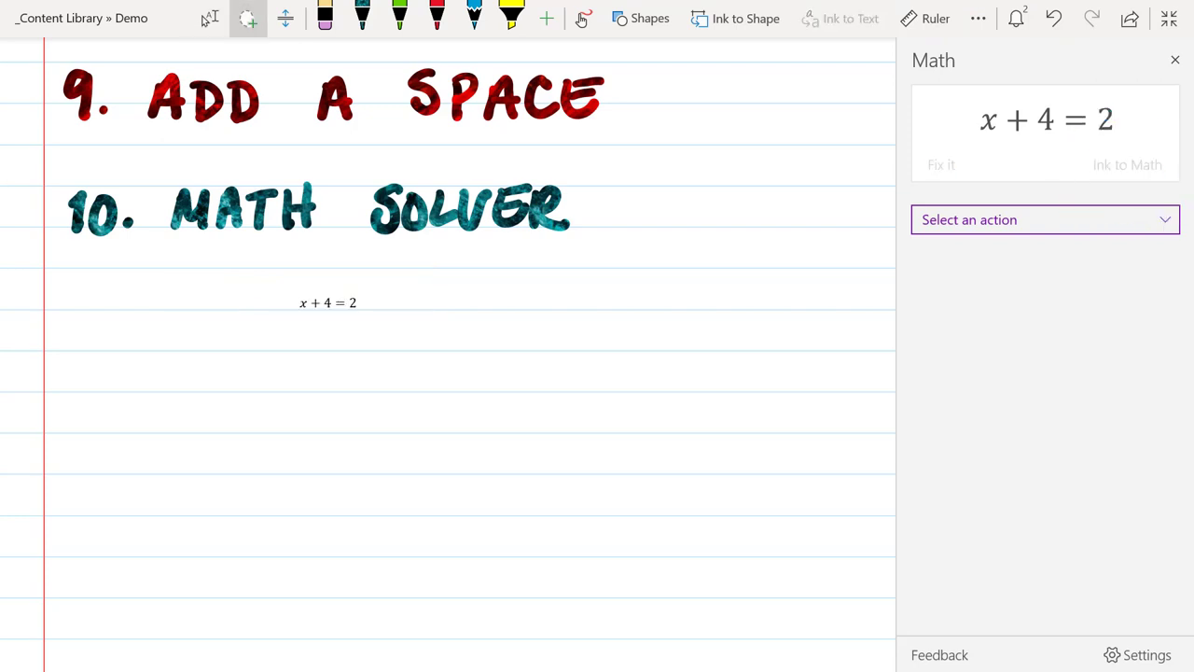
pyautogui.click(329, 302)
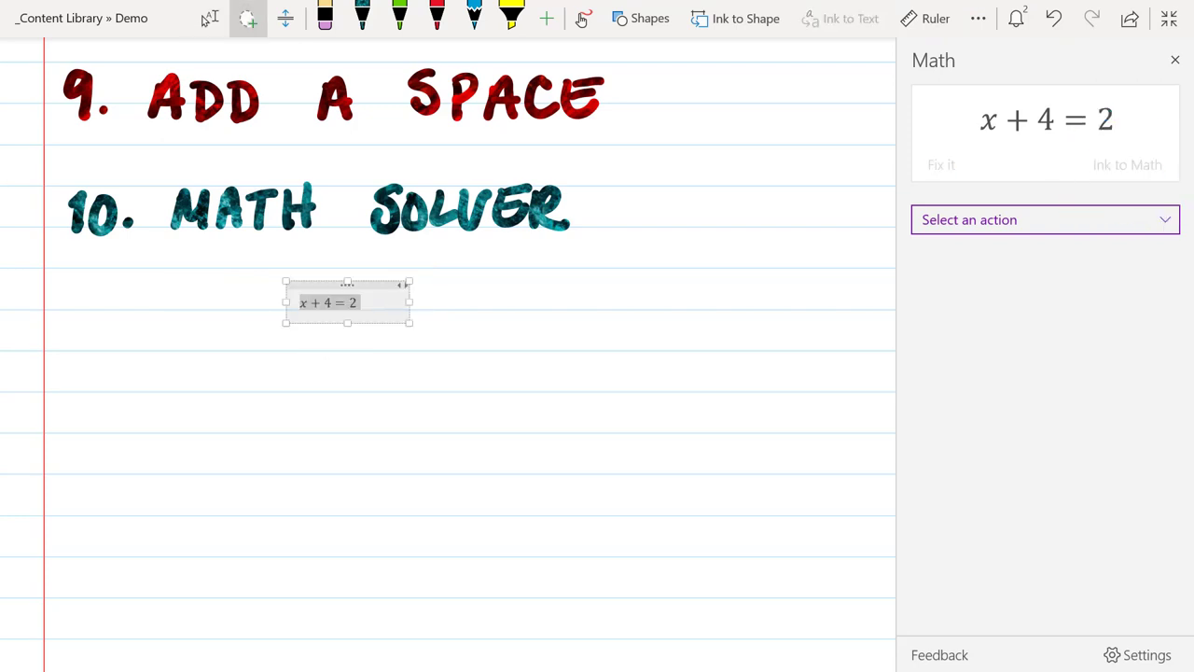
pyautogui.click(329, 302)
pyautogui.moveTo(328, 302); pyautogui.dragTo(0, 298)
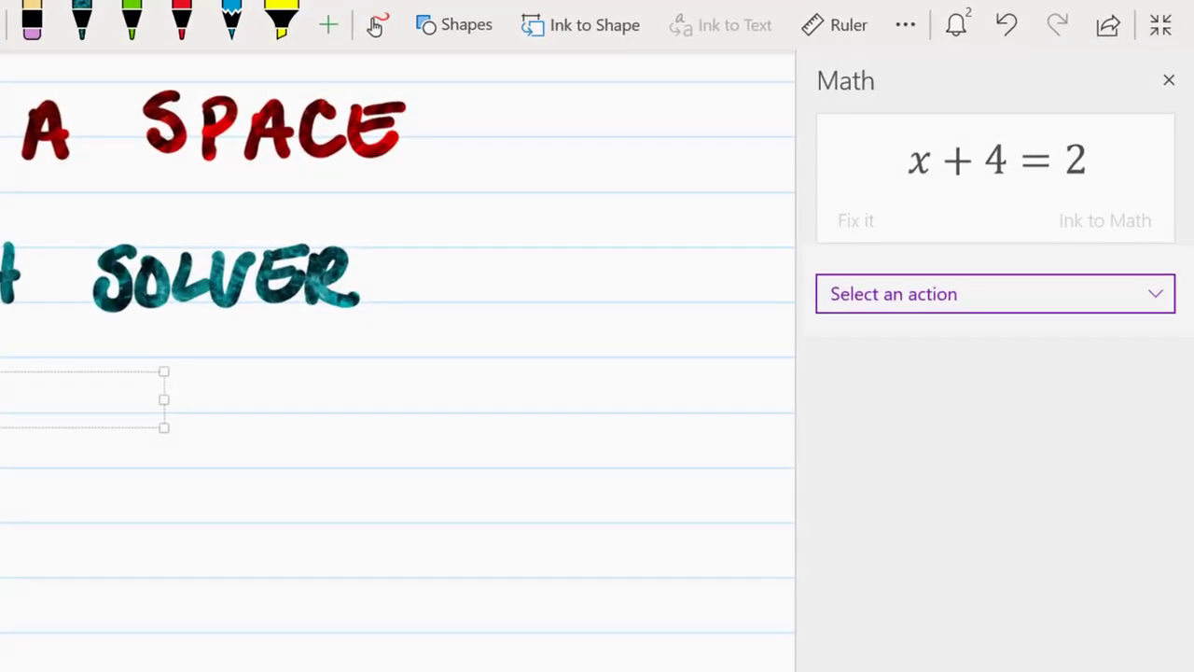
pyautogui.press('space')
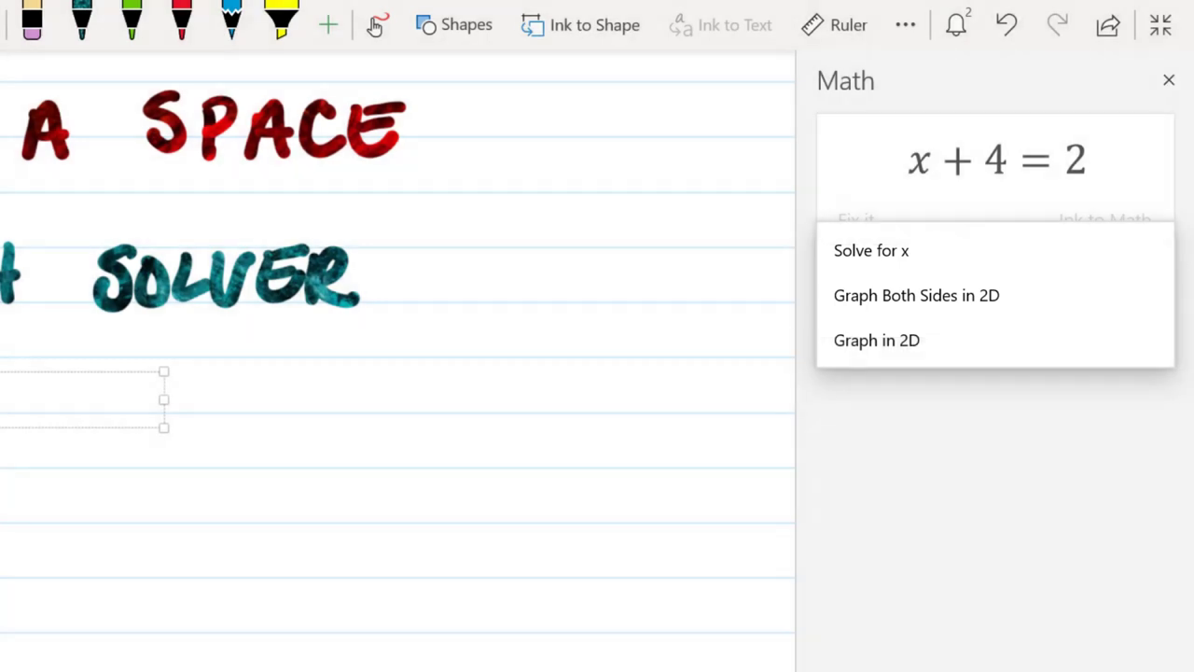
pyautogui.press('Return')
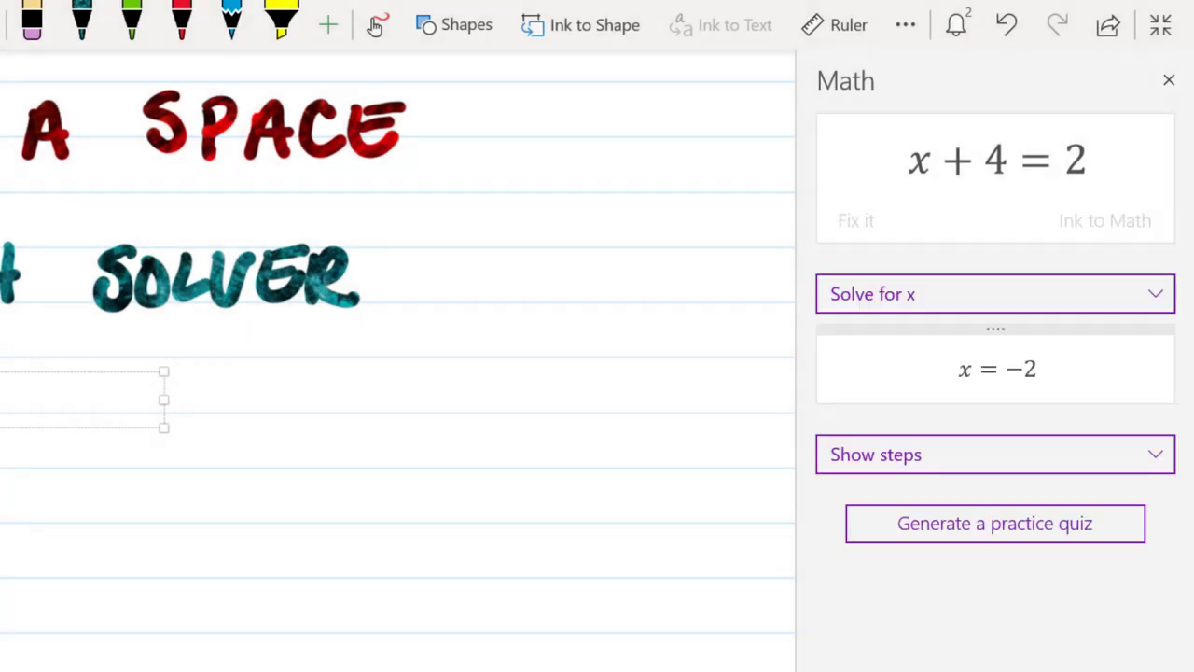
# Show the Steps for Solving Linear Equation explanation, giving x = −2.
pyautogui.press('Tab')
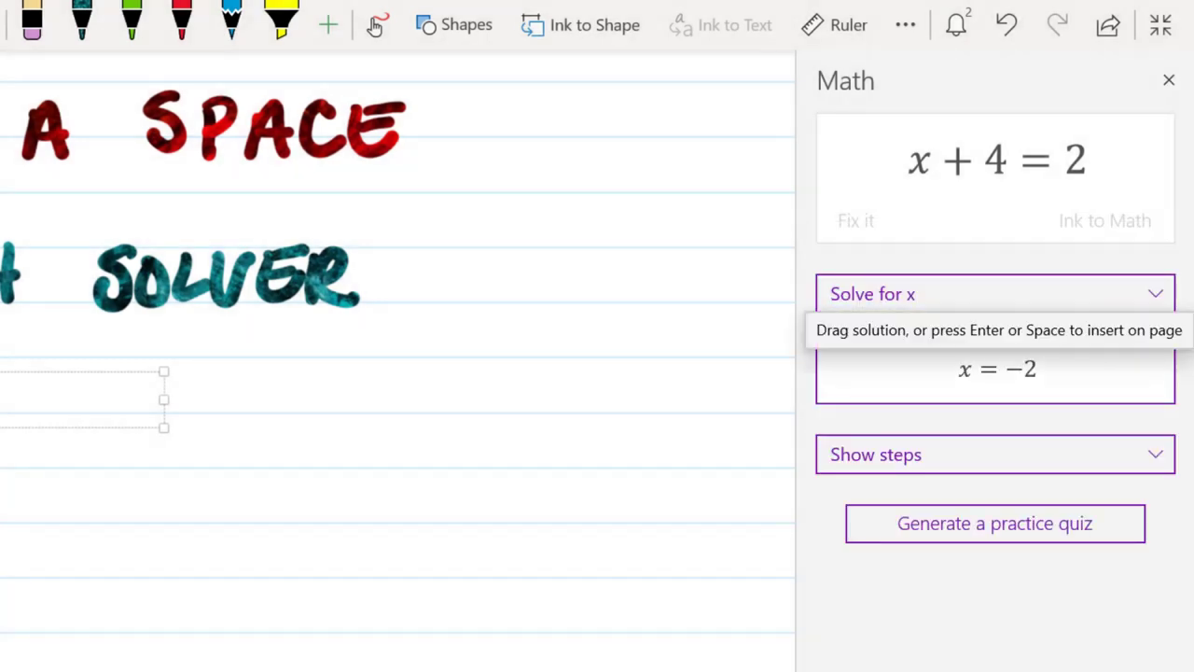
pyautogui.press('Tab')
pyautogui.press('Return')
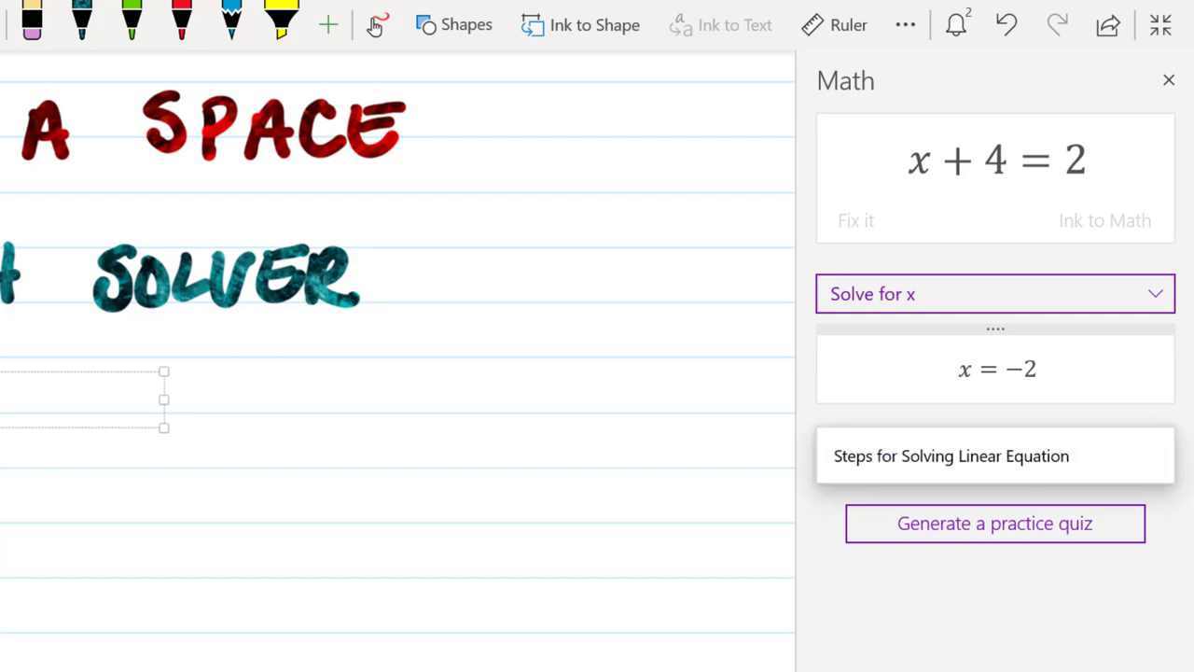
pyautogui.press('Down')
pyautogui.press('Return')
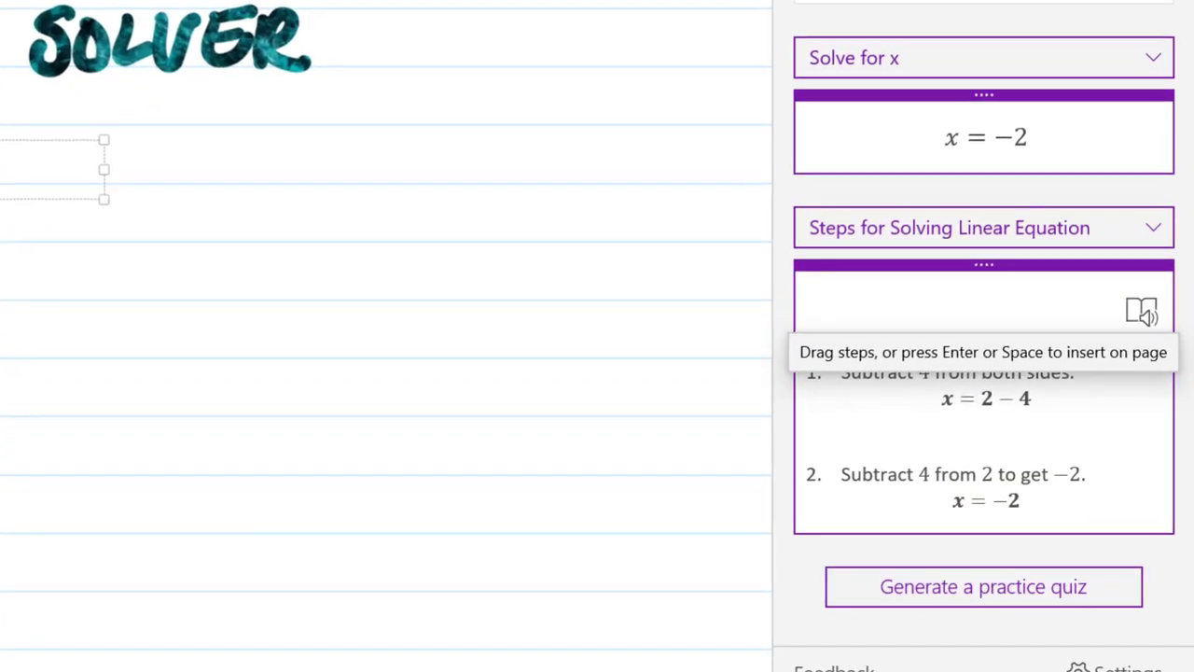
# Graph x + 4 = 2 in 2D in the Math pane.
pyautogui.click(1045, 219)
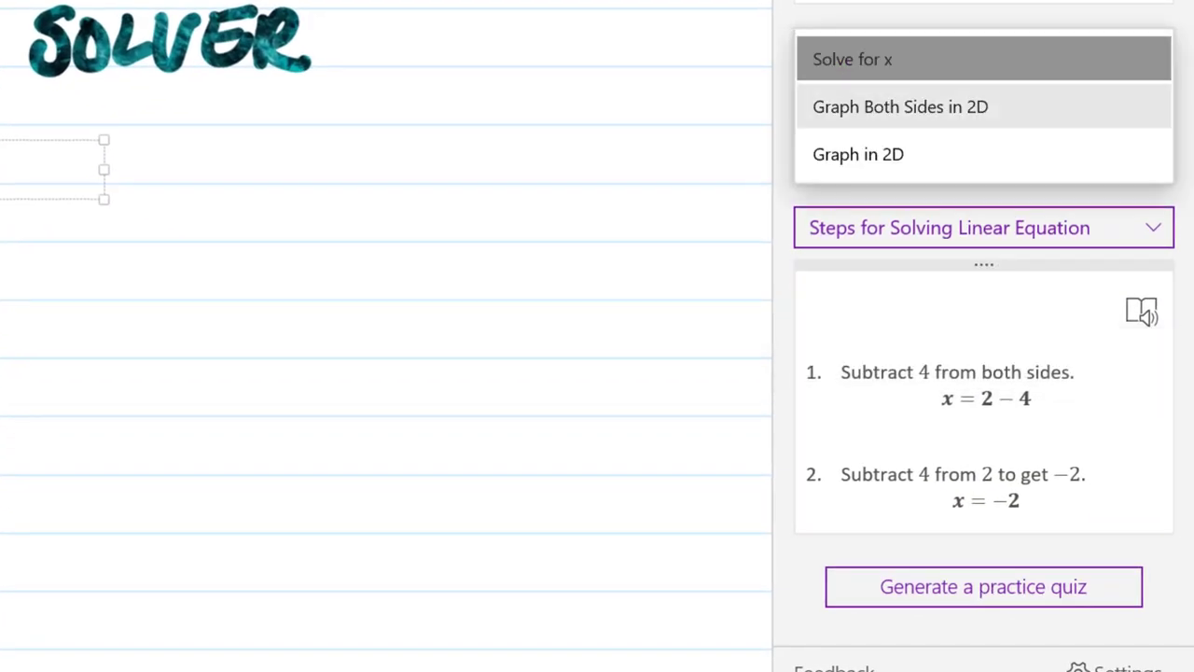
pyautogui.click(900, 107)
pyautogui.moveTo(943, 253)
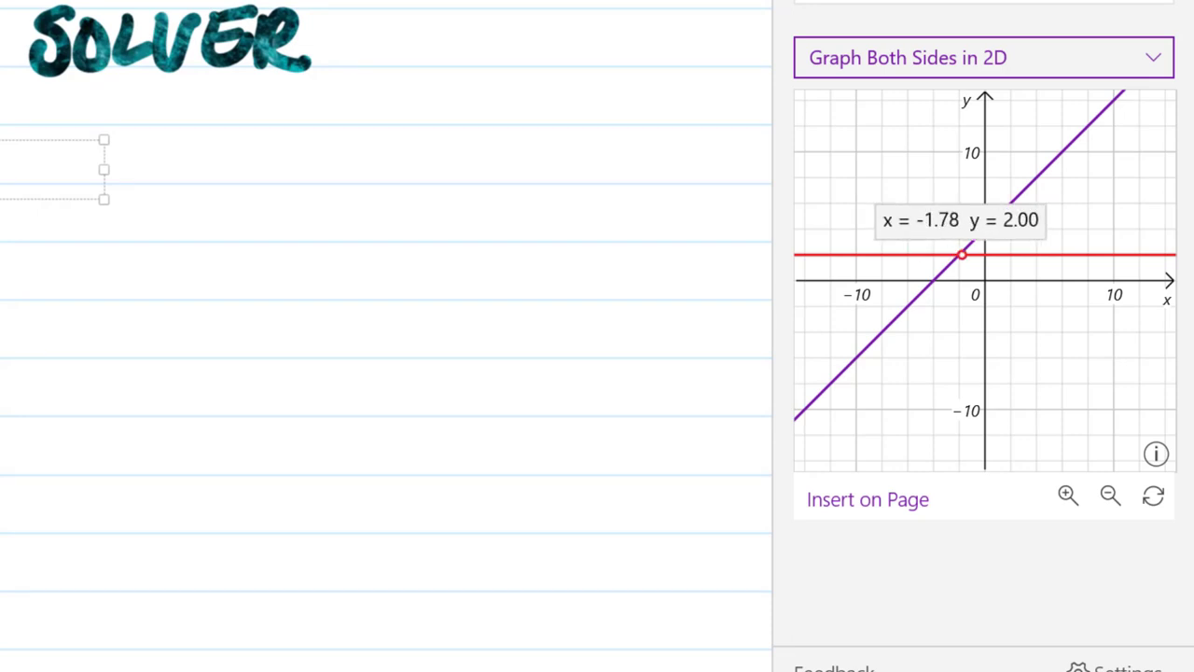
pyautogui.click(933, 57)
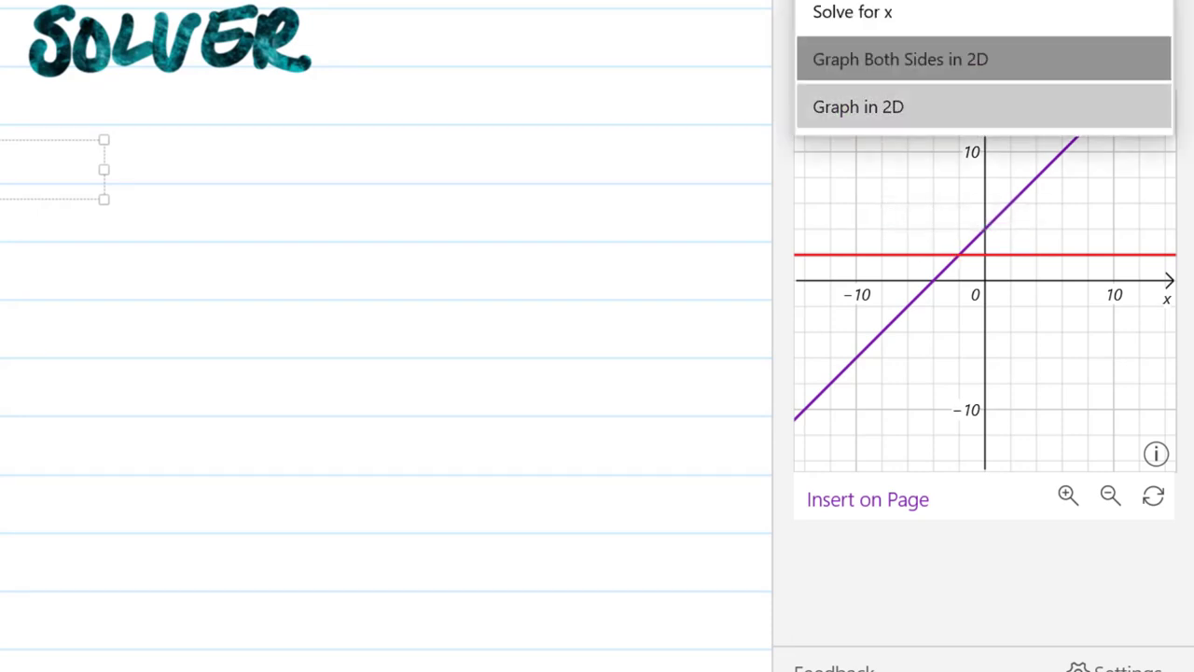
pyautogui.click(900, 106)
pyautogui.moveTo(958, 341)
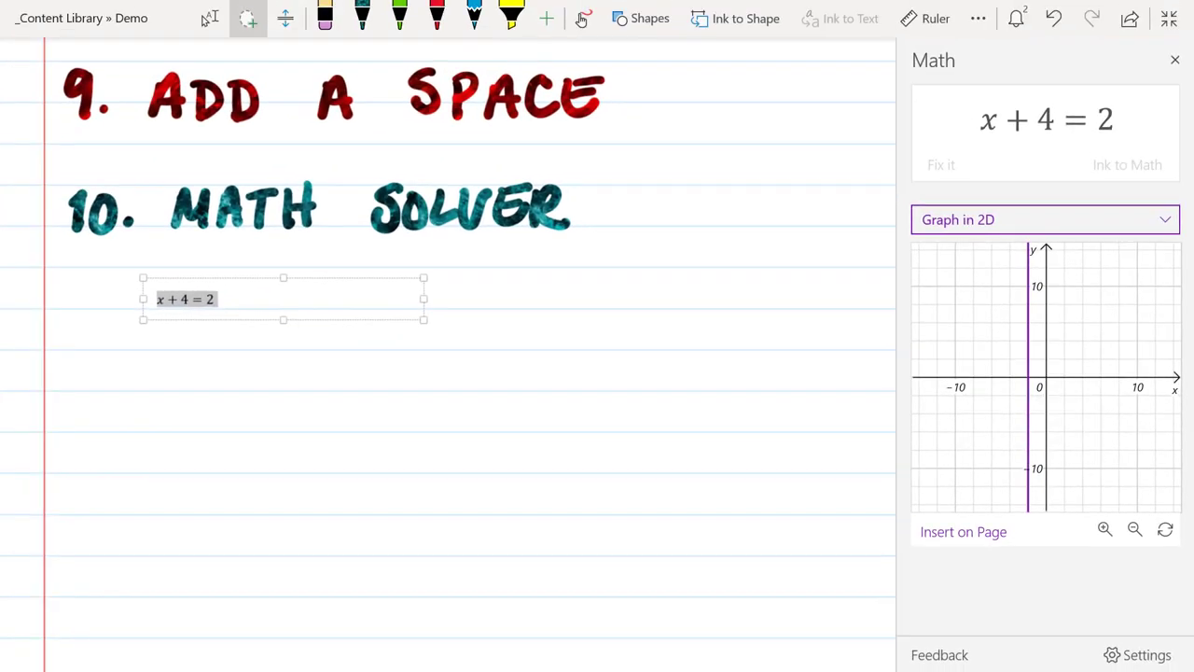
# Insert the 2D graph on the page beside the equation and reselect Solve for x.
pyautogui.click(964, 531)
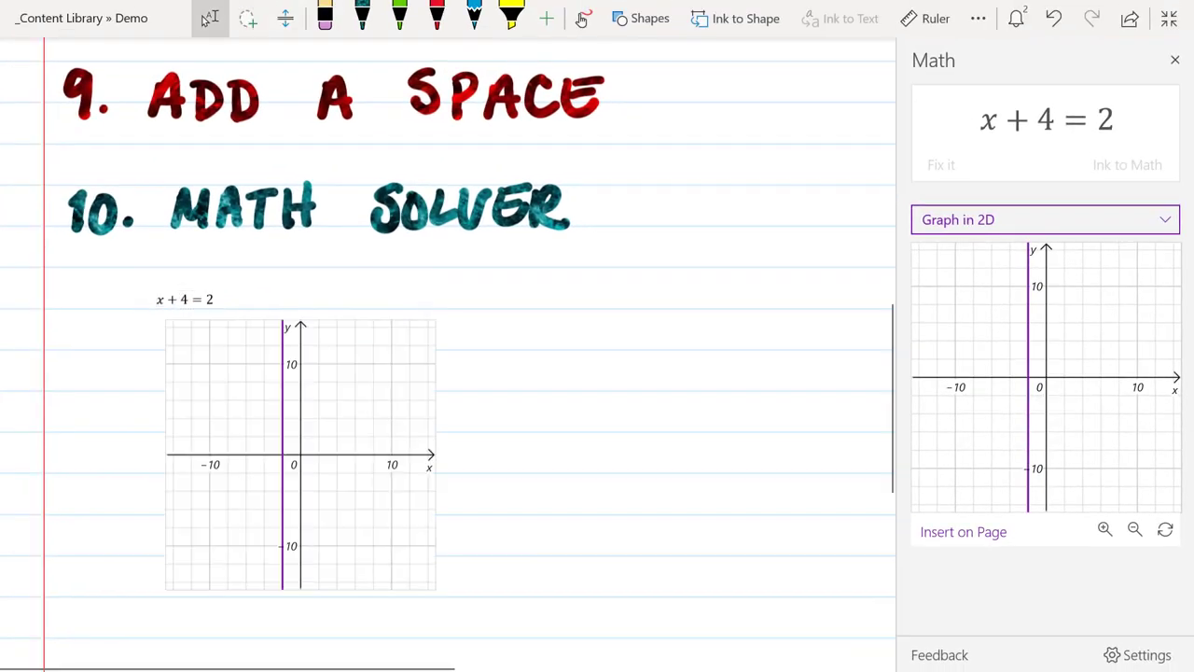
pyautogui.moveTo(300, 454); pyautogui.dragTo(407, 403)
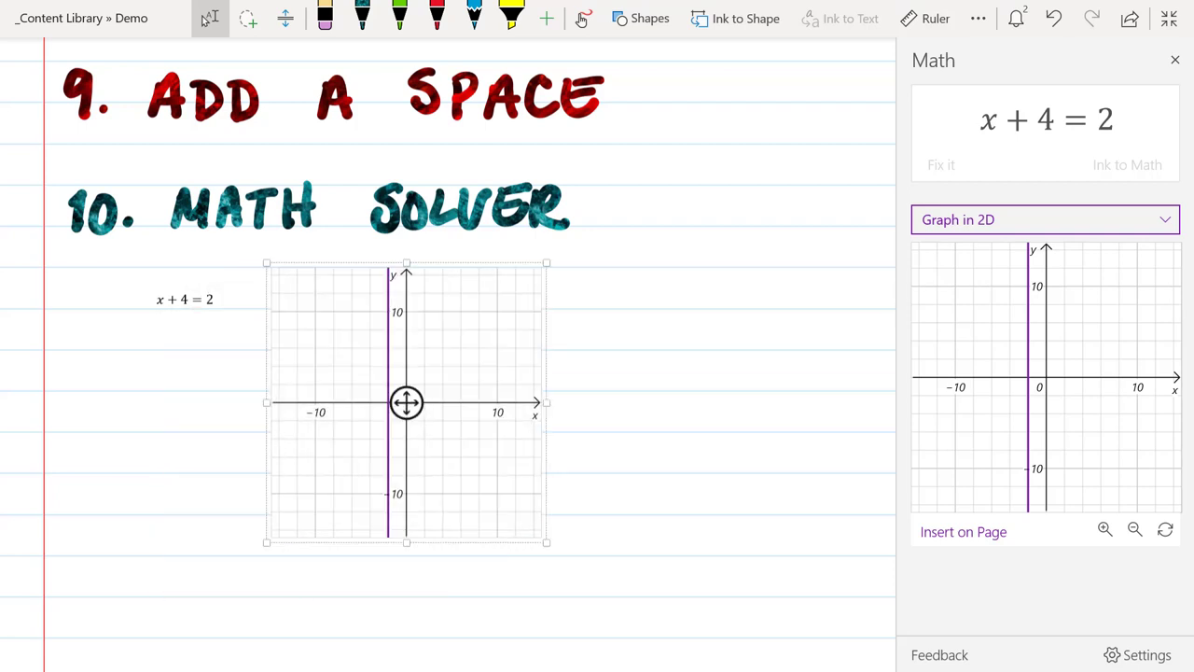
pyautogui.click(1045, 220)
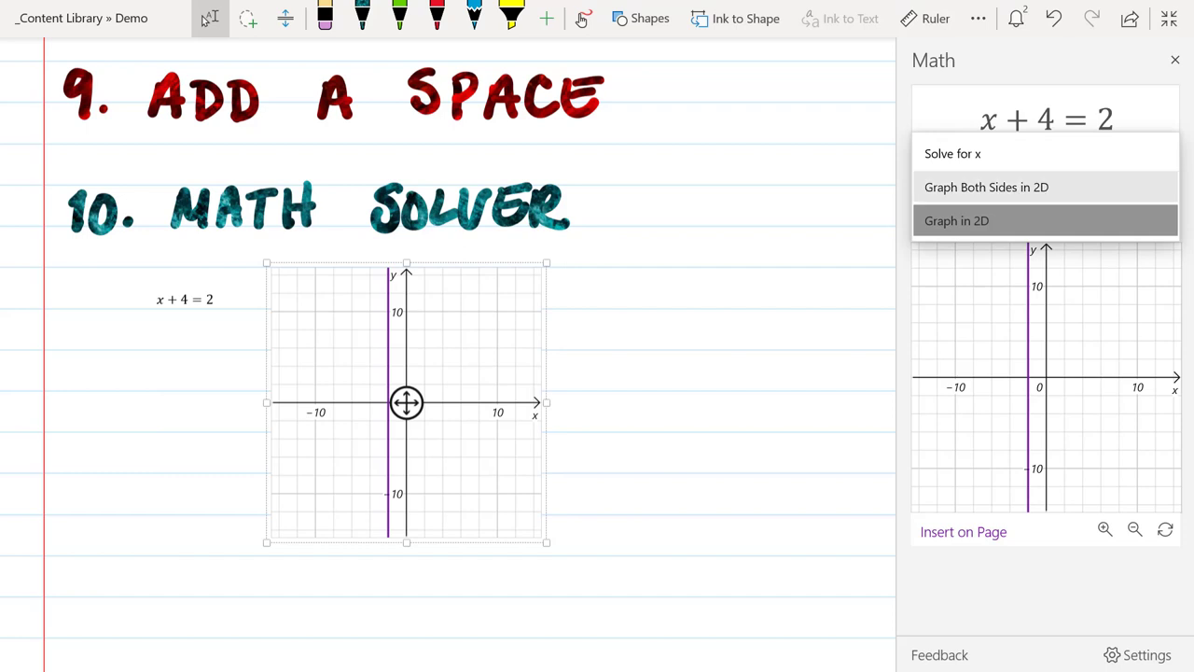
pyautogui.press('Return')
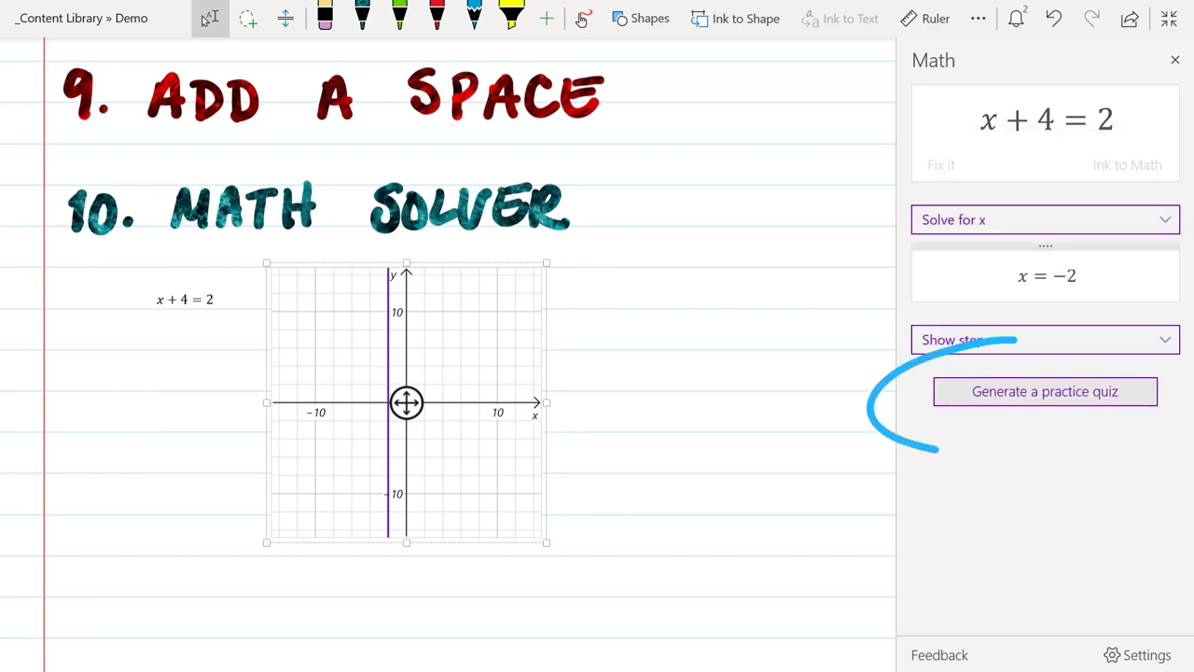
# Generate a three-question practice math quiz on the page.
pyautogui.press('Return')
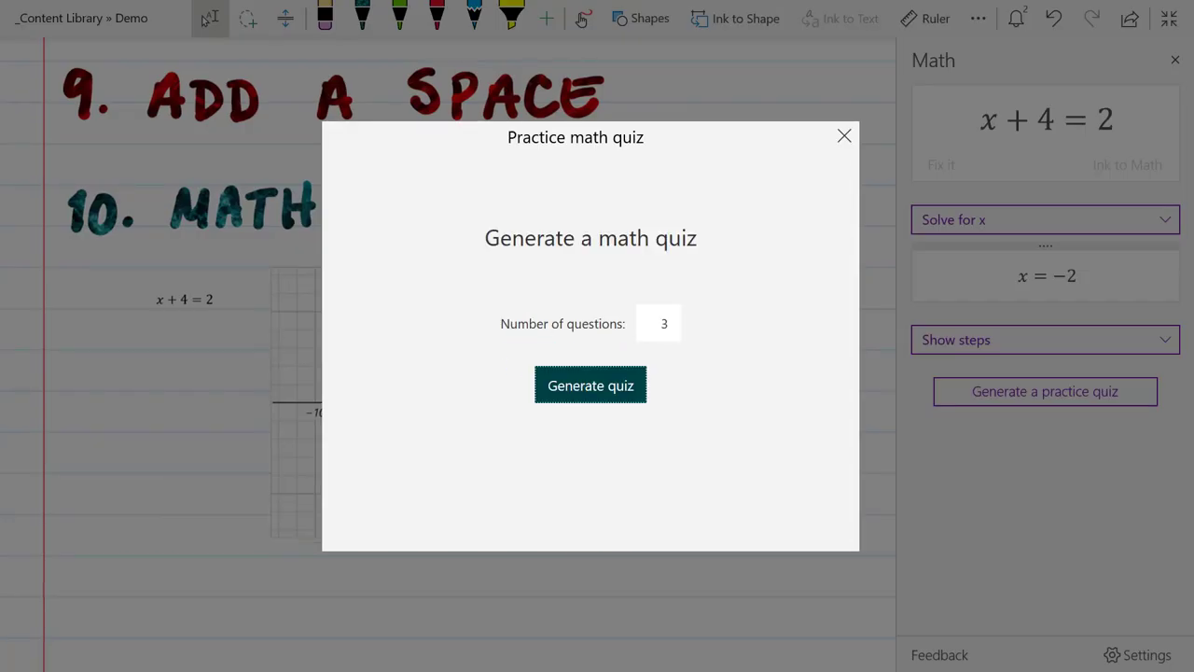
pyautogui.hotkey('shift', 'Tab')
pyautogui.press('Tab')
pyautogui.press('Return')
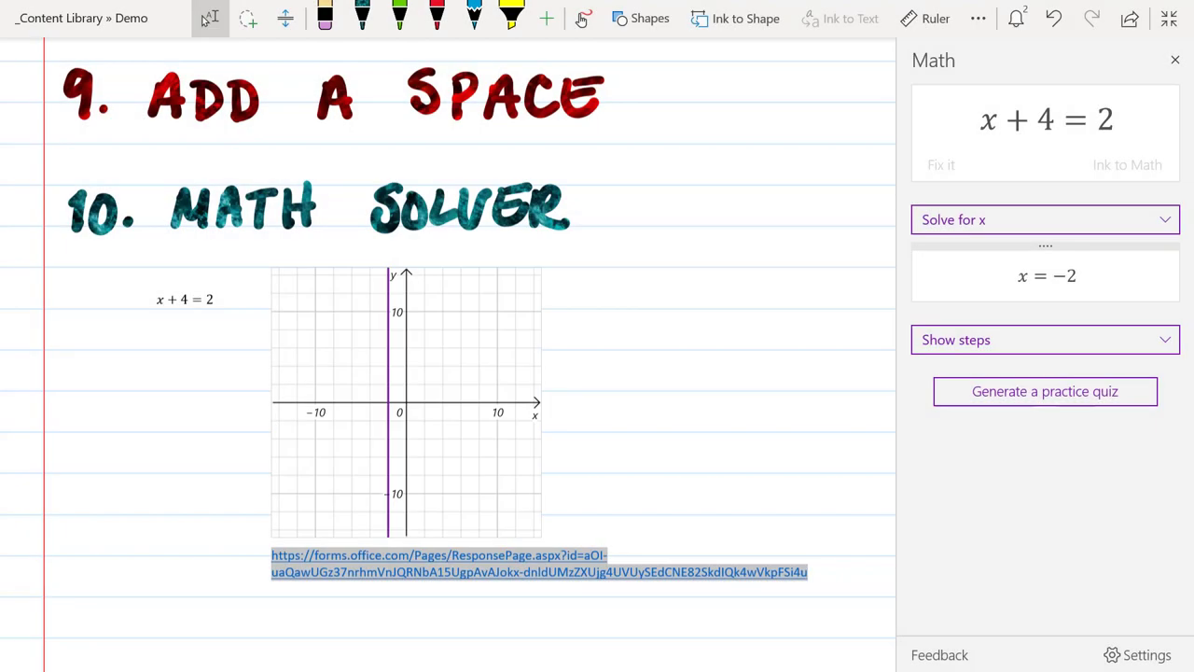
# Answer the quiz with x = 1, x = −2 and x = 2, submit, and view results.
pyautogui.scroll(-3, 447, 354)
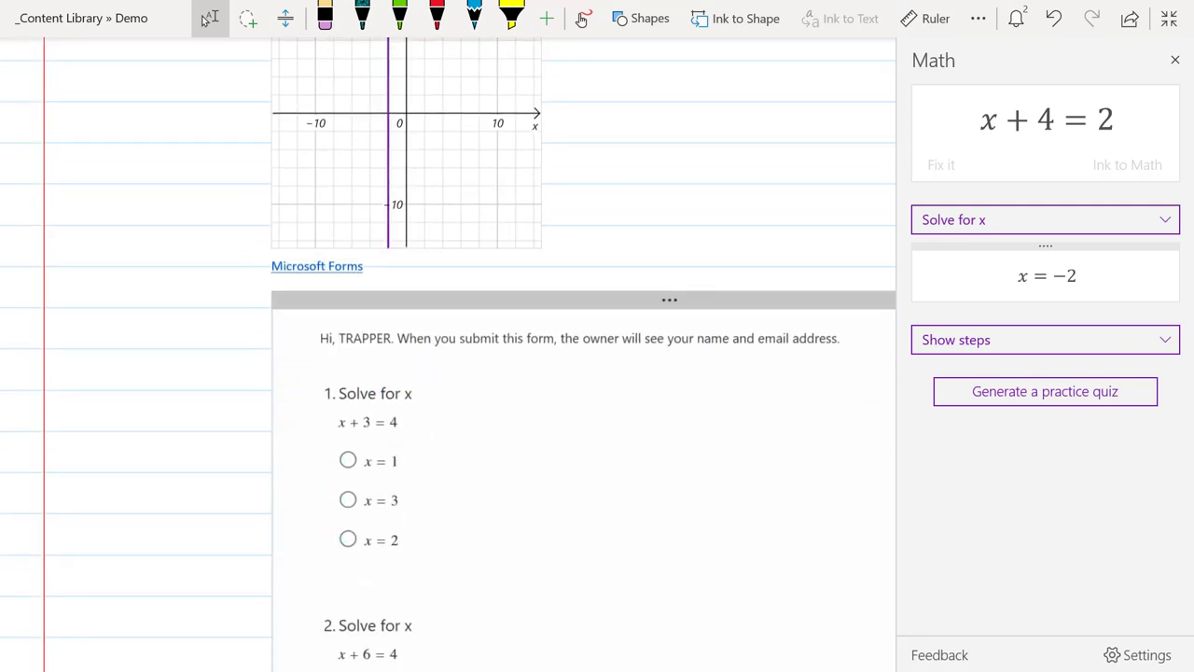
pyautogui.scroll(-3, 583, 480)
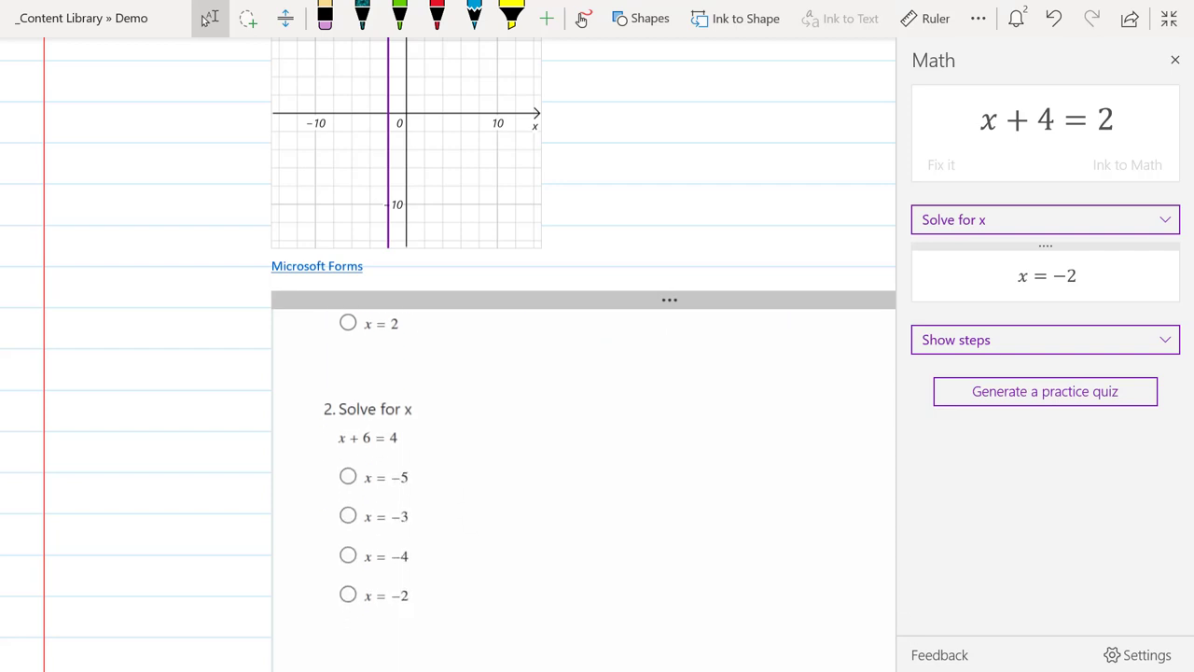
pyautogui.scroll(-1, 582, 481)
pyautogui.scroll(-4, 583, 480)
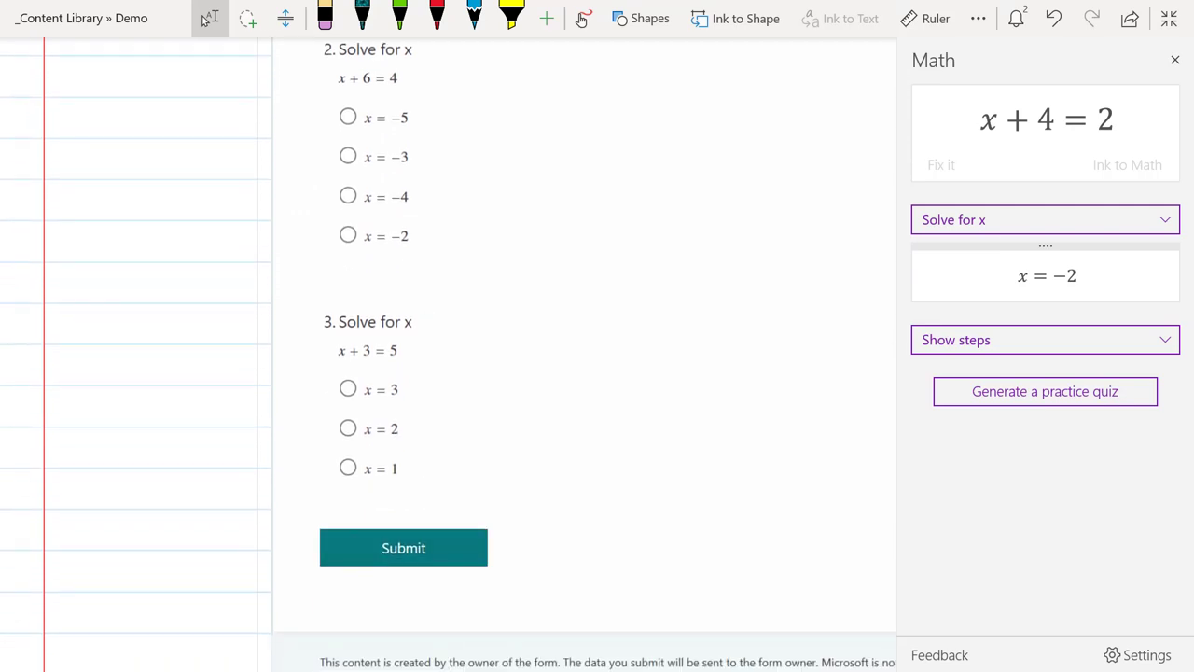
pyautogui.click(346, 428)
pyautogui.scroll(4, 347, 428)
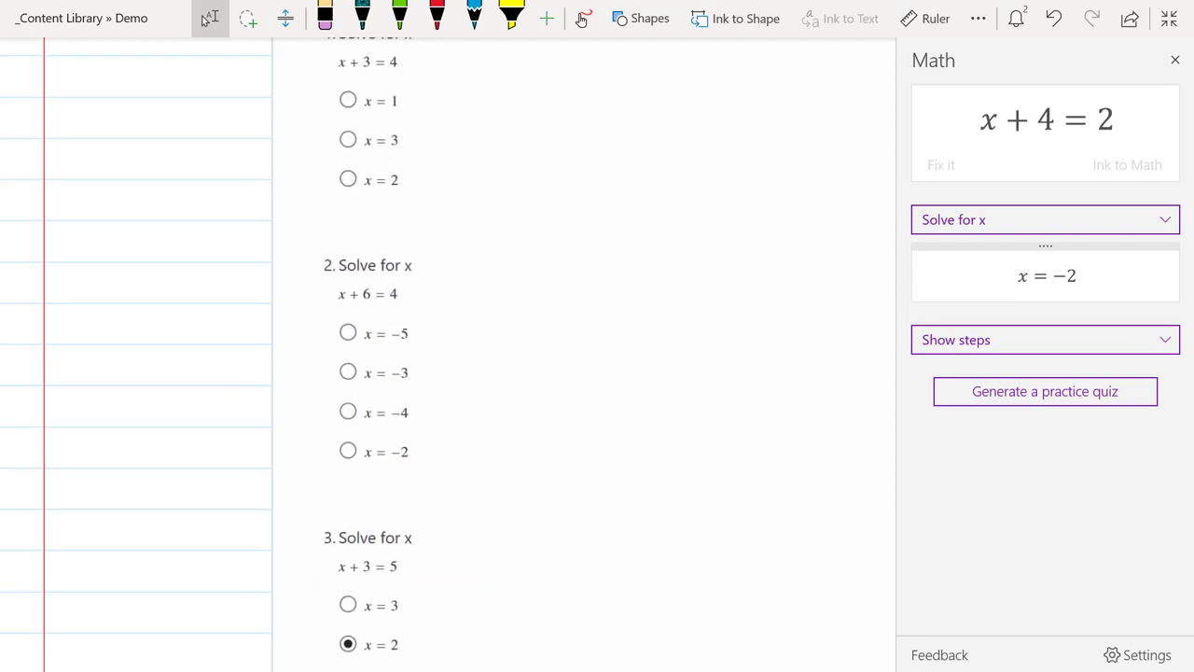
pyautogui.click(346, 523)
pyautogui.scroll(3, 347, 522)
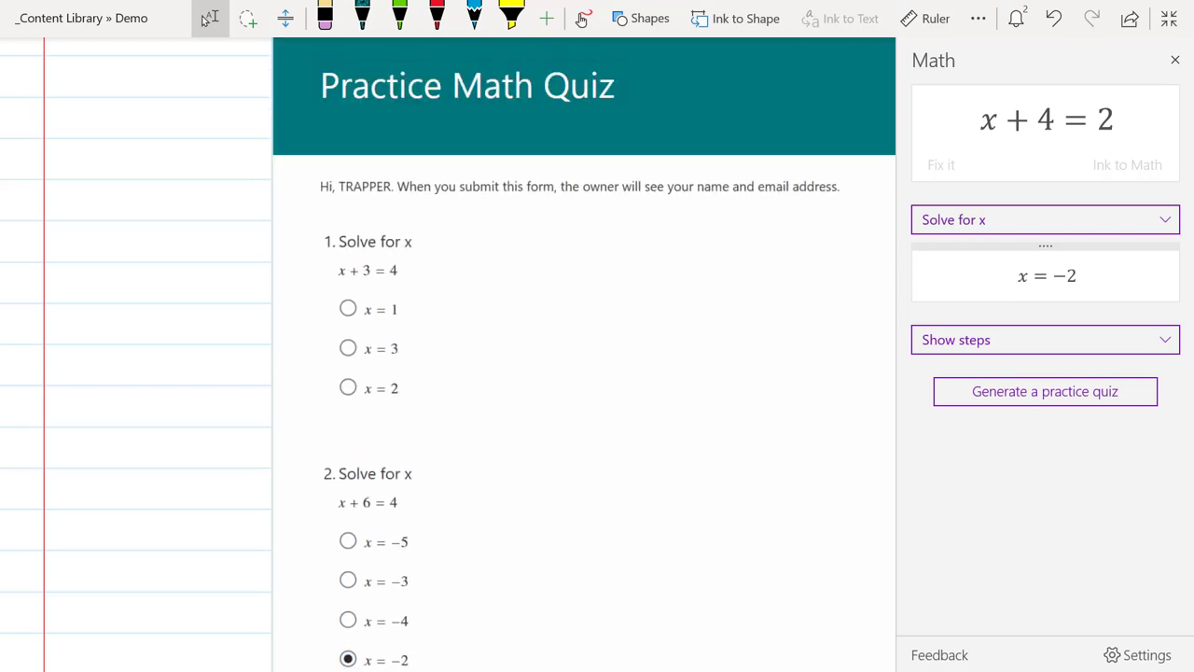
pyautogui.click(347, 360)
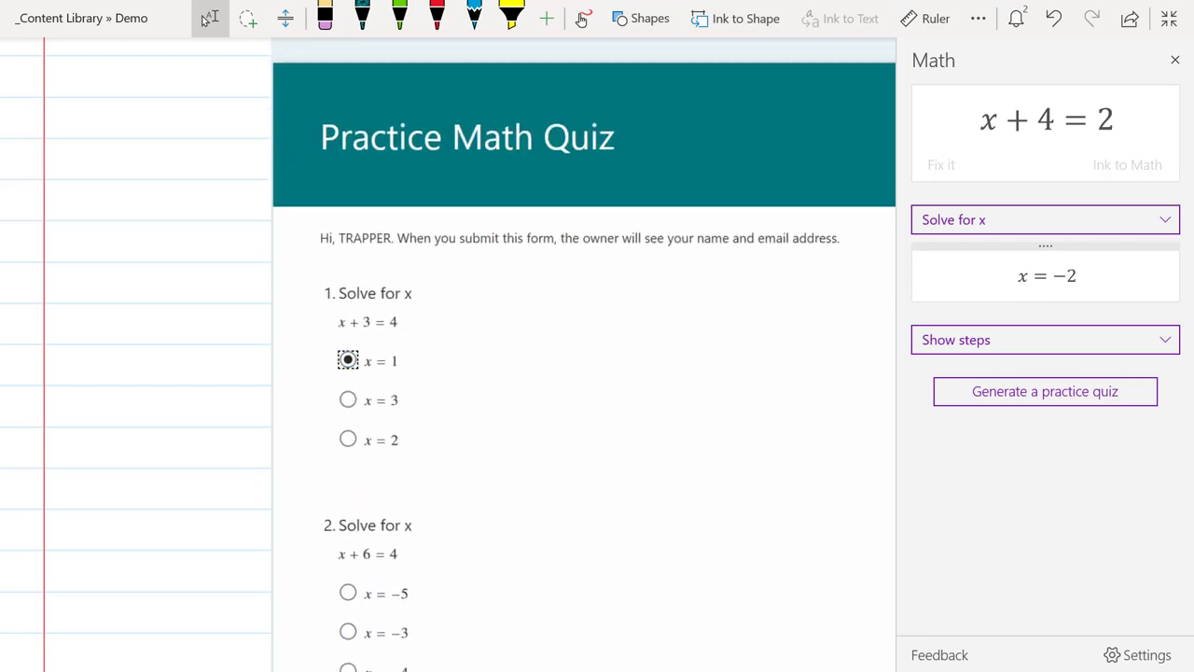
pyautogui.scroll(-5, 347, 360)
pyautogui.click(406, 551)
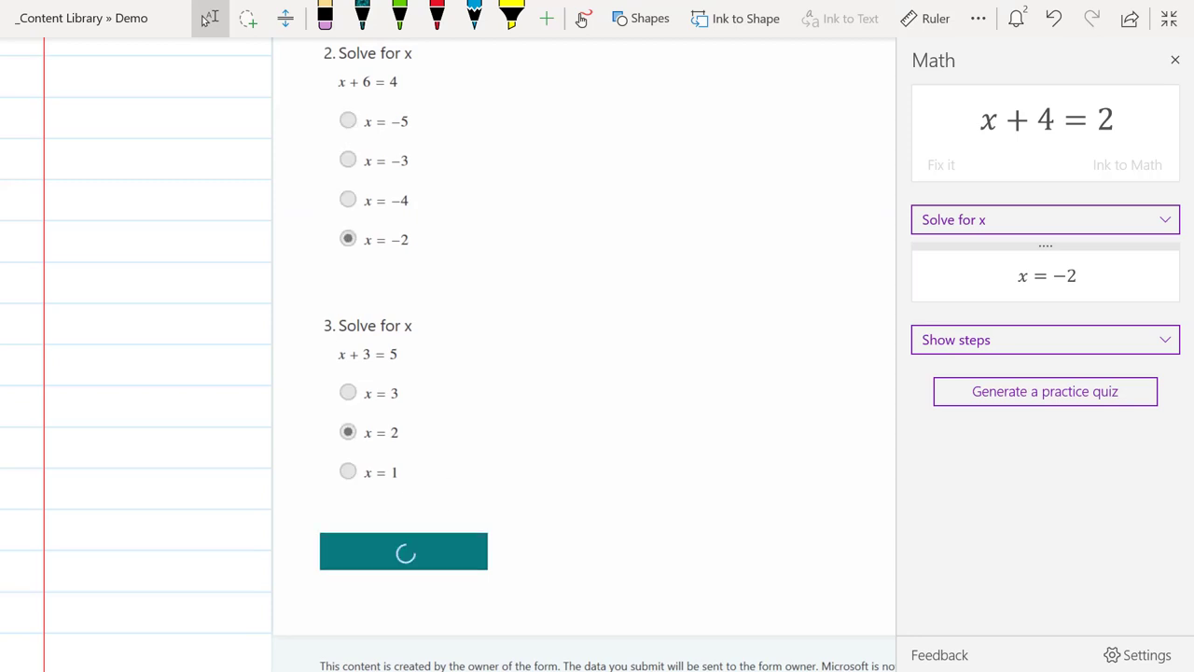
pyautogui.click(403, 360)
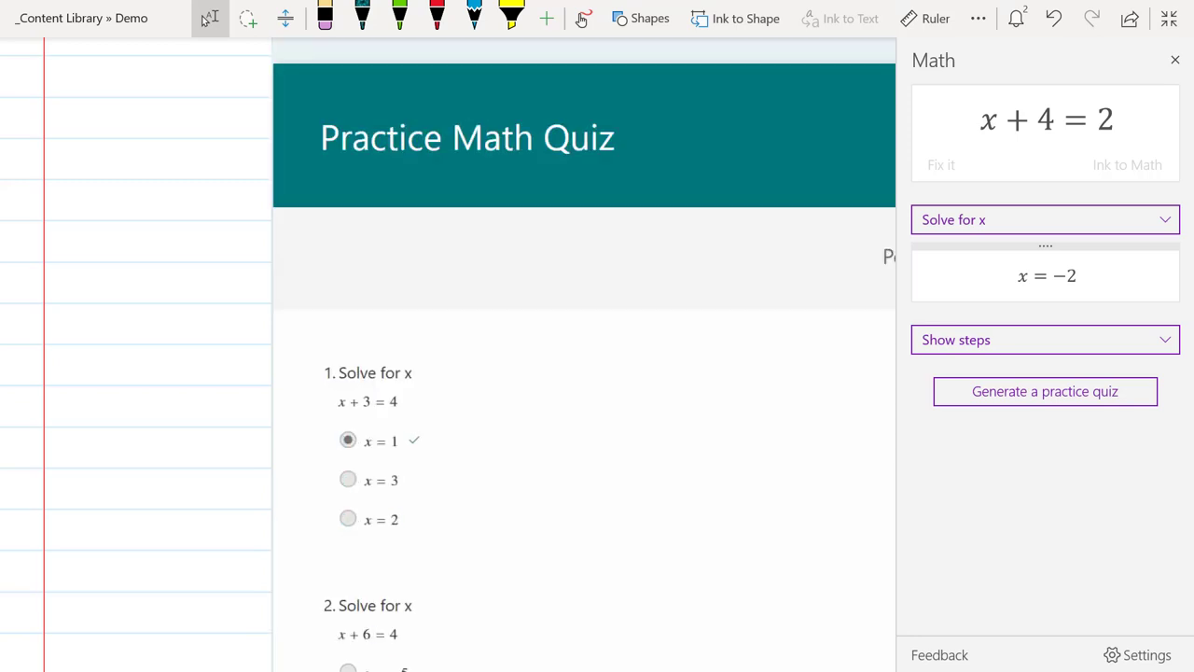
# Close the Math pane and return to the Type tool to review the page.
pyautogui.scroll(-3, 584, 354)
pyautogui.scroll(-3, 584, 354)
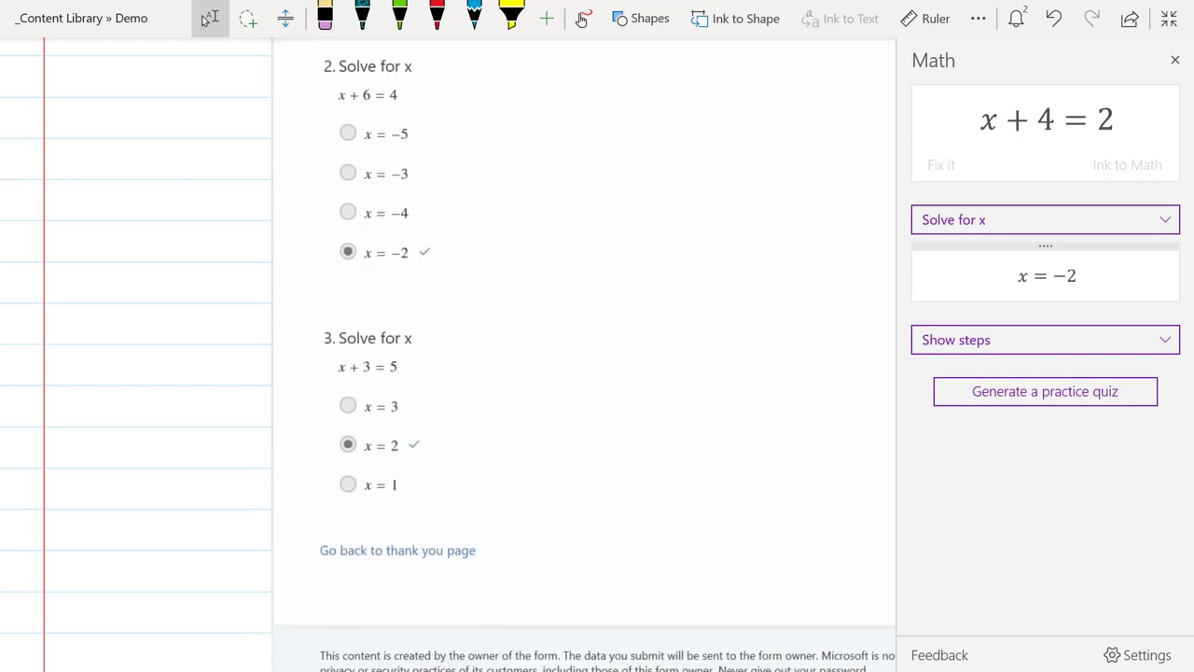
pyautogui.scroll(5, 584, 354)
pyautogui.scroll(1, 584, 355)
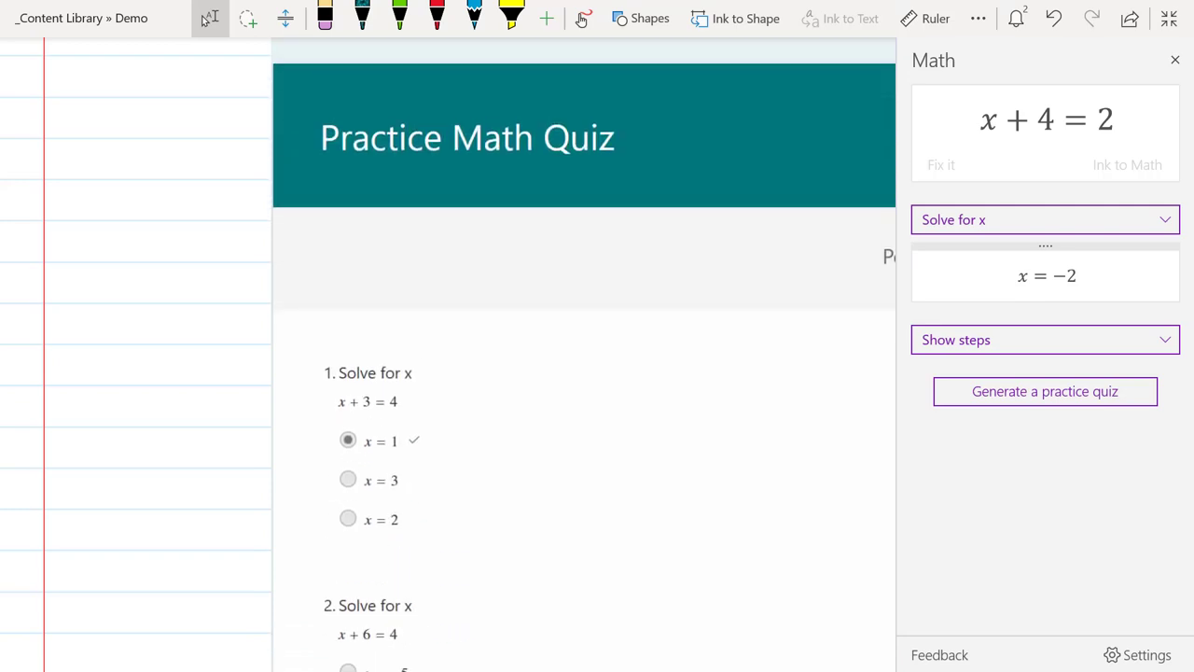
pyautogui.click(248, 17)
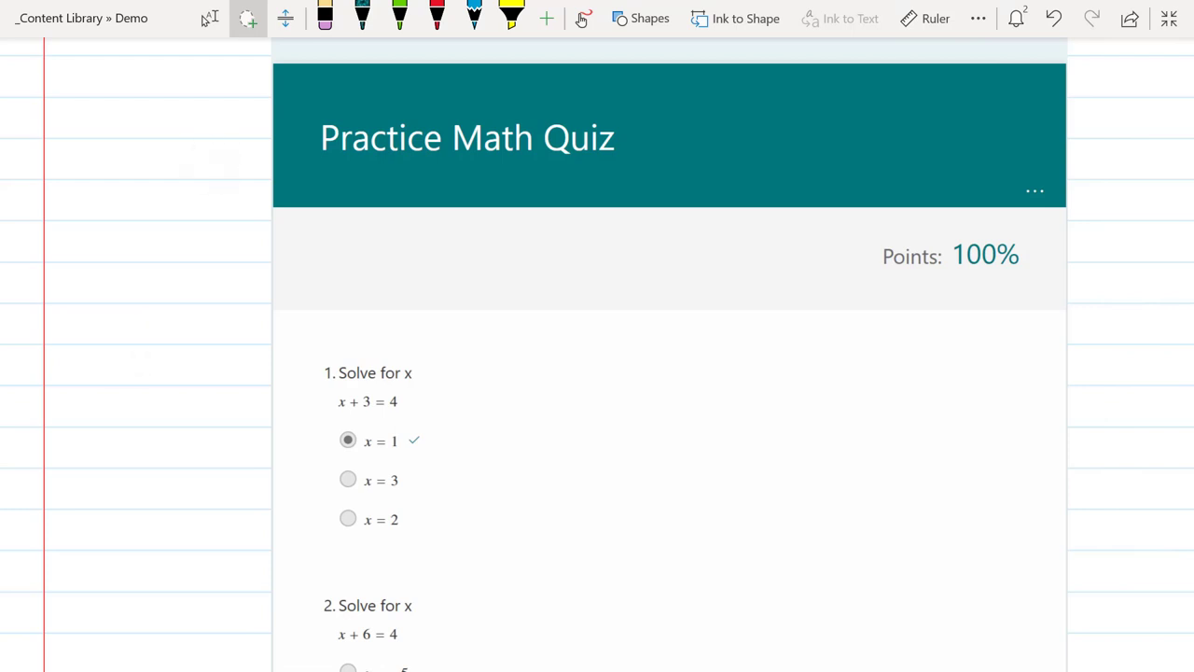
pyautogui.scroll(-3, 189, 421)
pyautogui.click(208, 18)
pyautogui.scroll(4, 597, 374)
pyautogui.scroll(1, 597, 373)
pyautogui.scroll(-2, 596, 373)
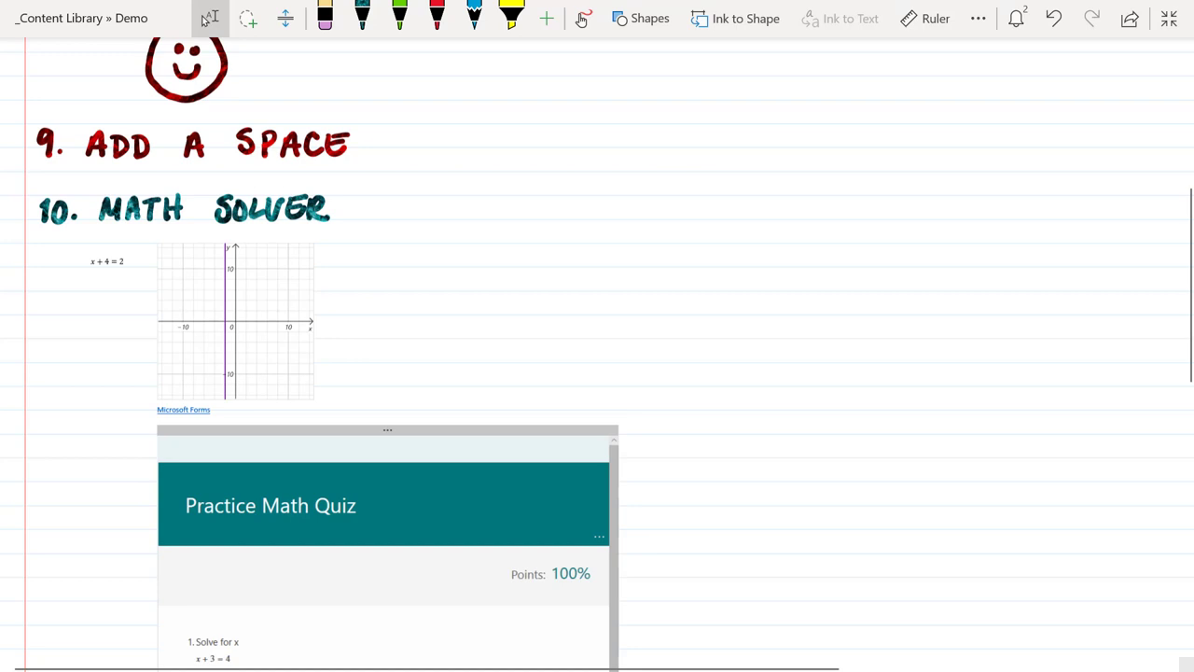
pyautogui.scroll(-5, 728, 109)
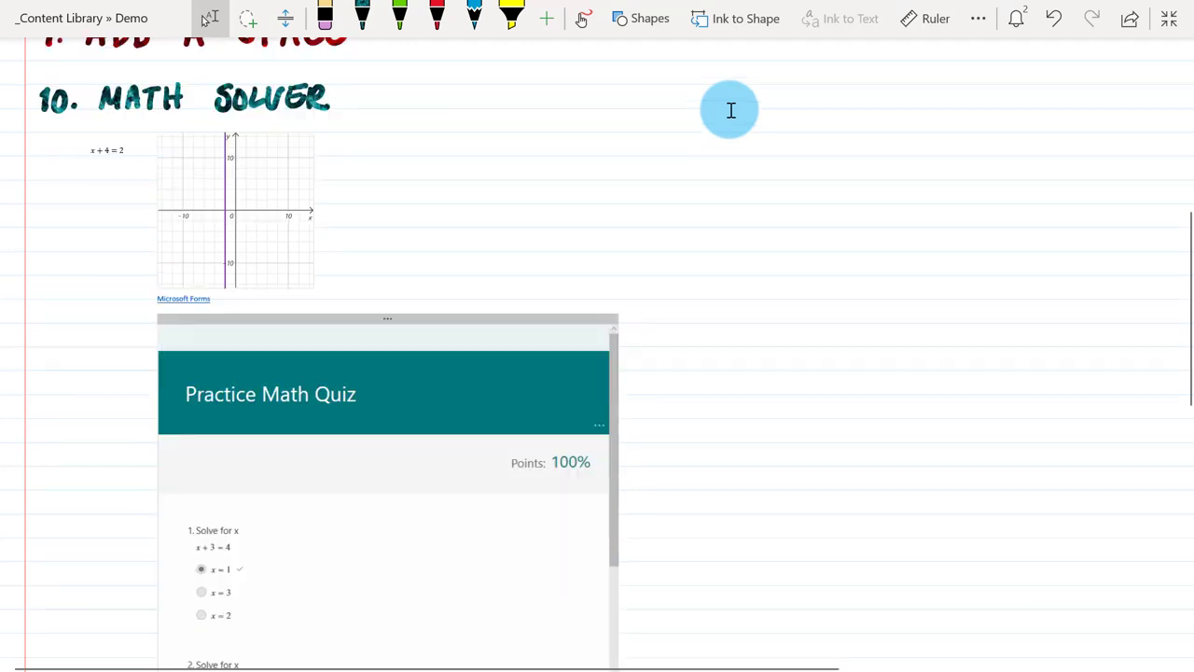
pyautogui.scroll(3, 732, 110)
pyautogui.hscroll(-3, 732, 110)
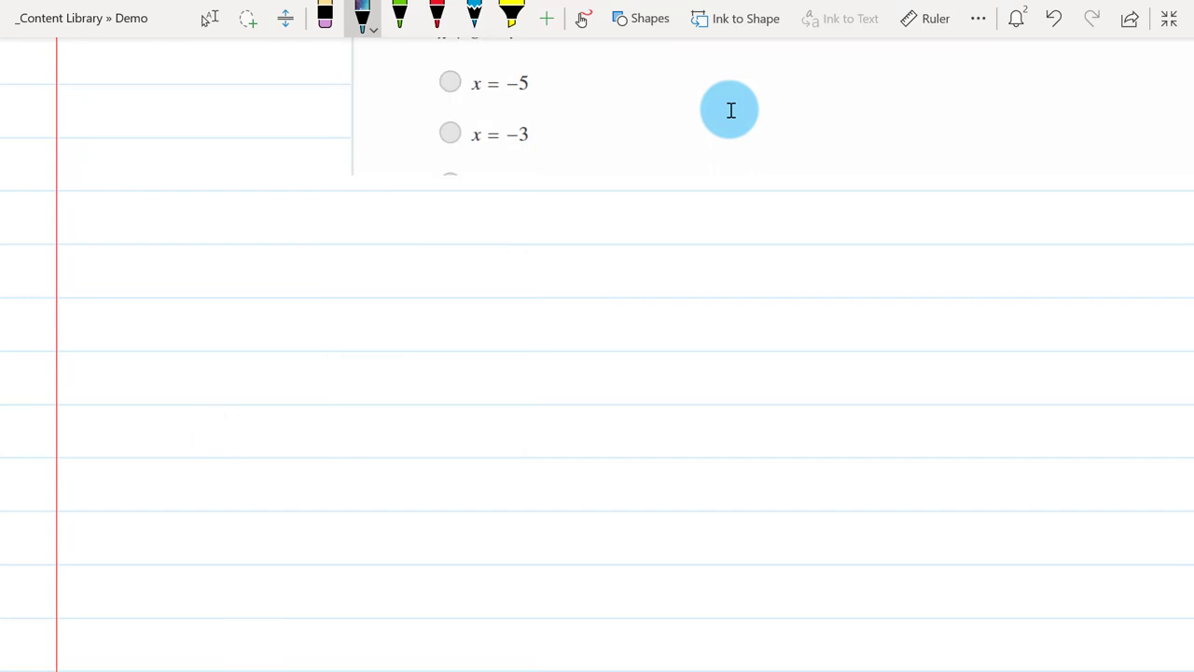
# Handwrite '11. INSERT AND WRITE' in Galaxy glitter ink below the quiz.
pyautogui.moveTo(94, 261); pyautogui.dragTo(89, 295)
pyautogui.moveTo(108, 265); pyautogui.dragTo(123, 293)
pyautogui.moveTo(225, 256); pyautogui.dragTo(225, 298)
pyautogui.moveTo(235, 298)
pyautogui.mouseDown()
pyautogui.moveTo(272, 261)
pyautogui.moveTo(270, 299)
pyautogui.mouseUp()
pyautogui.moveTo(315, 259)
pyautogui.mouseDown()
pyautogui.moveTo(285, 302)
pyautogui.moveTo(401, 299)
pyautogui.mouseUp()
pyautogui.moveTo(425, 250)
pyautogui.mouseDown()
pyautogui.moveTo(428, 297)
pyautogui.moveTo(456, 250)
pyautogui.mouseUp()
pyautogui.moveTo(511, 297); pyautogui.dragTo(550, 296)
pyautogui.moveTo(519, 276)
pyautogui.mouseDown()
pyautogui.moveTo(554, 276)
pyautogui.moveTo(595, 299)
pyautogui.moveTo(600, 248)
pyautogui.mouseUp()
pyautogui.moveTo(612, 299); pyautogui.dragTo(614, 252)
pyautogui.moveTo(615, 252); pyautogui.dragTo(616, 297)
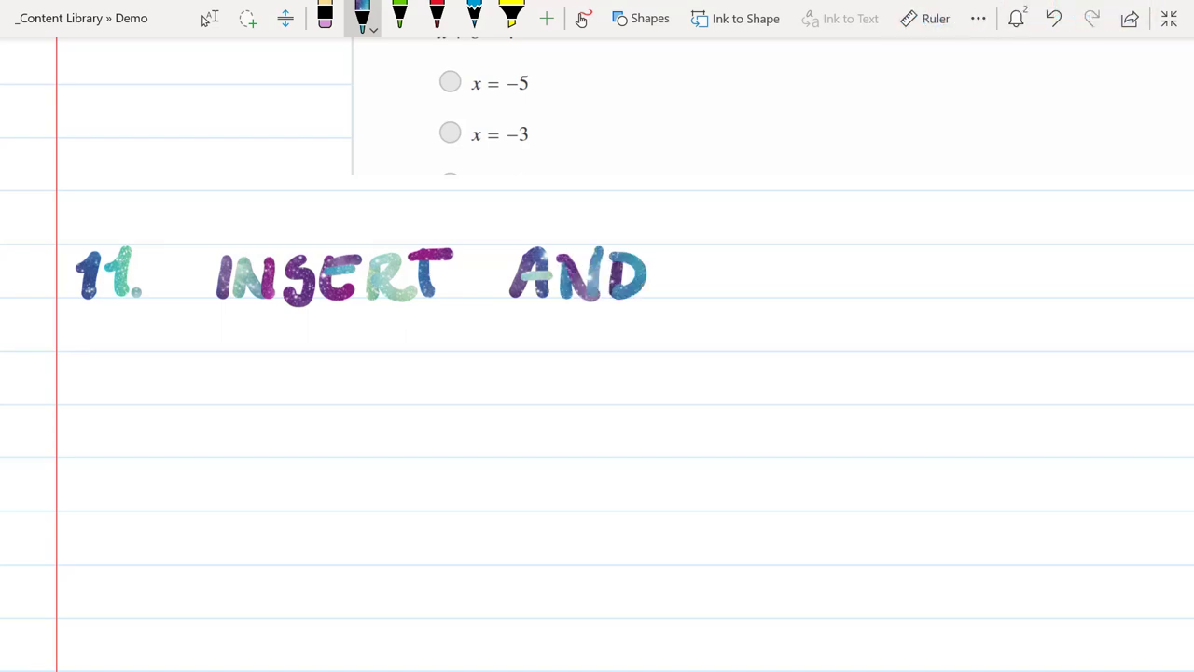
pyautogui.moveTo(716, 258)
pyautogui.mouseDown()
pyautogui.moveTo(733, 299)
pyautogui.moveTo(772, 260)
pyautogui.mouseUp()
pyautogui.moveTo(782, 260)
pyautogui.mouseDown()
pyautogui.moveTo(784, 299)
pyautogui.moveTo(821, 298)
pyautogui.mouseUp()
pyautogui.moveTo(845, 259)
pyautogui.mouseDown()
pyautogui.moveTo(847, 299)
pyautogui.moveTo(866, 256)
pyautogui.mouseUp()
pyautogui.moveTo(901, 257); pyautogui.dragTo(877, 296)
# Handwrite 'ON A DOCUMENT' on the heading's second line.
pyautogui.moveTo(241, 313); pyautogui.dragTo(235, 315)
pyautogui.moveTo(257, 354)
pyautogui.mouseDown()
pyautogui.moveTo(257, 313)
pyautogui.moveTo(294, 311)
pyautogui.mouseUp()
pyautogui.moveTo(388, 317); pyautogui.dragTo(414, 355)
pyautogui.moveTo(475, 315); pyautogui.dragTo(475, 356)
pyautogui.moveTo(533, 320); pyautogui.dragTo(584, 355)
pyautogui.moveTo(599, 317)
pyautogui.mouseDown()
pyautogui.moveTo(616, 357)
pyautogui.moveTo(640, 317)
pyautogui.mouseUp()
pyautogui.moveTo(649, 357)
pyautogui.mouseDown()
pyautogui.moveTo(684, 323)
pyautogui.moveTo(699, 356)
pyautogui.mouseUp()
pyautogui.moveTo(752, 318)
pyautogui.mouseDown()
pyautogui.moveTo(752, 355)
pyautogui.moveTo(744, 329)
pyautogui.mouseUp()
pyautogui.moveTo(769, 356)
pyautogui.mouseDown()
pyautogui.moveTo(815, 317)
pyautogui.moveTo(834, 358)
pyautogui.mouseUp()
pyautogui.moveTo(815, 317); pyautogui.dragTo(871, 308)
# Leave full-screen view so the ribbon is back.
pyautogui.scroll(-3, 597, 373)
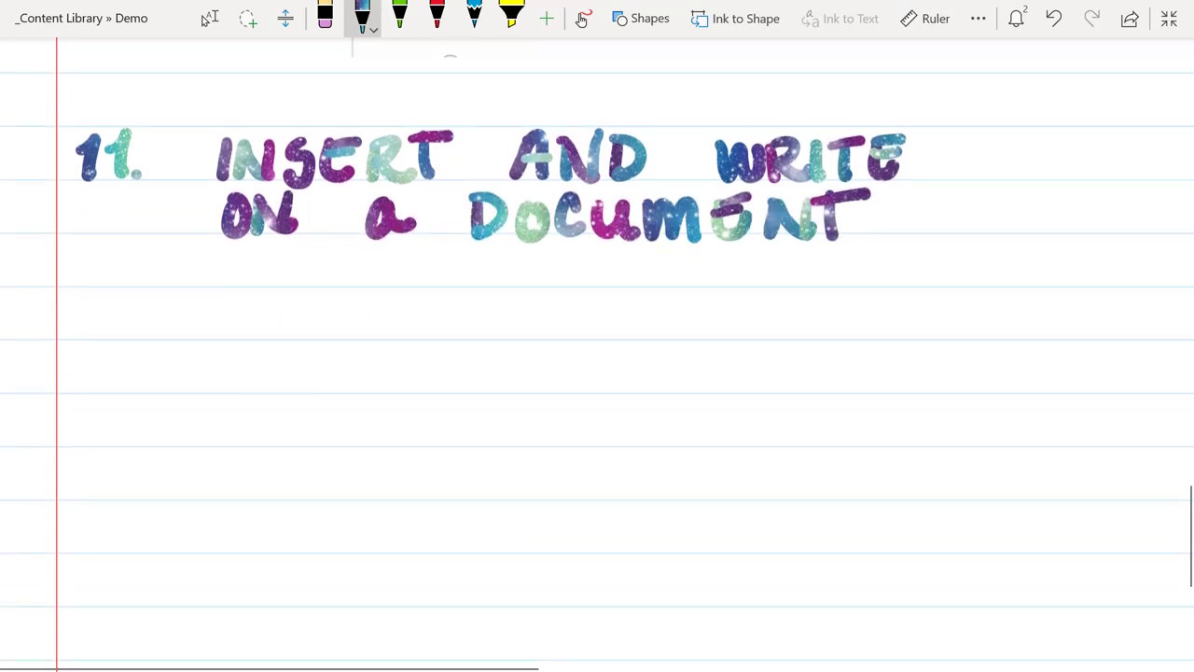
pyautogui.click(209, 18)
pyautogui.click(1175, 18)
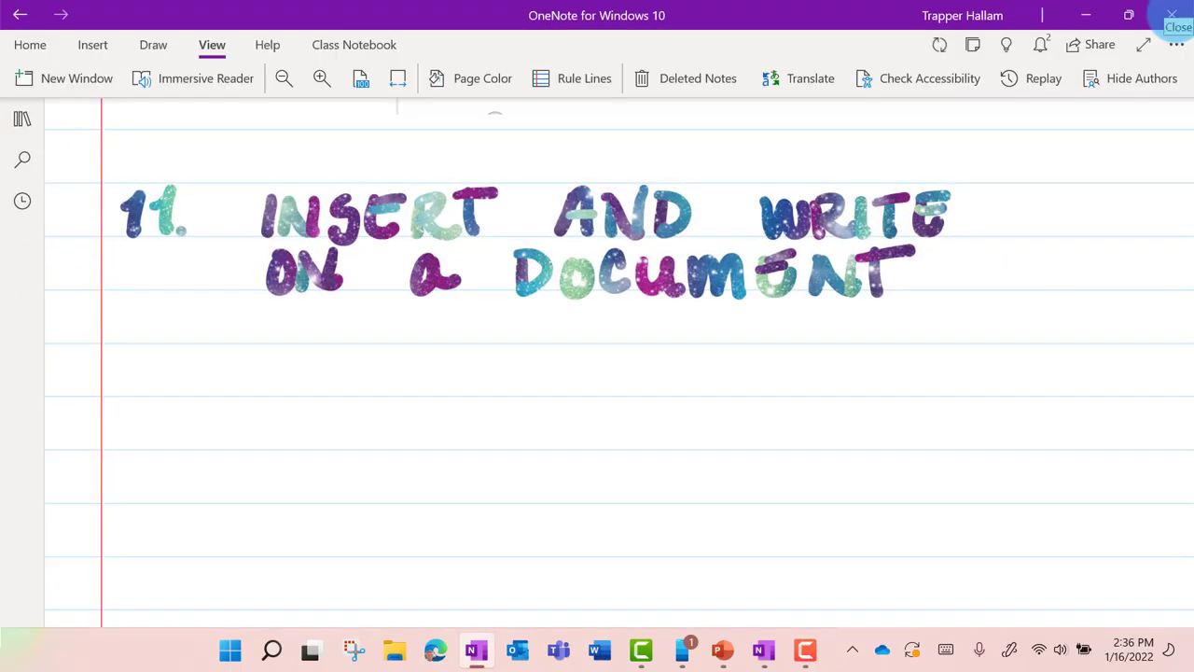
# Insert the Sub Request PDF from T&L > Forms as a printout on the page.
pyautogui.click(153, 44)
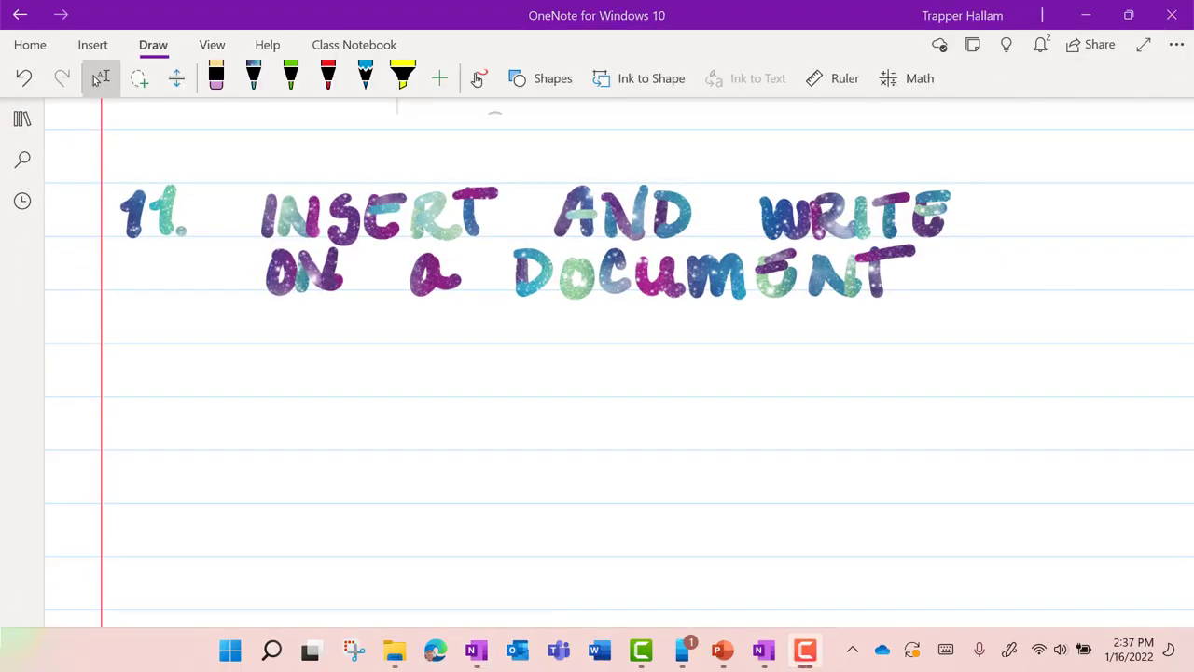
pyautogui.click(92, 45)
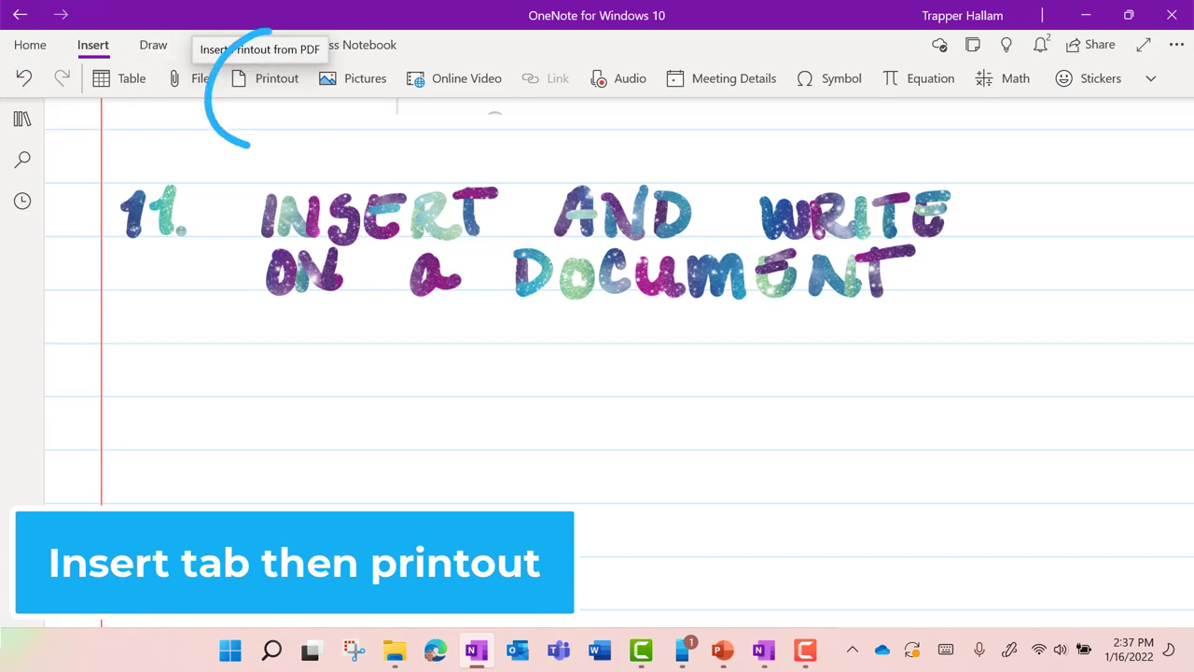
pyautogui.click(267, 82)
pyautogui.moveTo(140, 354); pyautogui.dragTo(149, 219)
pyautogui.scroll(-1, 151, 204)
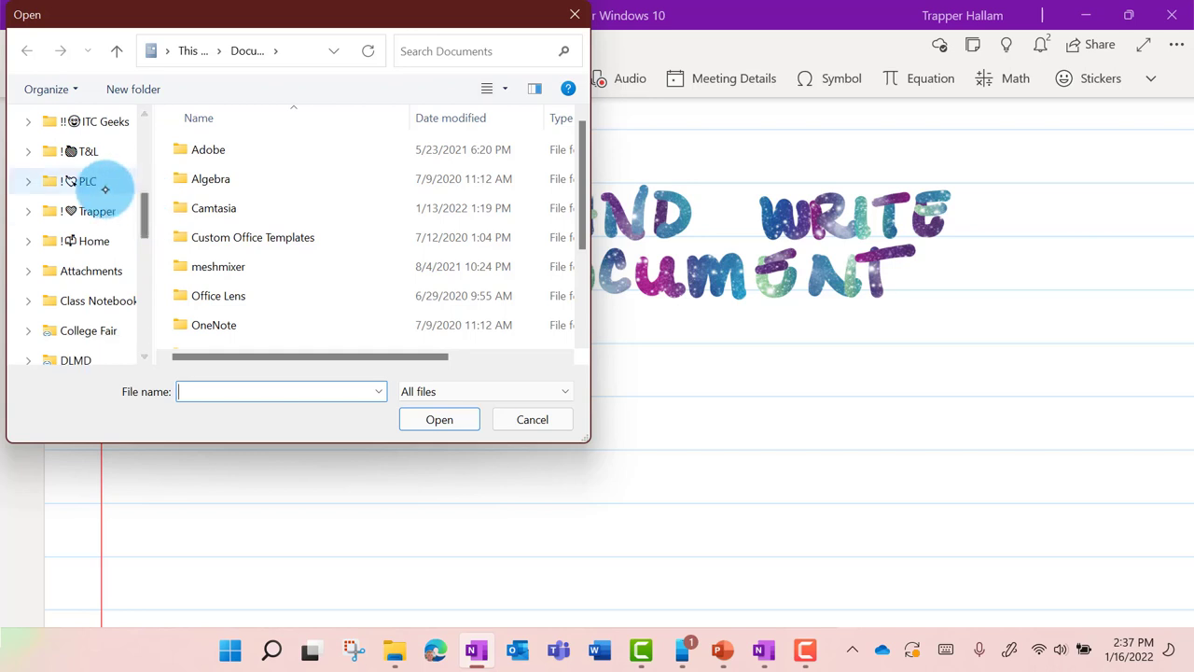
pyautogui.click(81, 151)
pyautogui.doubleClick(207, 237)
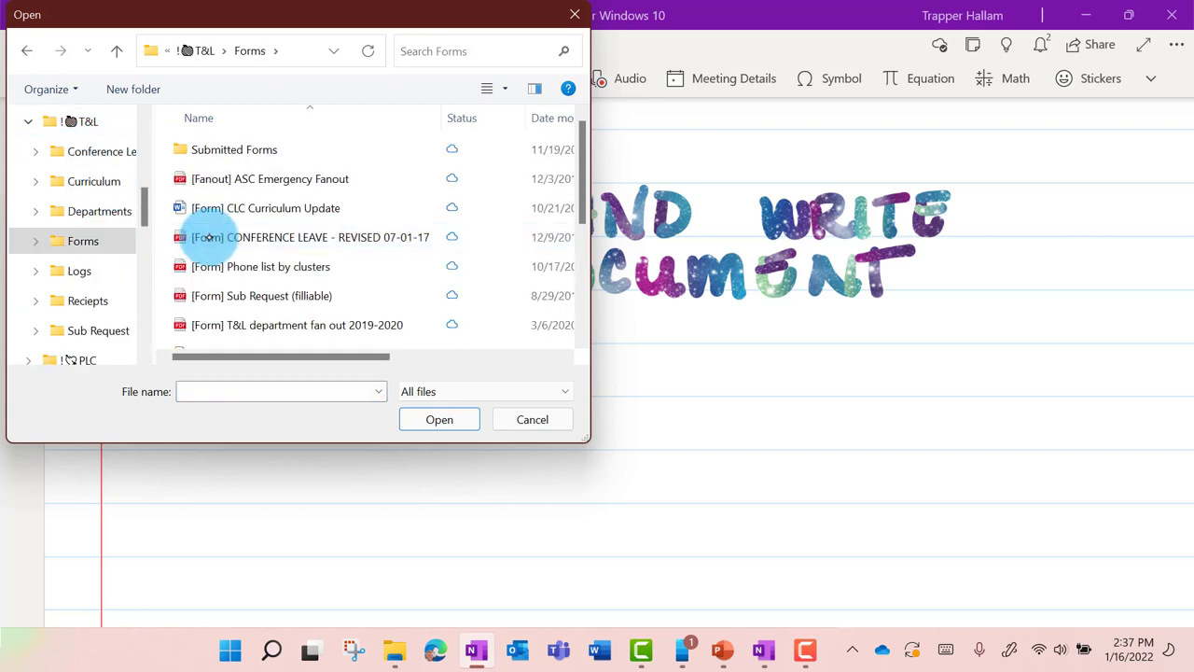
pyautogui.doubleClick(276, 295)
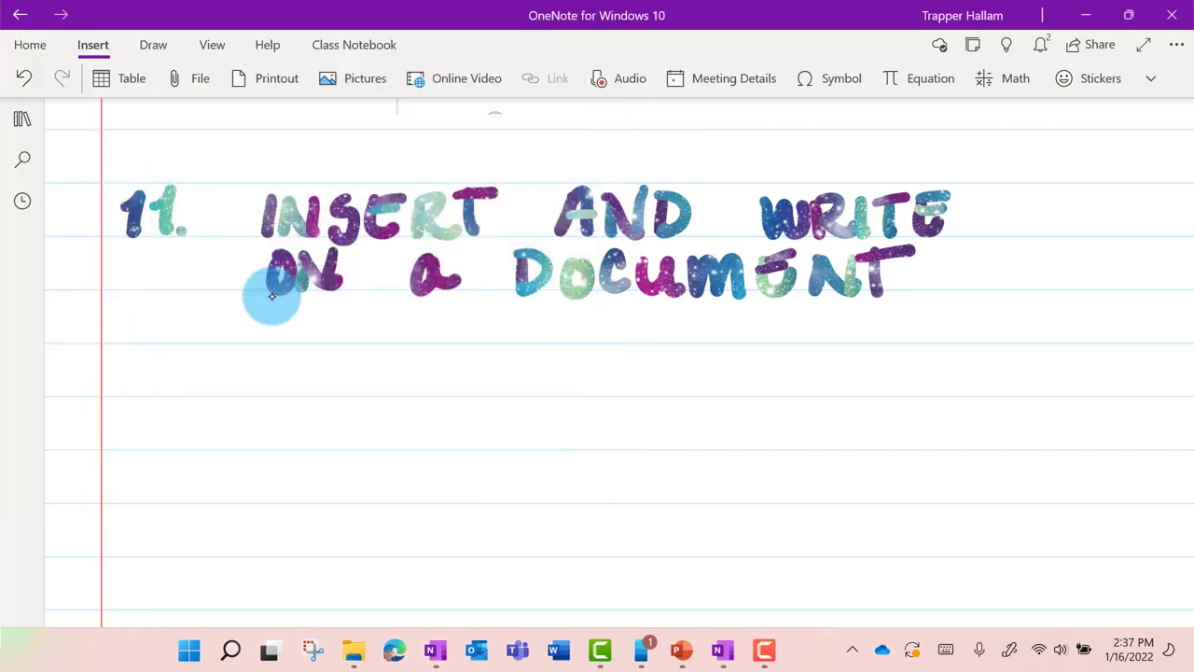
pyautogui.scroll(-5, 271, 296)
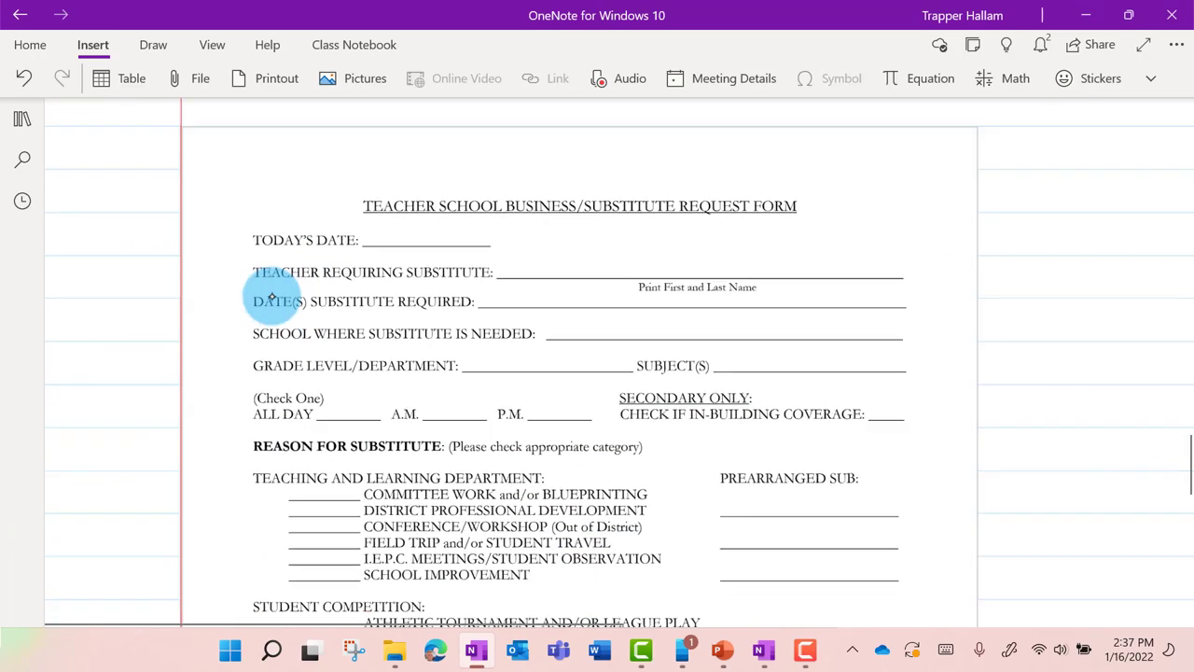
pyautogui.scroll(5, 271, 296)
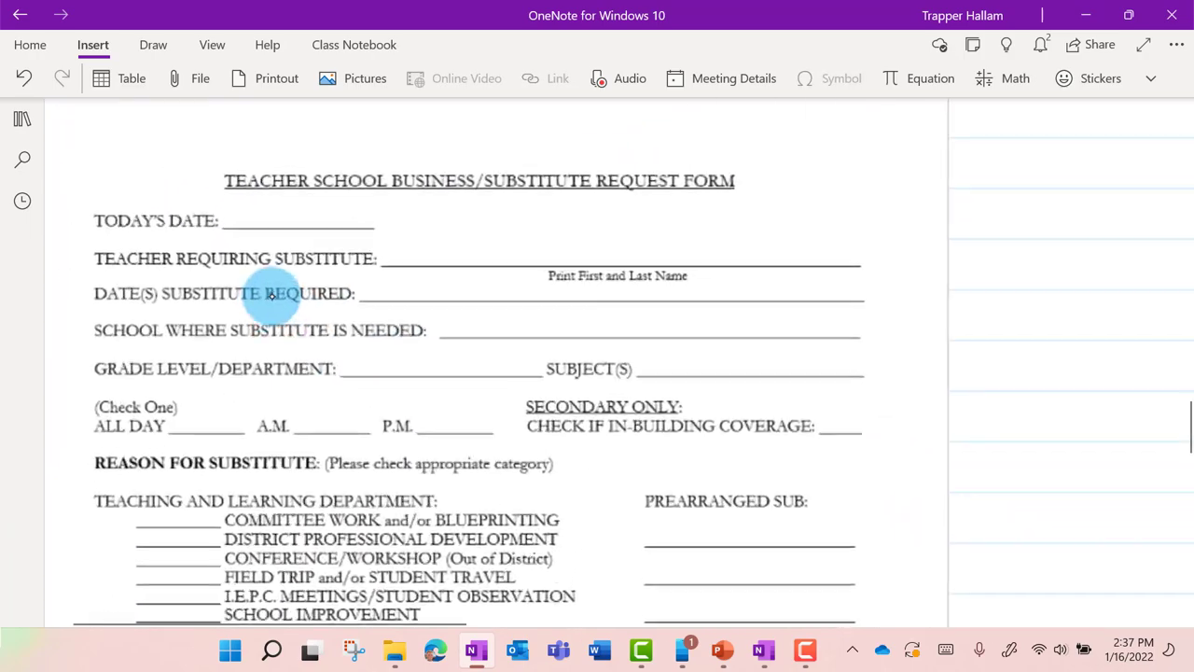
# Set the form printout as the page background and choose the red pen.
pyautogui.hotkey('alt', 'd')
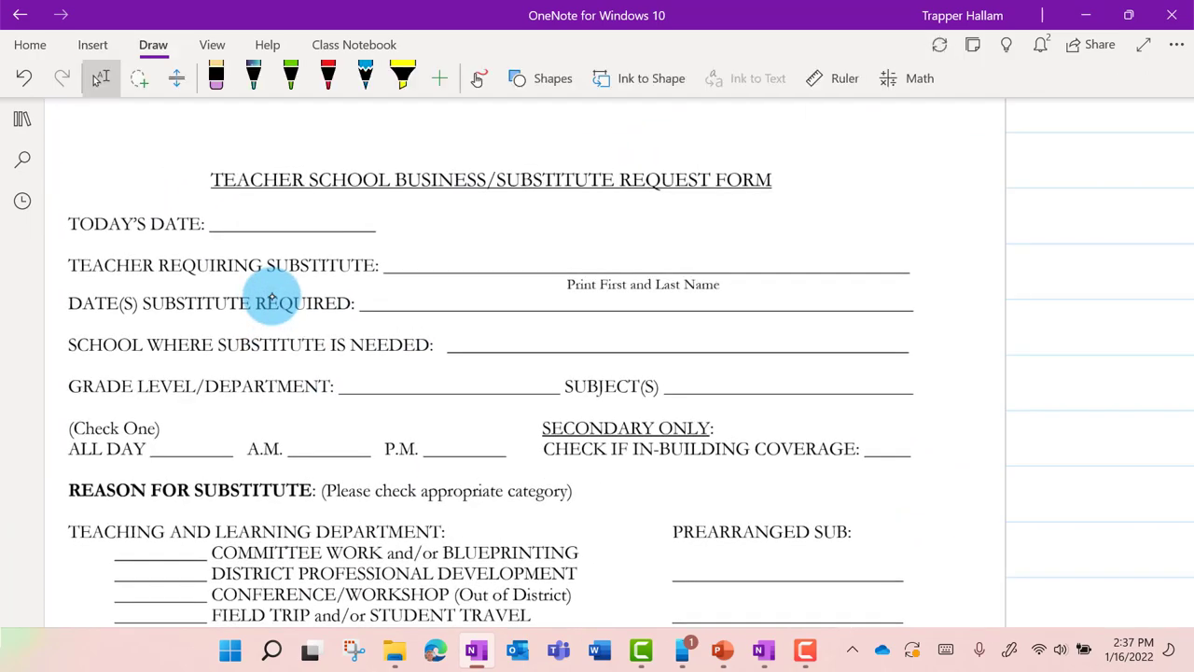
pyautogui.scroll(-5, 271, 296)
pyautogui.click(272, 295)
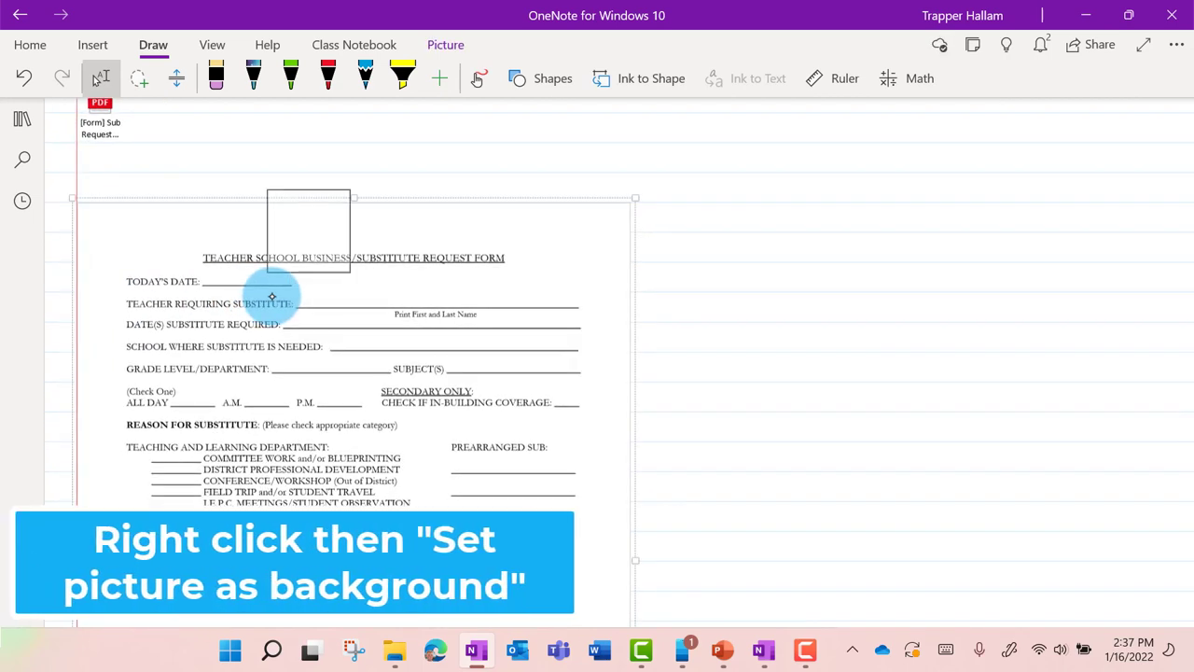
pyautogui.rightClick(271, 296)
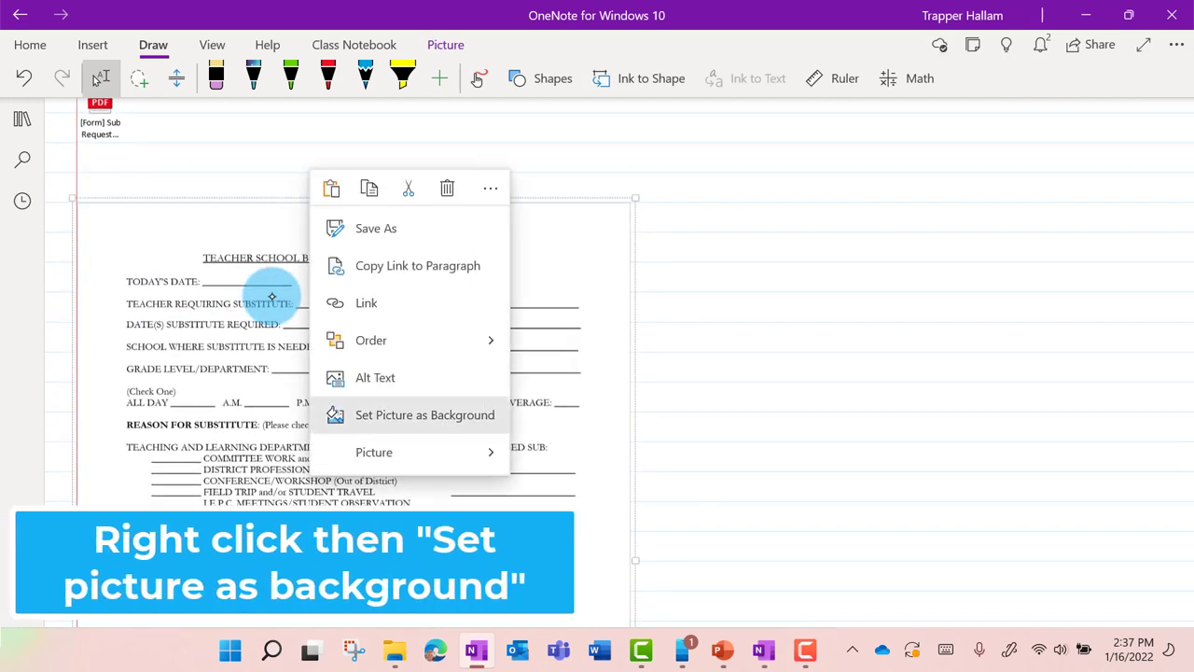
pyautogui.press('Return')
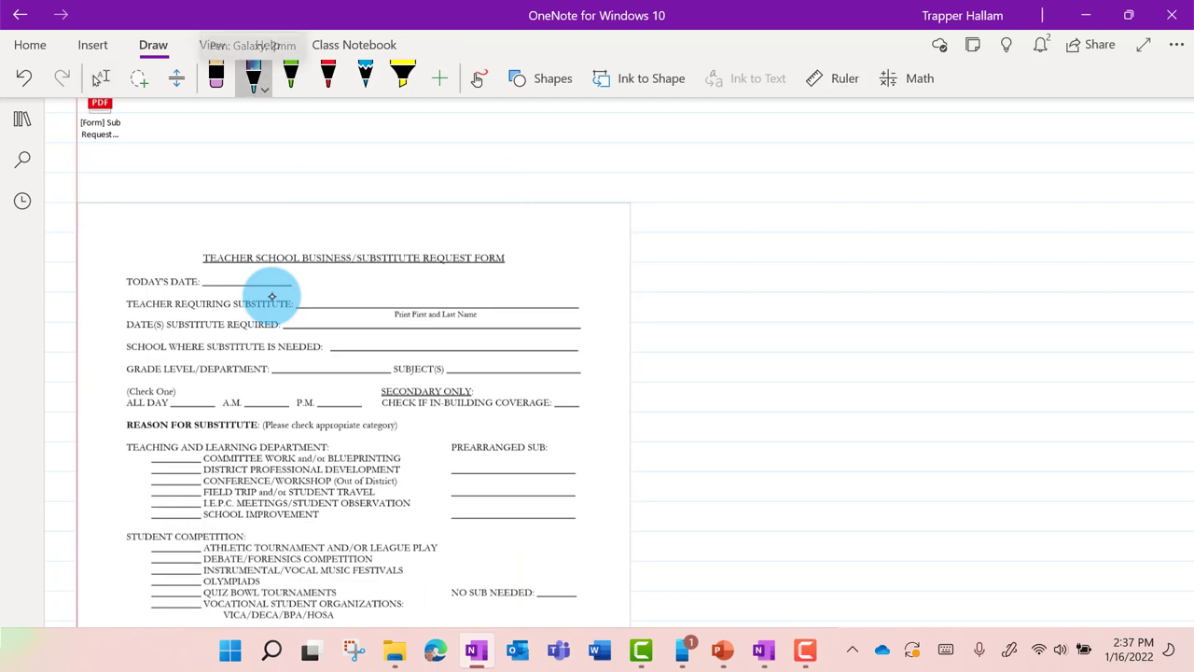
pyautogui.click(252, 78)
# Write today's date 1.16.22 and the teacher's name on the form in red ink.
pyautogui.scroll(5, 271, 297)
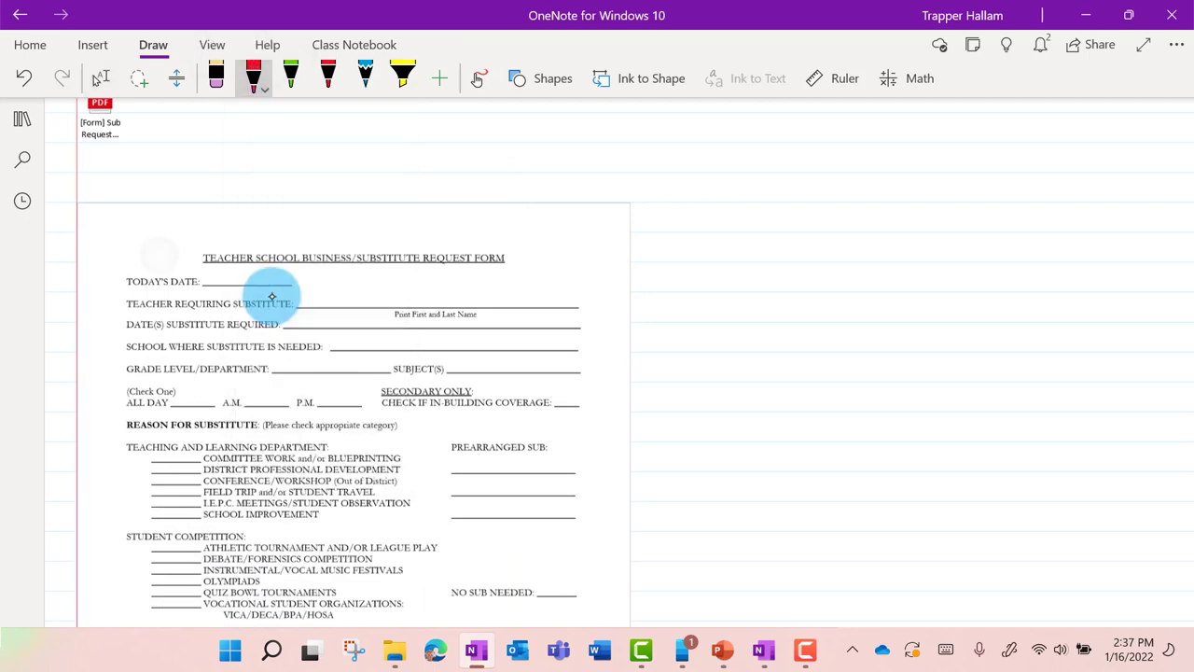
pyautogui.moveTo(310, 224); pyautogui.dragTo(306, 258)
pyautogui.click(331, 249)
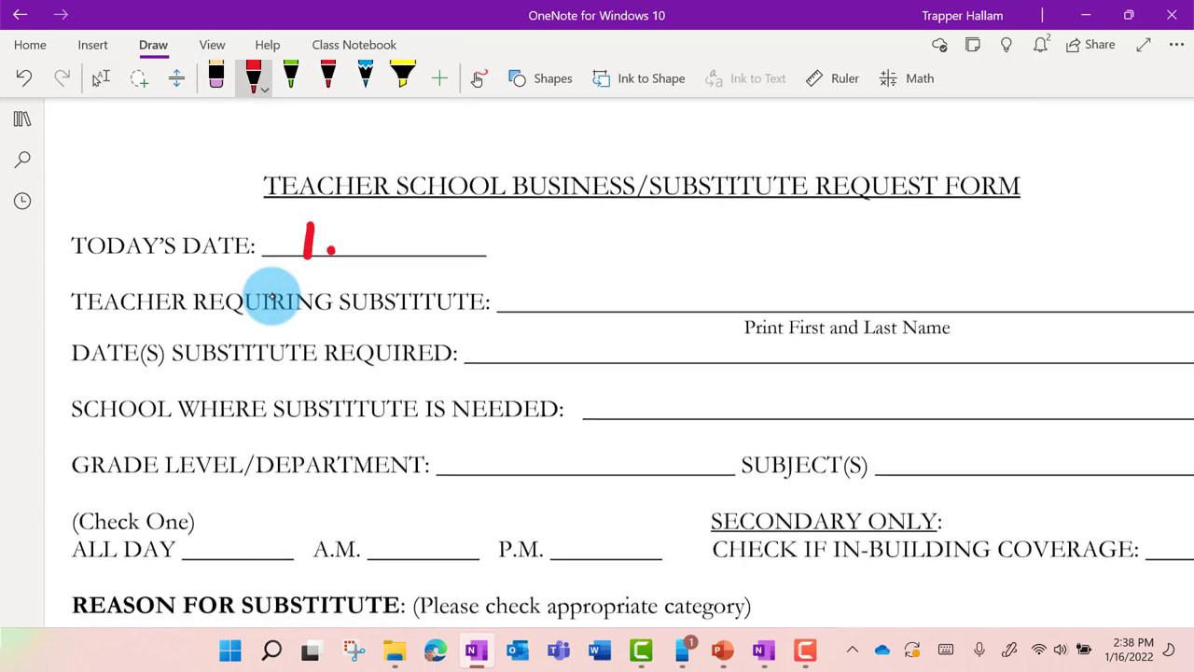
pyautogui.hscroll(2, 271, 296)
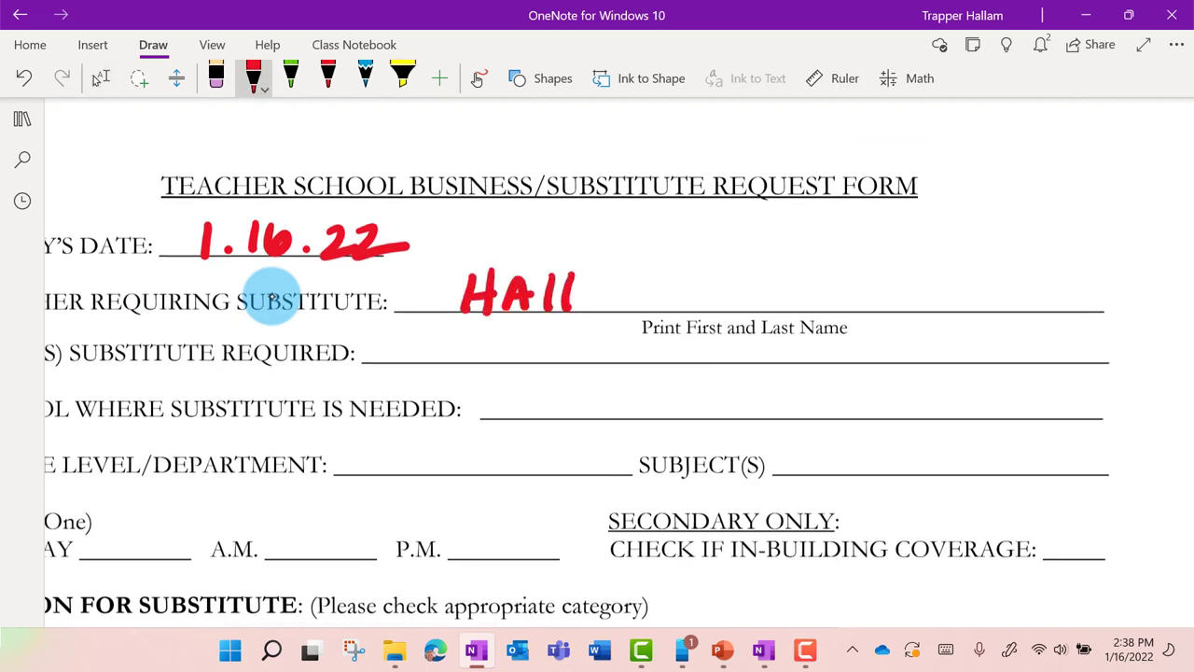
pyautogui.moveTo(619, 314); pyautogui.dragTo(662, 311)
pyautogui.hscroll(-1, 271, 297)
# With the red pen reselected, ink the Dates line and draw a smiley on the School line.
pyautogui.click(101, 78)
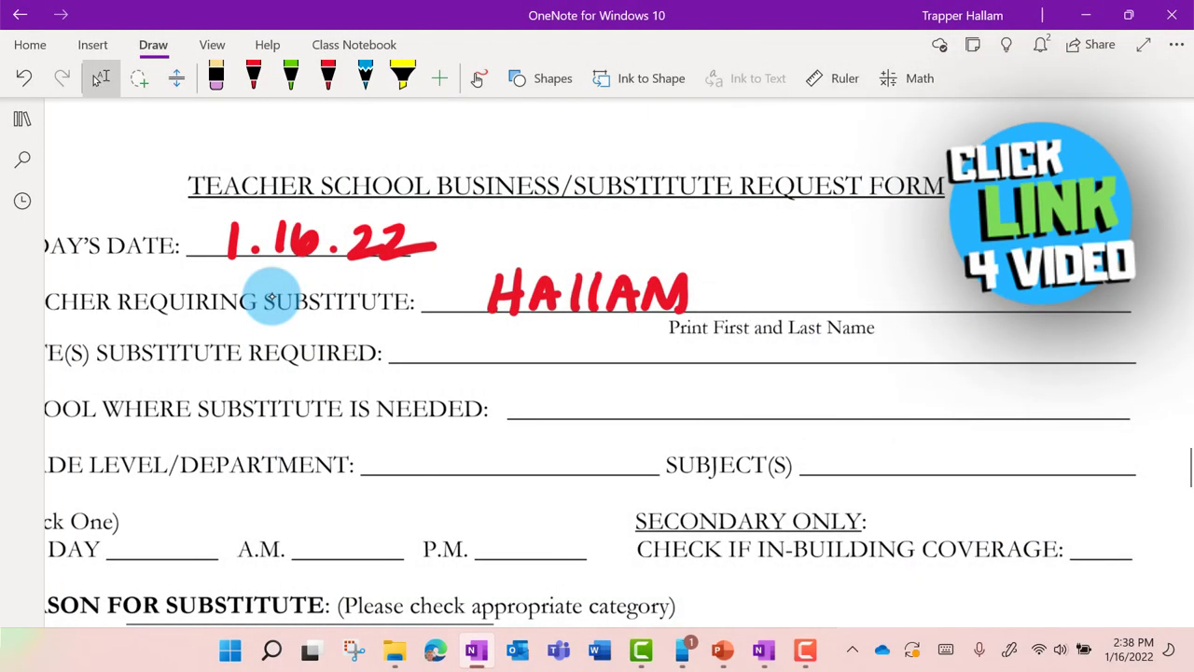
pyautogui.click(253, 78)
pyautogui.moveTo(494, 339); pyautogui.dragTo(467, 364)
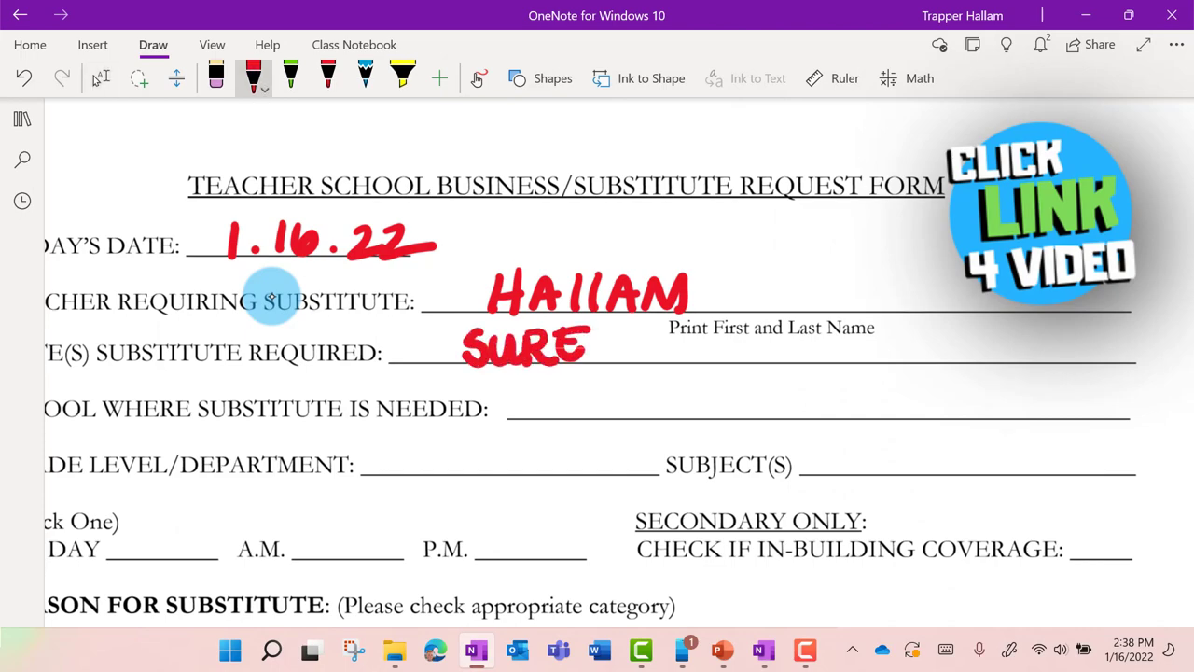
pyautogui.scroll(-2, 271, 297)
pyautogui.hscroll(2, 271, 296)
pyautogui.moveTo(571, 272); pyautogui.dragTo(569, 275)
pyautogui.click(570, 296)
# Scroll back up to the inking tips at the top of the page.
pyautogui.scroll(-3, 271, 297)
pyautogui.scroll(10, 272, 297)
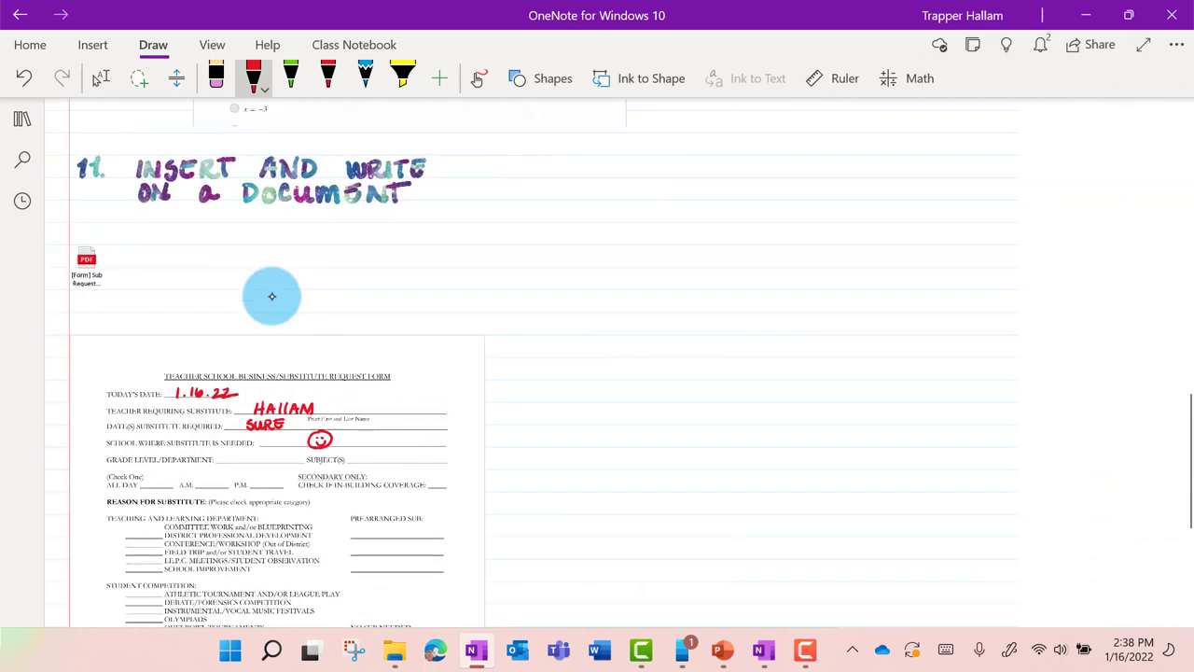
pyautogui.scroll(3, 272, 297)
pyautogui.scroll(15, 272, 296)
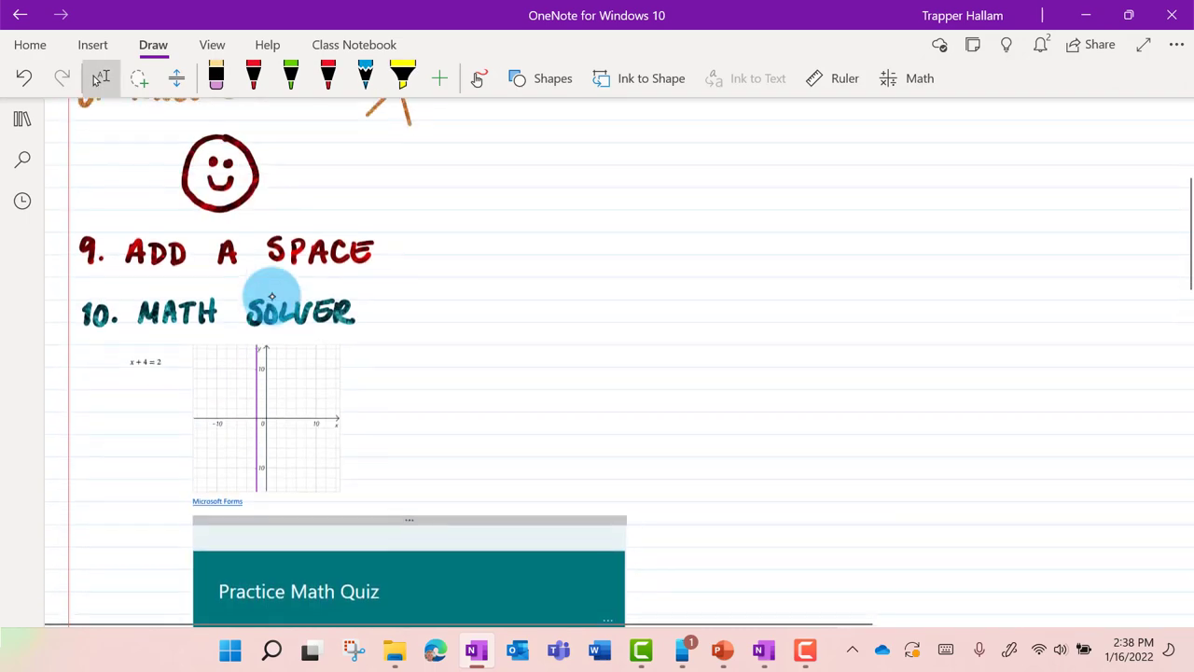
pyautogui.scroll(3, 272, 296)
# Scroll the 12. Digital Inking page slightly with the navigation pane showing sections and pages.
pyautogui.scroll(-1, 271, 296)
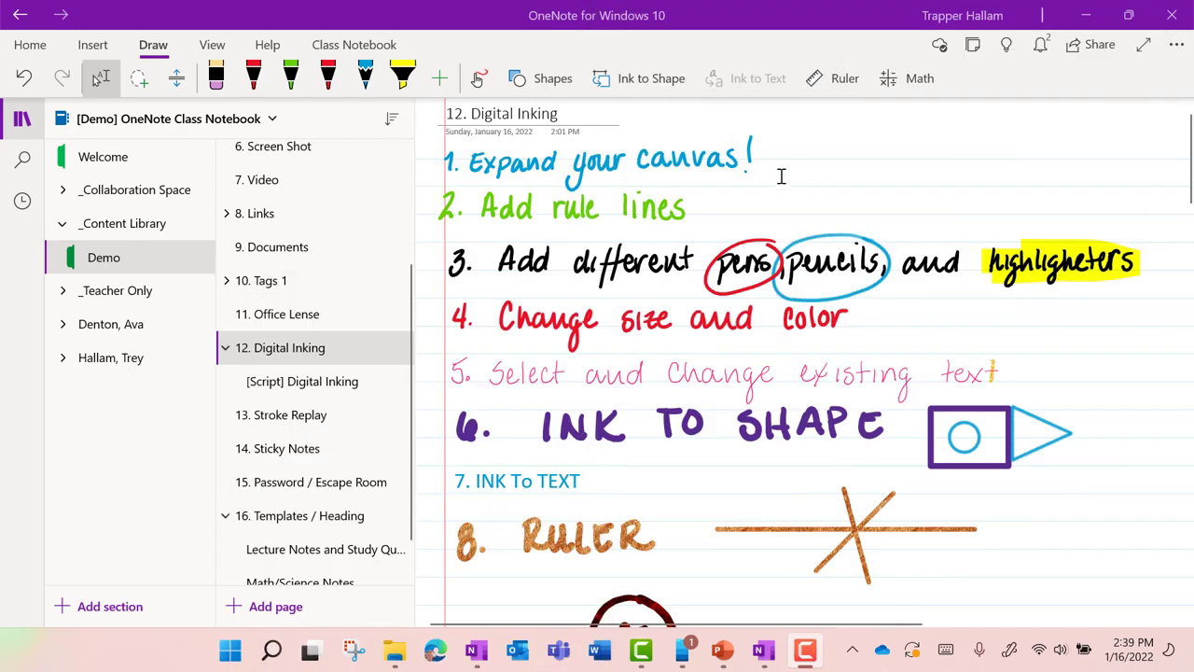
# Visit 13. Stroke Replay, return to 12. Digital Inking, hide navigation, and start View > Replay.
pyautogui.click(256, 423)
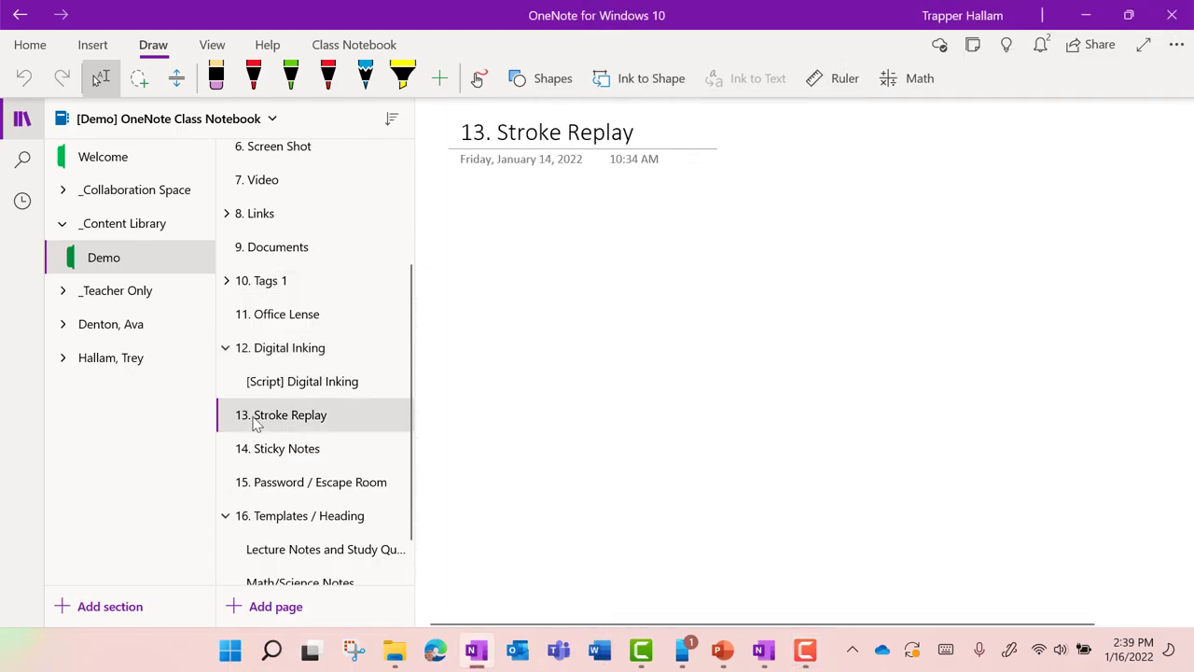
pyautogui.click(300, 357)
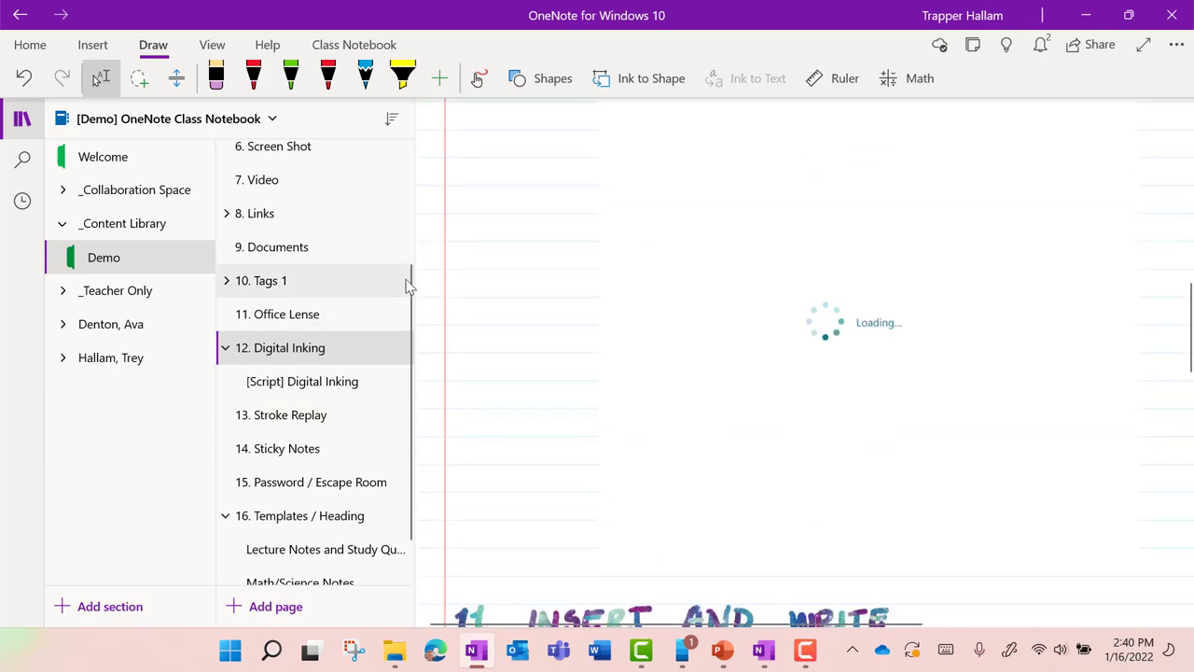
pyautogui.click(26, 124)
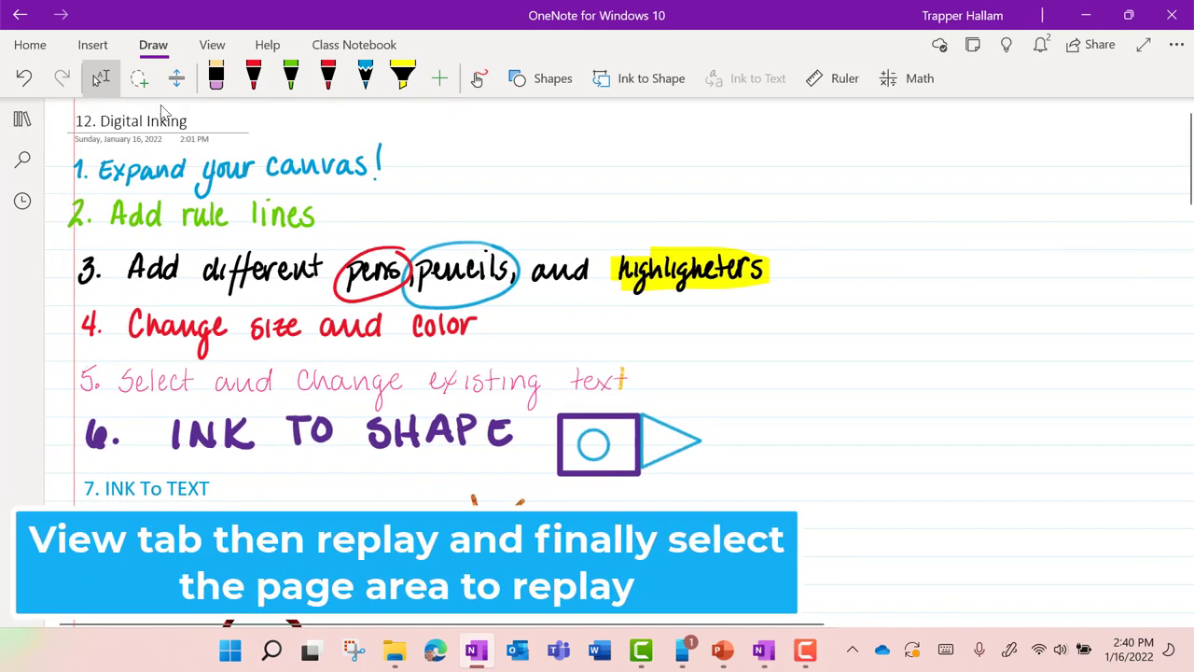
pyautogui.click(226, 48)
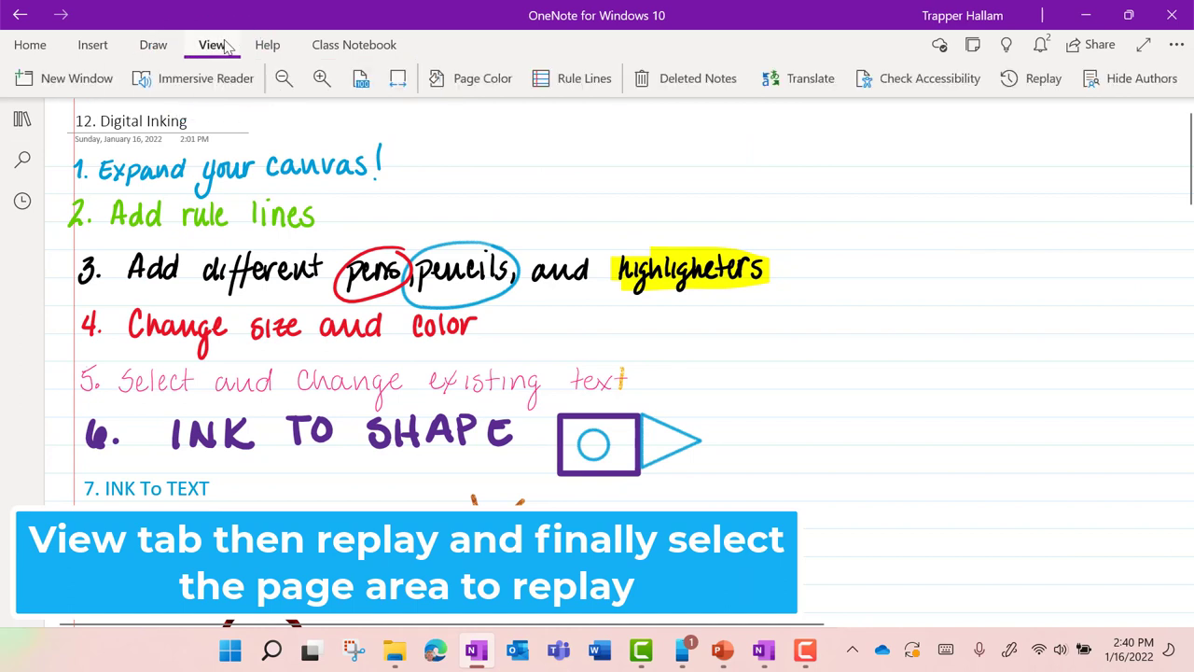
pyautogui.click(1023, 82)
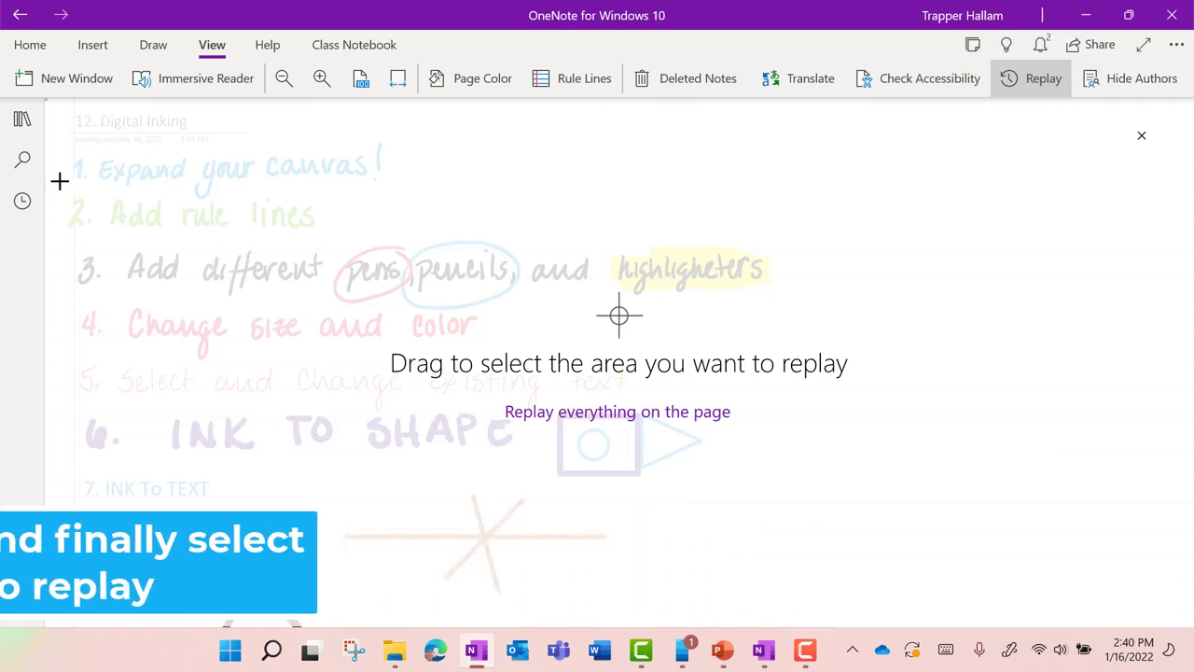
# Replay the ink of the top tips area, rewinding a step, playing, then pausing.
pyautogui.moveTo(60, 142)
pyautogui.mouseDown()
pyautogui.moveTo(596, 559)
pyautogui.moveTo(814, 582)
pyautogui.mouseUp()
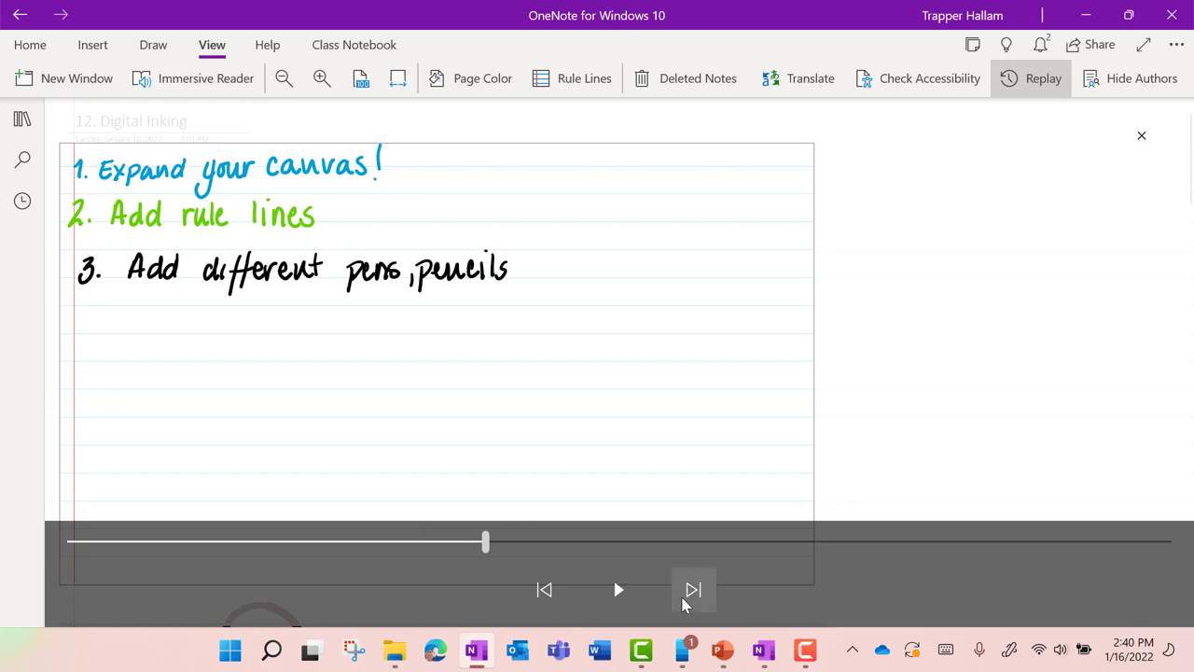
pyautogui.click(544, 591)
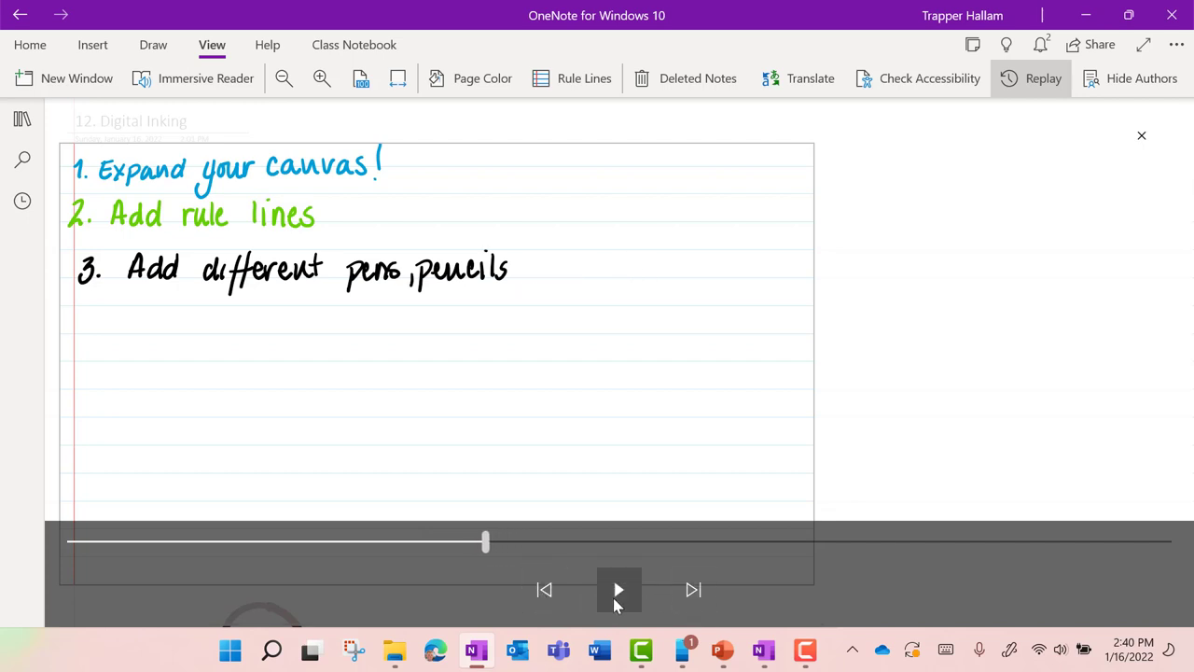
pyautogui.click(616, 593)
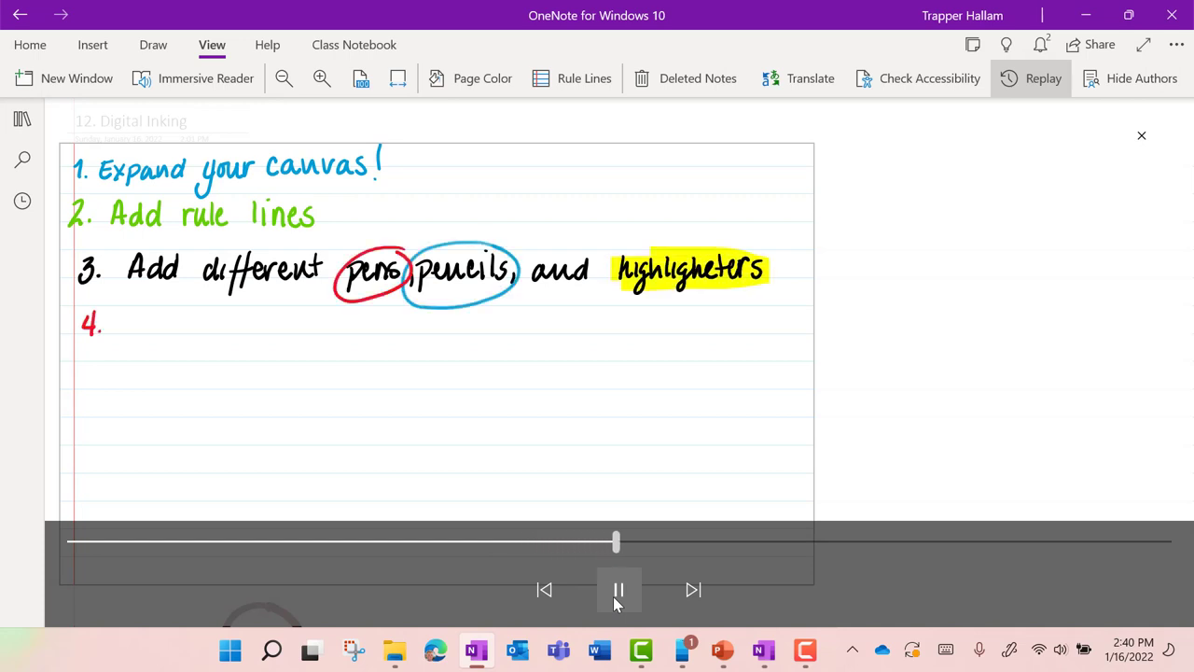
pyautogui.click(615, 601)
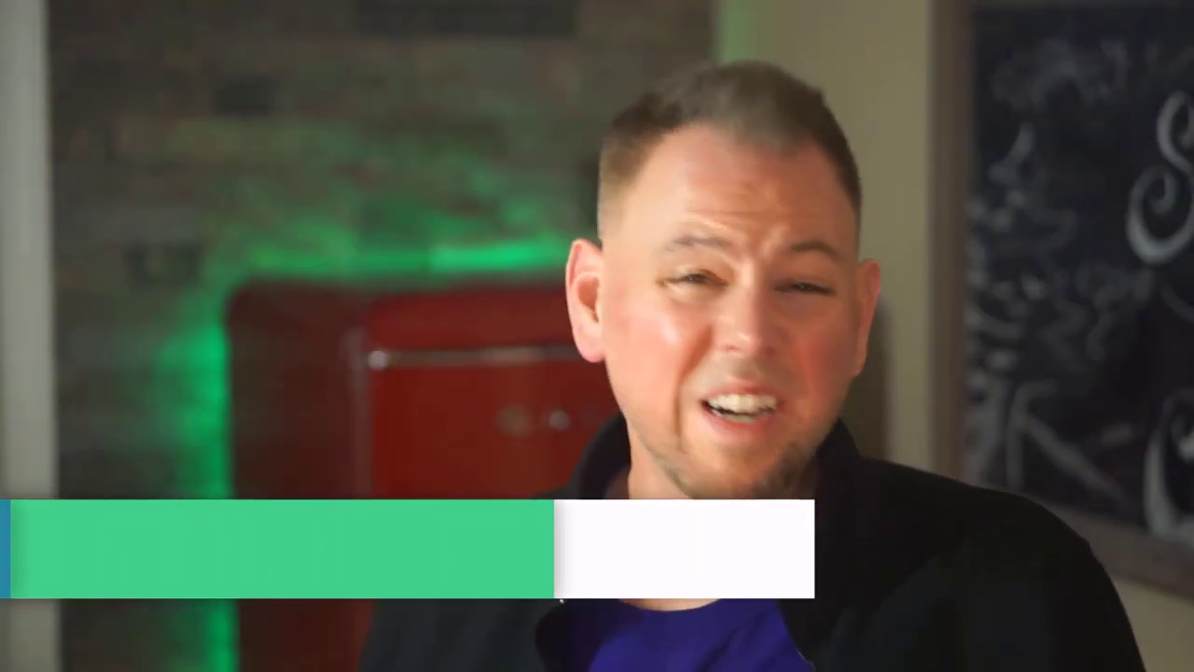
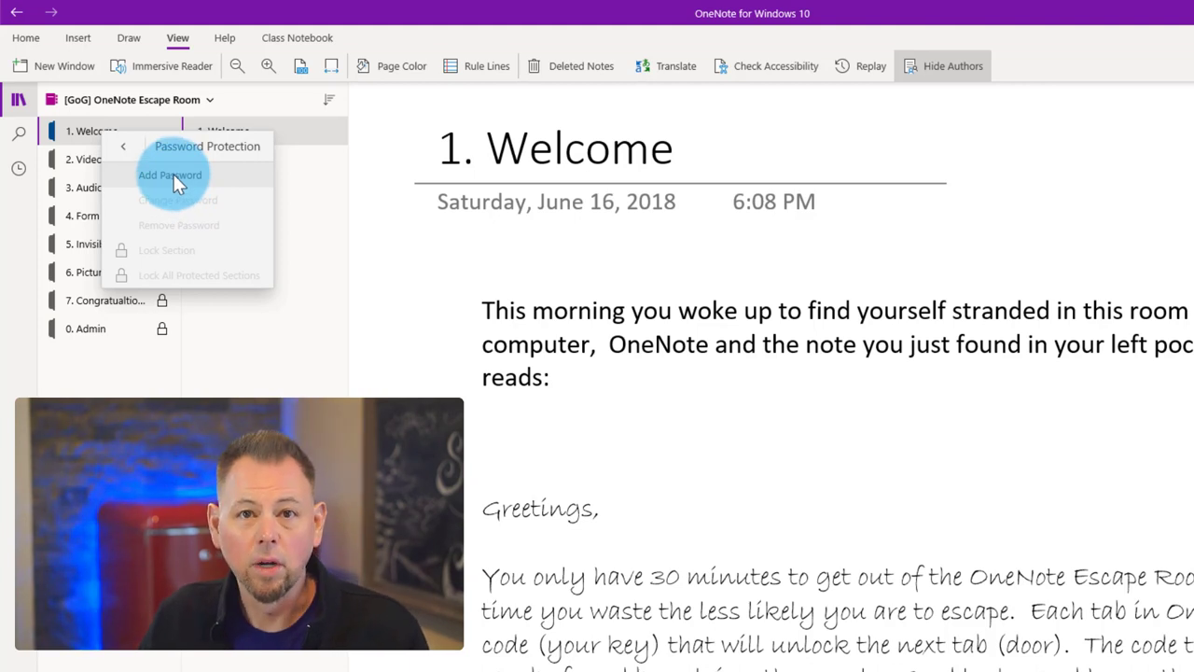
# Add a password to the Welcome section, entering it and confirming it a second time.
pyautogui.click(173, 174)
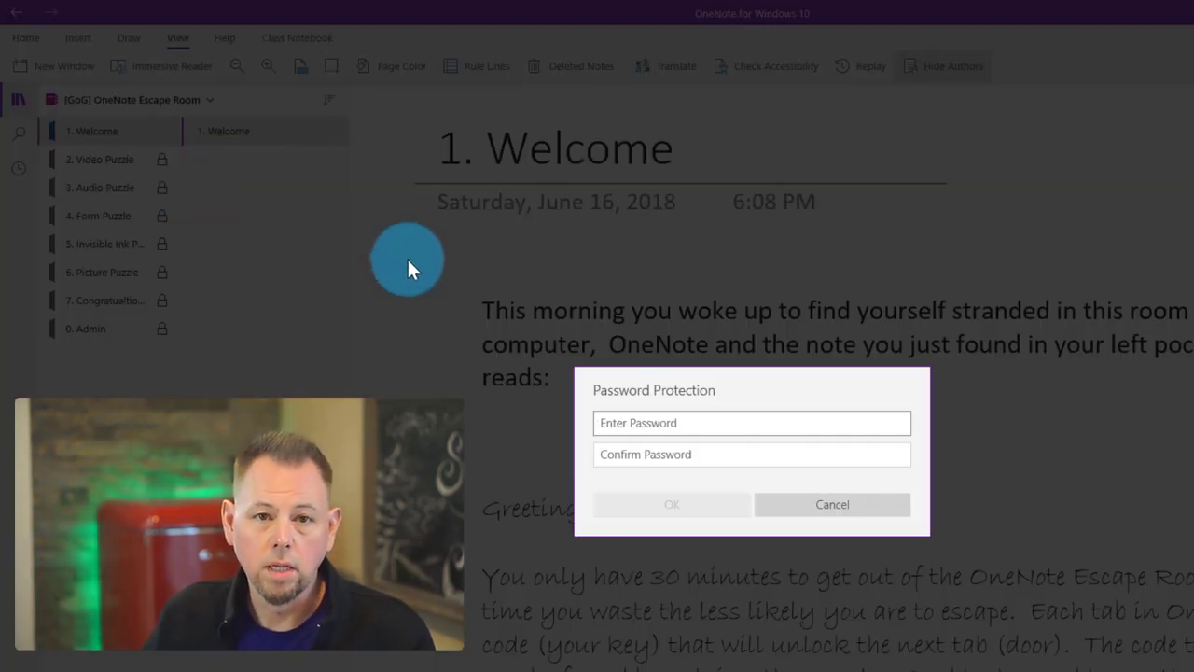
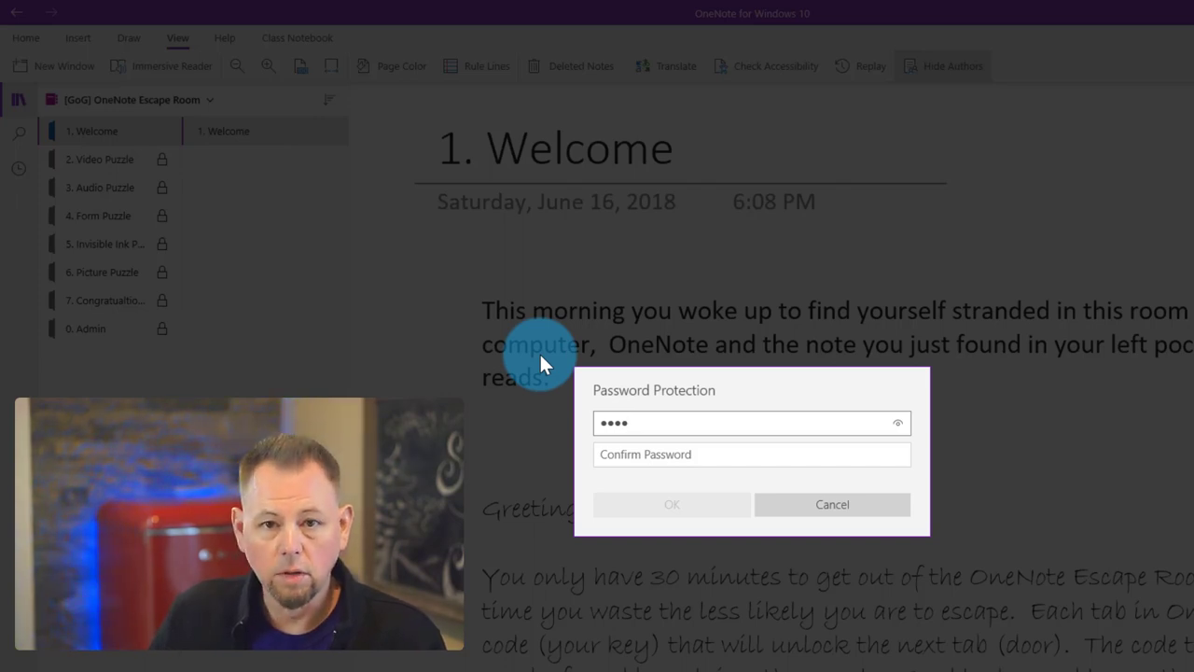
pyautogui.click(628, 456)
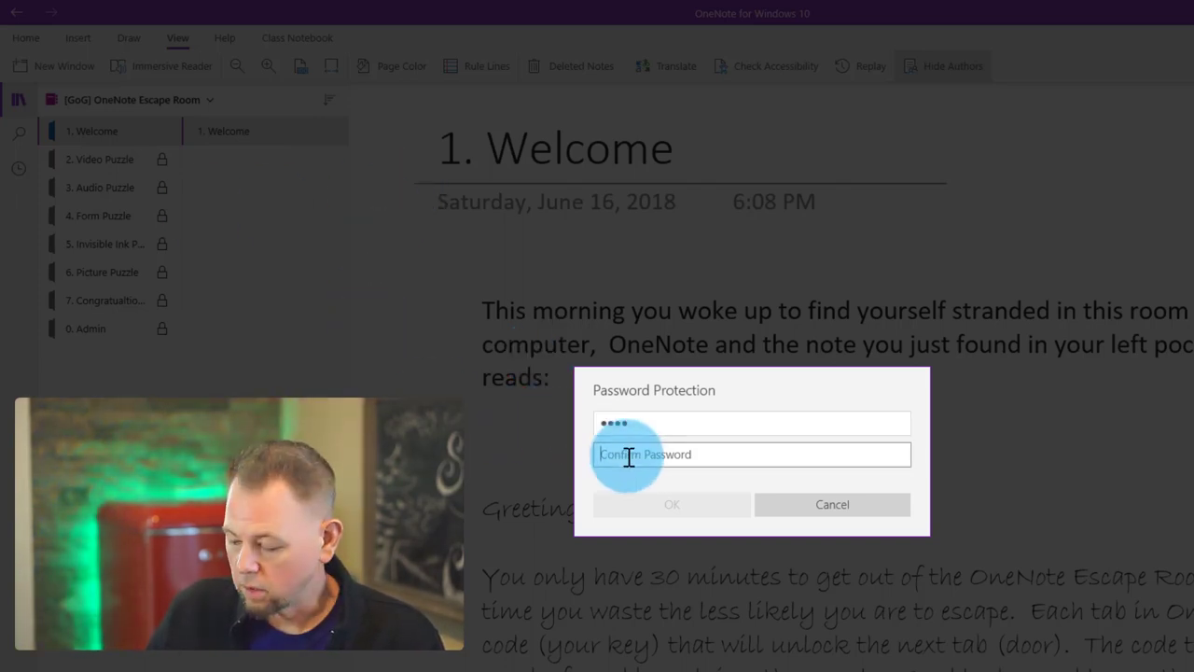
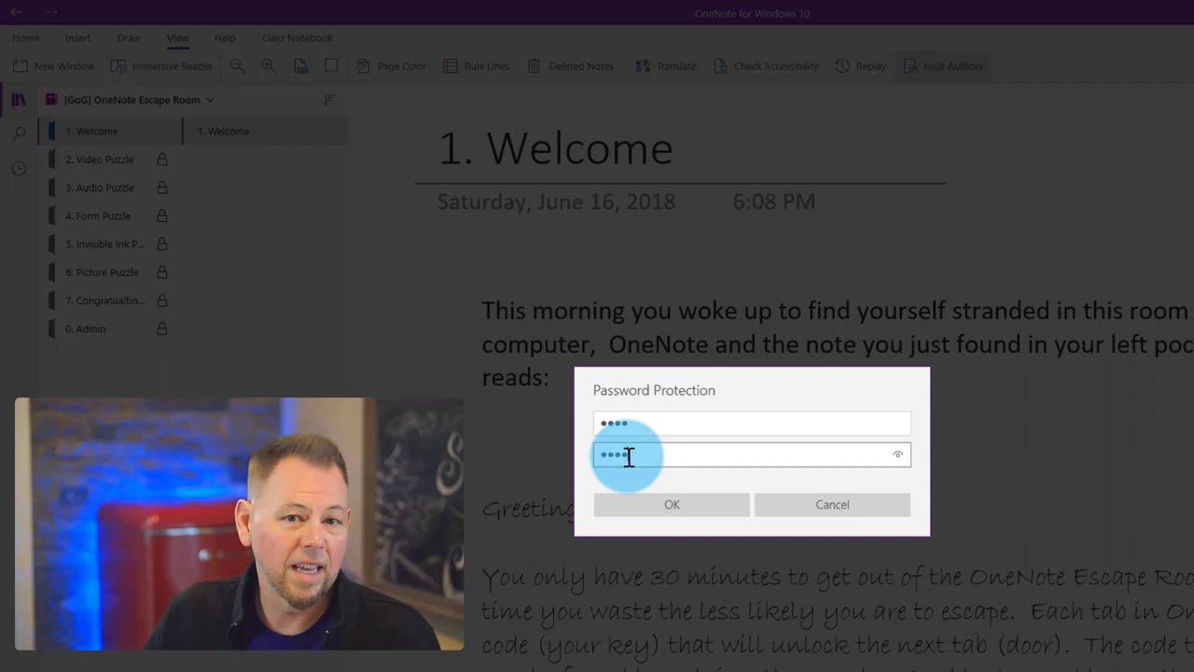
pyautogui.click(651, 503)
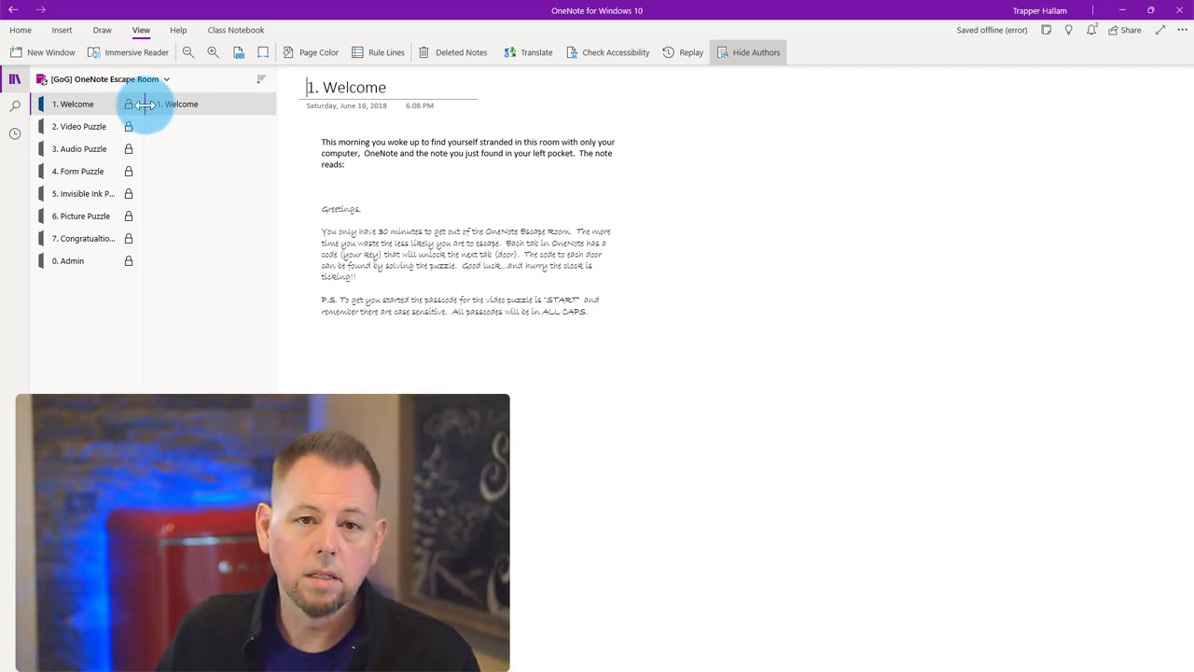
pyautogui.keyDown('ctrl'); pyautogui.scroll(5, 521, 207); pyautogui.keyUp('ctrl')
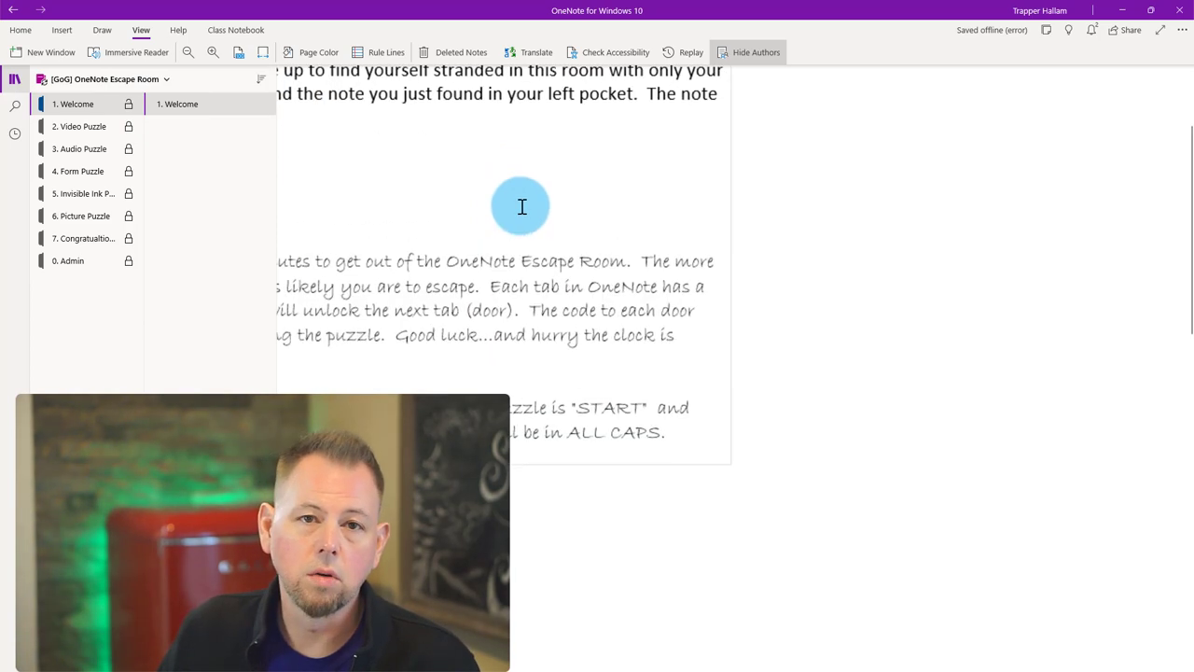
pyautogui.scroll(1, 521, 206)
pyautogui.hscroll(-3, 522, 203)
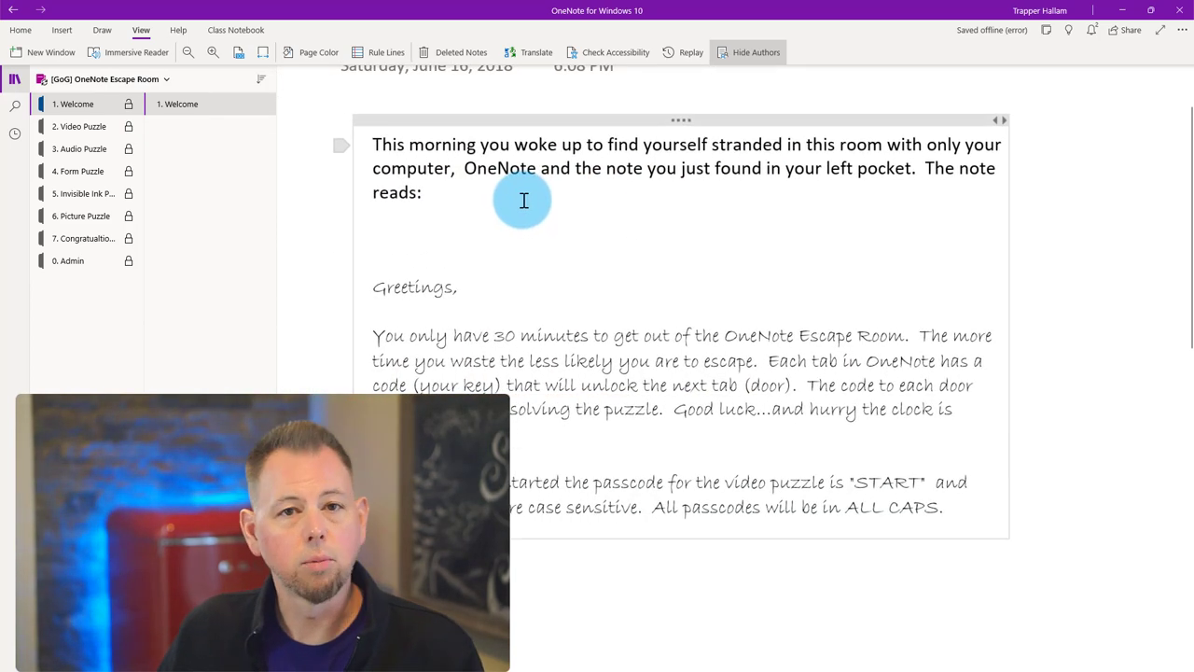
pyautogui.scroll(2, 523, 201)
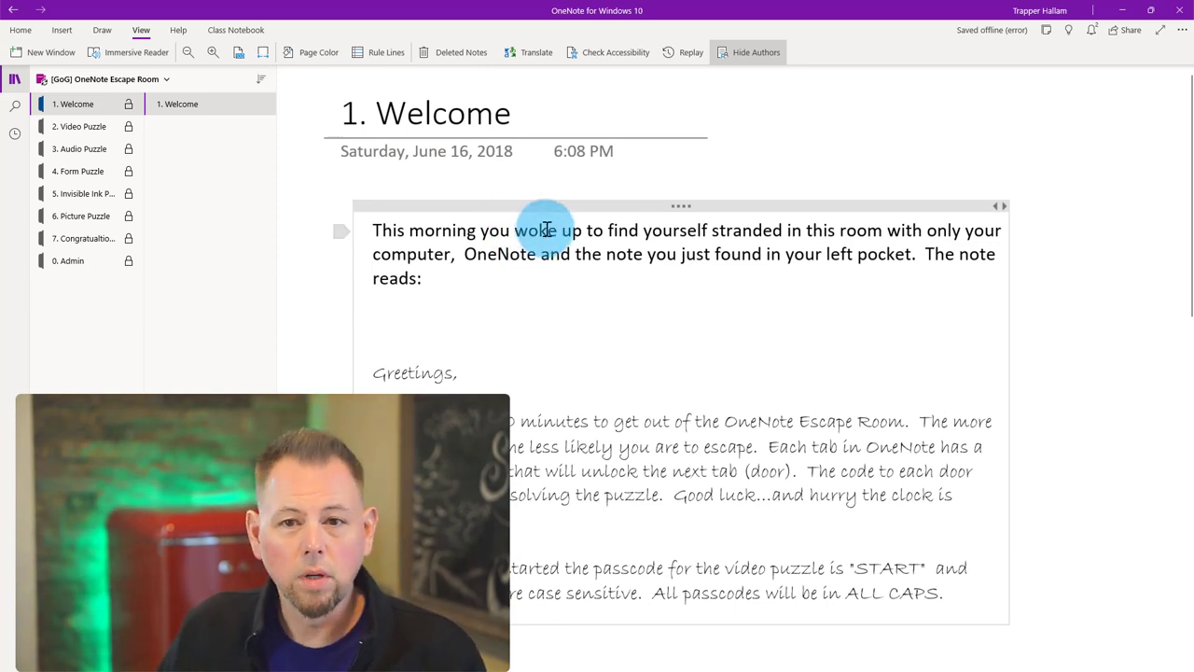
pyautogui.scroll(-1, 548, 233)
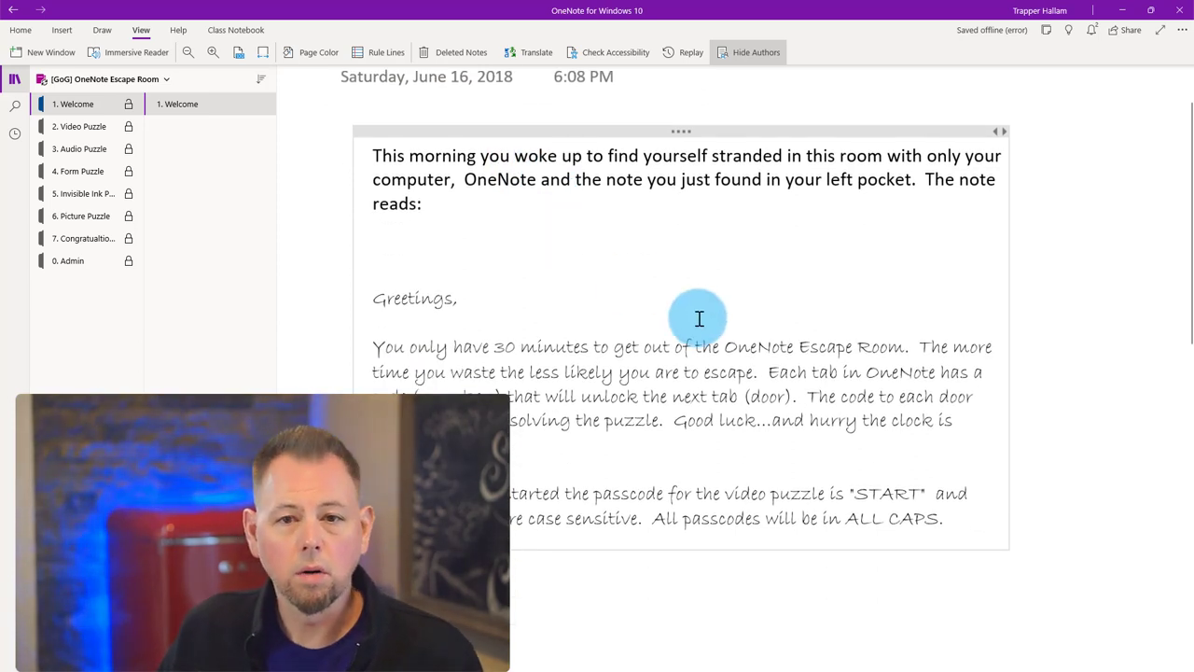
pyautogui.moveTo(857, 495); pyautogui.dragTo(919, 494)
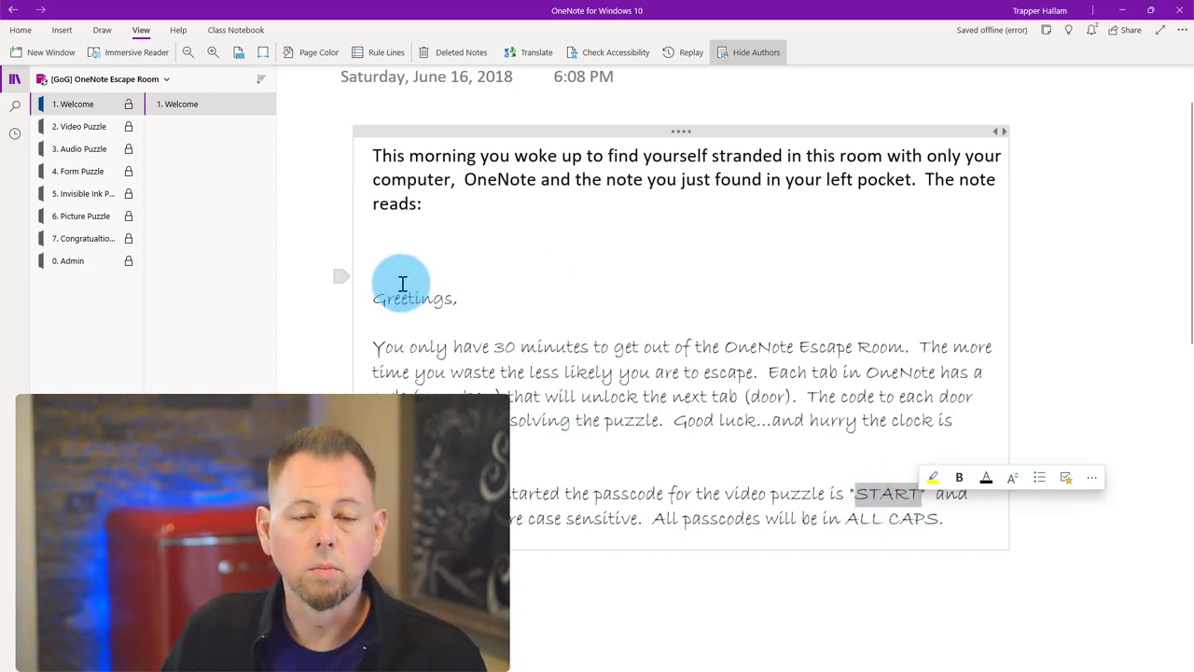
# Open the locked 2. Video Puzzle section and unlock it with its passcode.
pyautogui.click(90, 130)
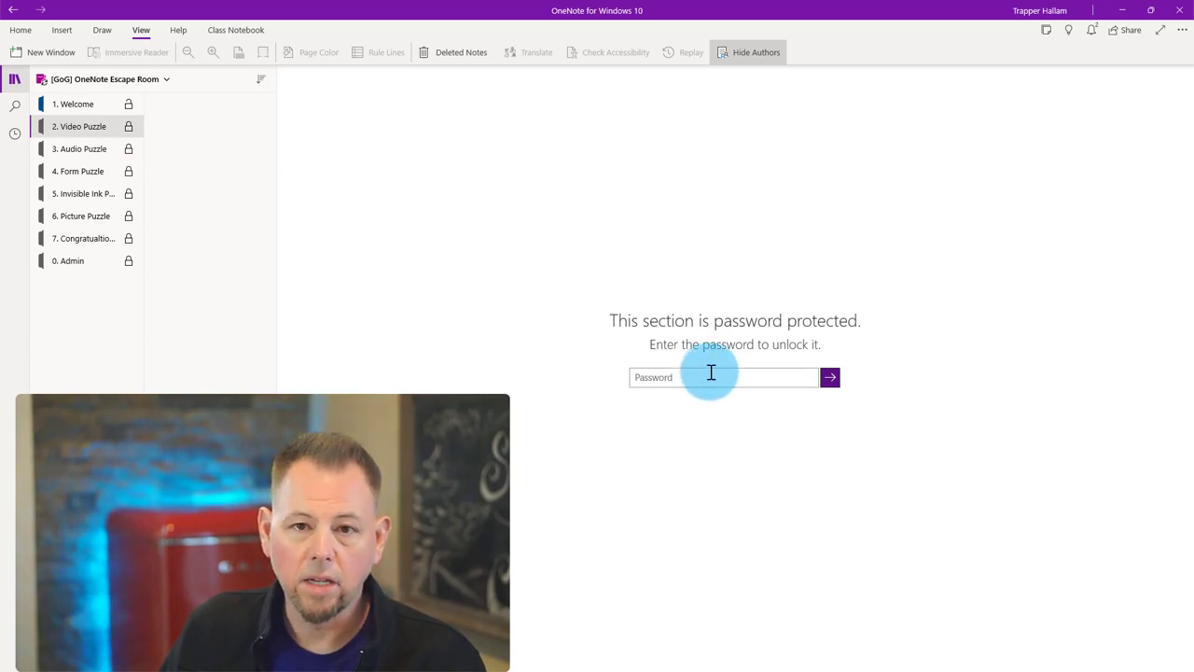
pyautogui.click(673, 376)
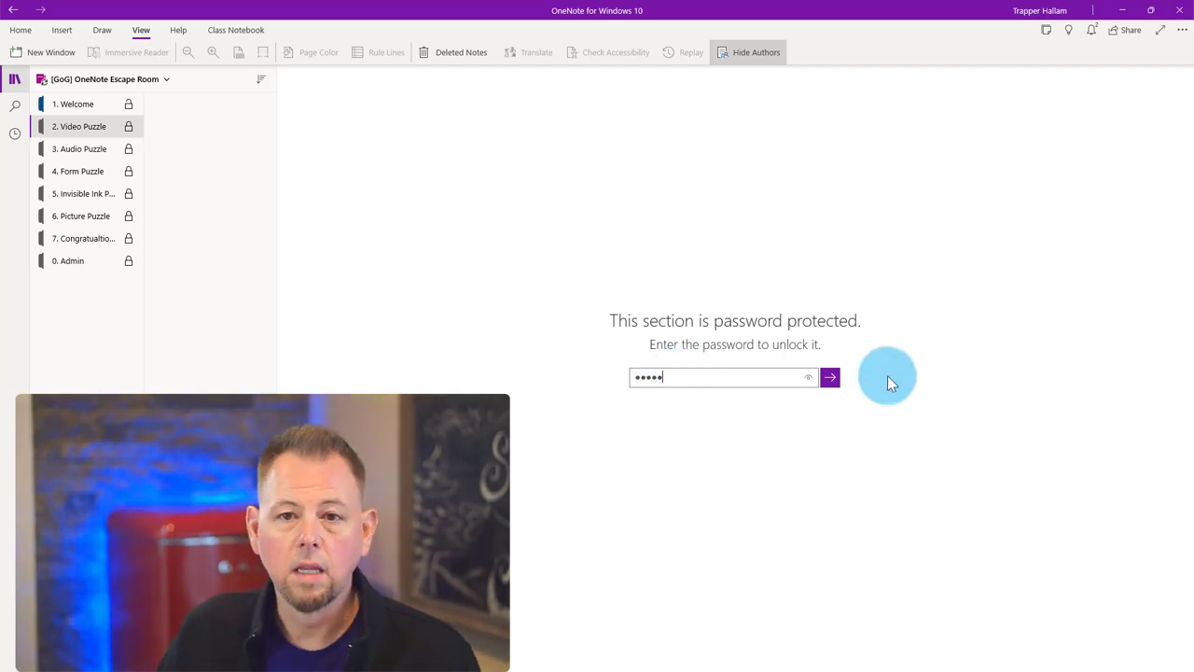
pyautogui.click(830, 378)
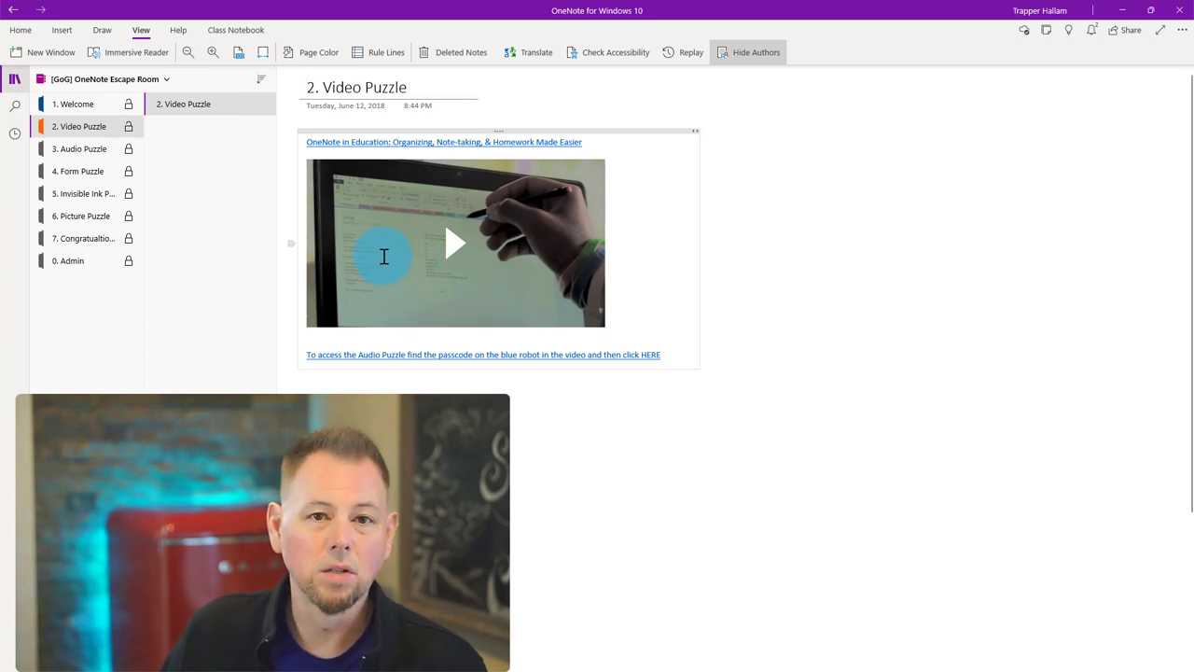
pyautogui.keyDown('ctrl'); pyautogui.scroll(3, 383, 255); pyautogui.keyUp('ctrl')
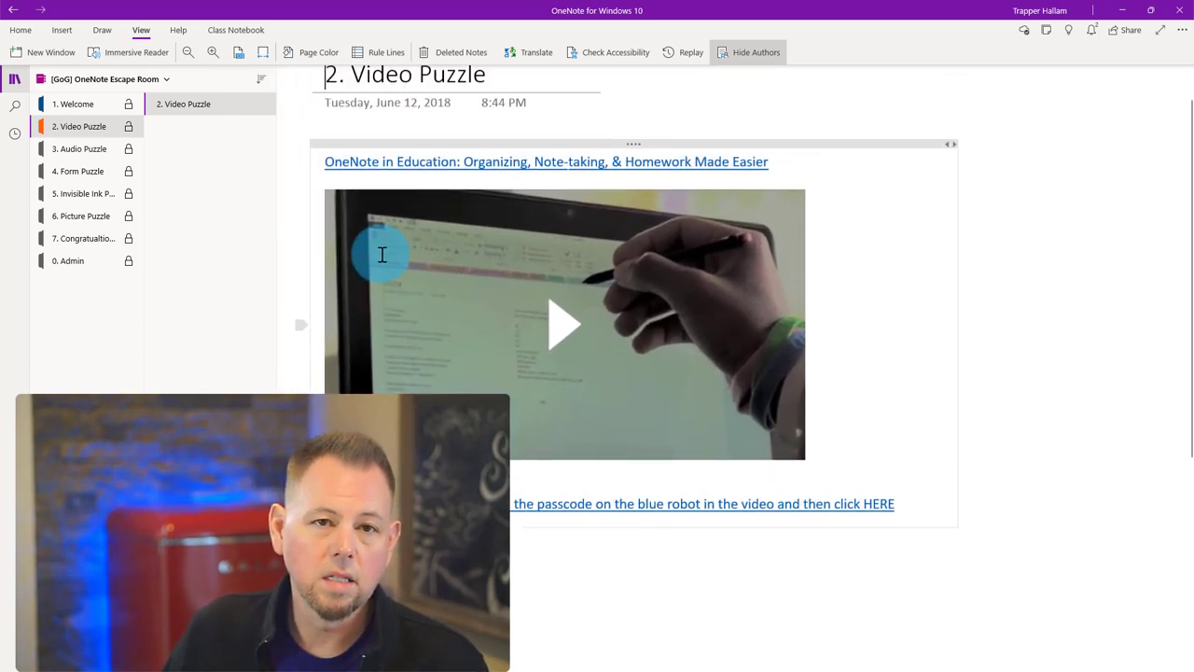
pyautogui.scroll(1, 381, 254)
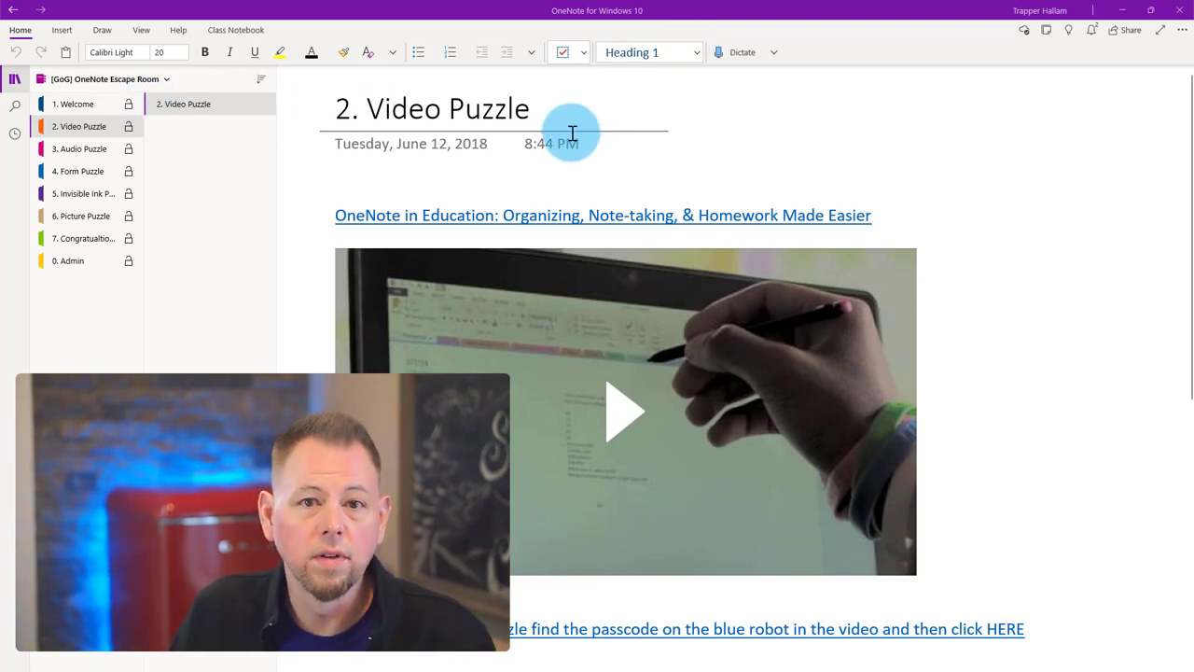
pyautogui.scroll(-1, 643, 245)
pyautogui.scroll(1, 618, 323)
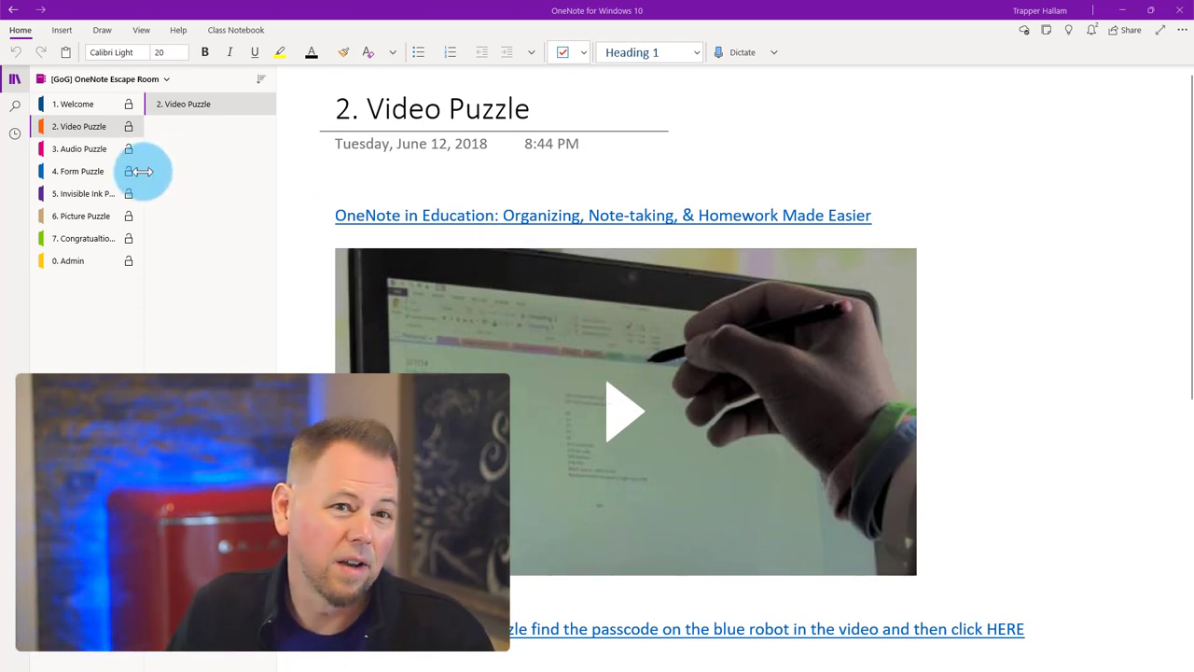
pyautogui.click(58, 151)
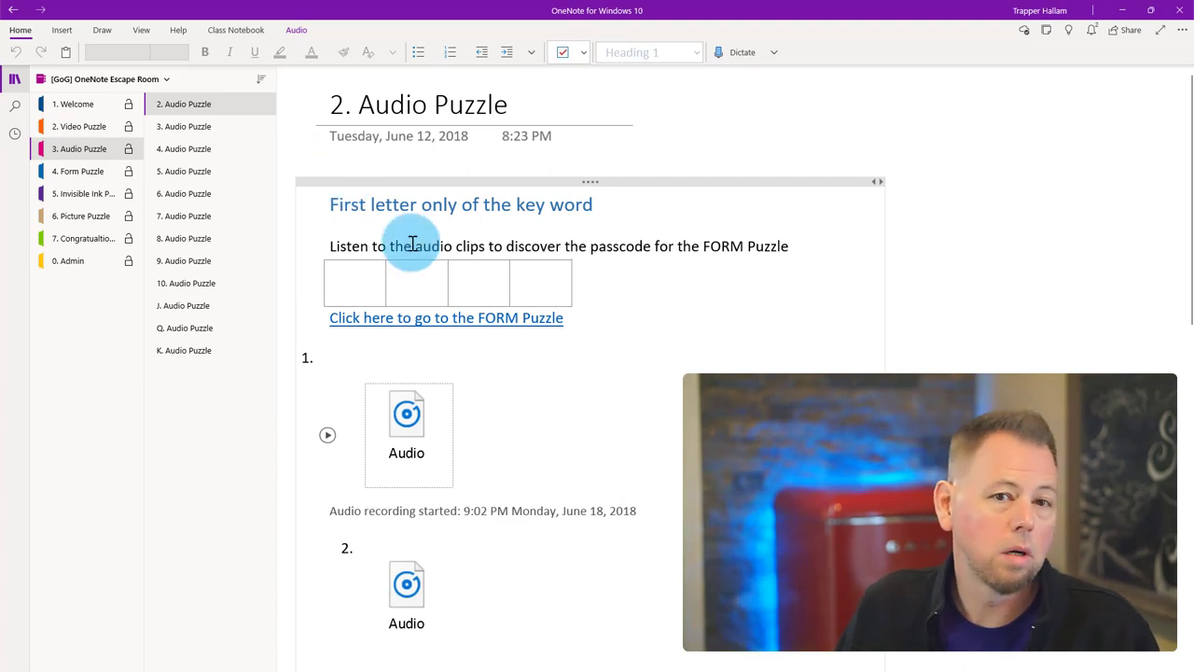
pyautogui.scroll(-2, 453, 330)
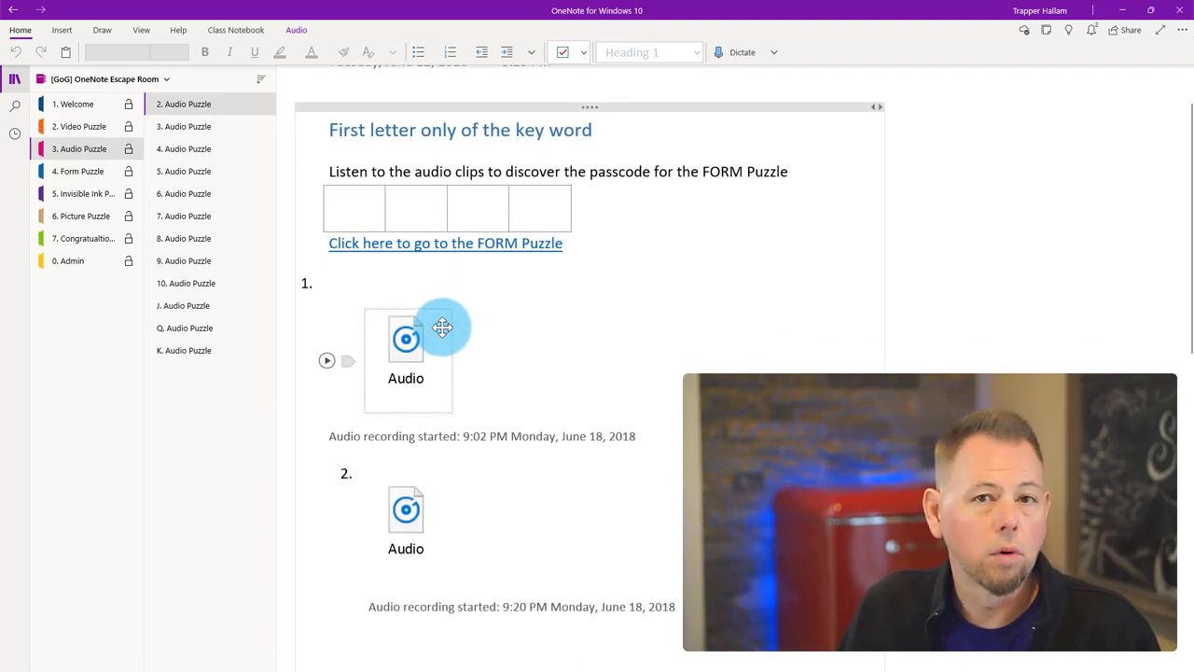
pyautogui.scroll(-5, 434, 341)
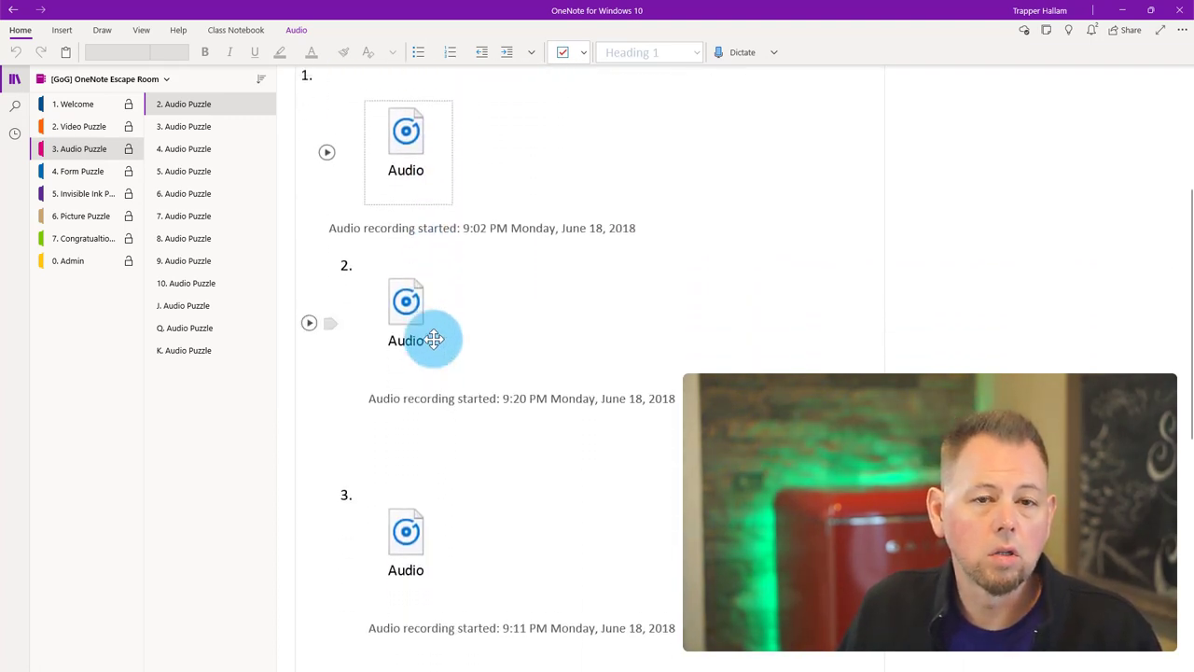
pyautogui.scroll(7, 433, 337)
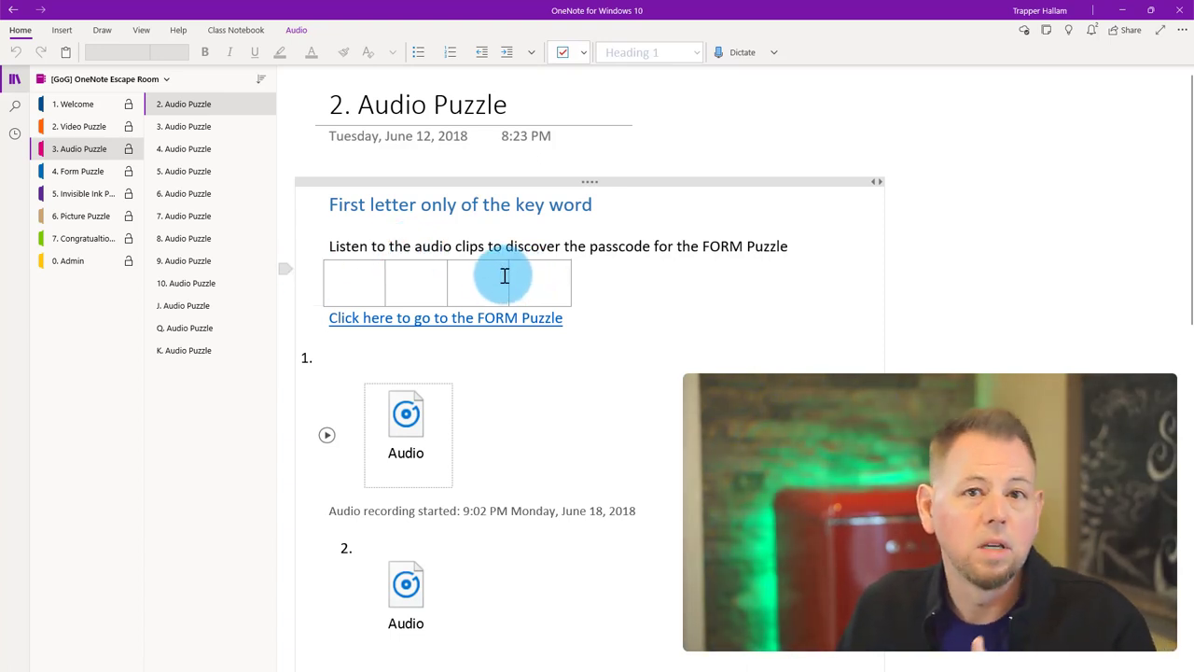
# Scroll through the 4. Form Puzzle quiz, then open 5. Invisible Ink Puzzle and select its magnifying-glass picture.
pyautogui.click(105, 174)
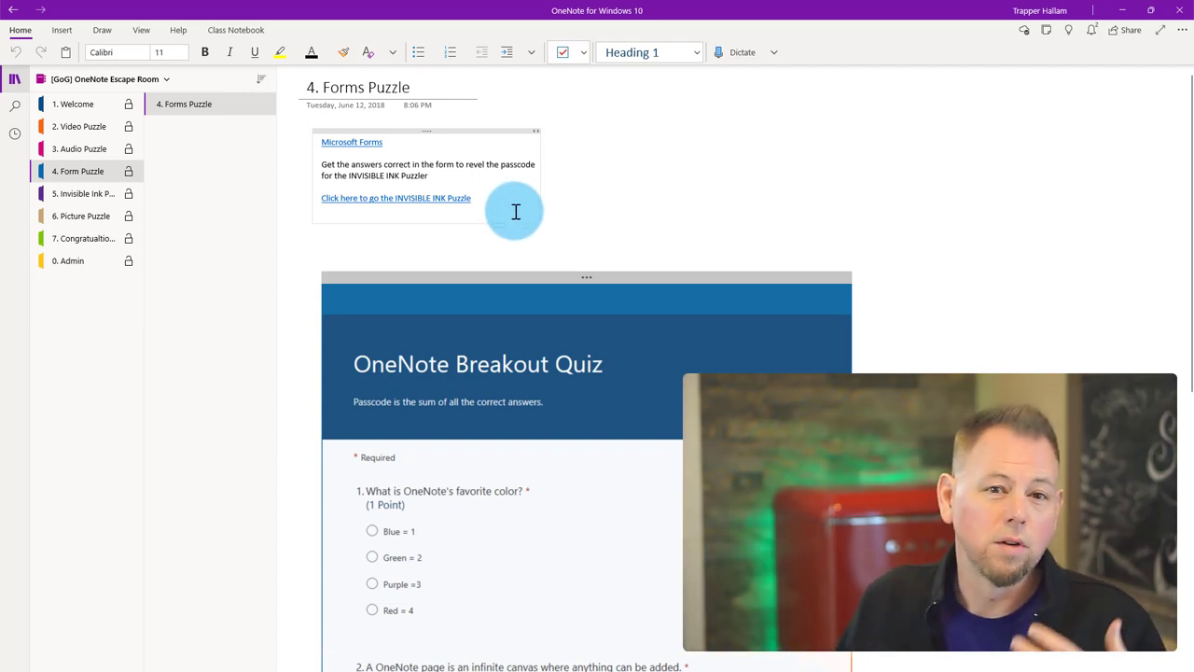
pyautogui.scroll(-3, 426, 458)
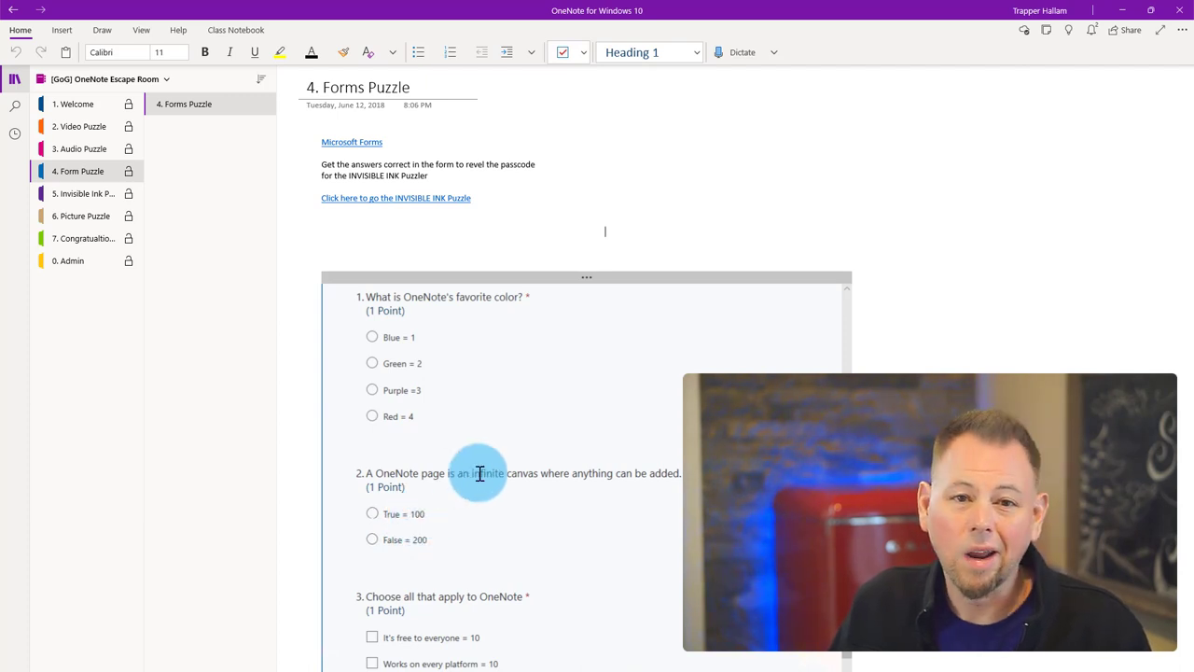
pyautogui.scroll(-1, 473, 422)
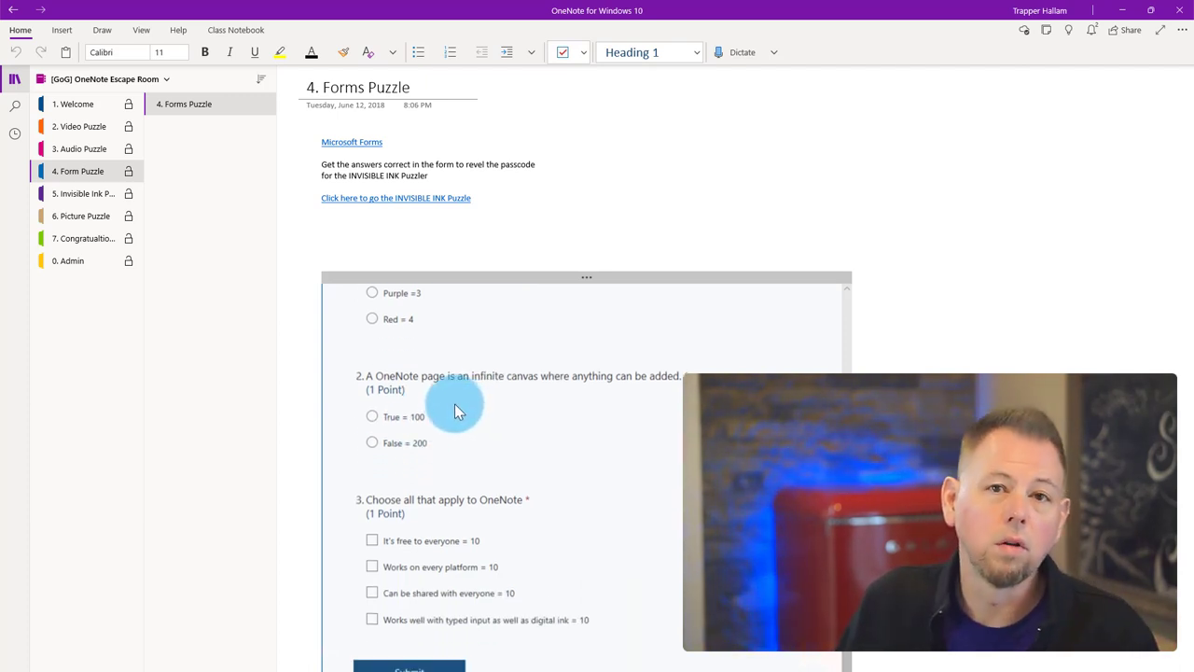
pyautogui.scroll(2, 446, 375)
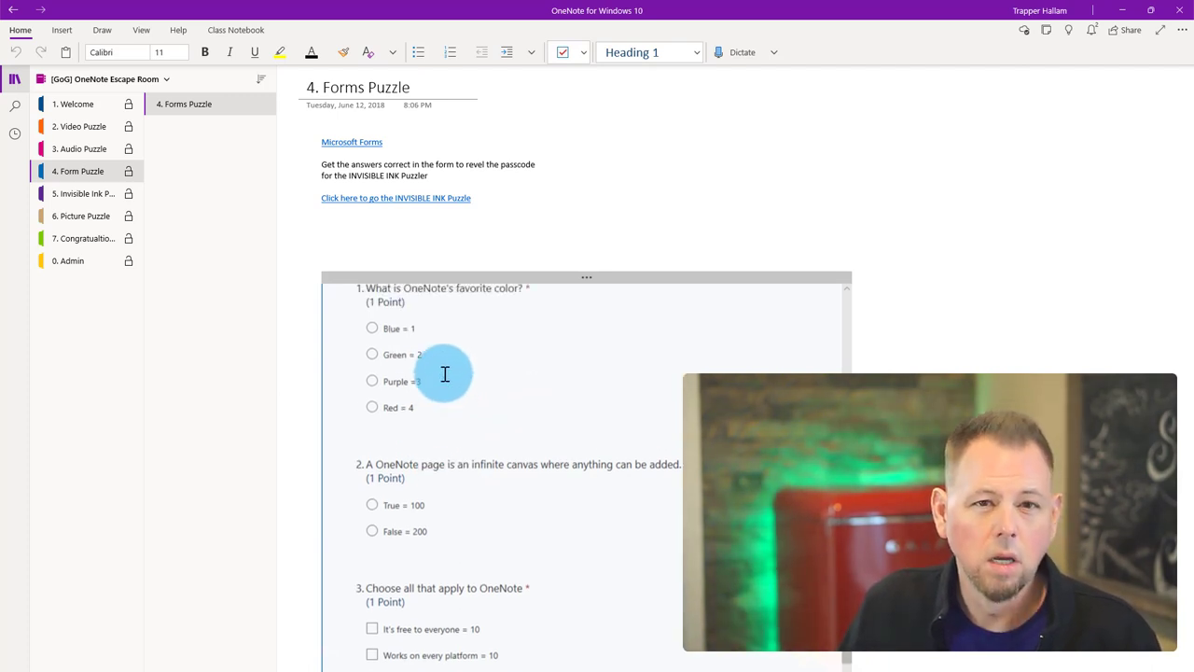
pyautogui.click(84, 193)
pyautogui.click(587, 310)
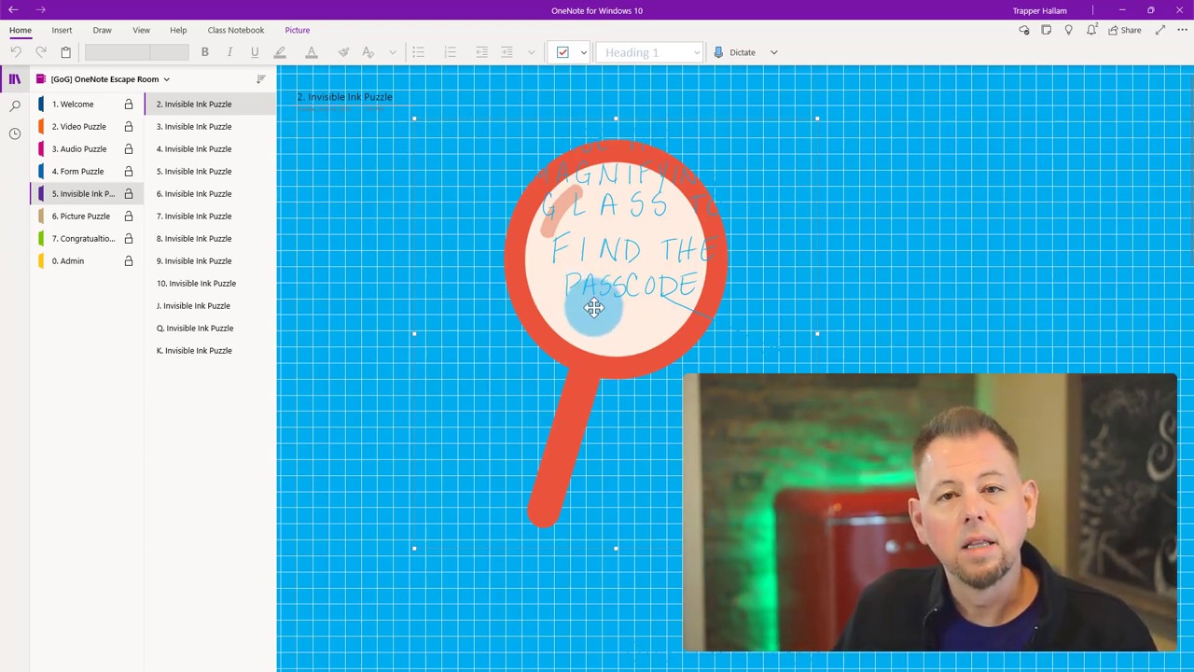
# Drag the magnifying glass down and across the page until its lens reveals the hidden turtle drawing.
pyautogui.moveTo(591, 310)
pyautogui.mouseDown()
pyautogui.moveTo(554, 302)
pyautogui.moveTo(475, 239)
pyautogui.moveTo(733, 229)
pyautogui.moveTo(733, 240)
pyautogui.moveTo(572, 288)
pyautogui.moveTo(615, 352)
pyautogui.moveTo(794, 410)
pyautogui.mouseUp()
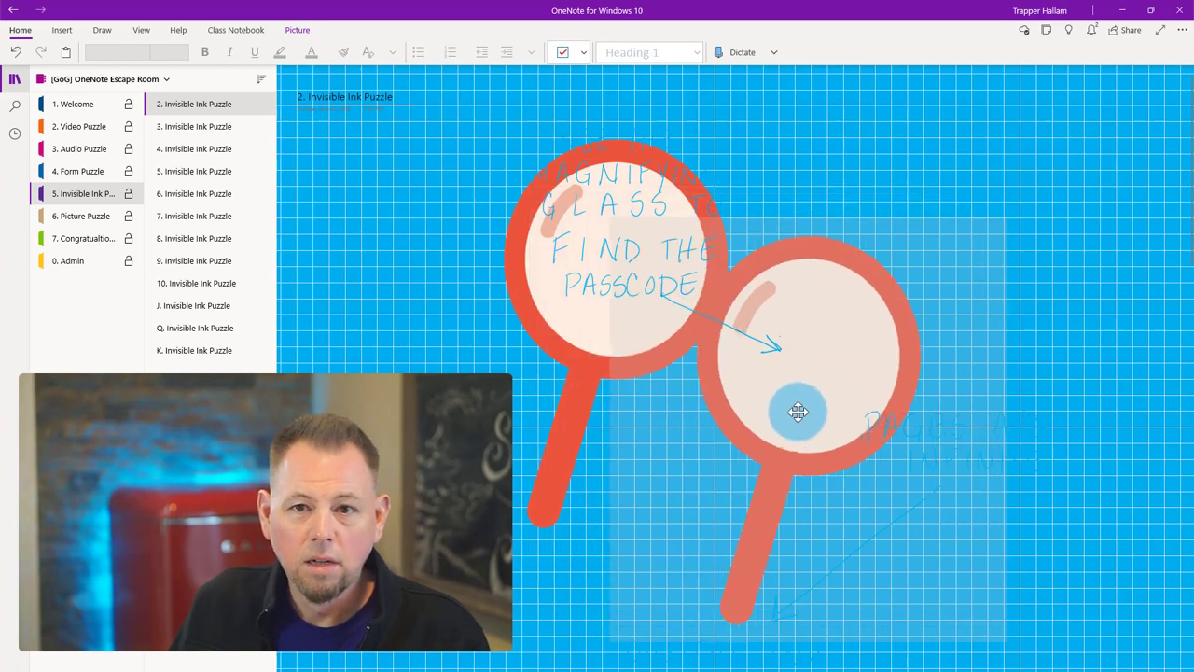
pyautogui.moveTo(698, 388)
pyautogui.mouseDown()
pyautogui.moveTo(922, 458)
pyautogui.moveTo(954, 495)
pyautogui.moveTo(996, 494)
pyautogui.moveTo(938, 506)
pyautogui.moveTo(742, 660)
pyautogui.moveTo(674, 664)
pyautogui.moveTo(773, 668)
pyautogui.mouseUp()
pyautogui.scroll(-5, 738, 423)
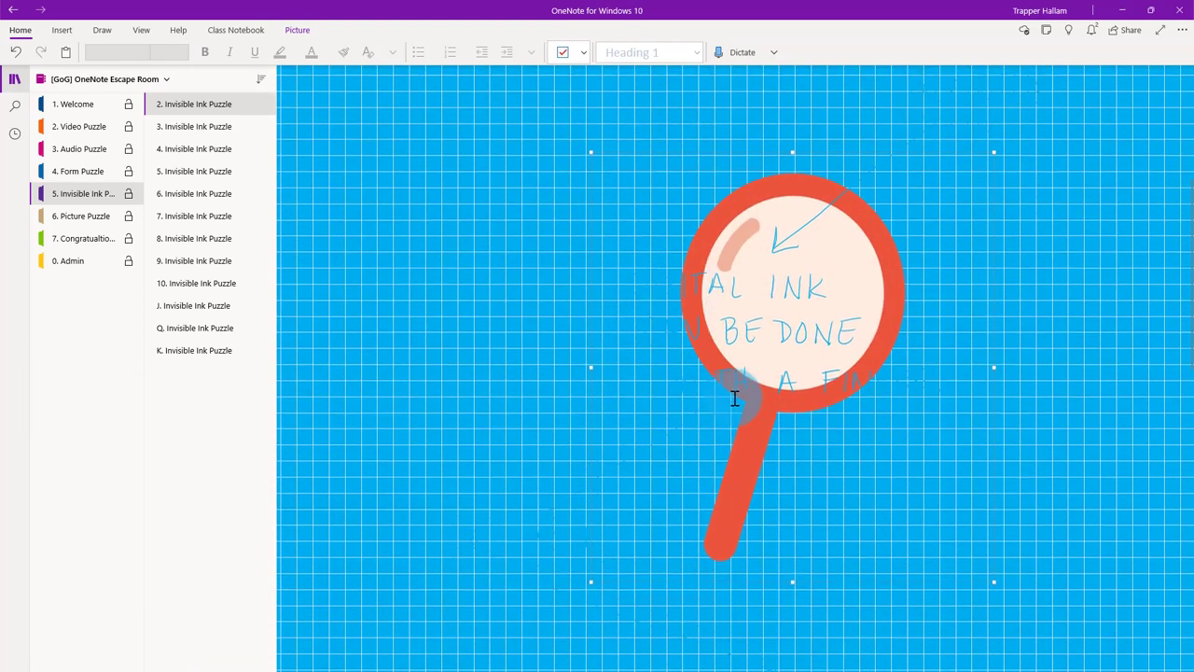
pyautogui.moveTo(799, 85); pyautogui.dragTo(970, 667)
pyautogui.moveTo(844, 485); pyautogui.dragTo(861, 426)
pyautogui.moveTo(954, 292); pyautogui.dragTo(1053, 512)
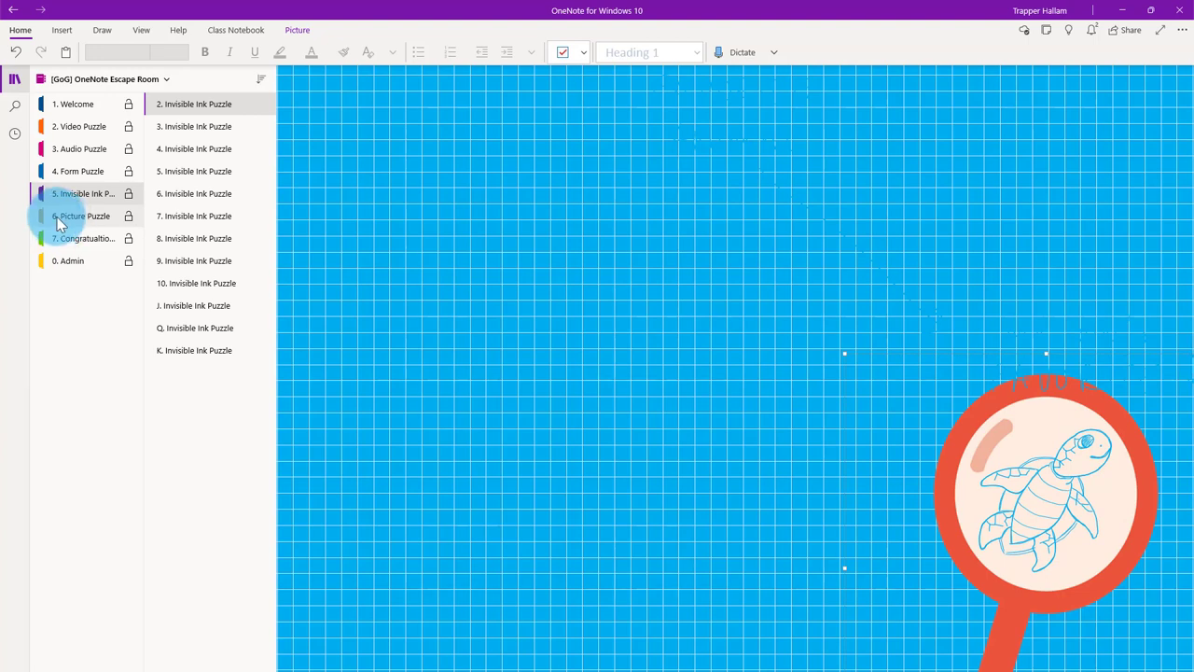
# In the 6. Picture Puzzle section, drag three overlapping dinosaur pieces apart to new spots.
pyautogui.click(59, 219)
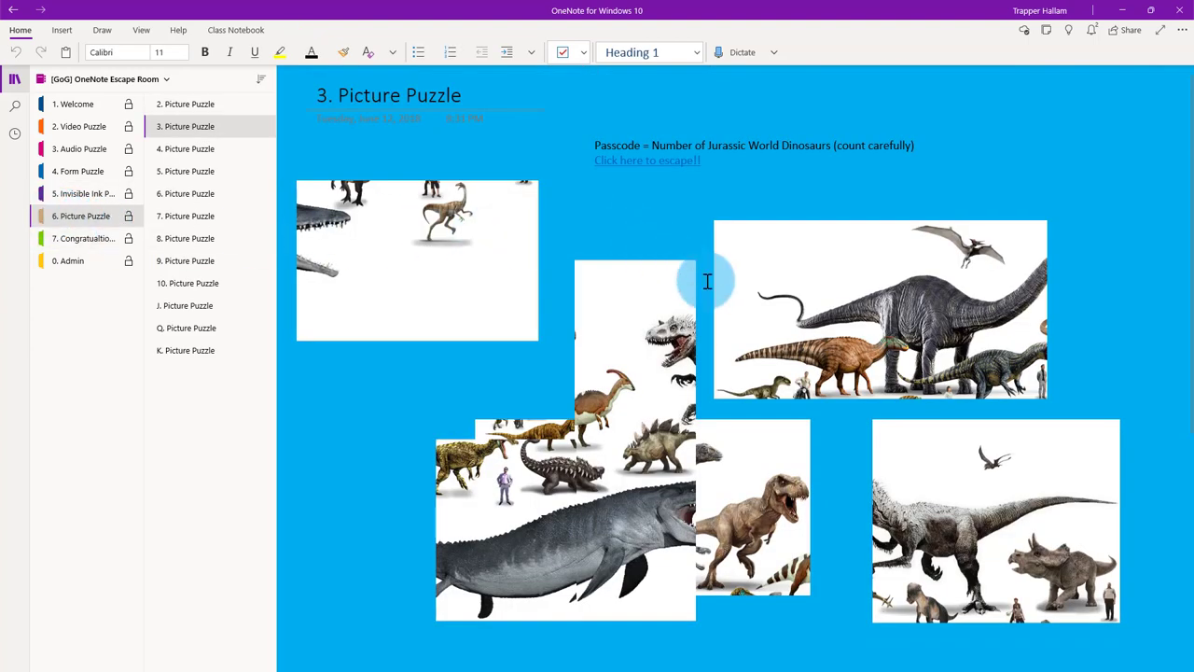
pyautogui.moveTo(821, 281); pyautogui.dragTo(844, 198)
pyautogui.click(631, 334)
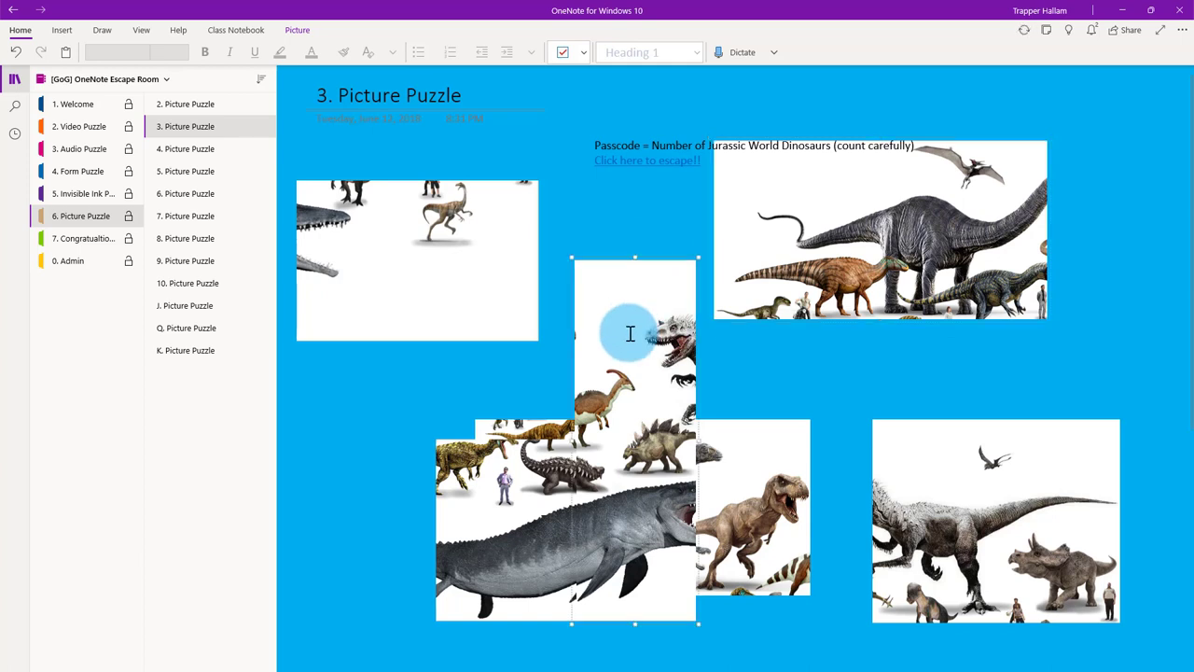
pyautogui.moveTo(625, 332); pyautogui.dragTo(366, 389)
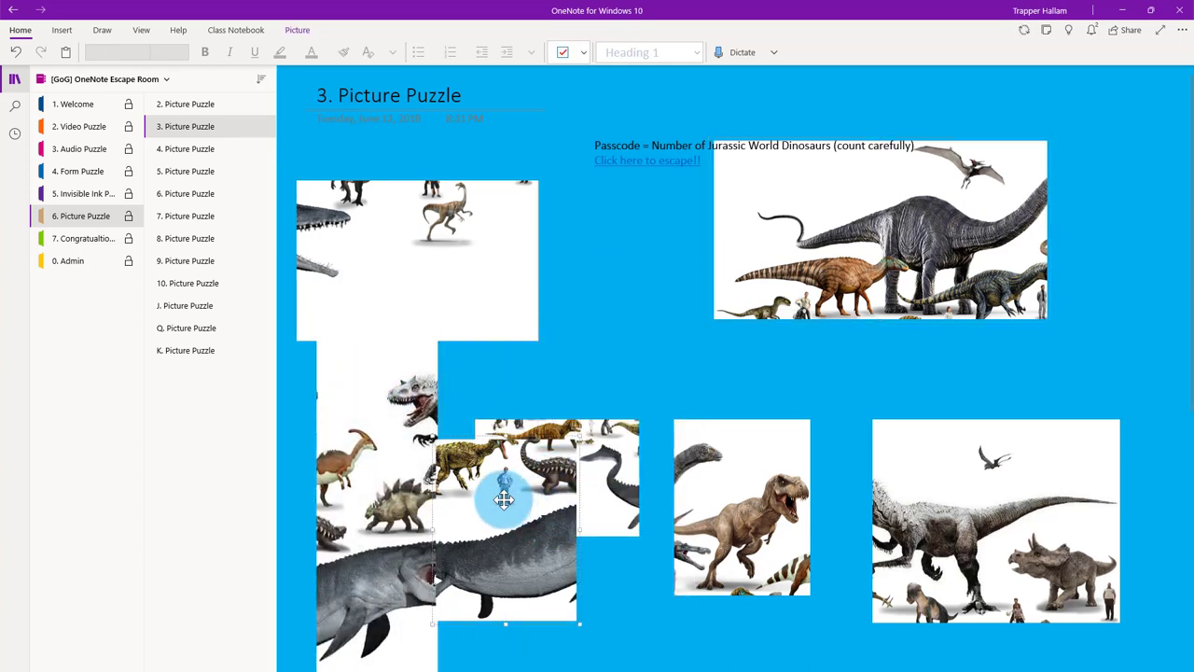
pyautogui.moveTo(504, 500); pyautogui.dragTo(641, 493)
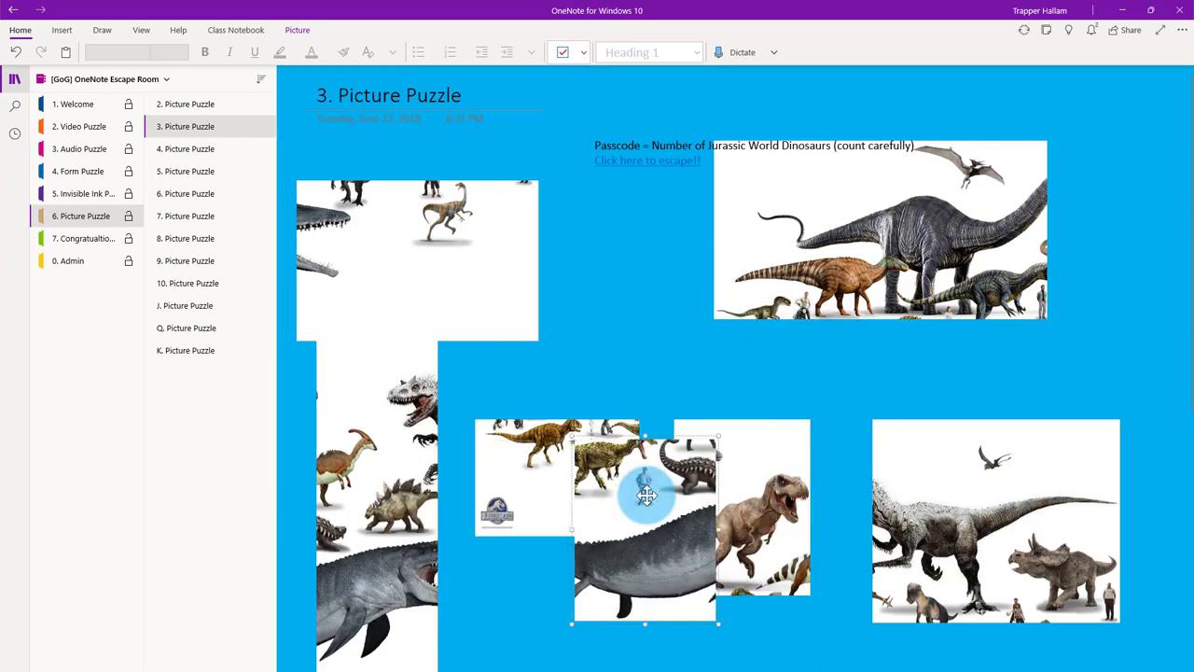
pyautogui.click(348, 580)
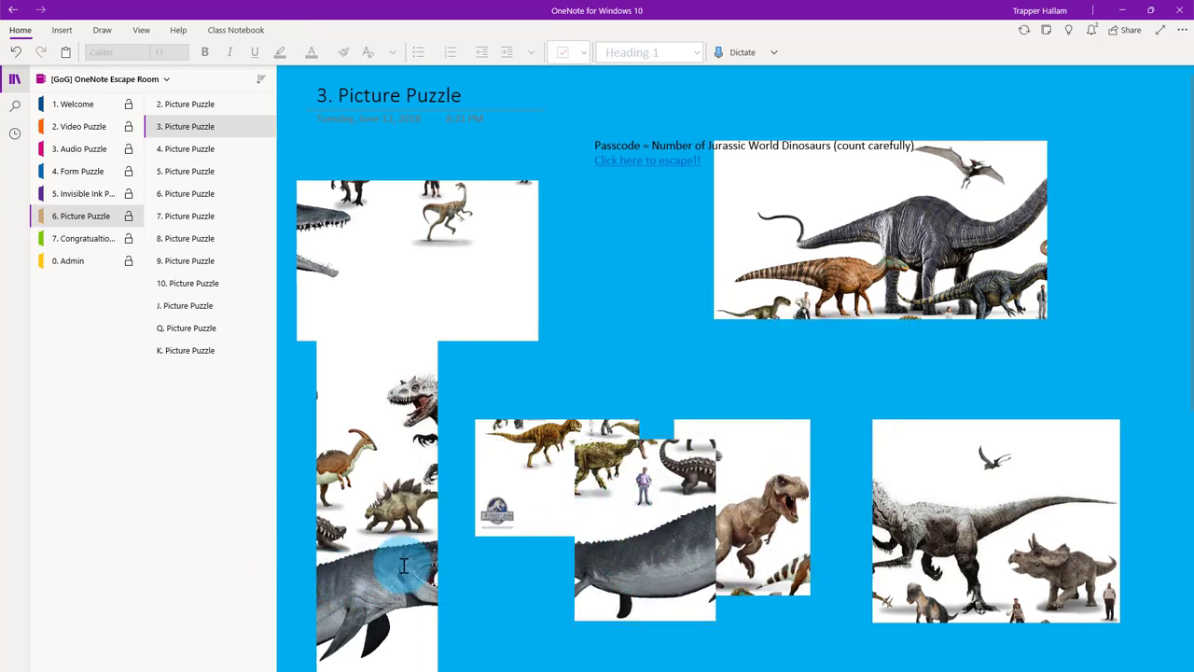
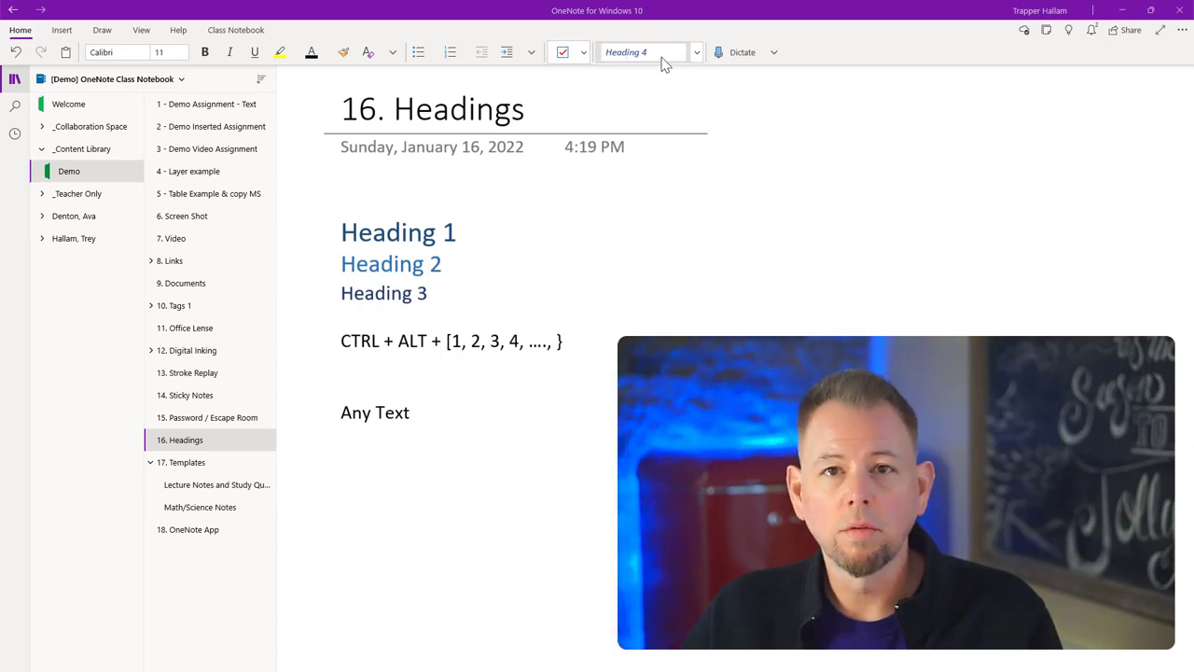
pyautogui.click(697, 52)
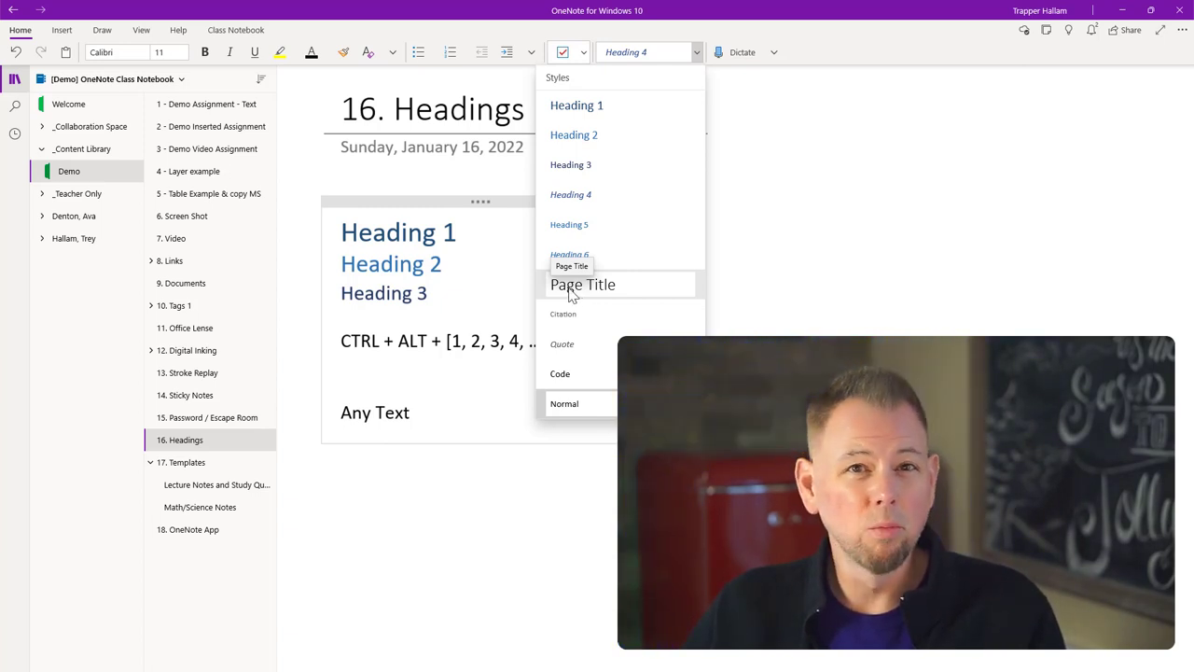
pyautogui.click(431, 425)
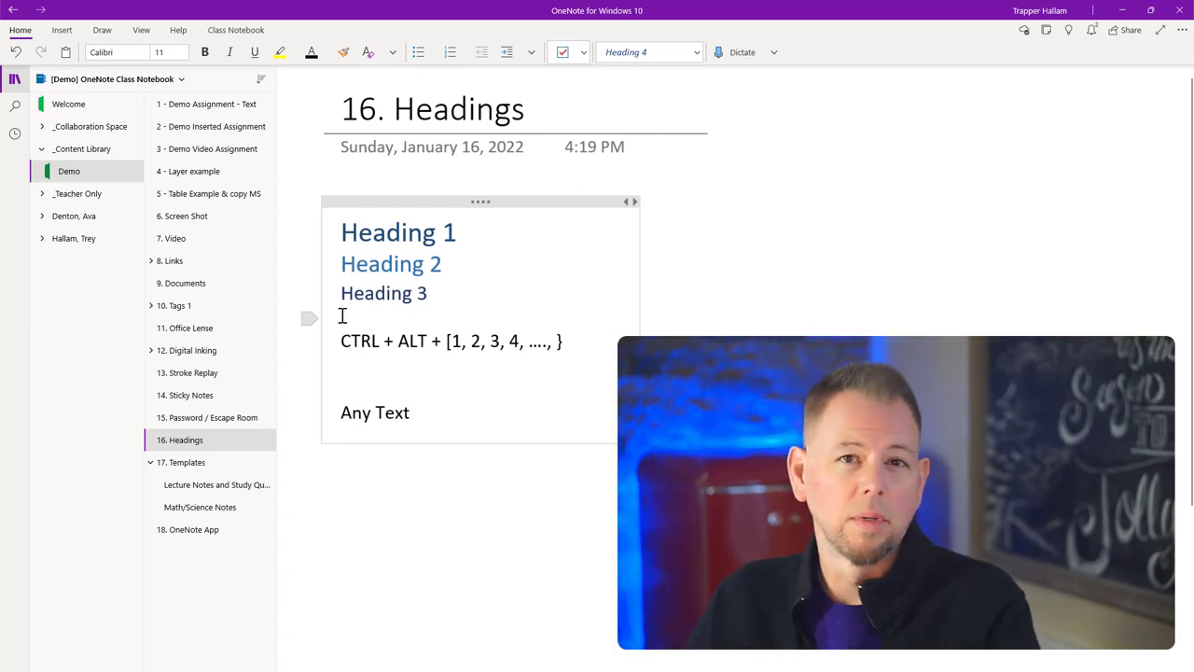
pyautogui.click(697, 52)
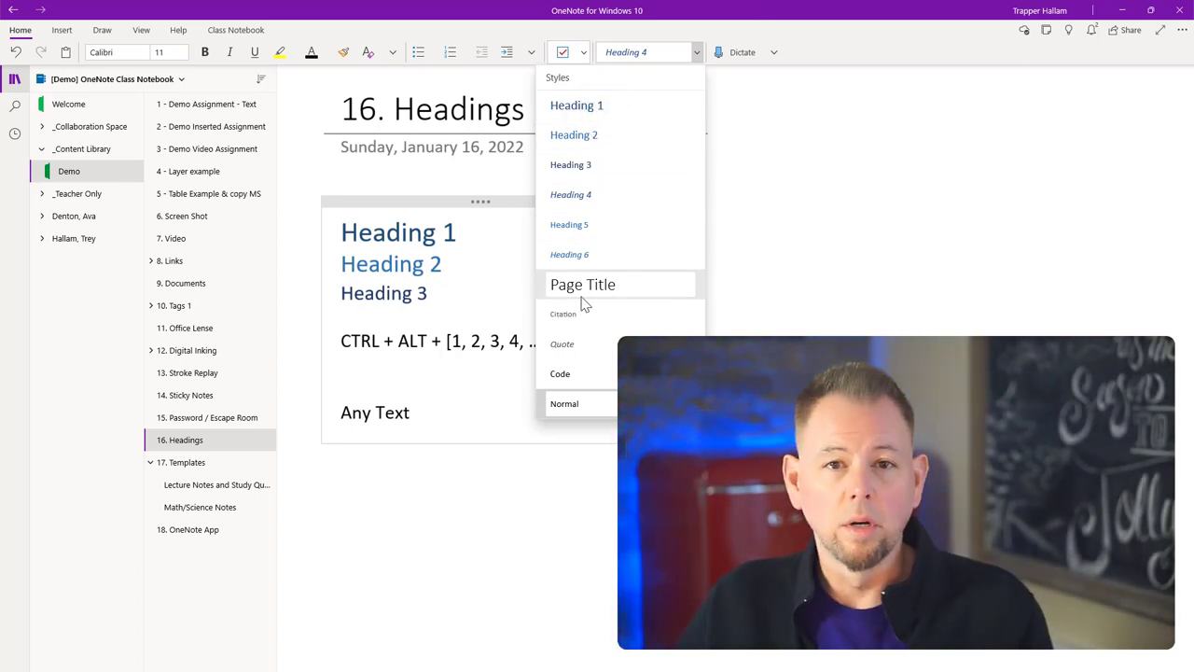
pyautogui.click(768, 283)
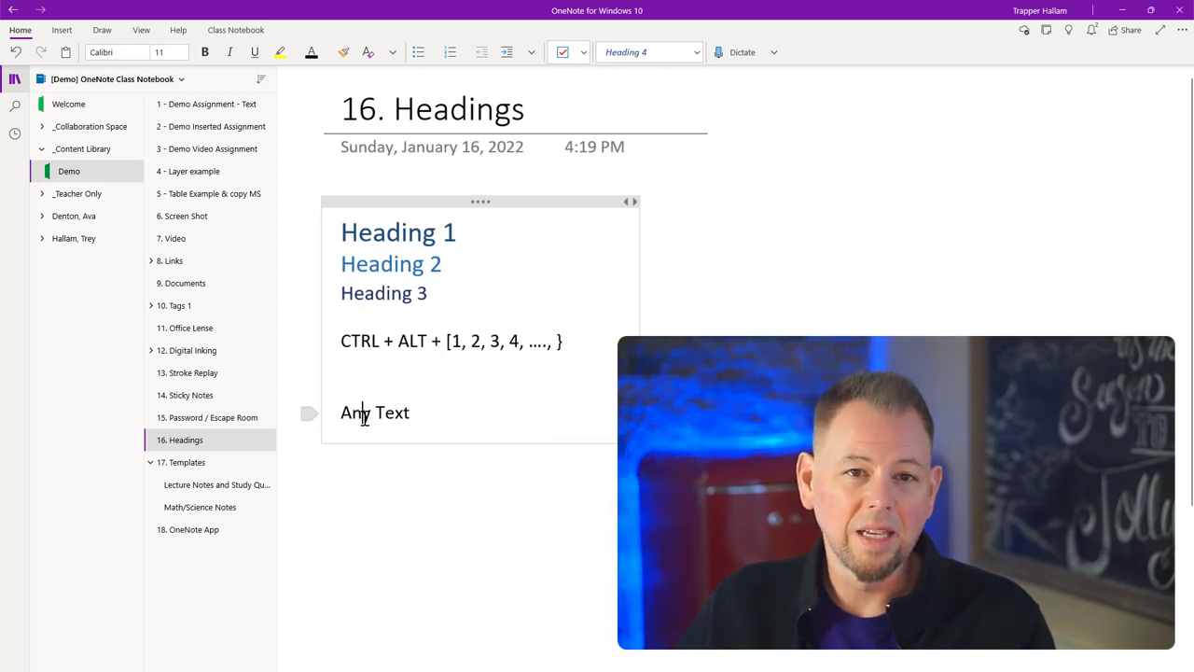
# Cycle Any Text through Headings 1–4, keep Heading 1, then make it bulleted, then numbered.
pyautogui.click(422, 412)
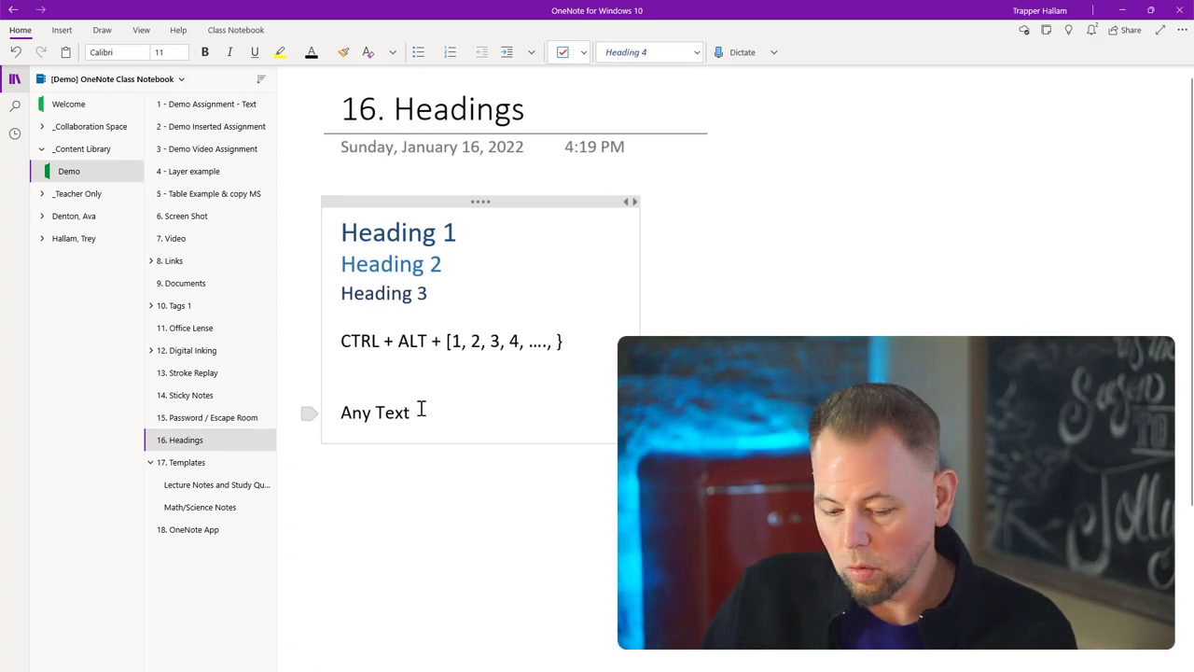
pyautogui.hotkey('ctrl', 'alt', '1')
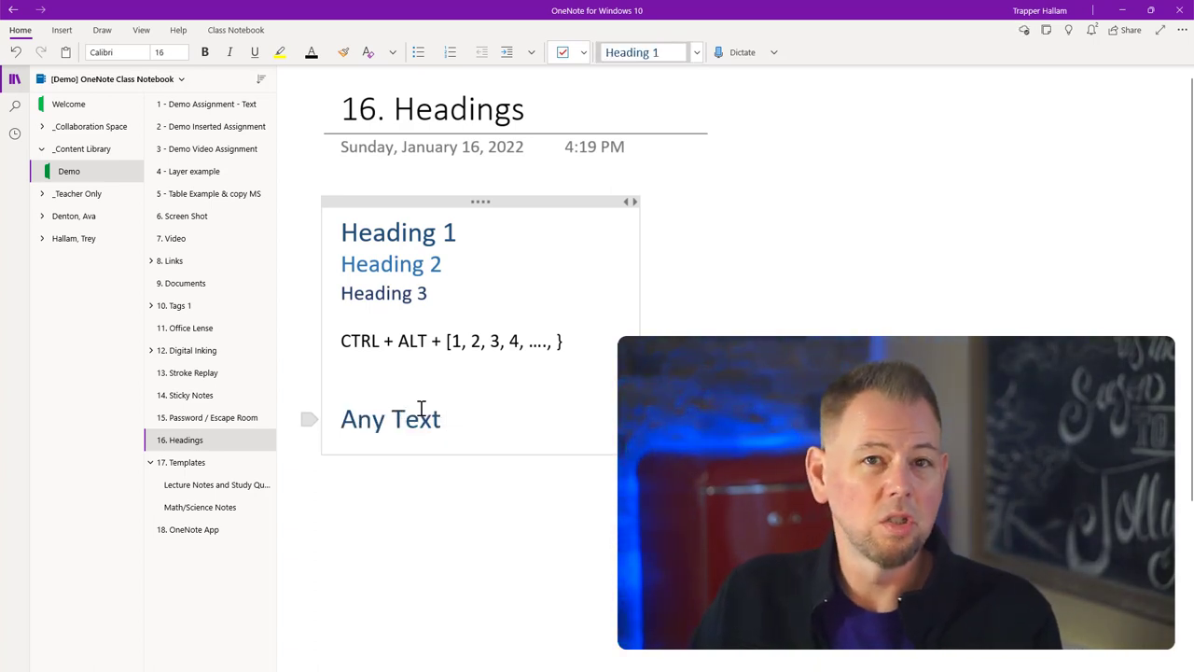
pyautogui.hotkey('ctrl', 'alt', '2')
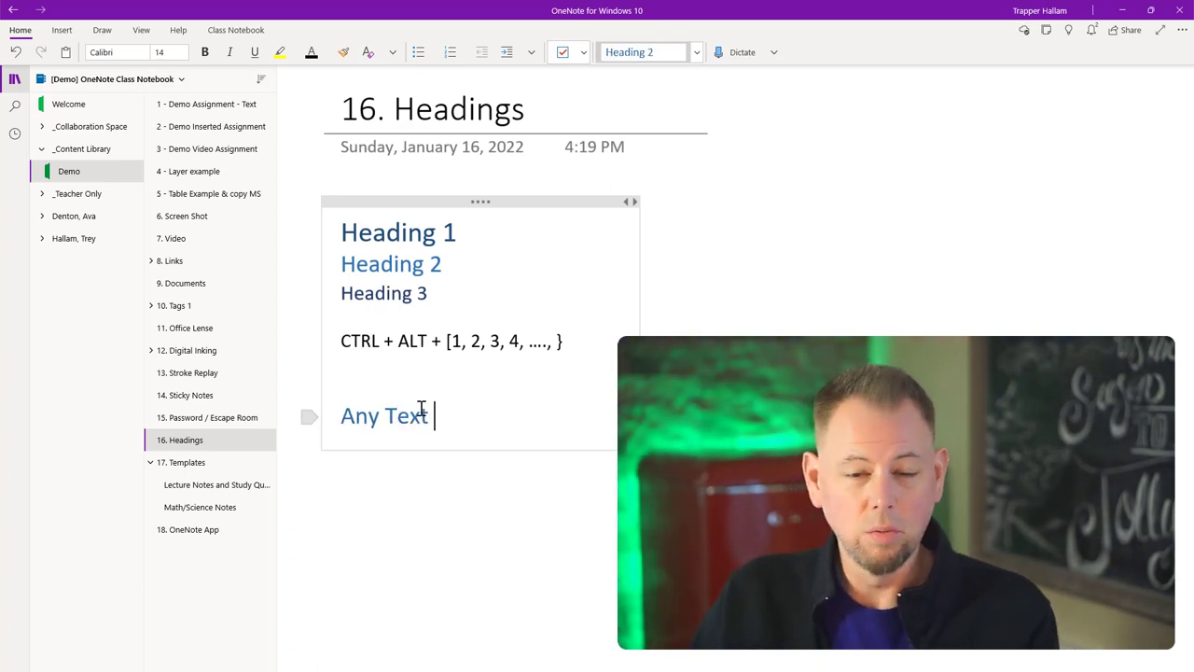
pyautogui.hotkey('ctrl', 'alt', '3')
pyautogui.hotkey('ctrl', 'alt', '4')
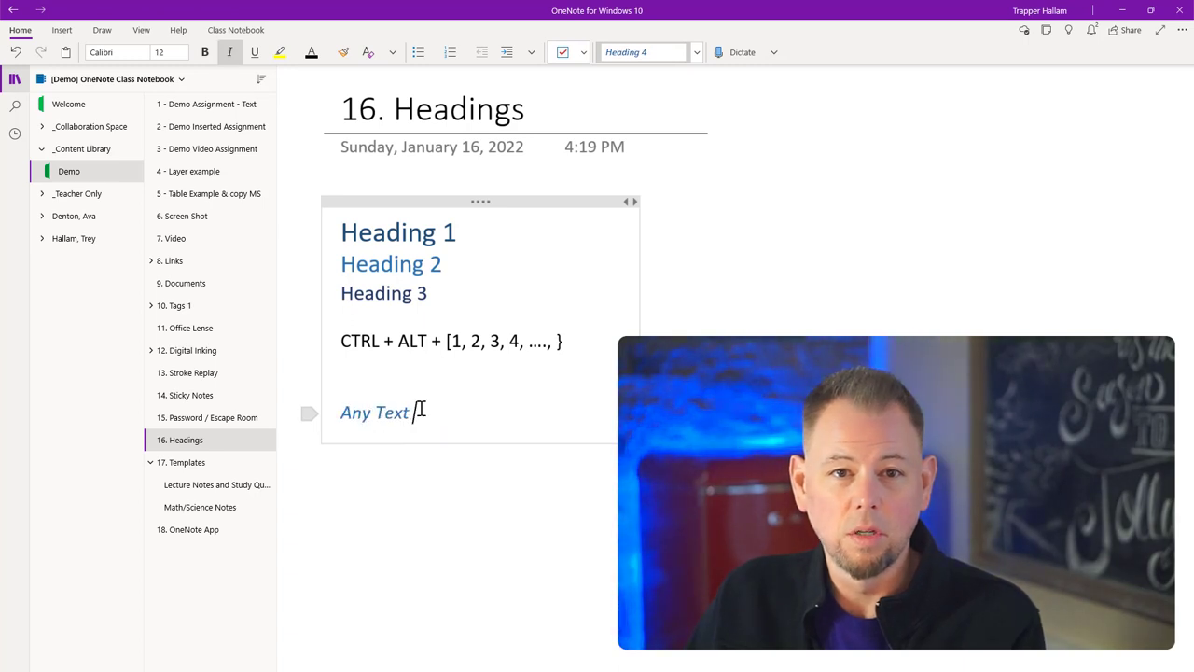
pyautogui.hotkey('ctrl', 'alt', '1')
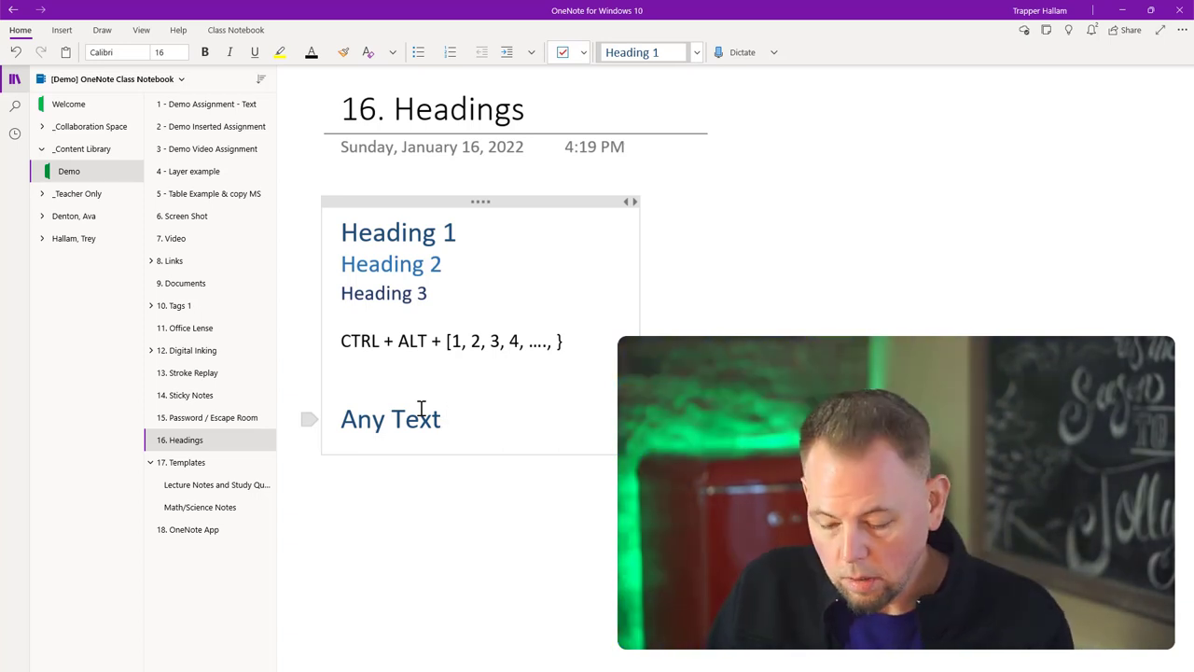
pyautogui.hotkey('ctrl', '.')
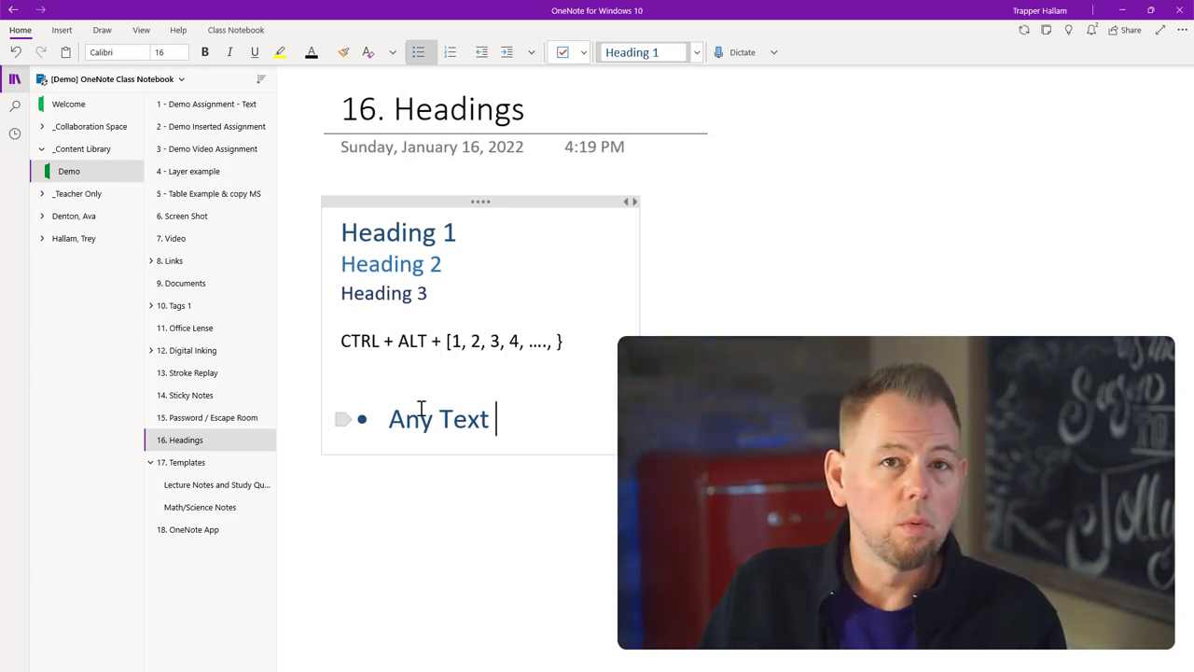
pyautogui.hotkey('ctrl', '/')
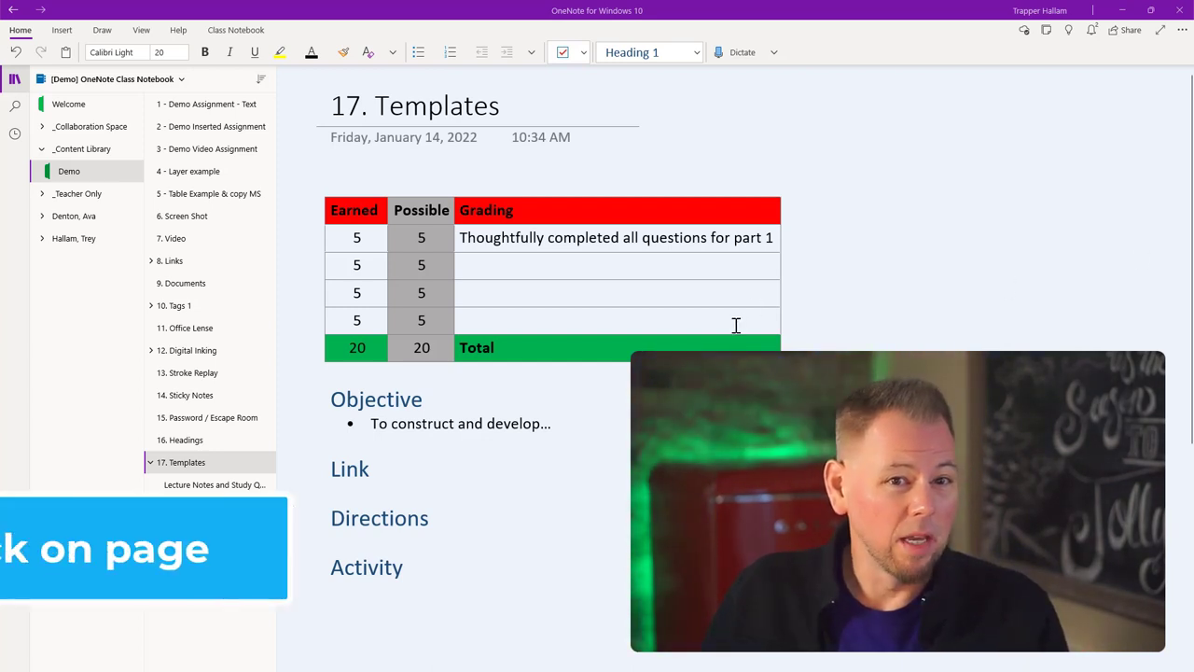
# Show the Templates page's context menu, then dismiss it without choosing an action.
pyautogui.rightClick(201, 472)
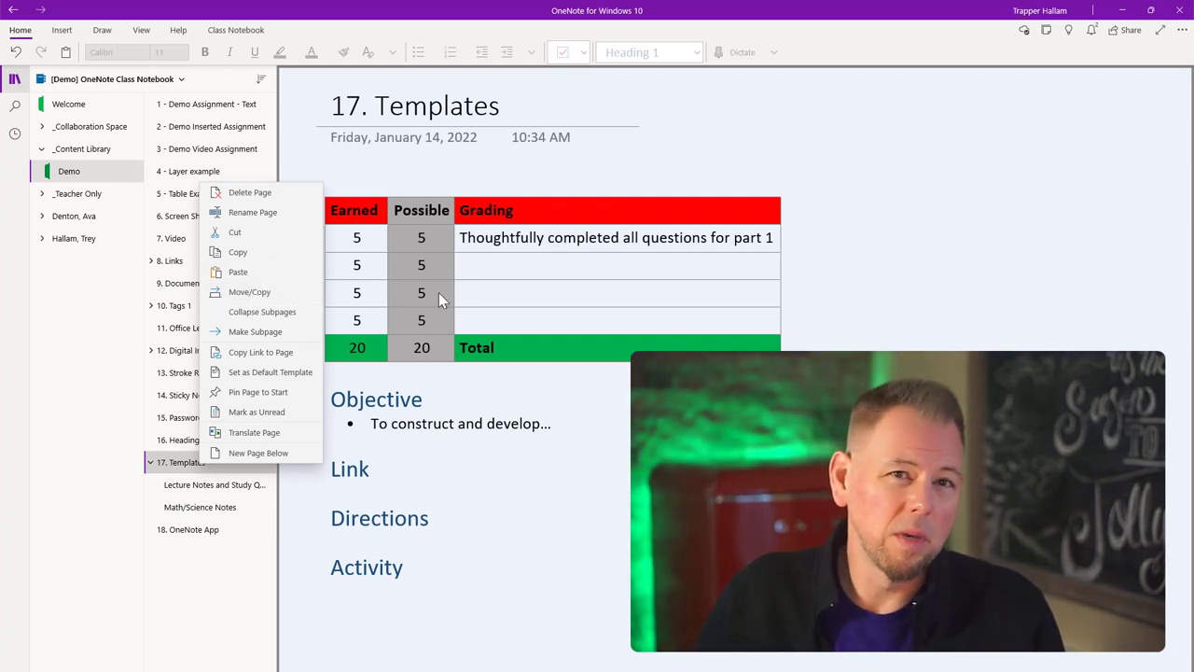
pyautogui.click(819, 276)
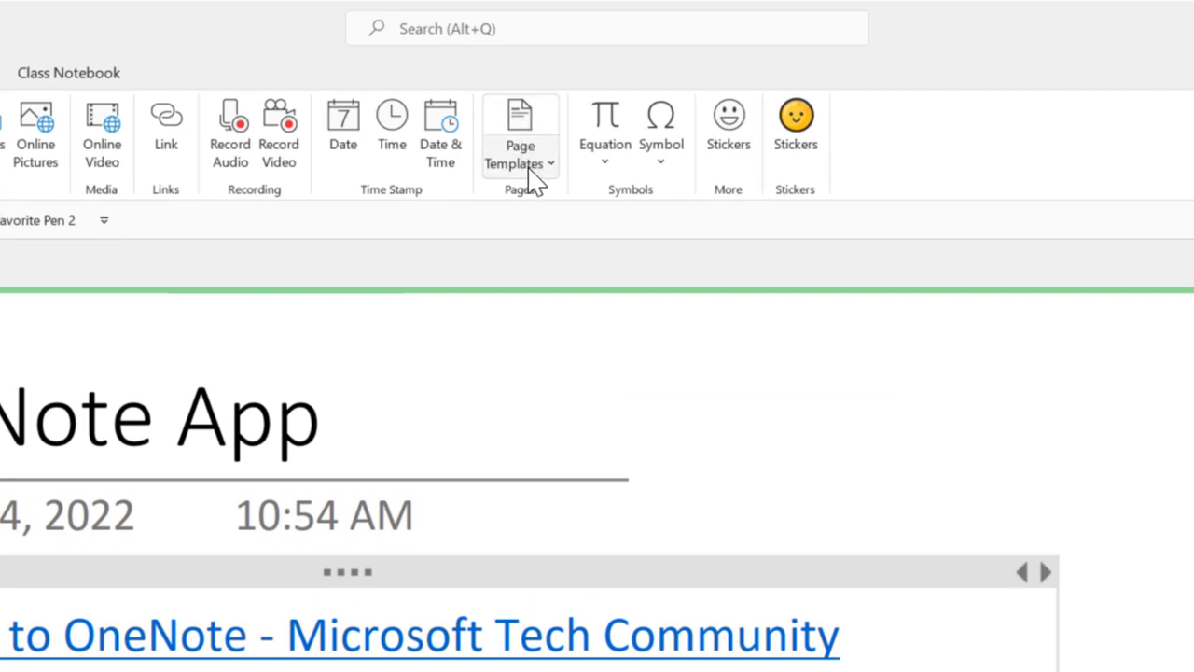
# Add a page using the Lecture Notes and Study Questions template.
pyautogui.click(531, 167)
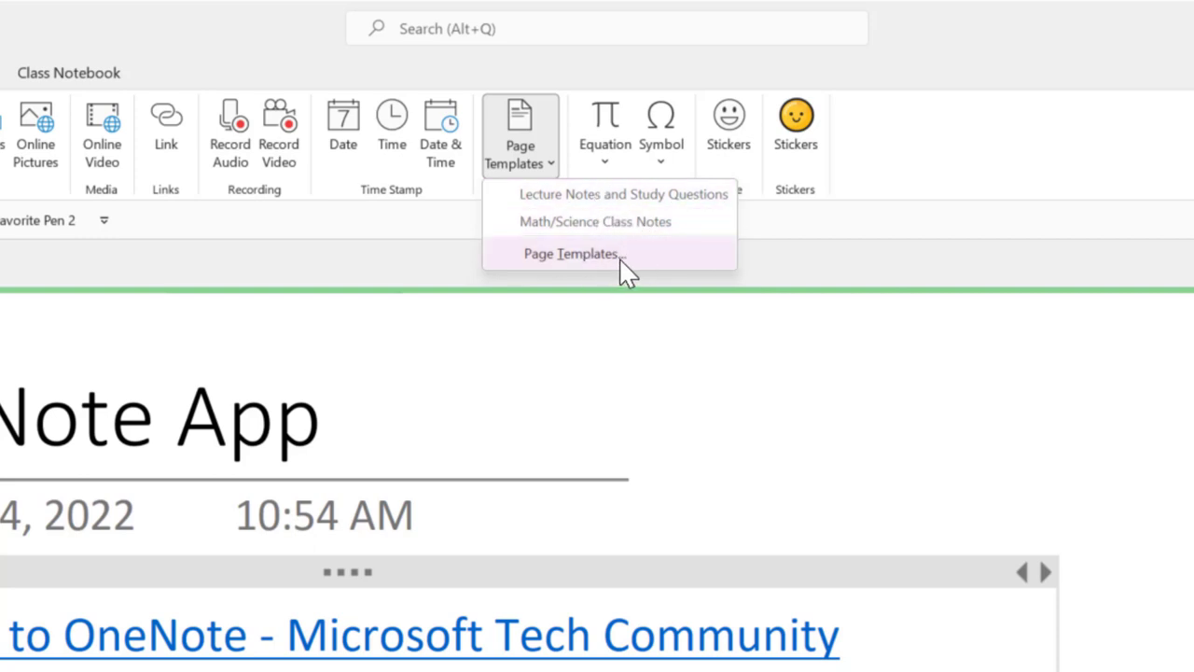
pyautogui.click(585, 198)
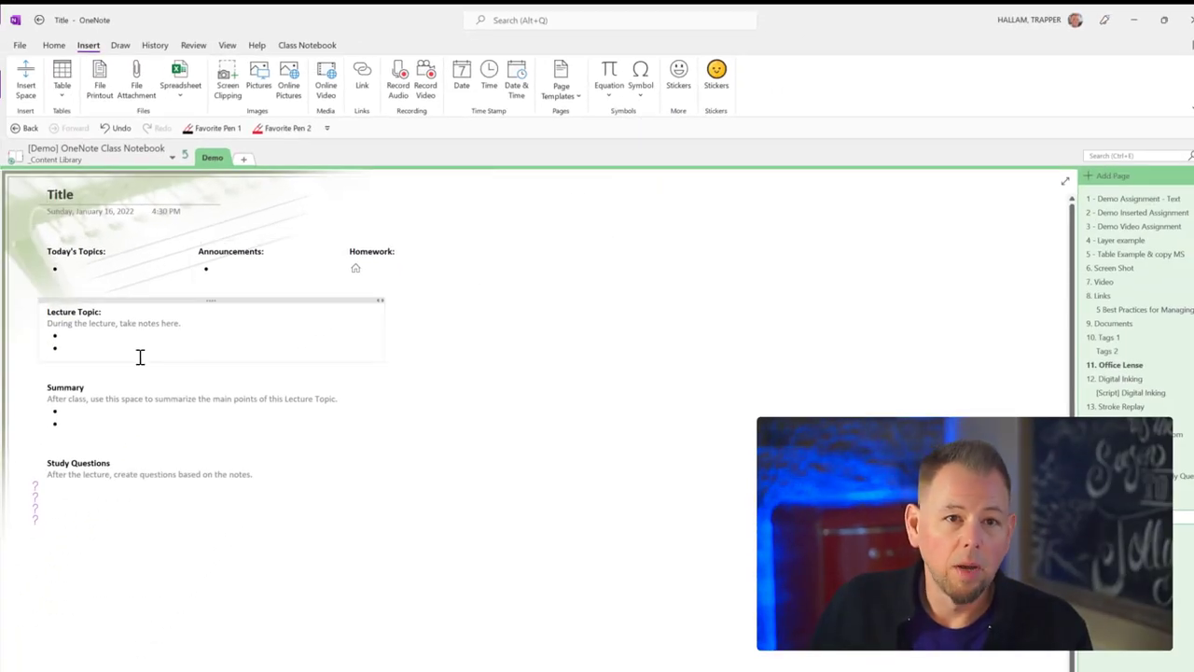
pyautogui.scroll(5, 199, 354)
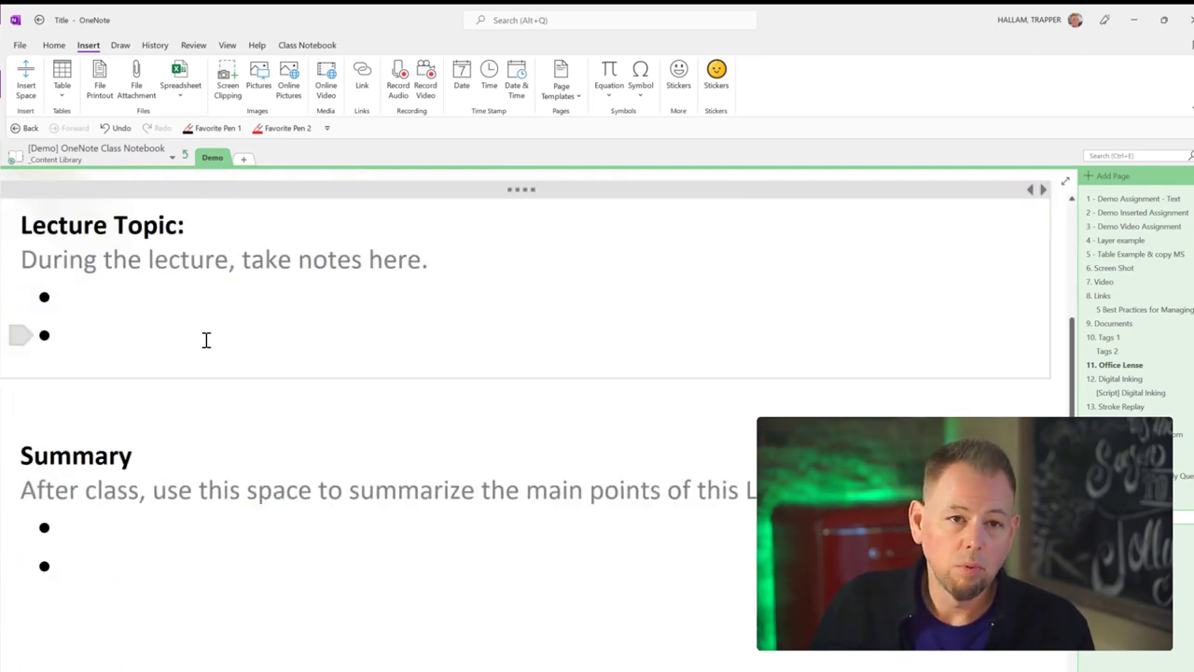
pyautogui.hscroll(-2, 206, 340)
pyautogui.scroll(5, 206, 340)
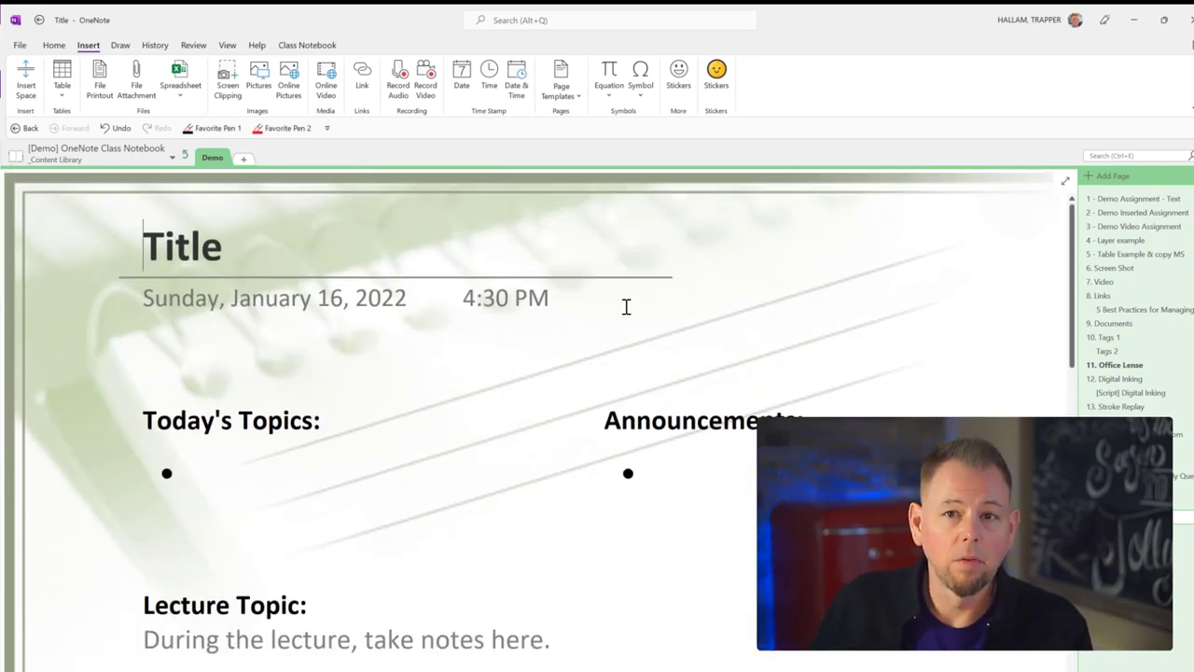
# Apply the Math/Science Class Notes template, then bring up the full Page Templates list.
pyautogui.click(572, 99)
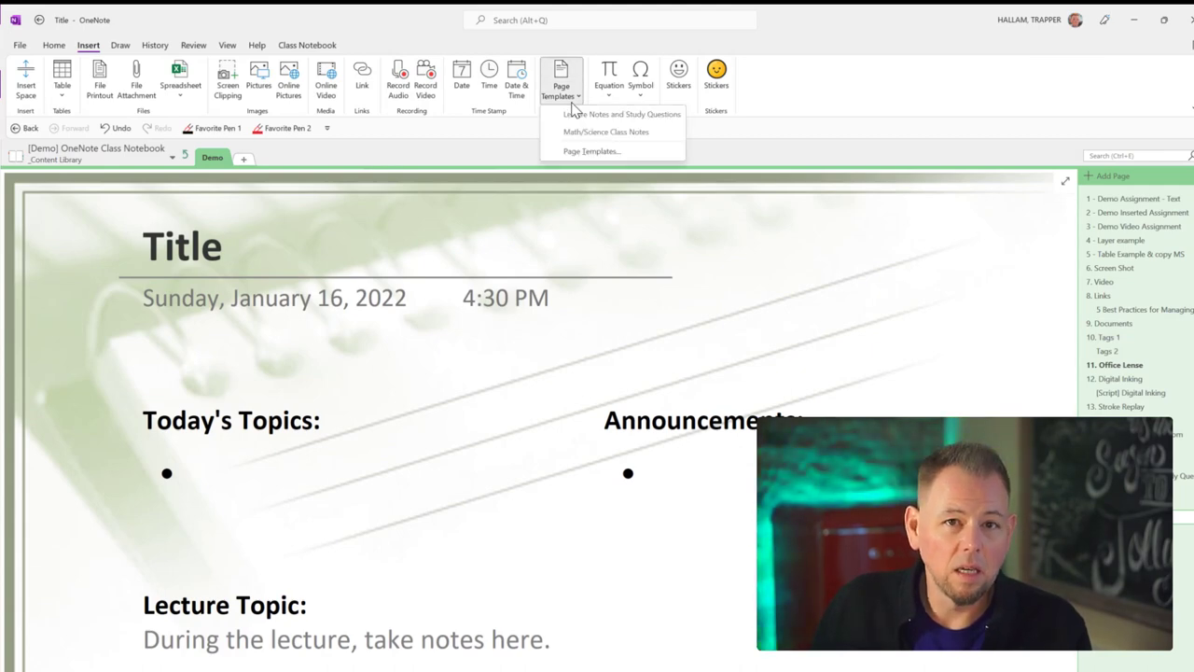
pyautogui.click(601, 131)
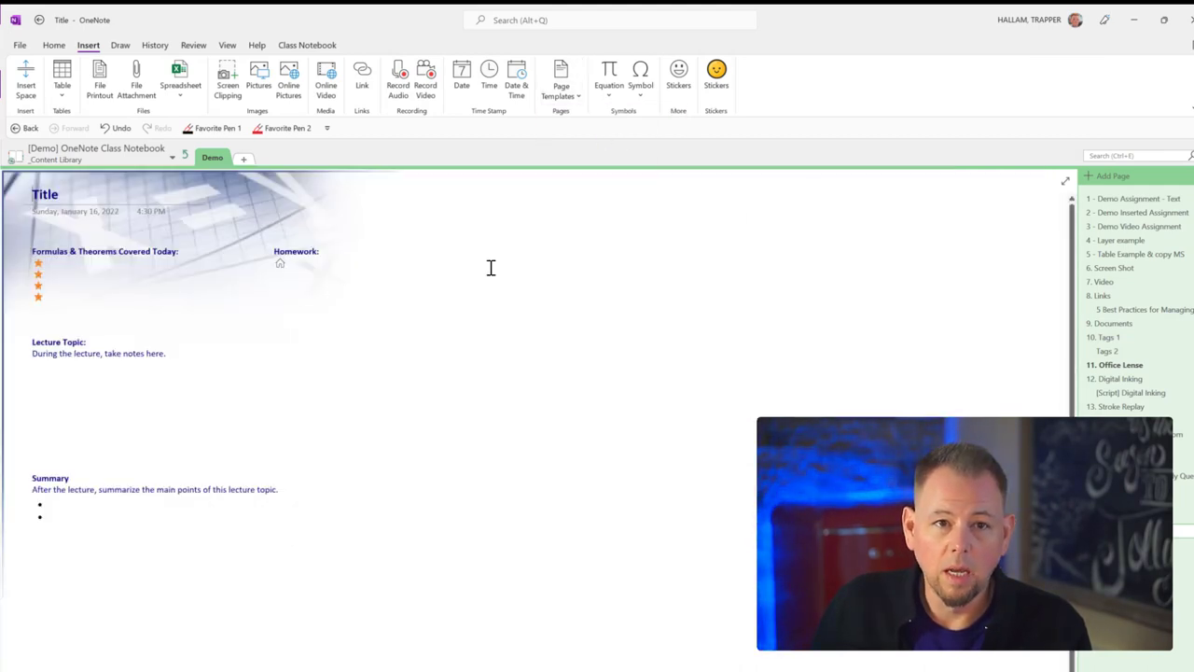
pyautogui.click(559, 95)
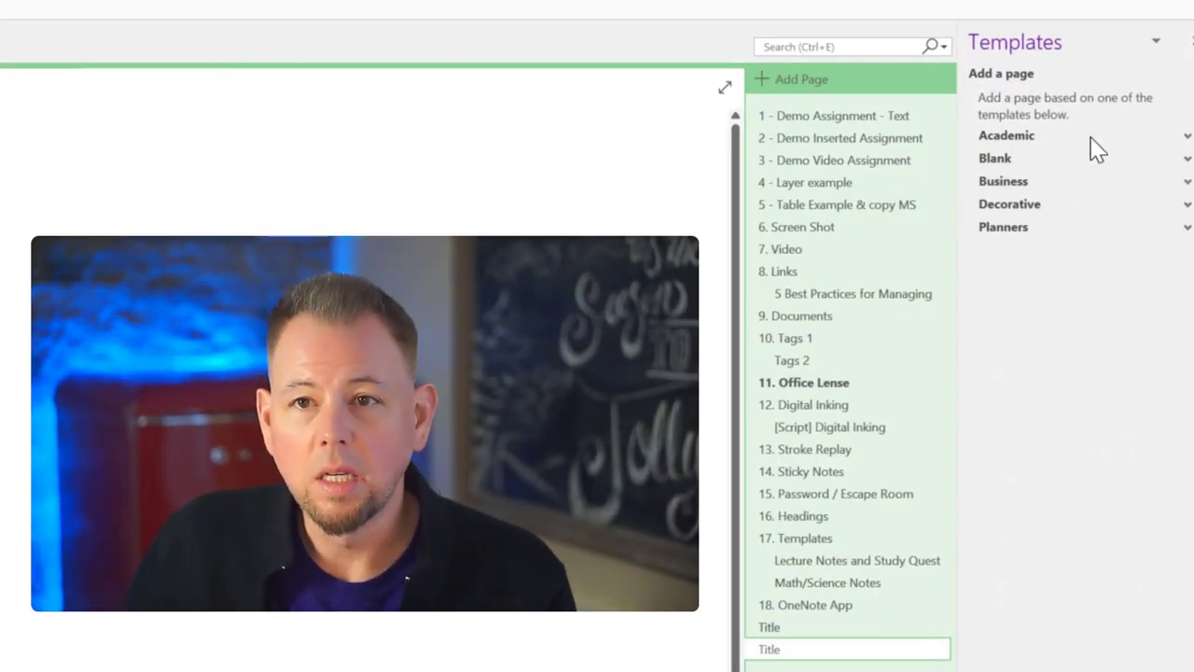
# Expand Academic and Blank templates, give a new page an academic template, then close the pane.
pyautogui.click(1187, 140)
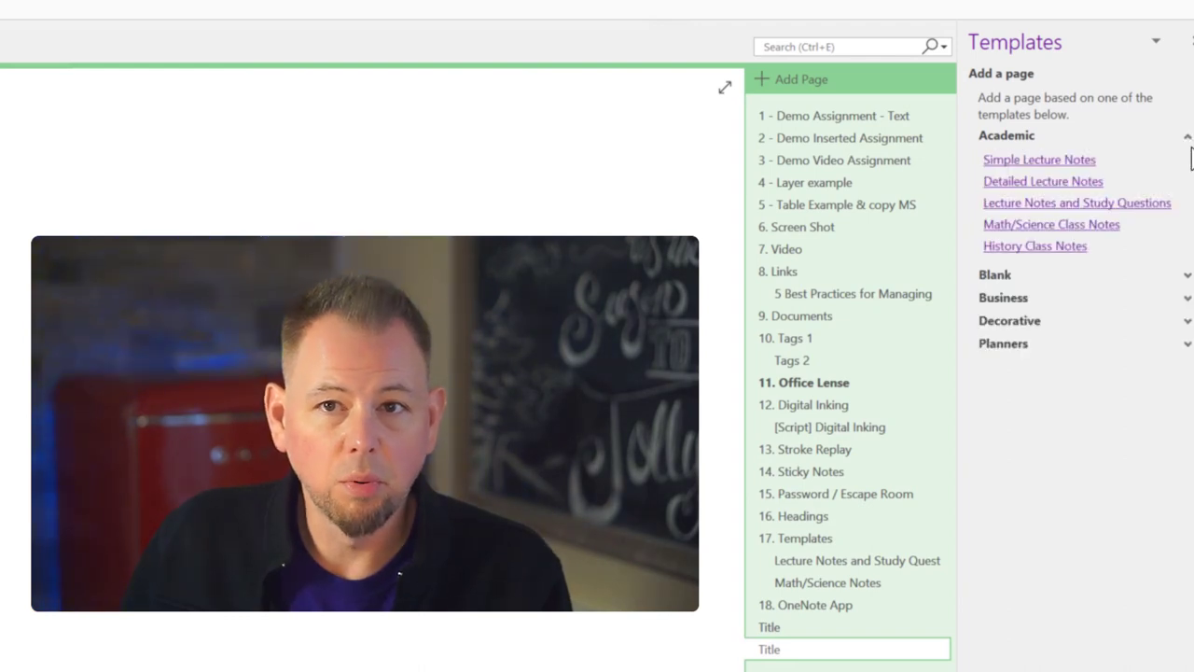
pyautogui.click(1187, 276)
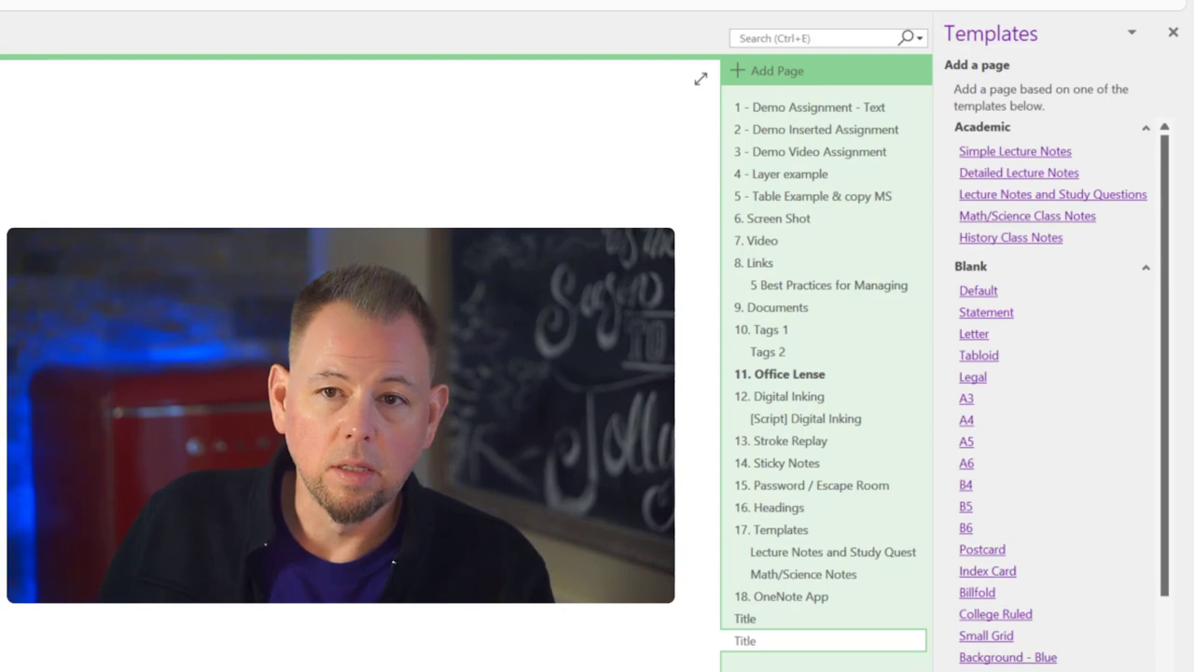
pyautogui.click(1007, 657)
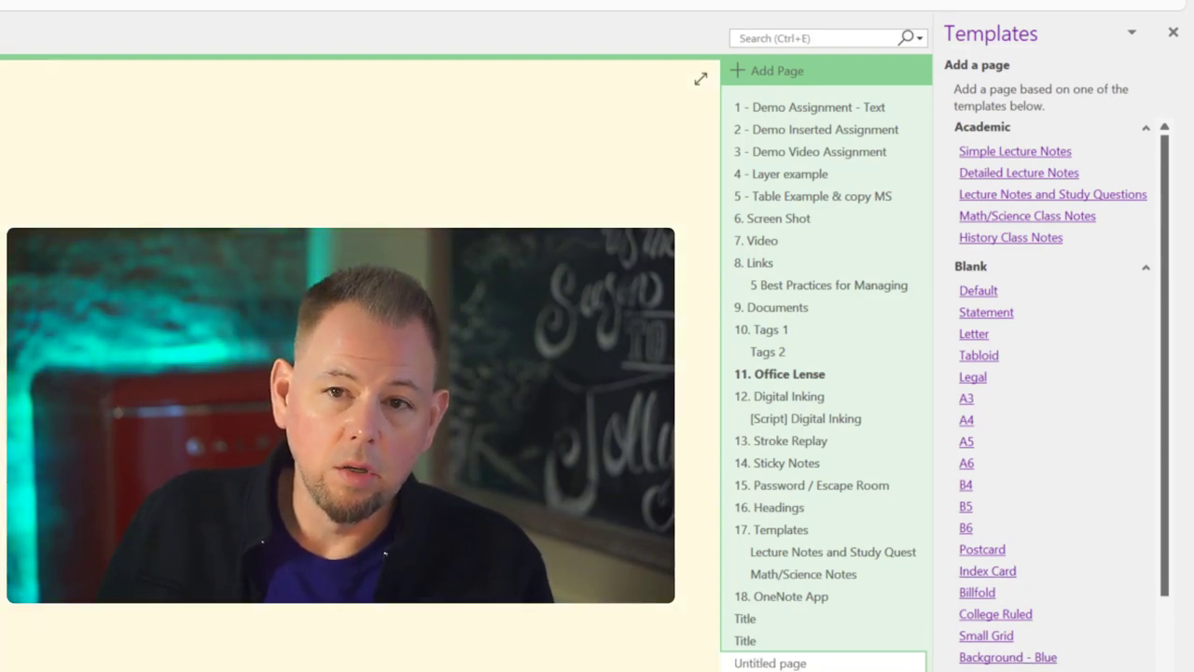
pyautogui.click(980, 333)
pyautogui.click(1000, 216)
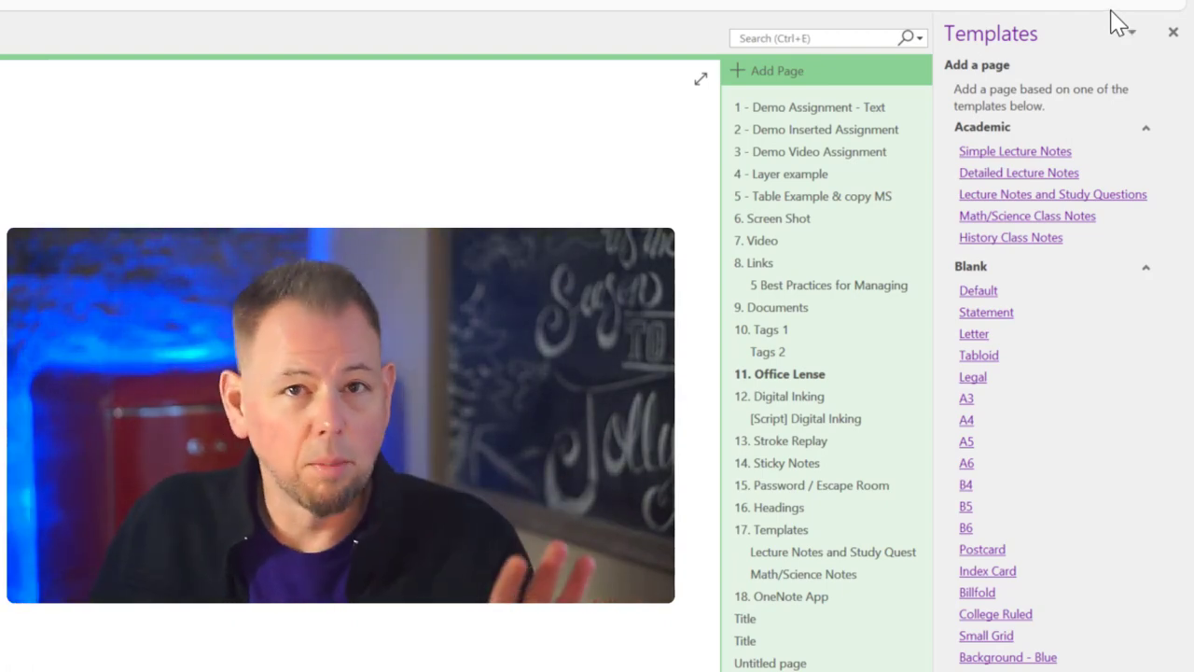
pyautogui.click(1173, 33)
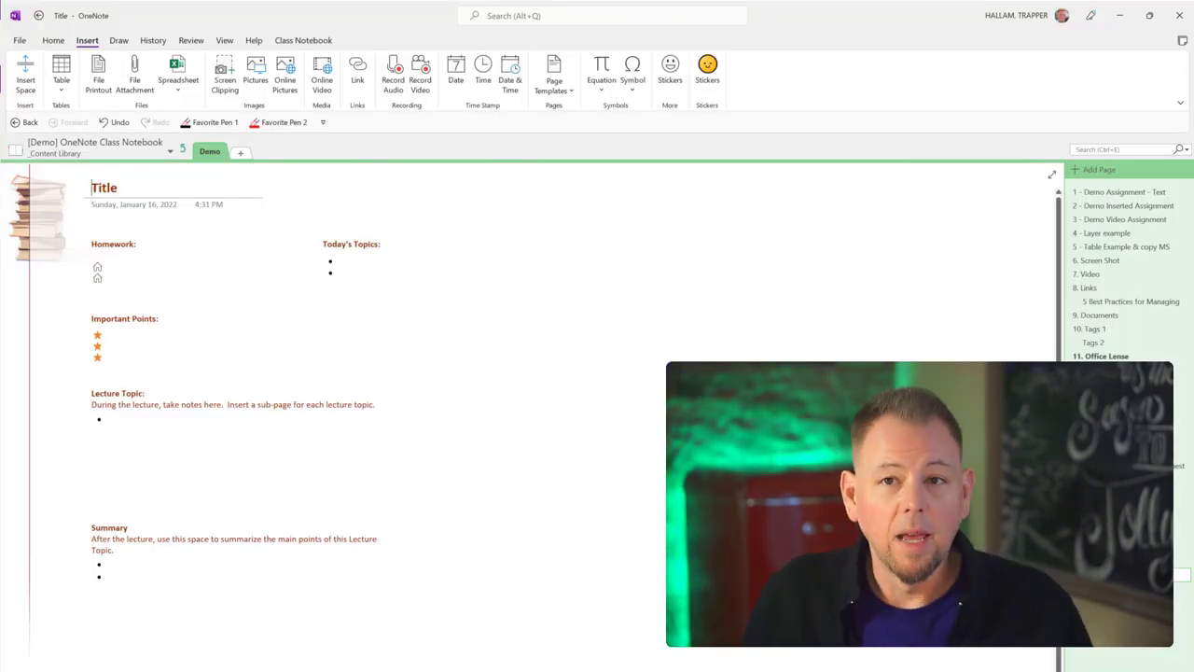
# Minimize OneNote desktop and stay on the [Demo] notebook's 18. OneNote App page.
pyautogui.click(1120, 16)
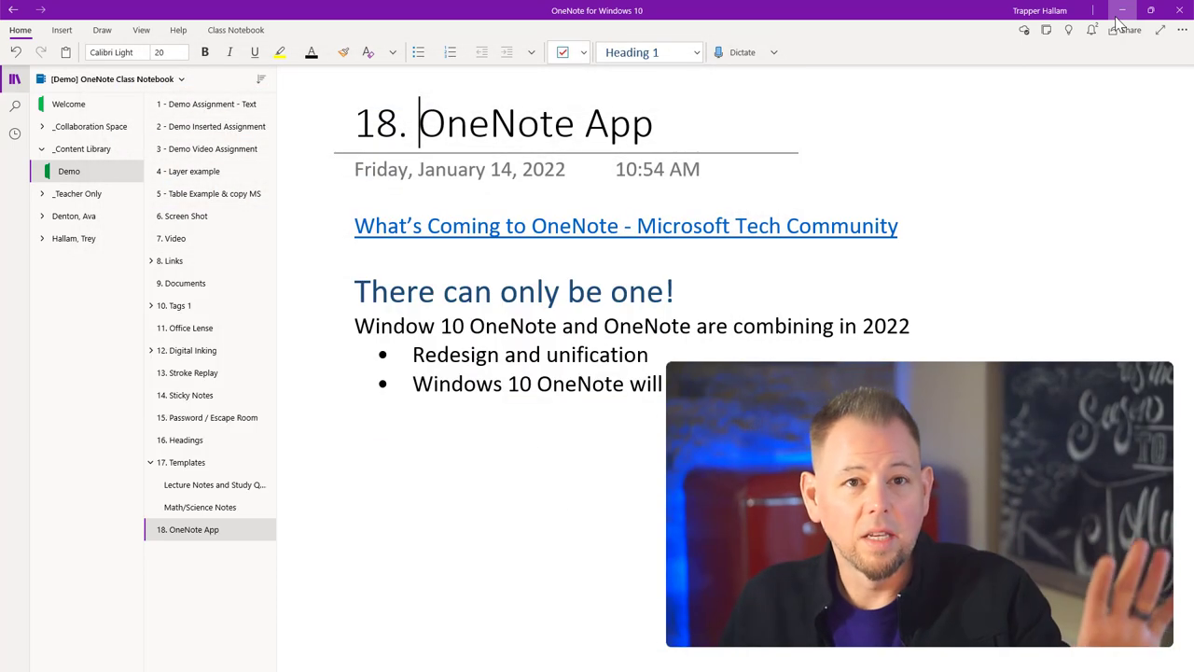
pyautogui.click(181, 80)
pyautogui.click(110, 305)
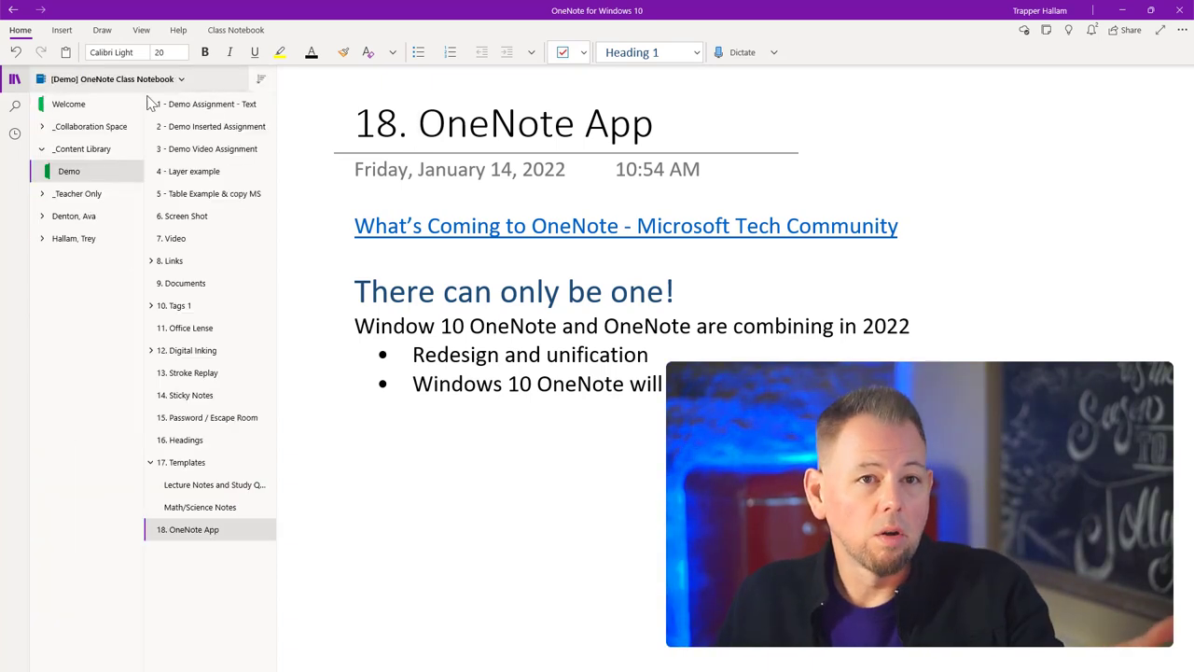